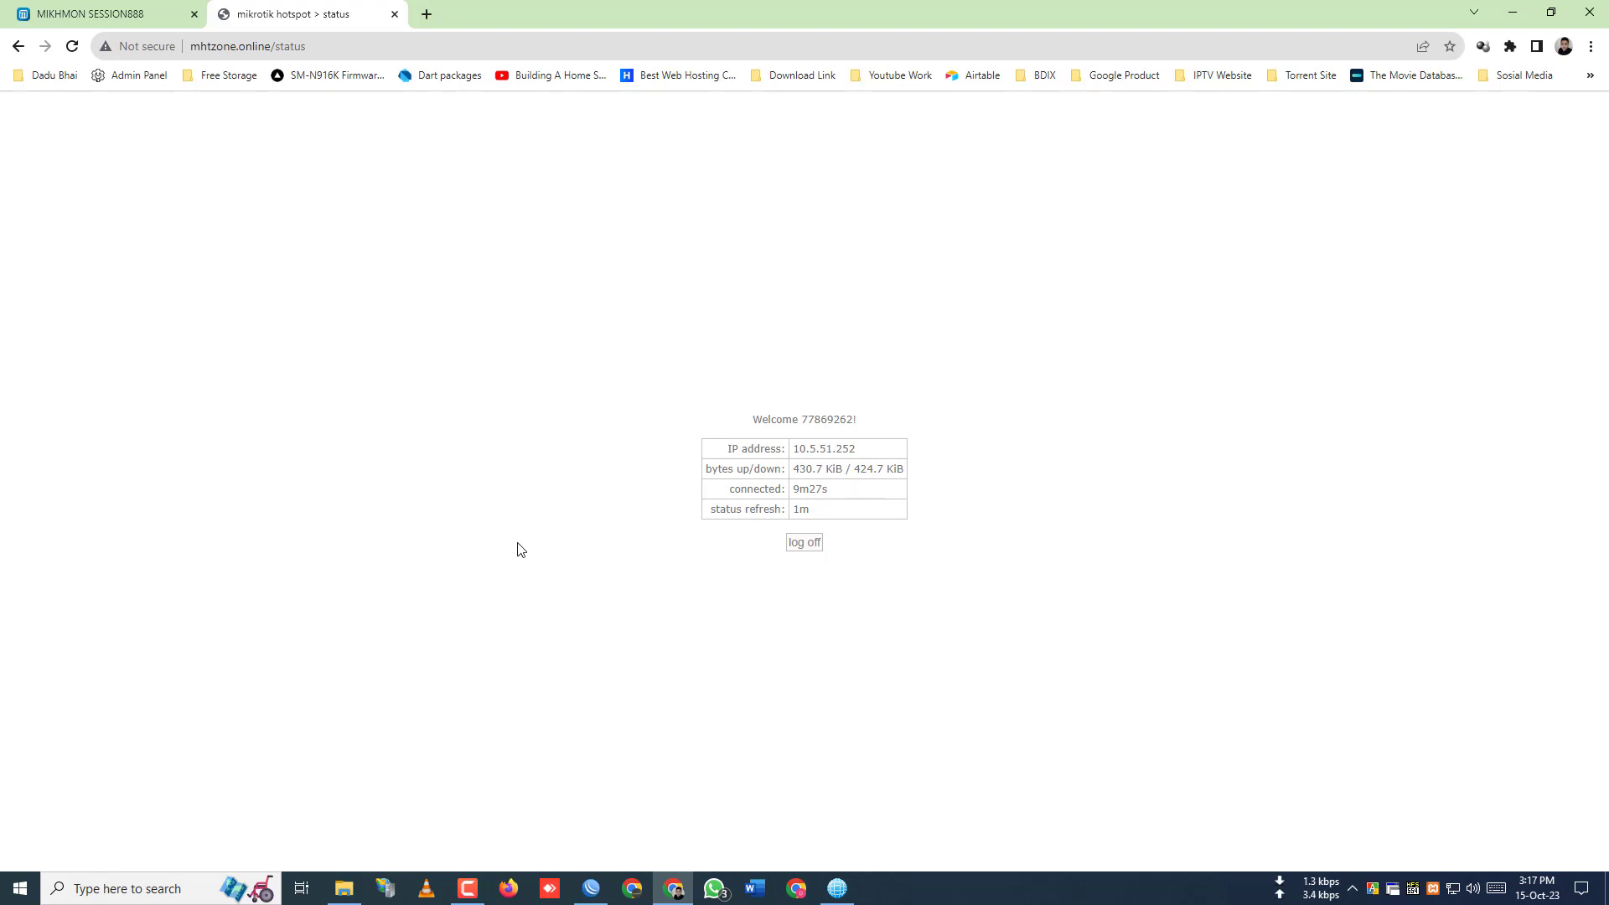
- Switch from Chrome's status page to WinBox's Hotspot Cookies list
click(591, 887)
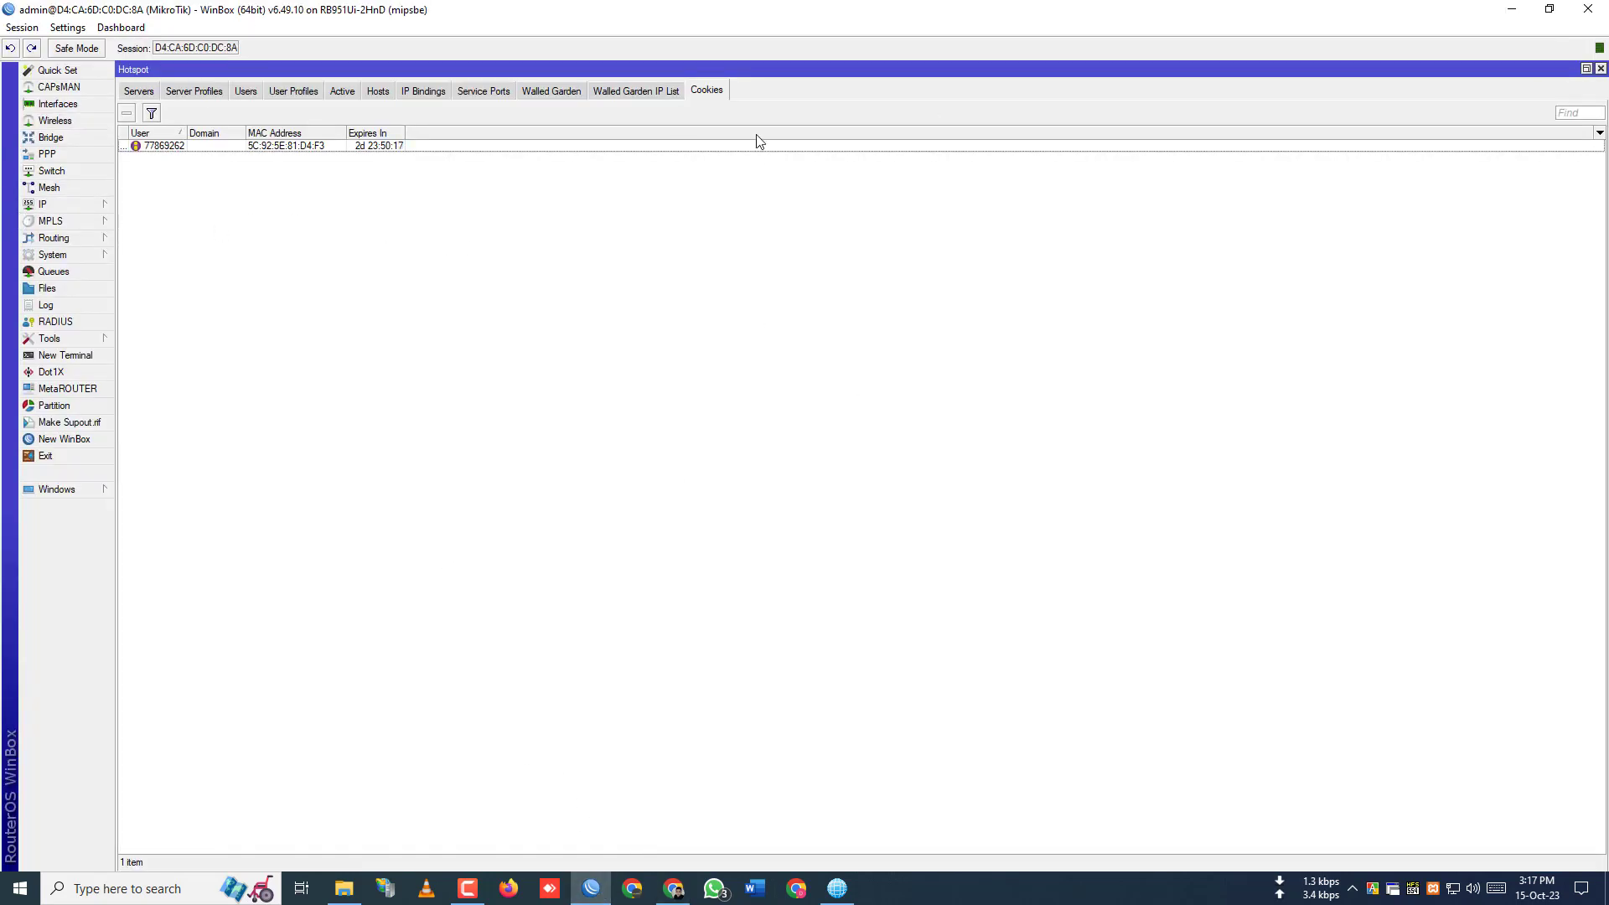
- Open the router's File List and select the default hotspot folder
click(42, 206)
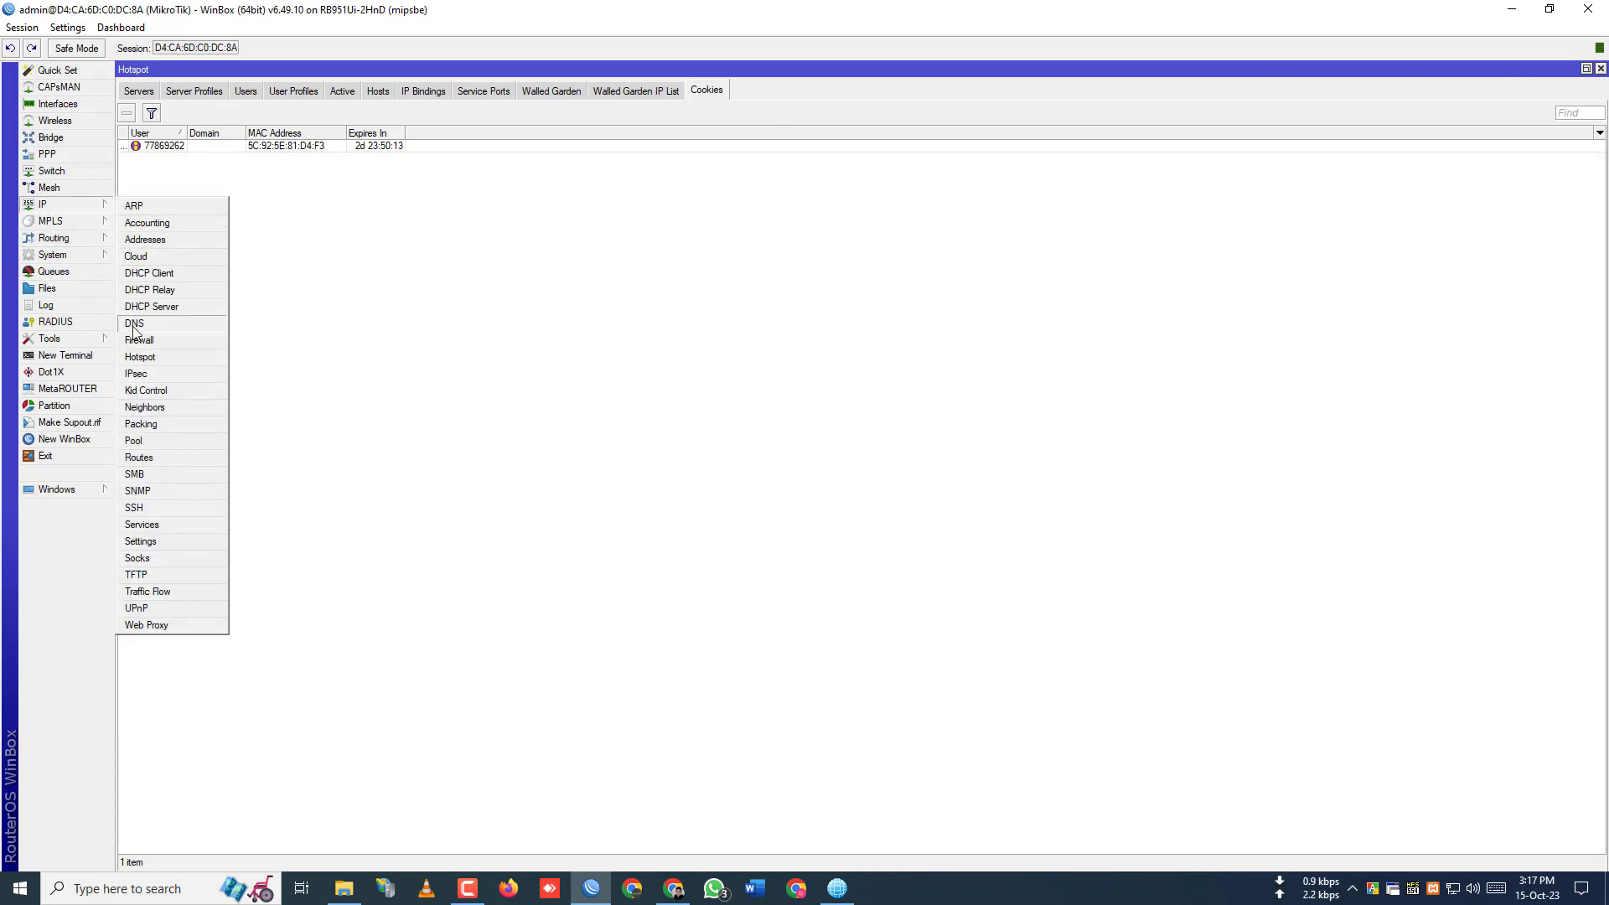
click(50, 288)
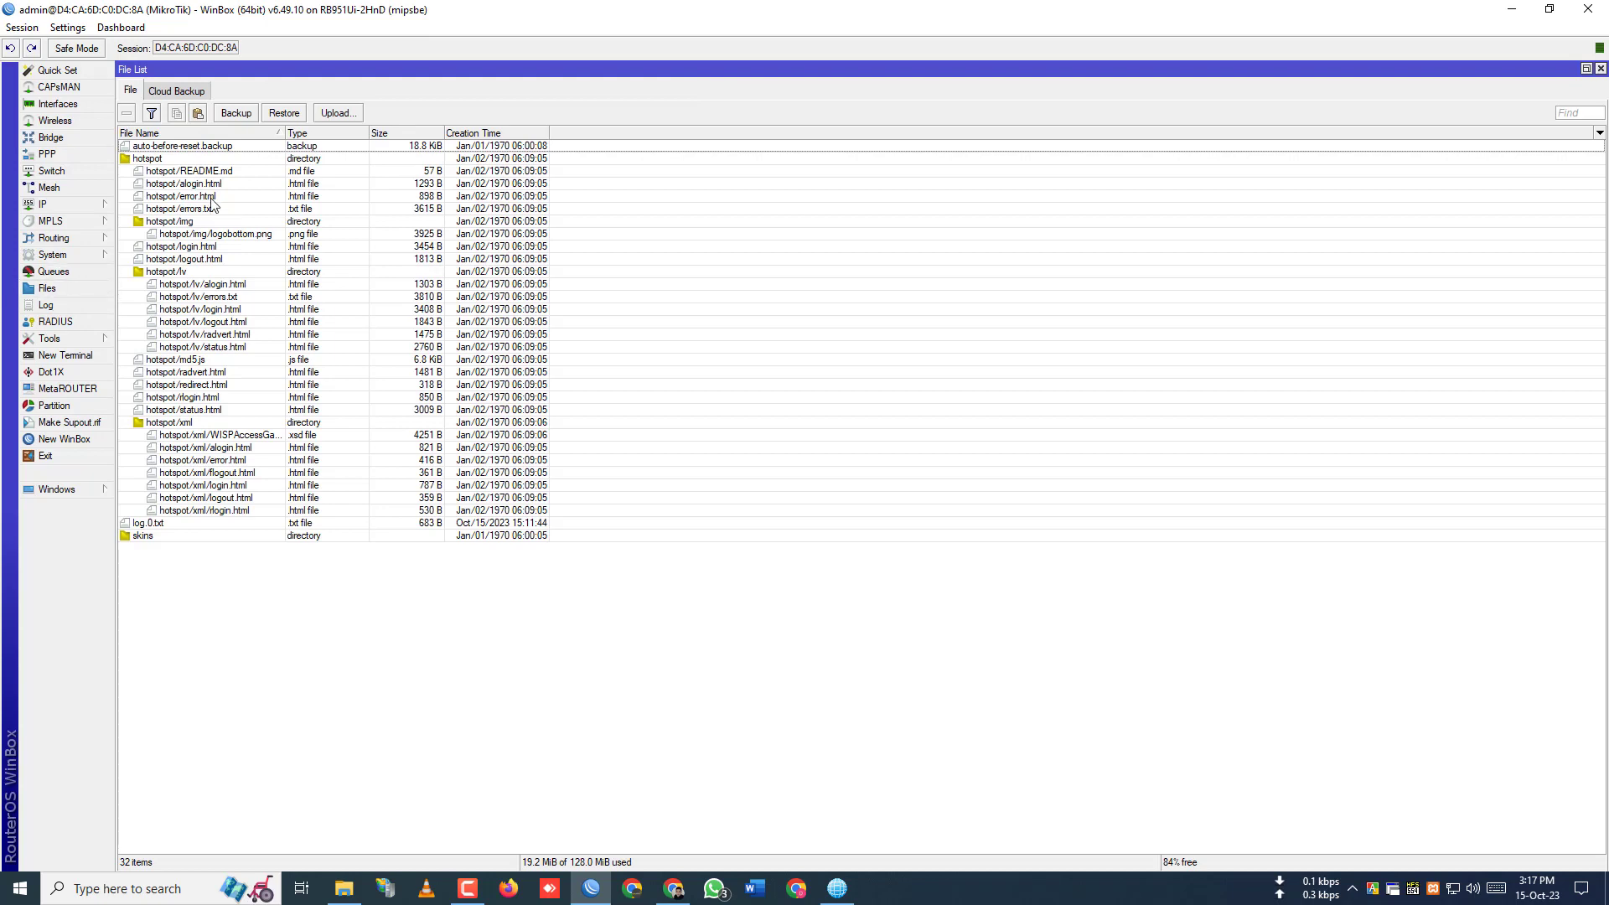
click(160, 160)
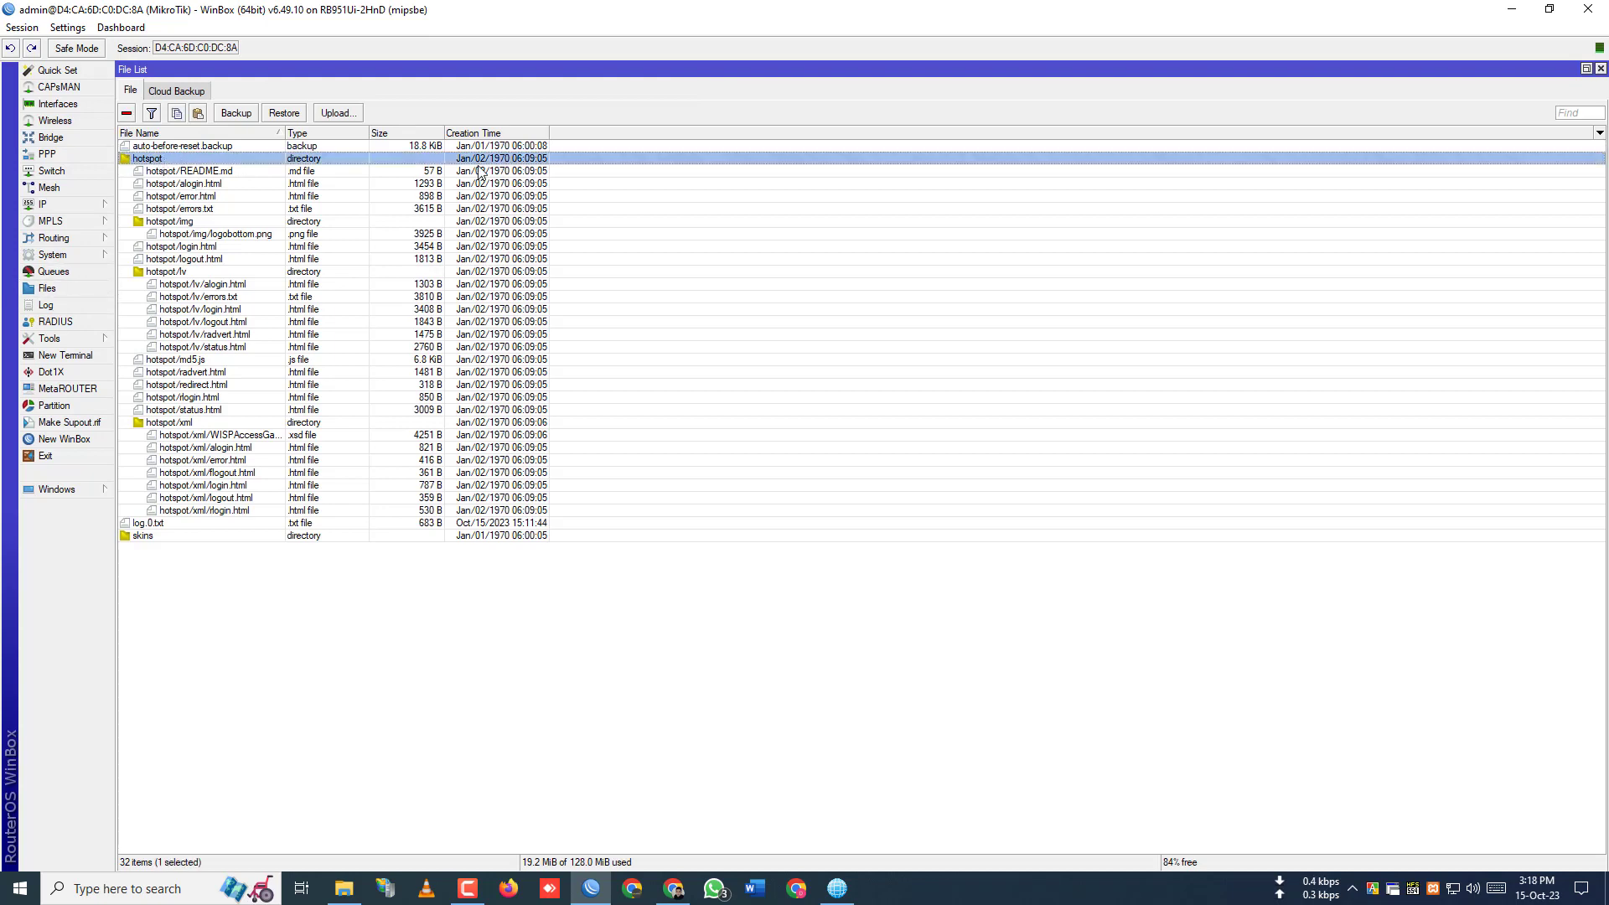
- Restore WinBox down and minimize Chrome and File Explorer to reveal the desktop
click(1550, 9)
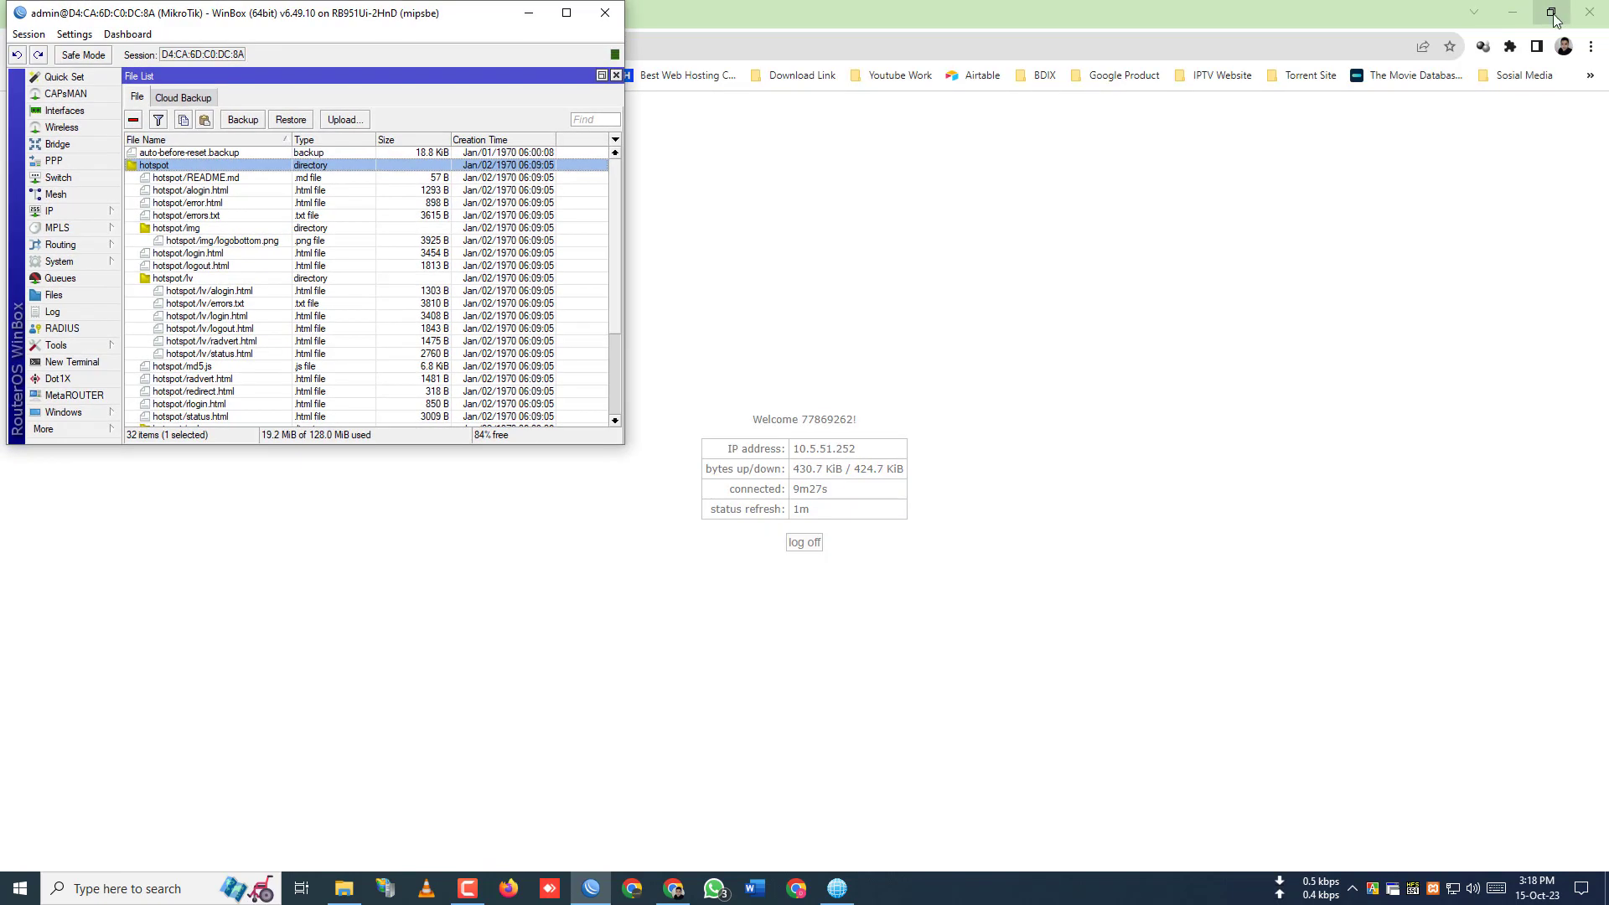
click(1515, 14)
click(1515, 15)
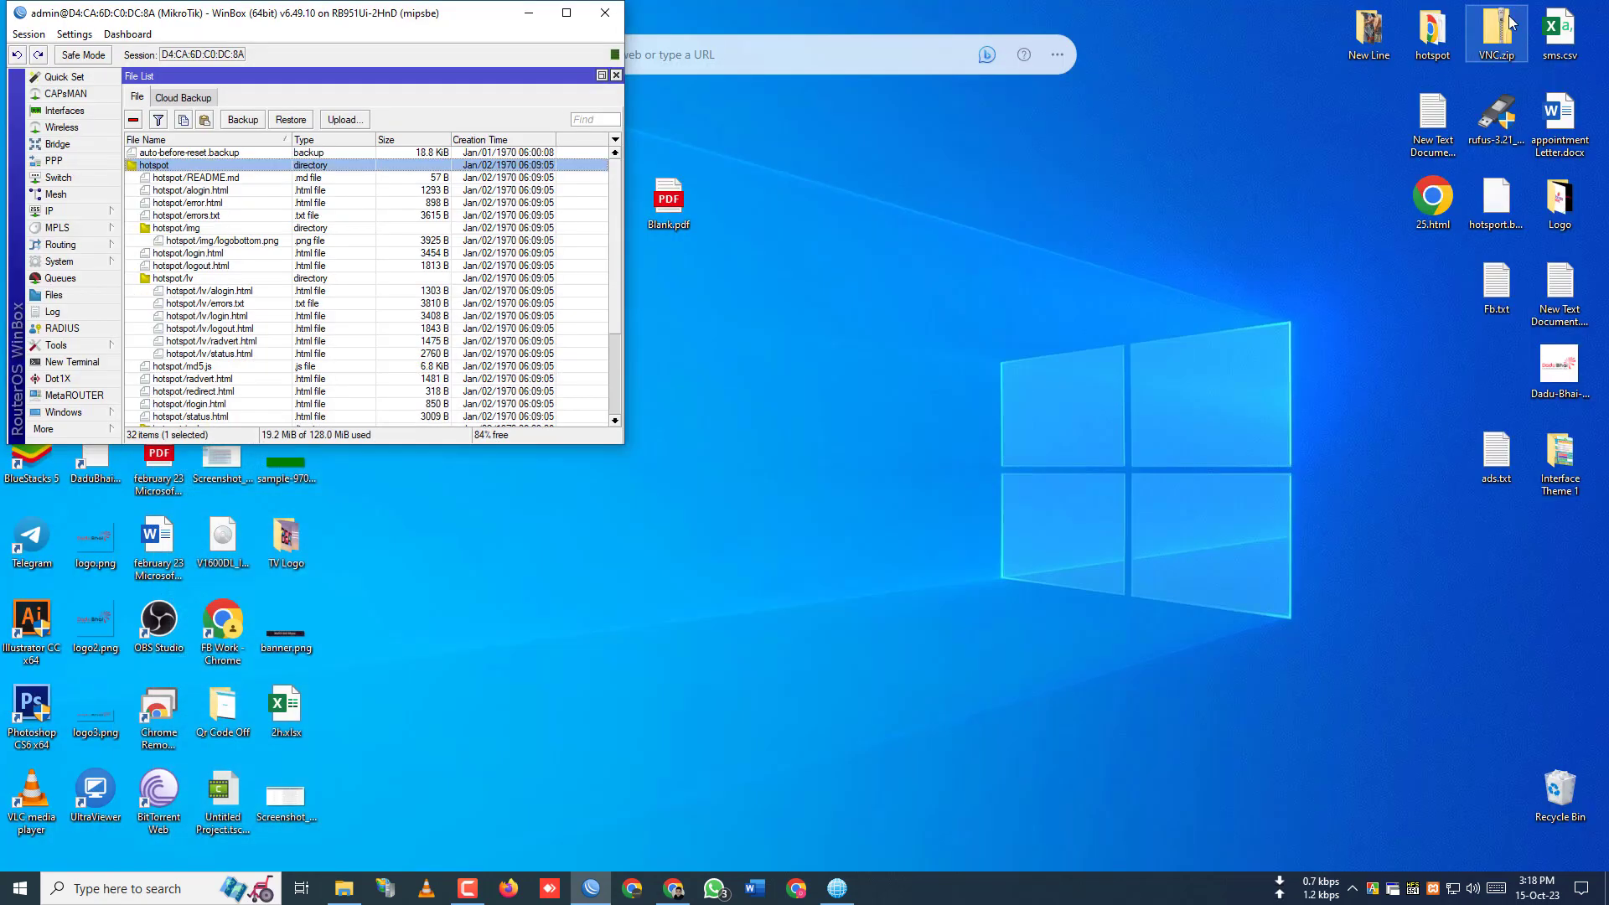
- Open the desktop hotspot folder and preview login.html in Chrome, then close the preview
double_click(1431, 35)
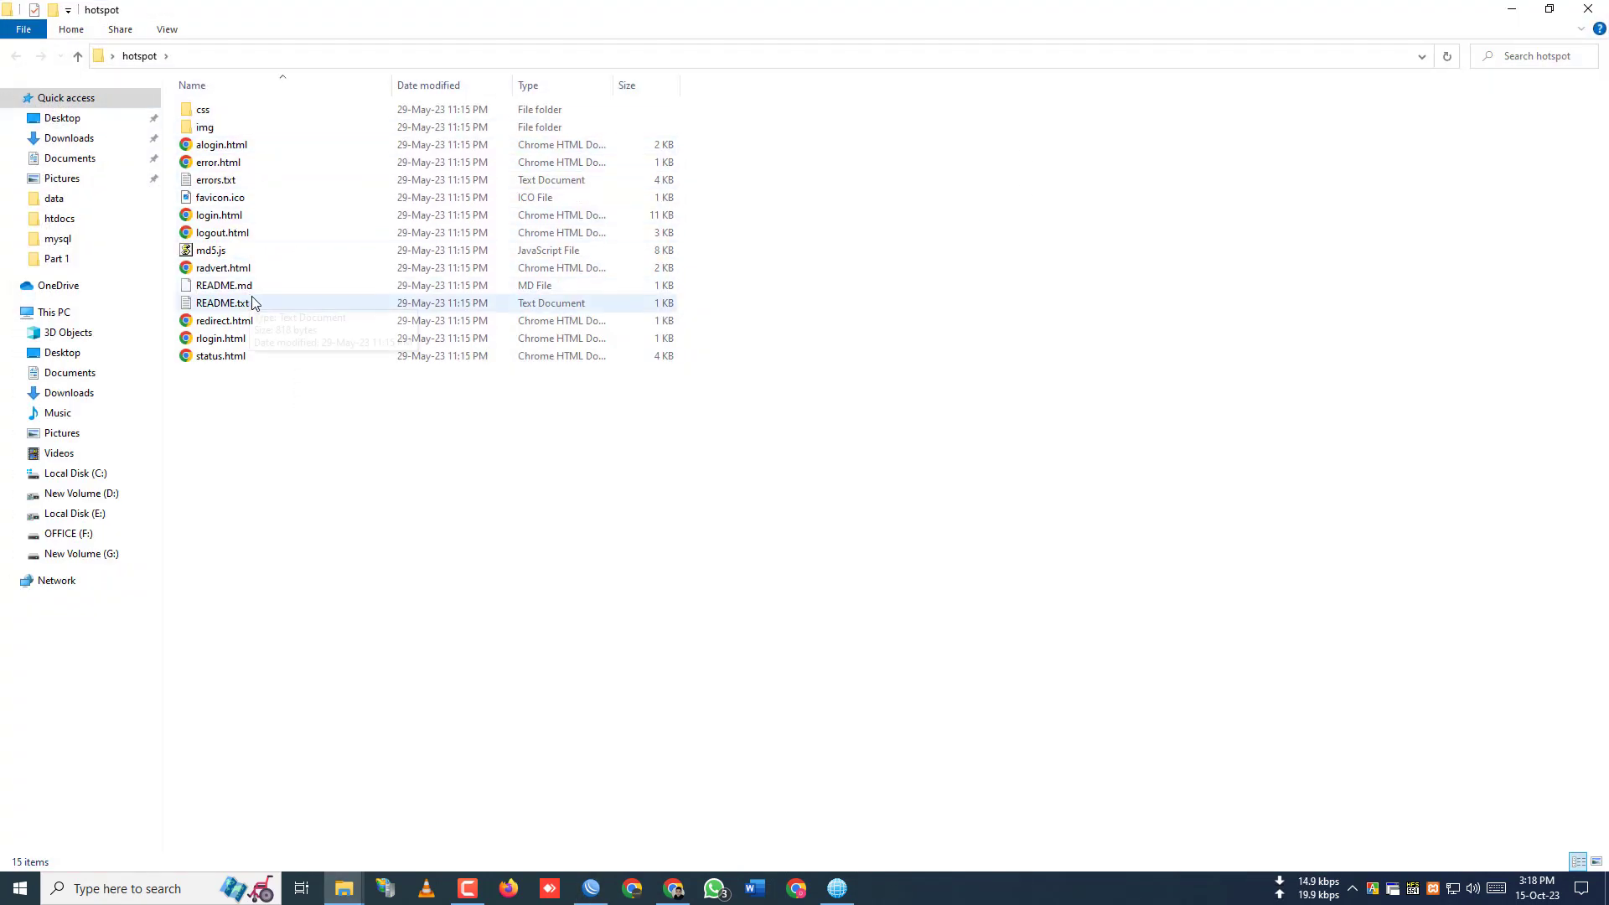
click(256, 215)
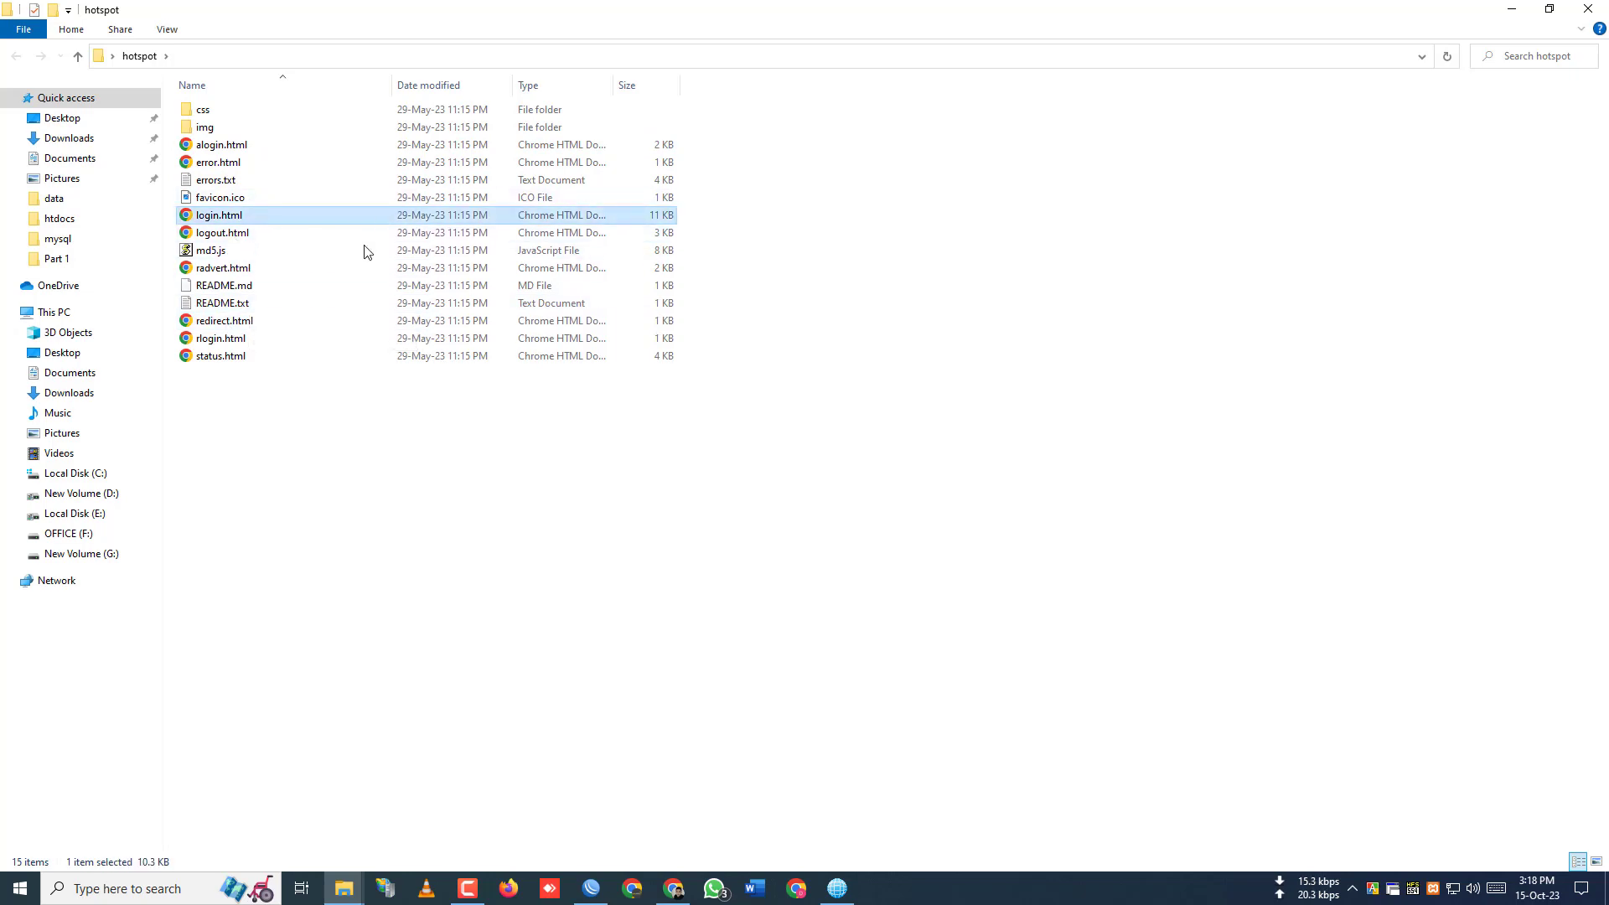
key(Return)
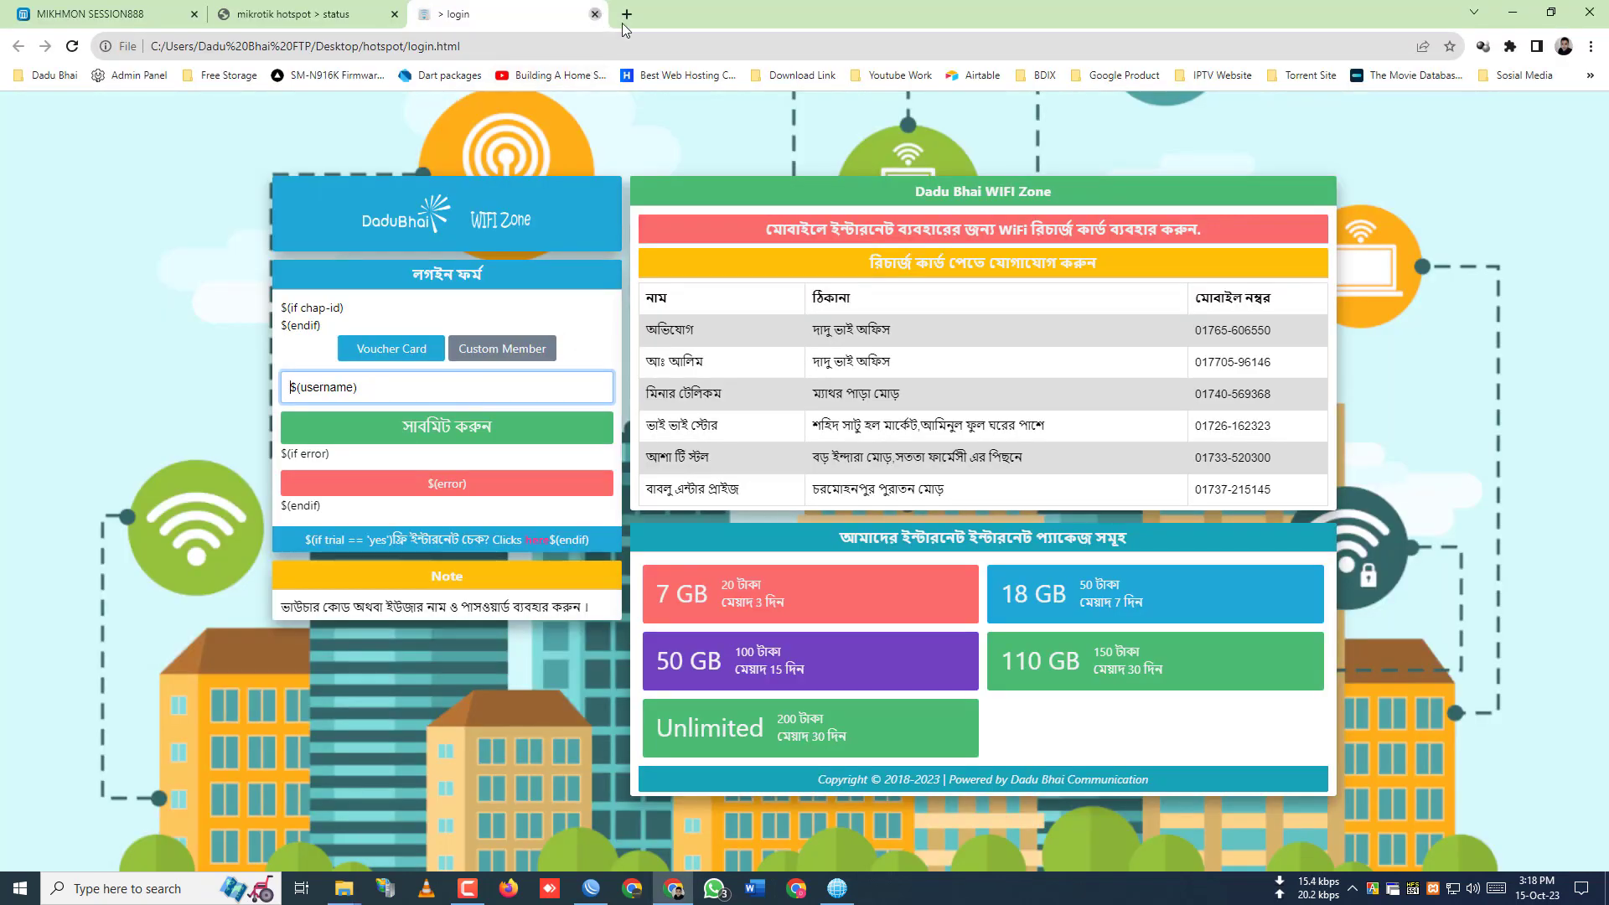
key(ctrl+w)
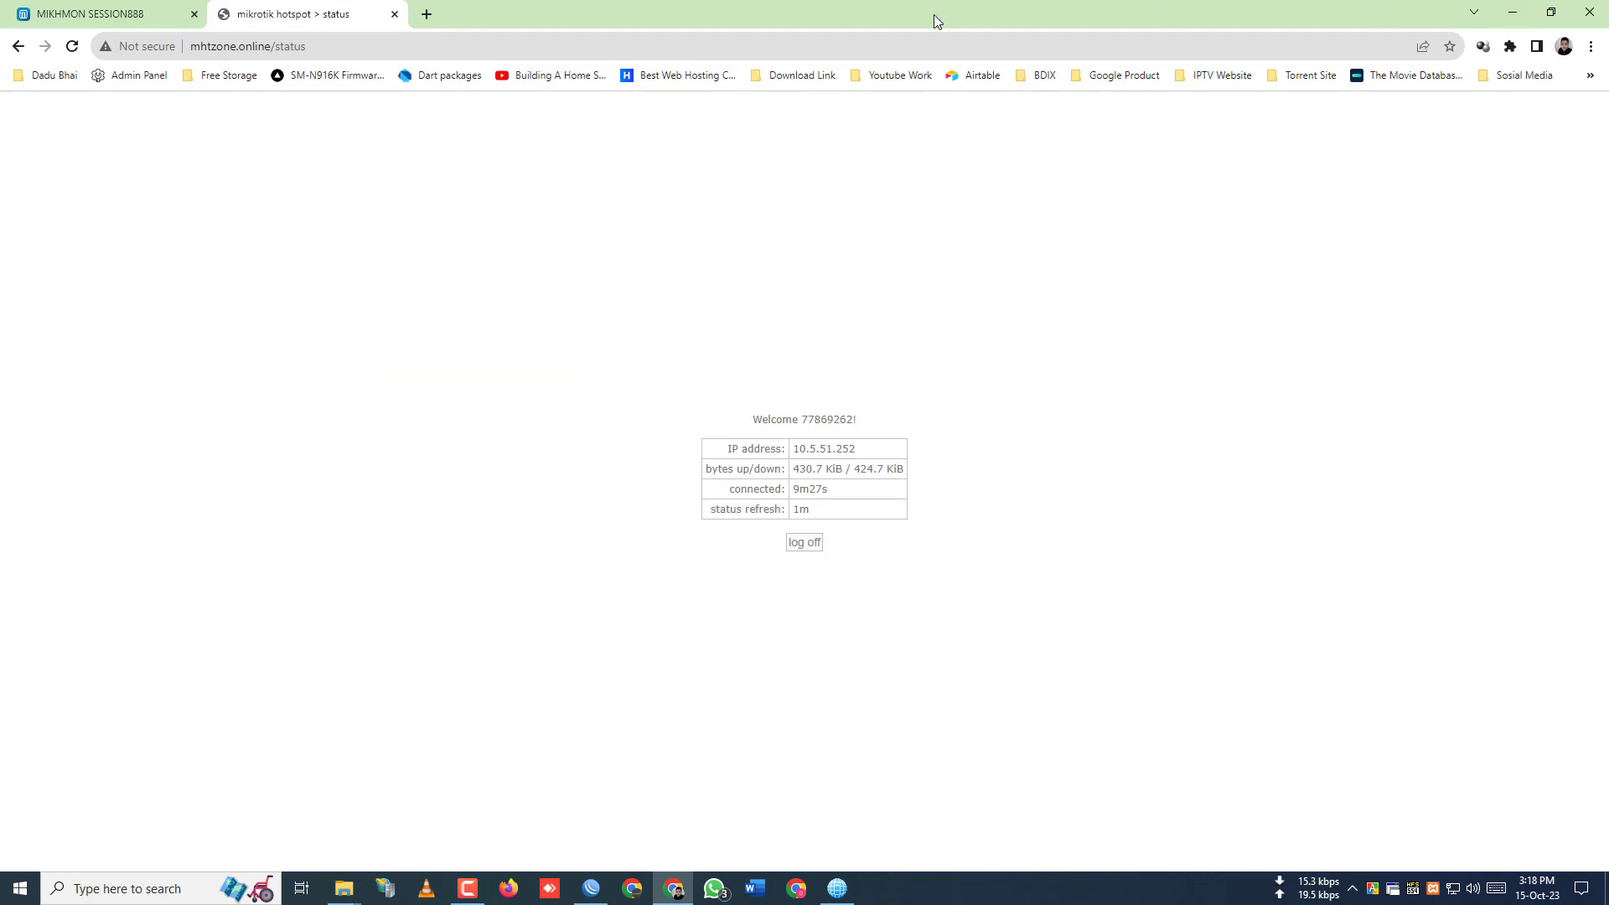
- Move aside and minimize Chrome, and restore File Explorer to a smaller window
drag(934, 14, 1120, 104)
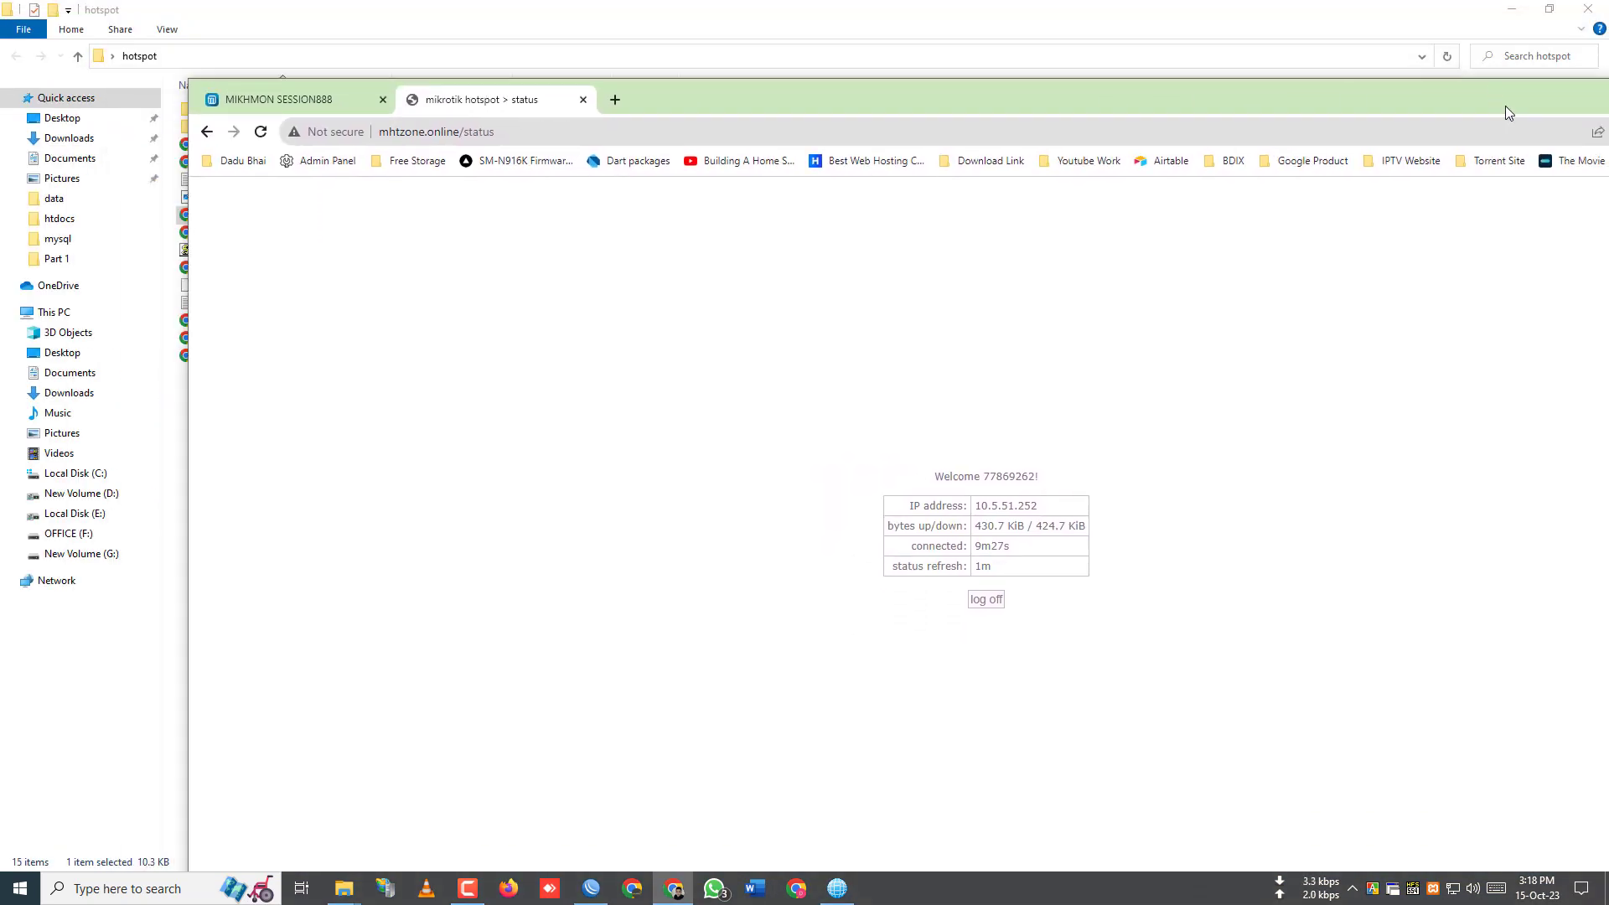
drag(1504, 105, 1394, 88)
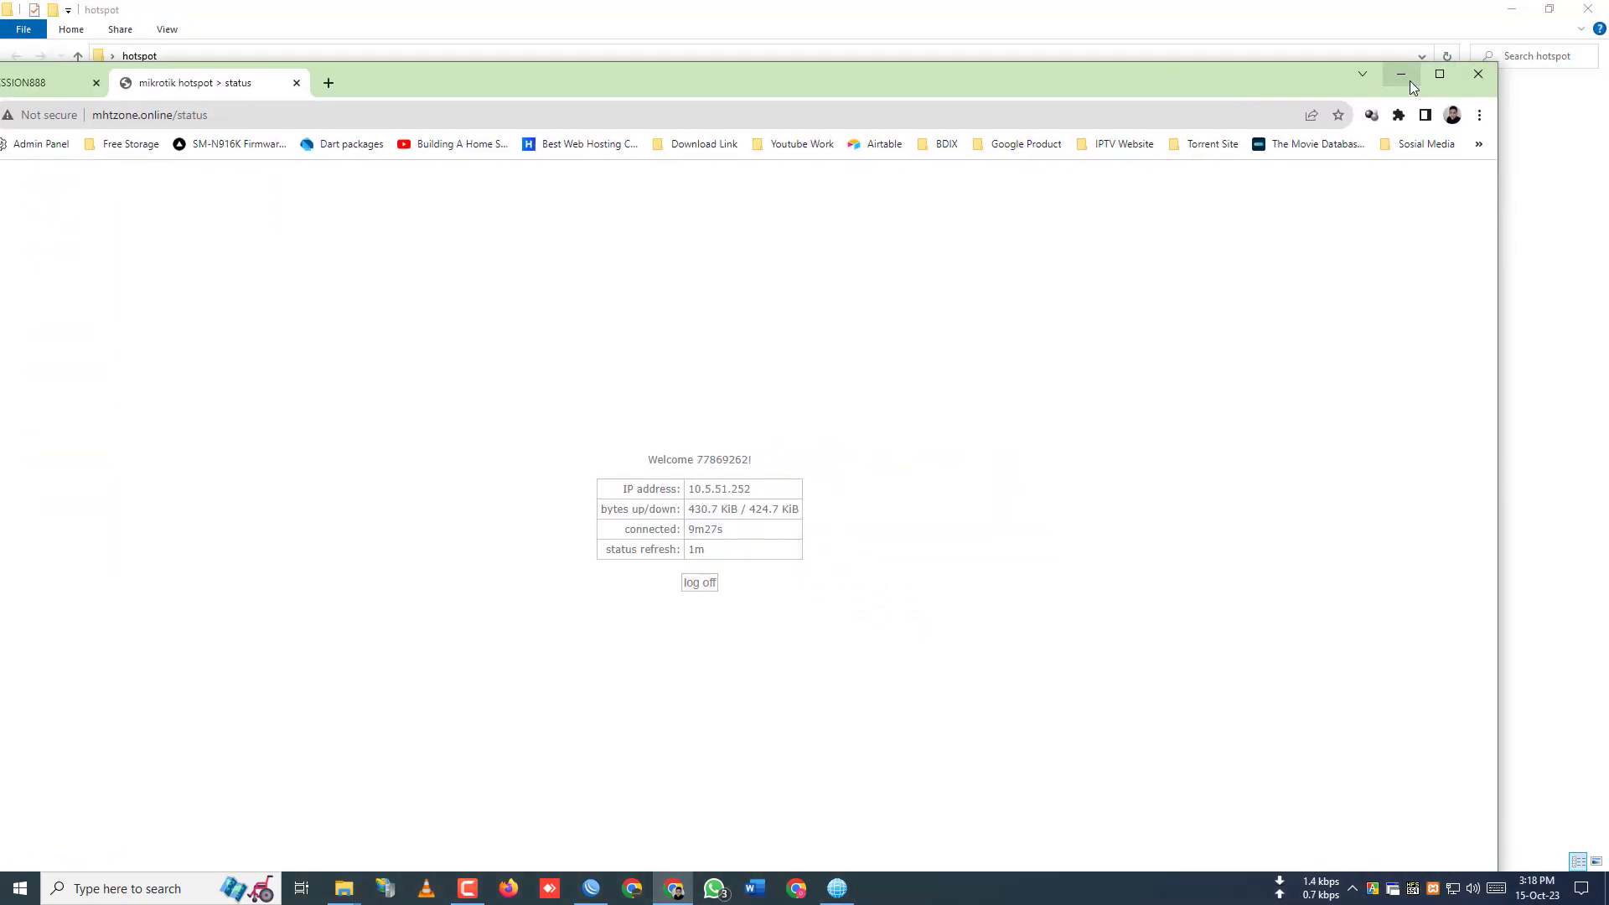
click(1401, 75)
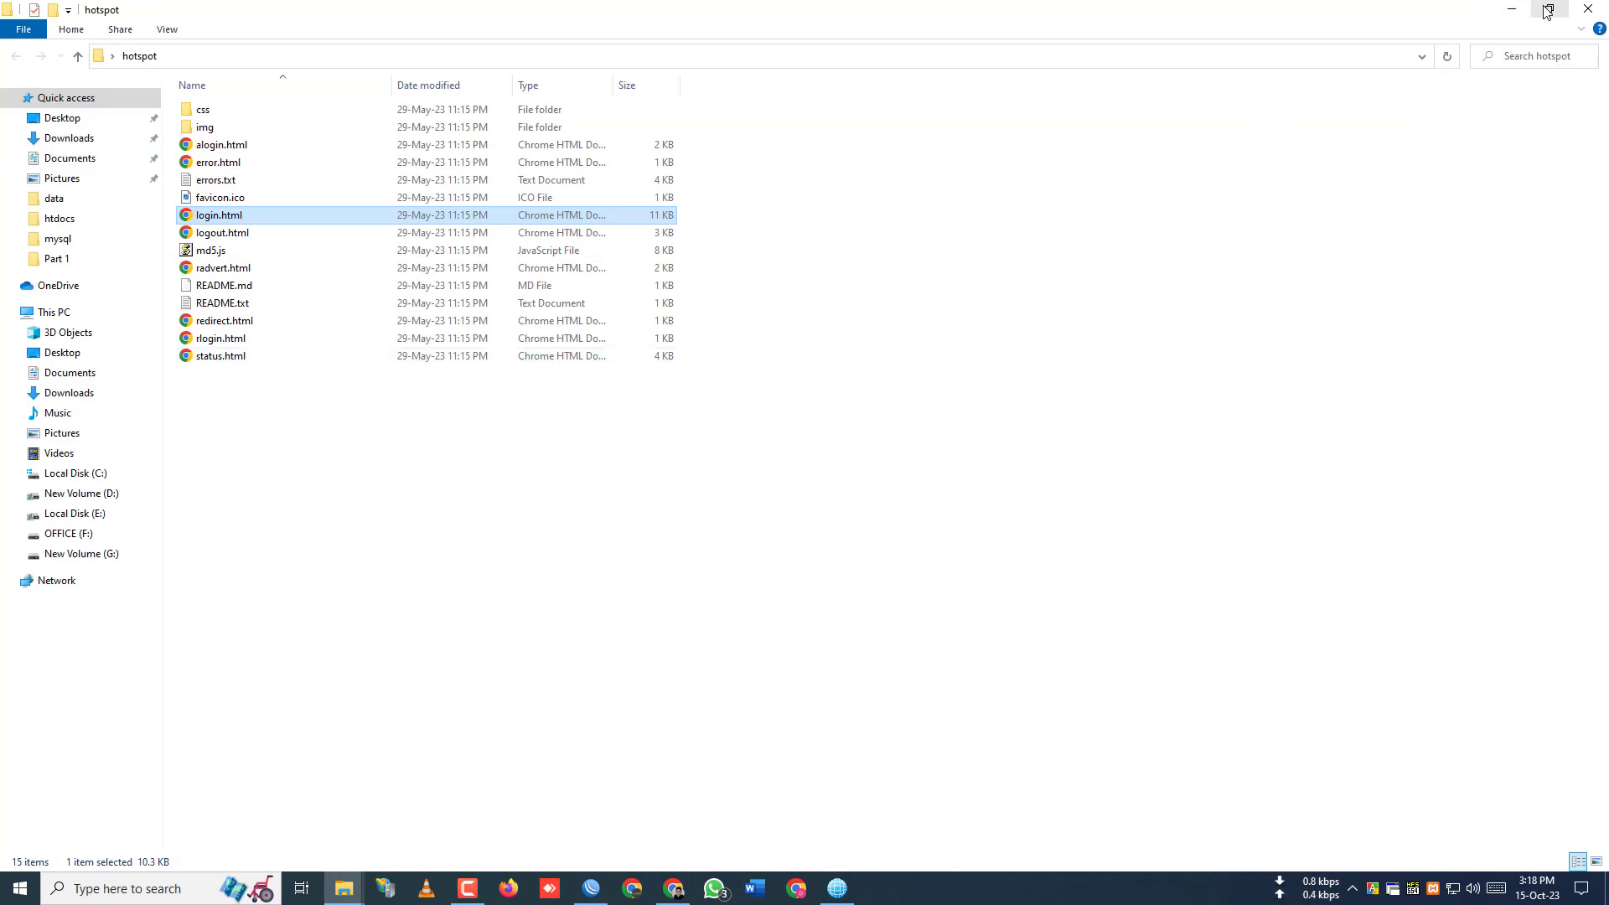
click(1548, 10)
- Delete the router's old hotspot folder from the File List
click(1063, 149)
click(182, 267)
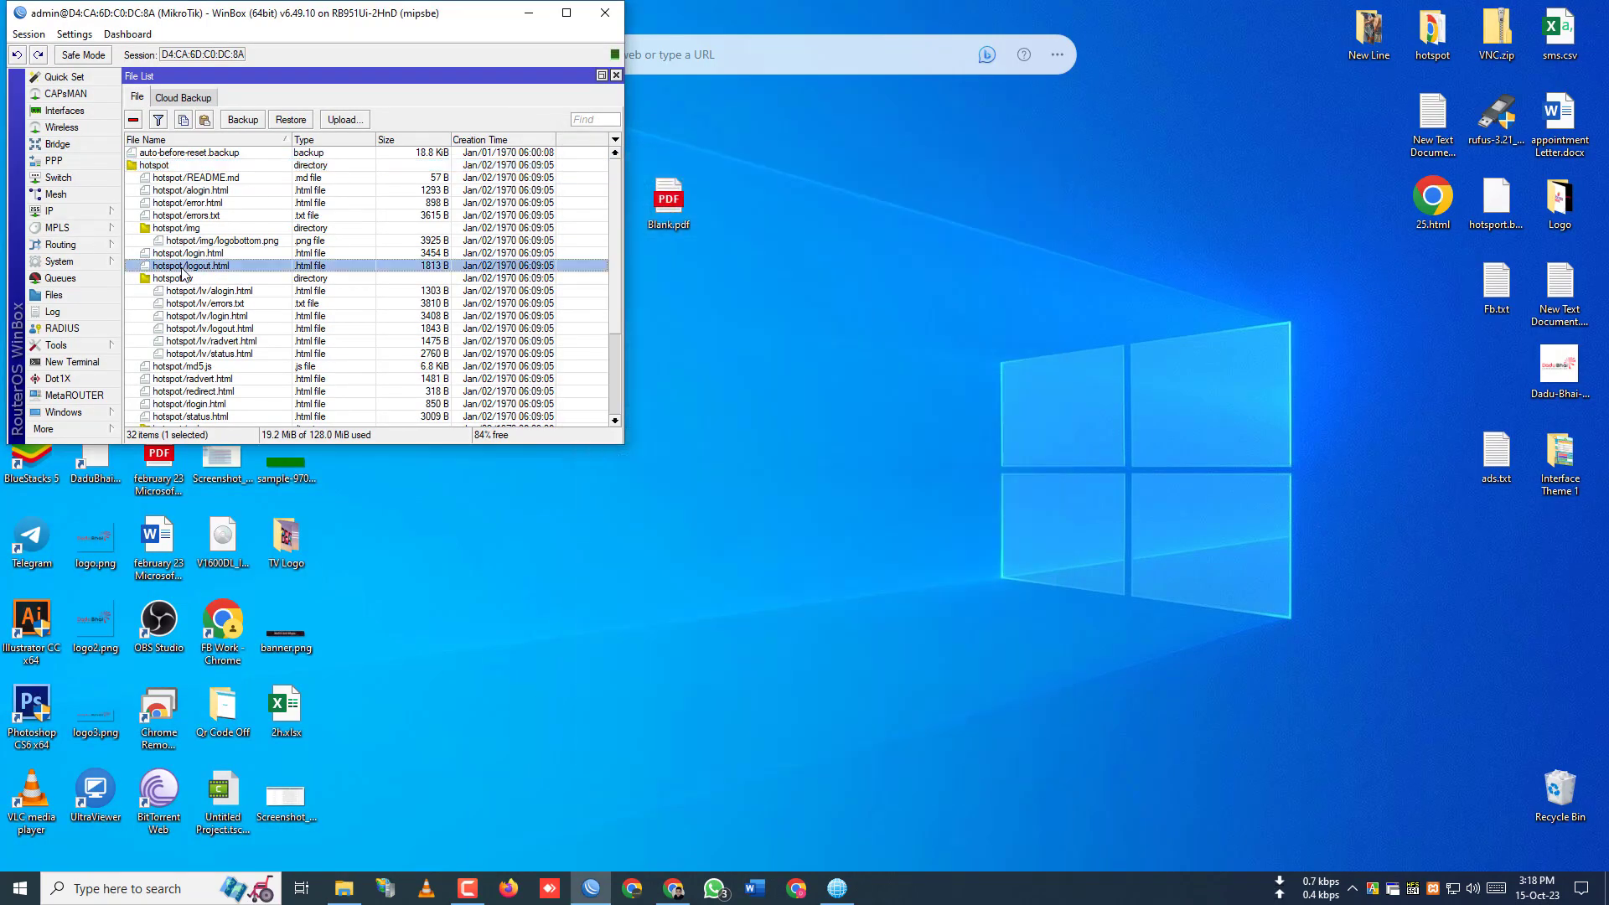
click(167, 167)
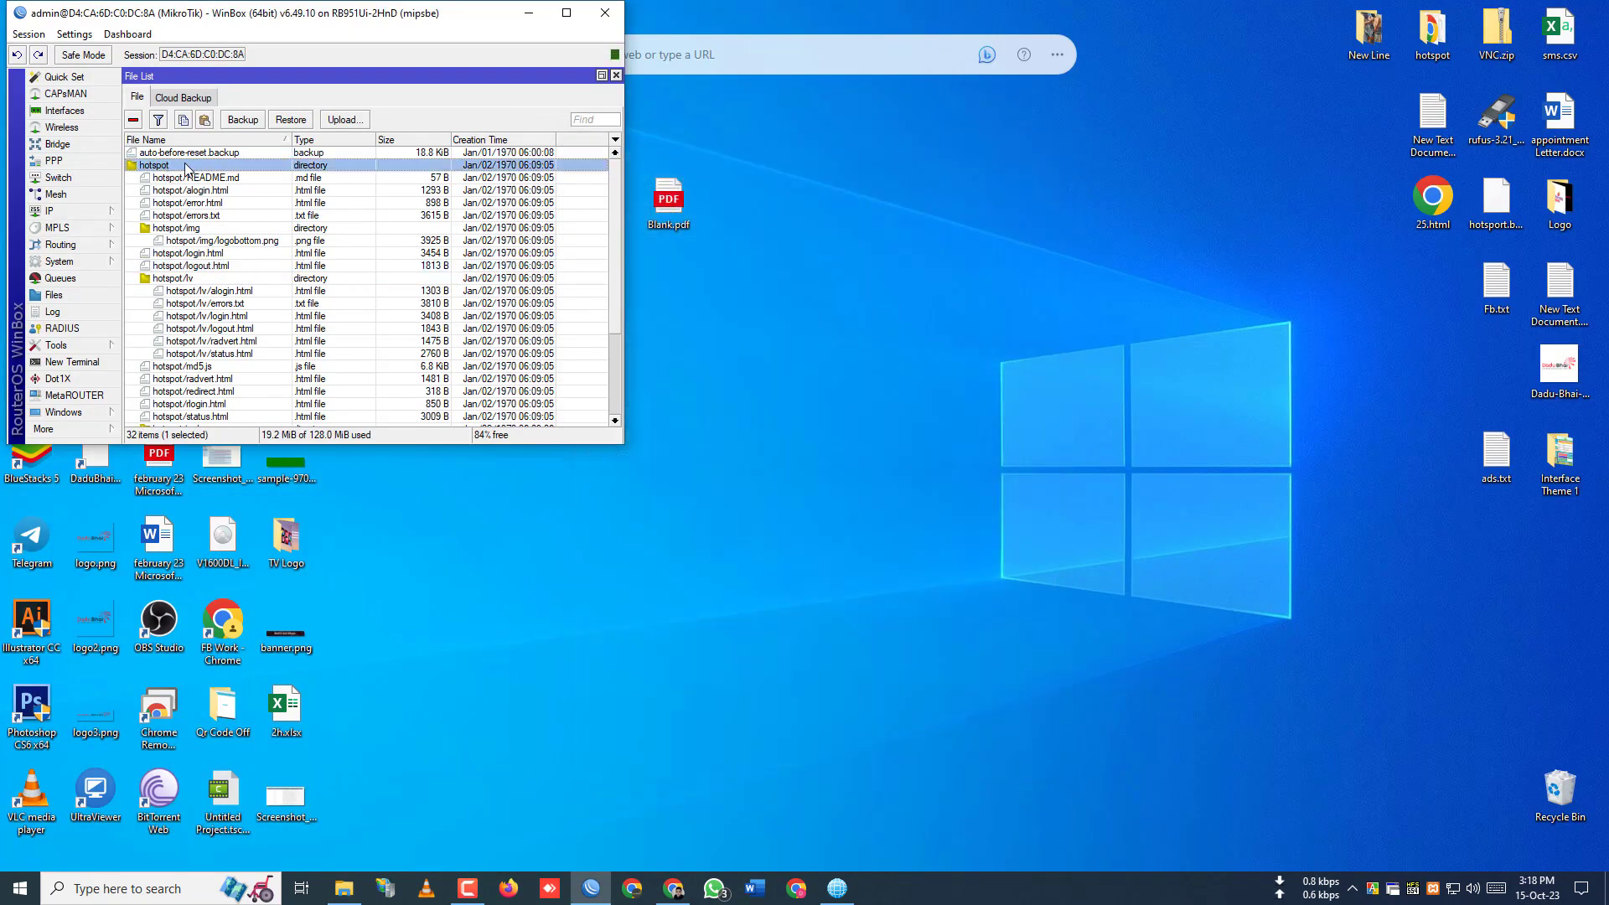
click(133, 120)
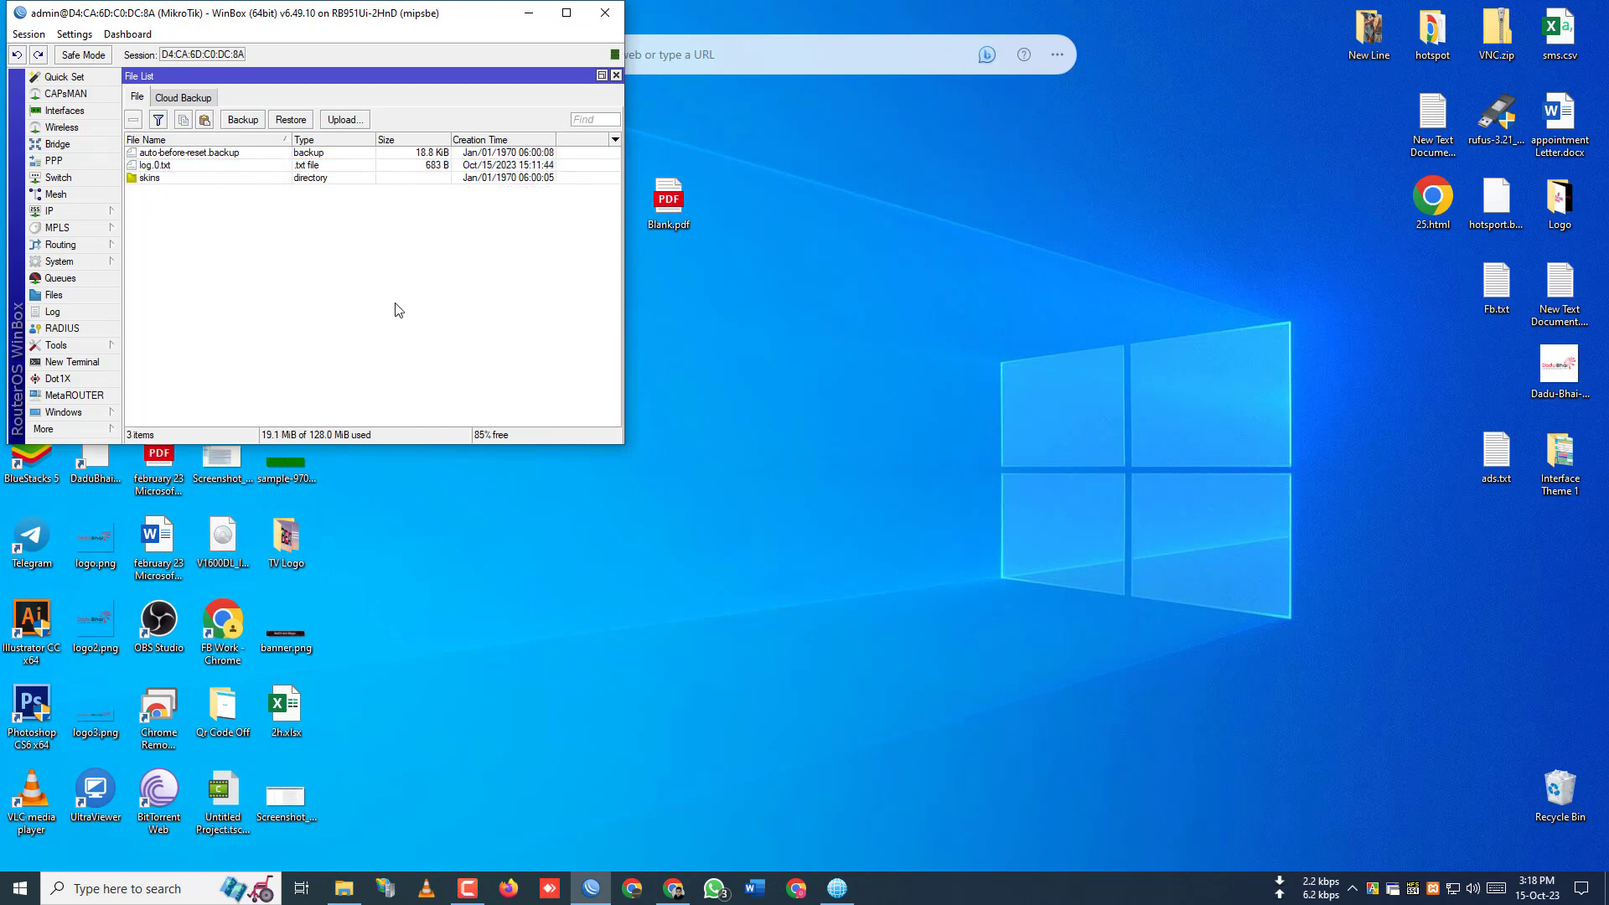
- Drag the desktop hotspot folder into the router's File List to upload it
click(1112, 203)
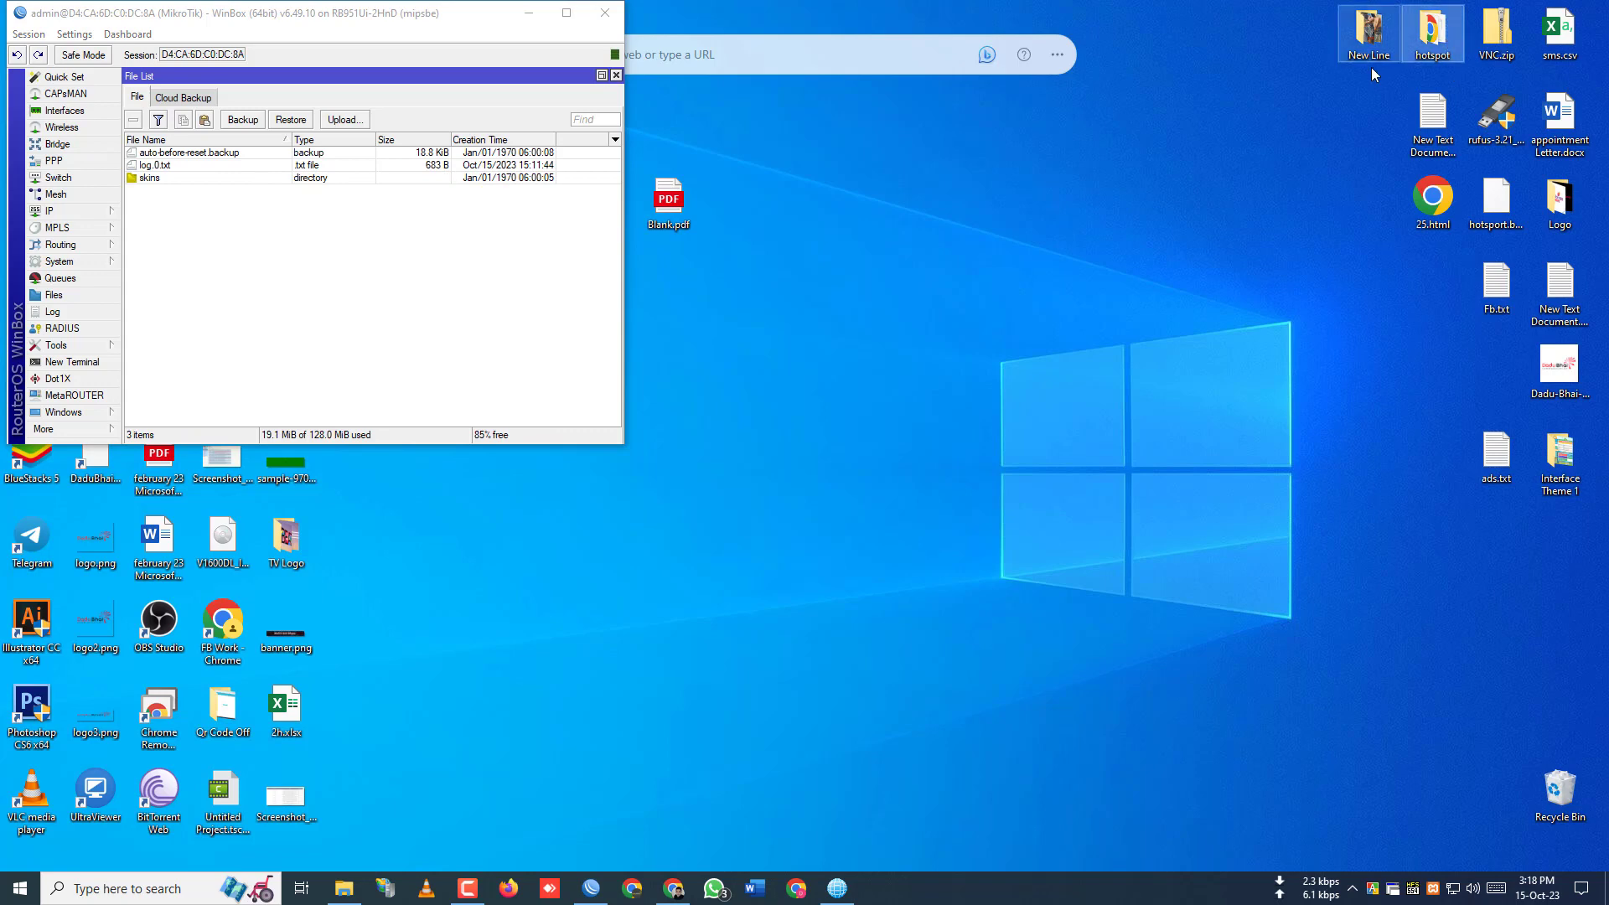
drag(1436, 43, 286, 242)
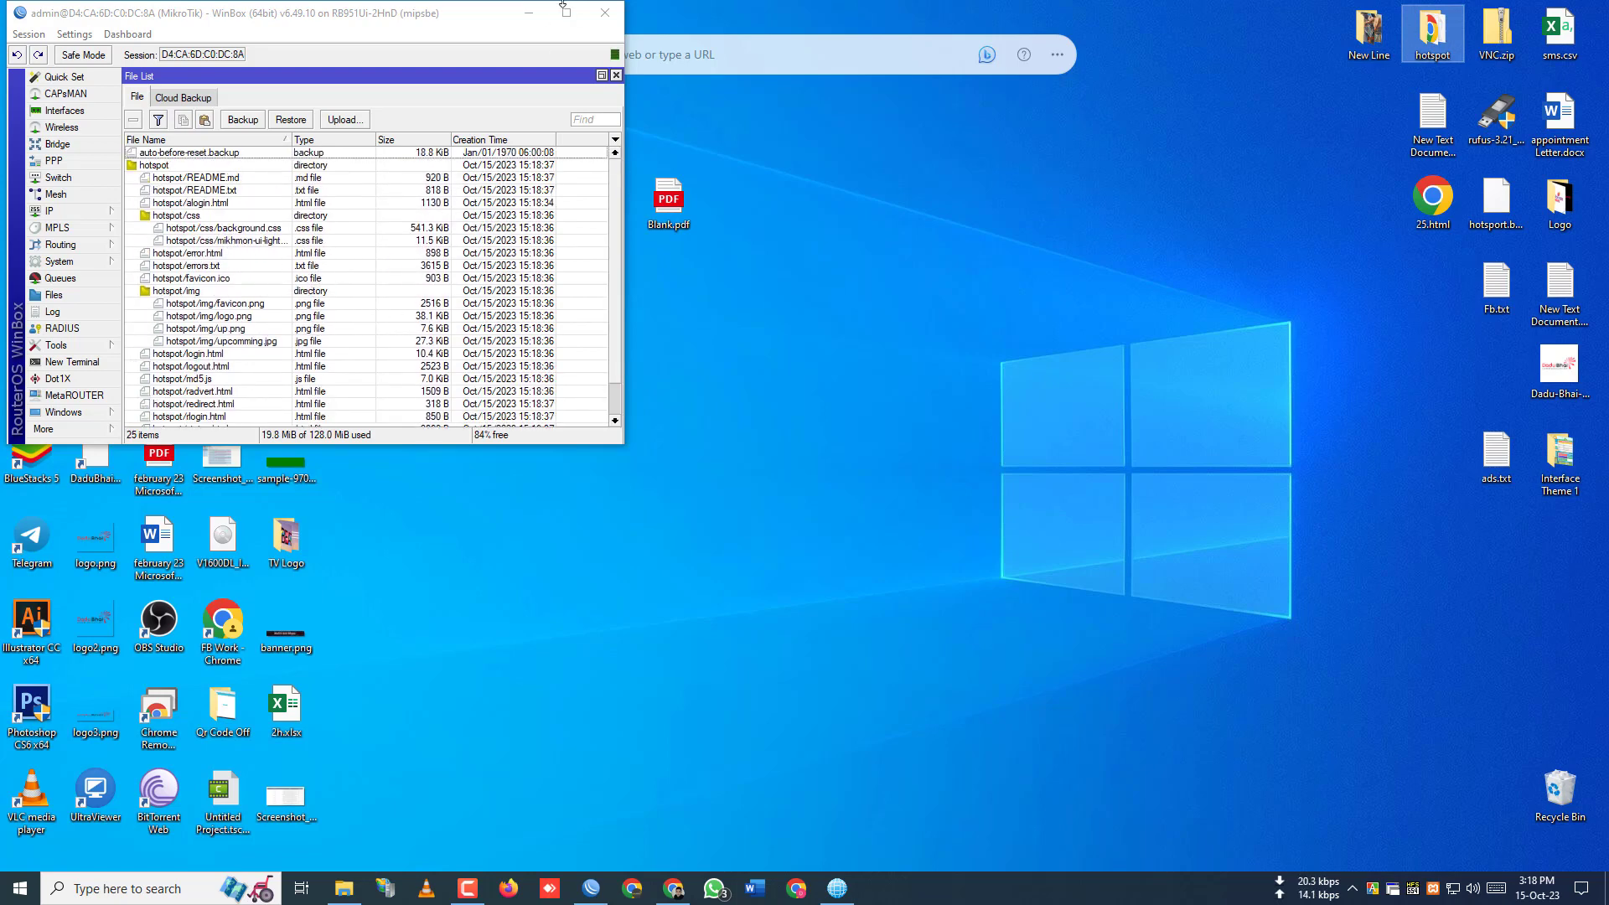
click(528, 13)
- Bring Chrome back maximized and inspect the IP address, UL | DL, Active time and Remaining Data values
click(673, 888)
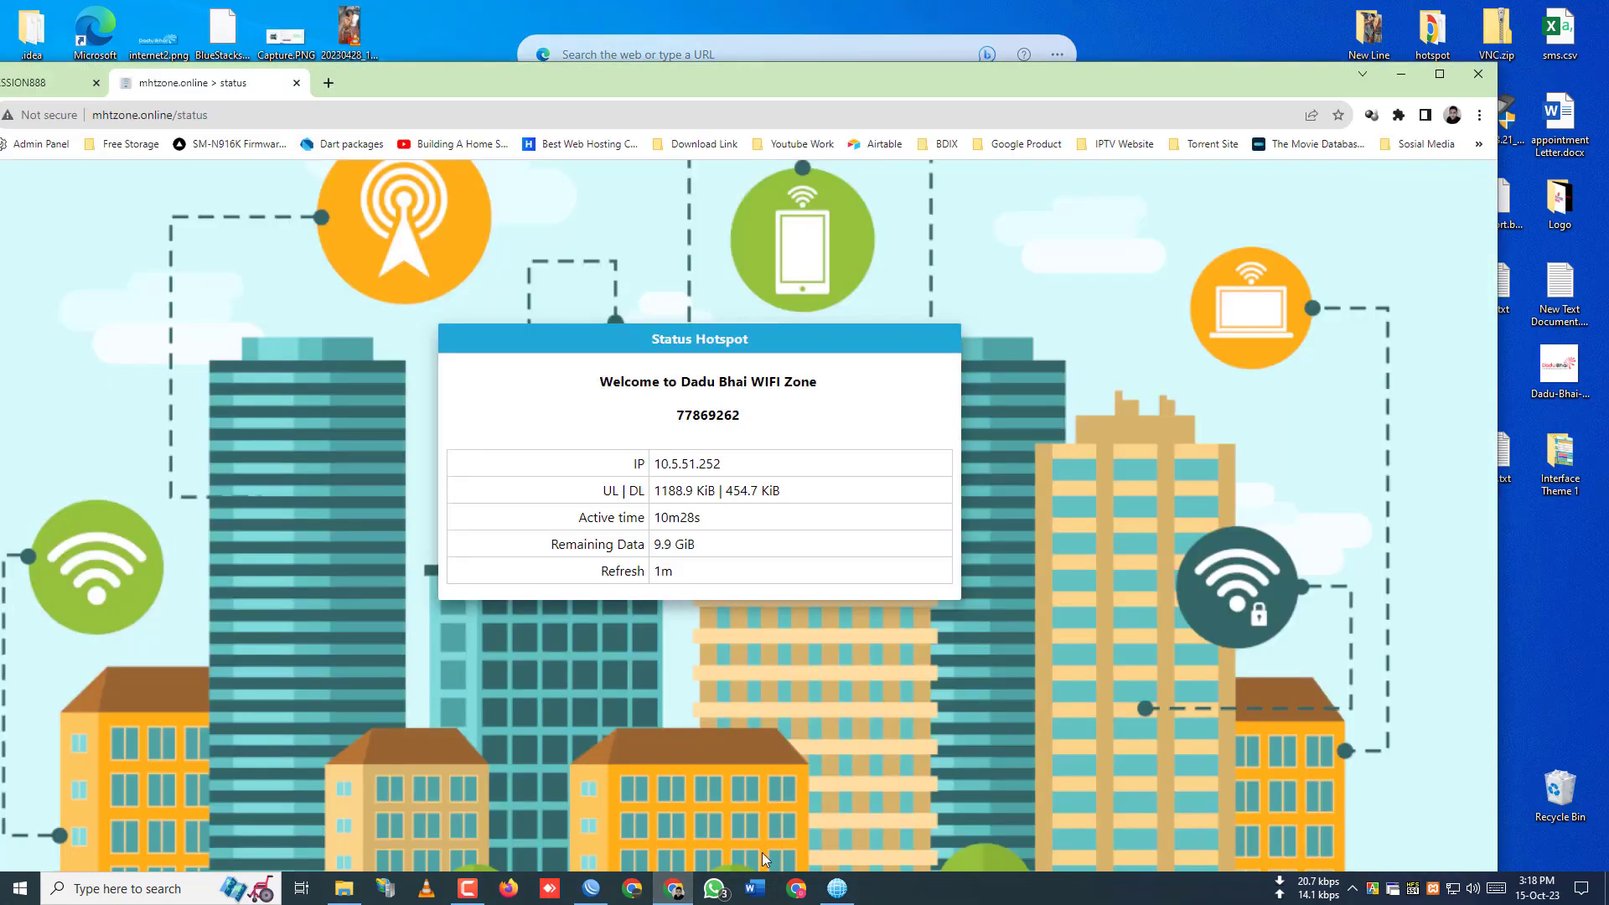
click(1439, 73)
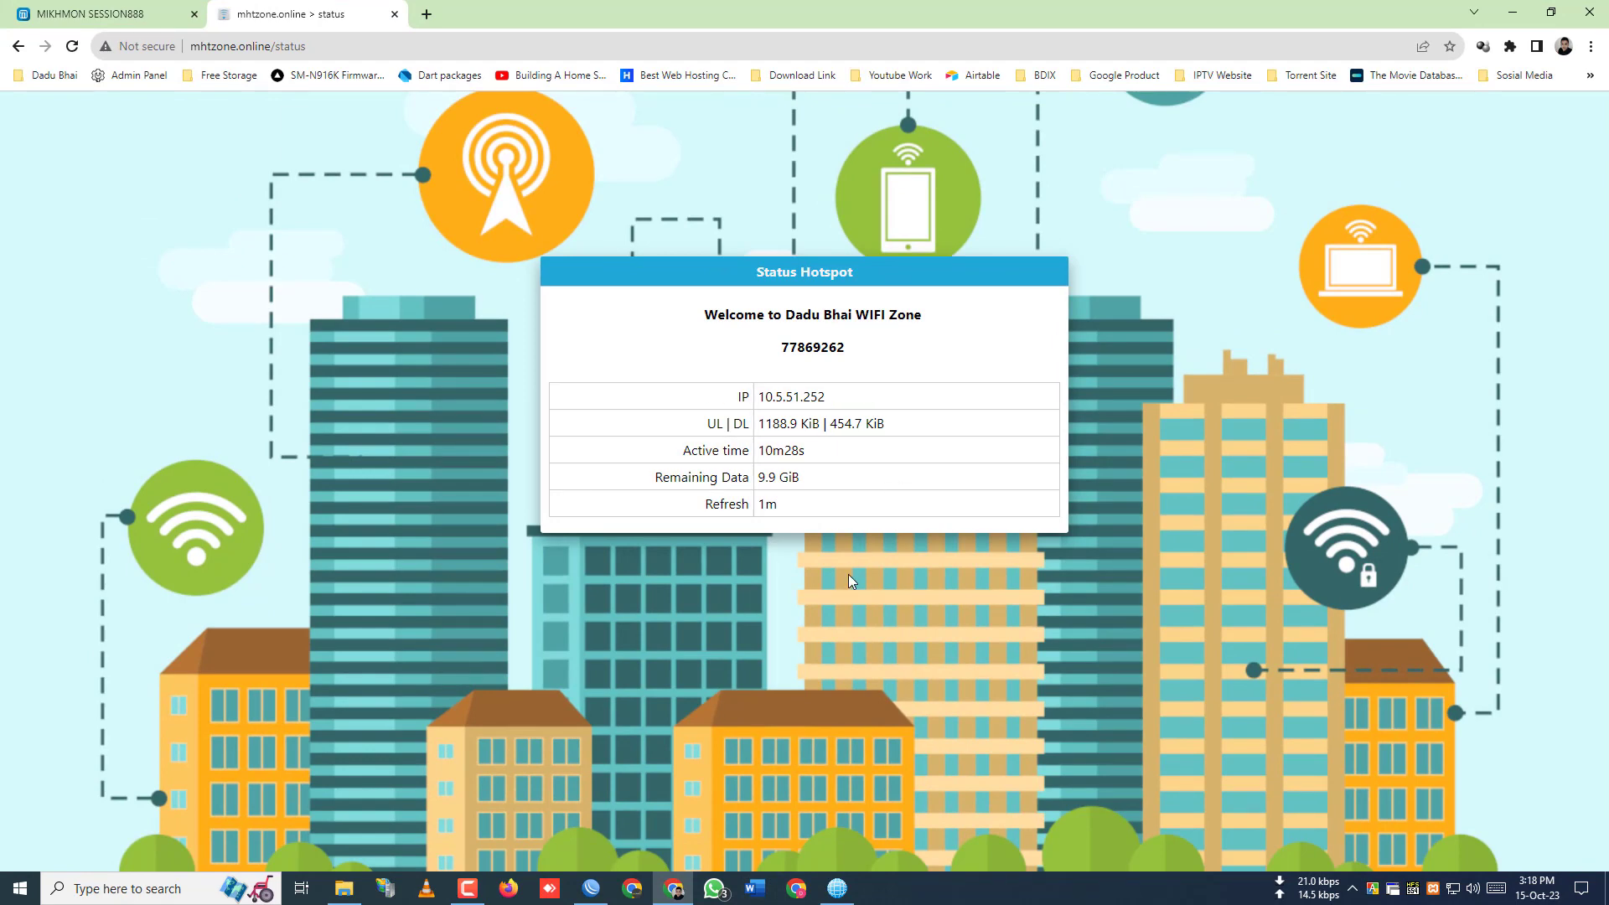
drag(758, 396, 872, 402)
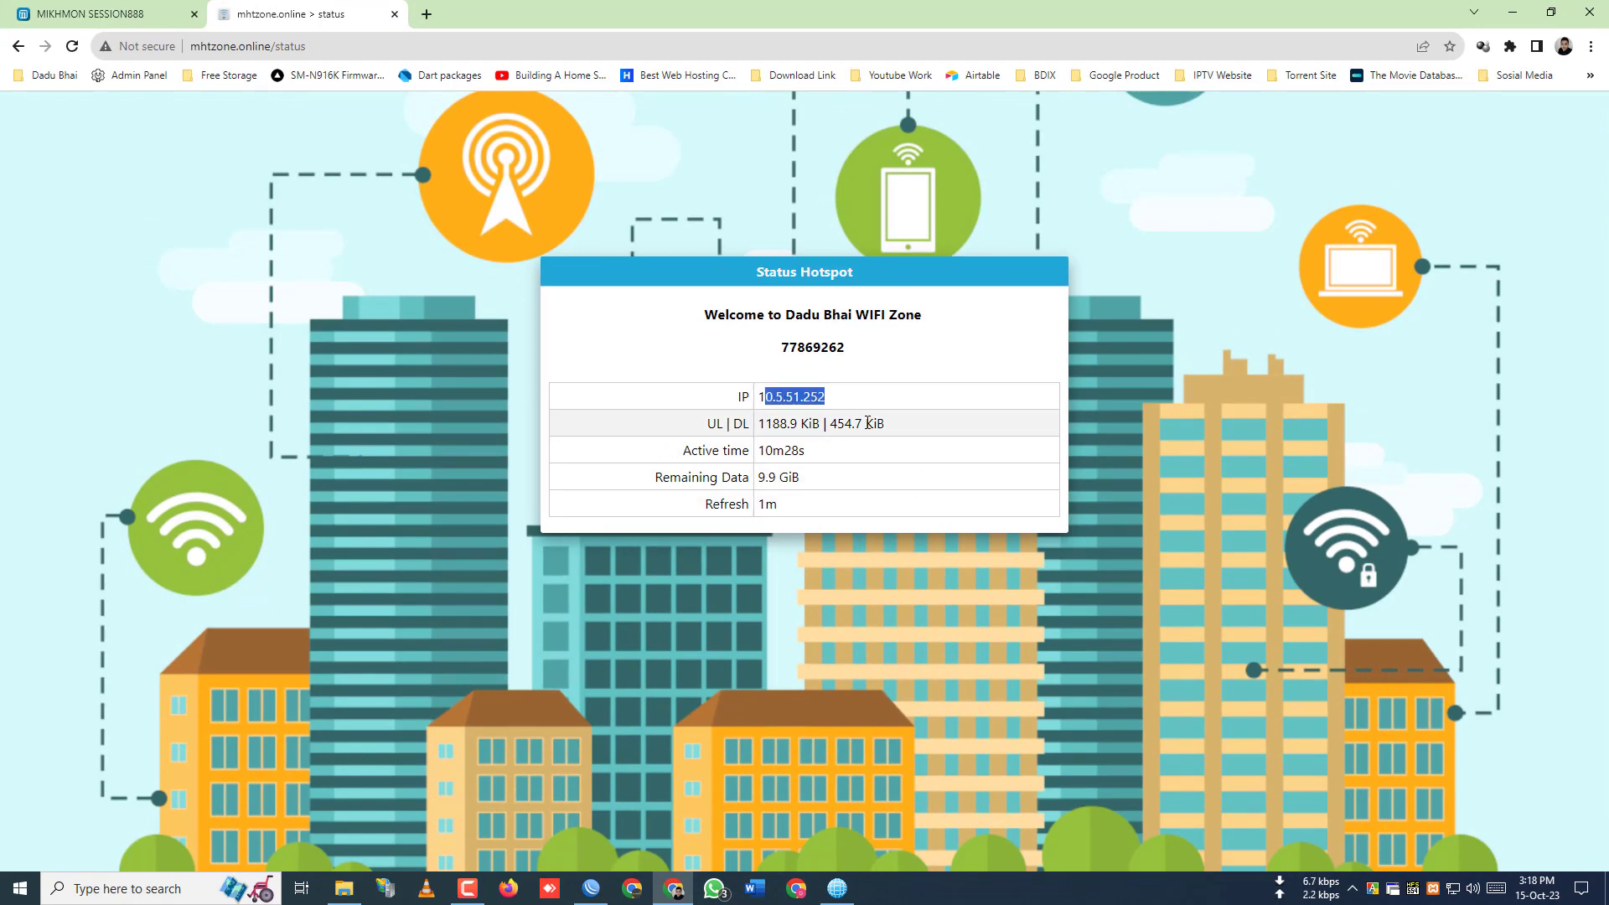
drag(758, 423, 885, 426)
click(838, 474)
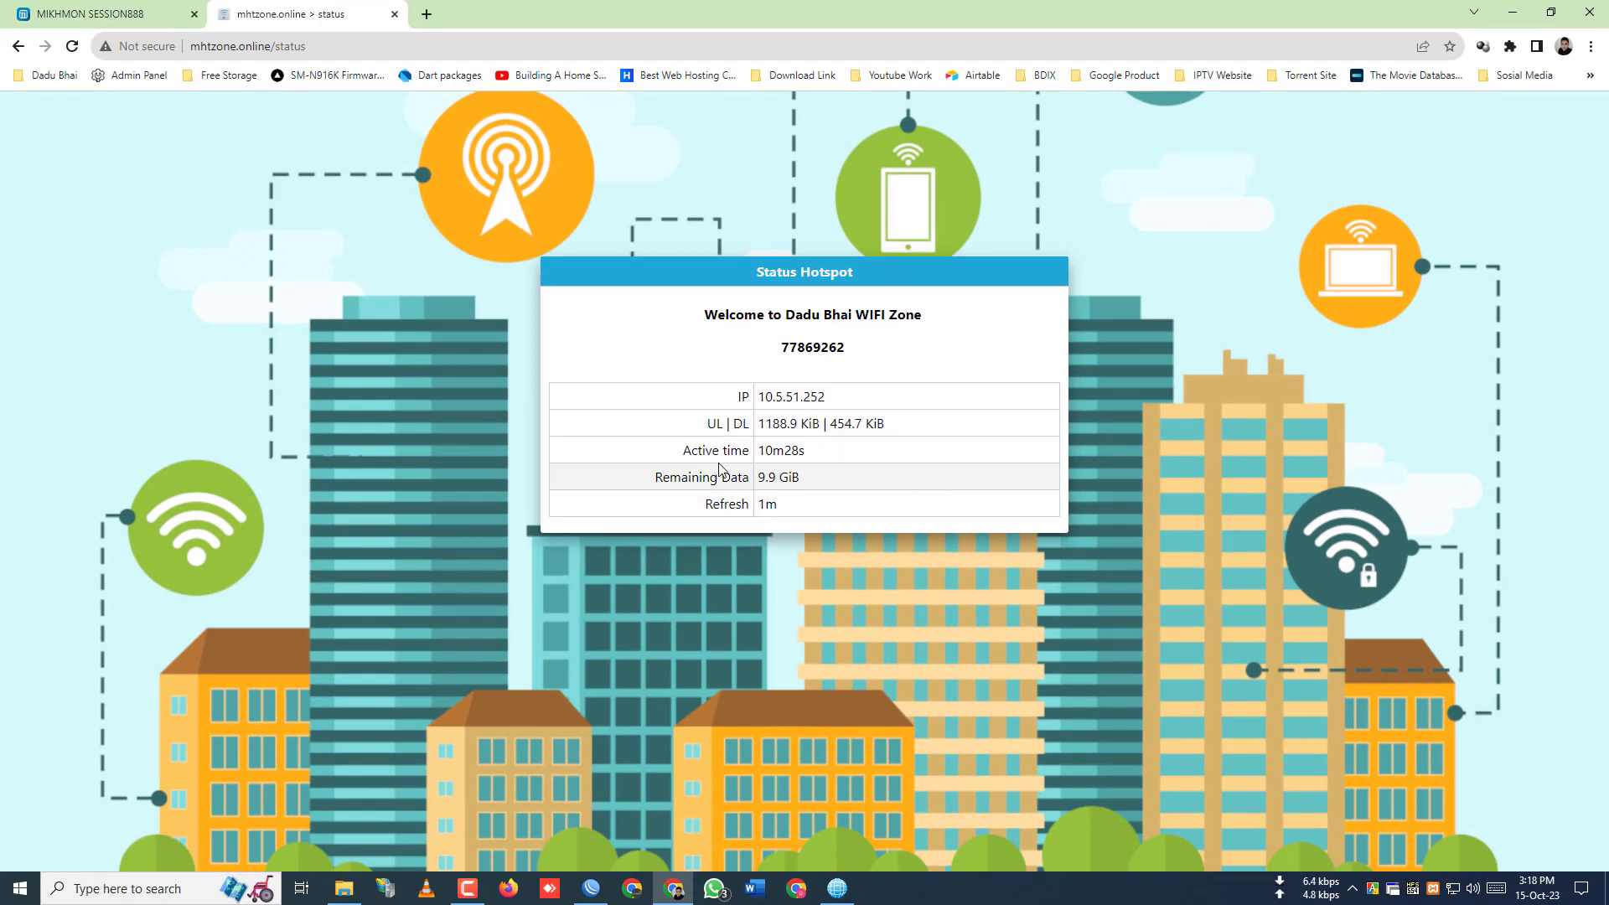
mouse_move(765, 450)
mouse_down()
mouse_move(813, 452)
mouse_move(758, 479)
mouse_up()
click(768, 475)
click(838, 478)
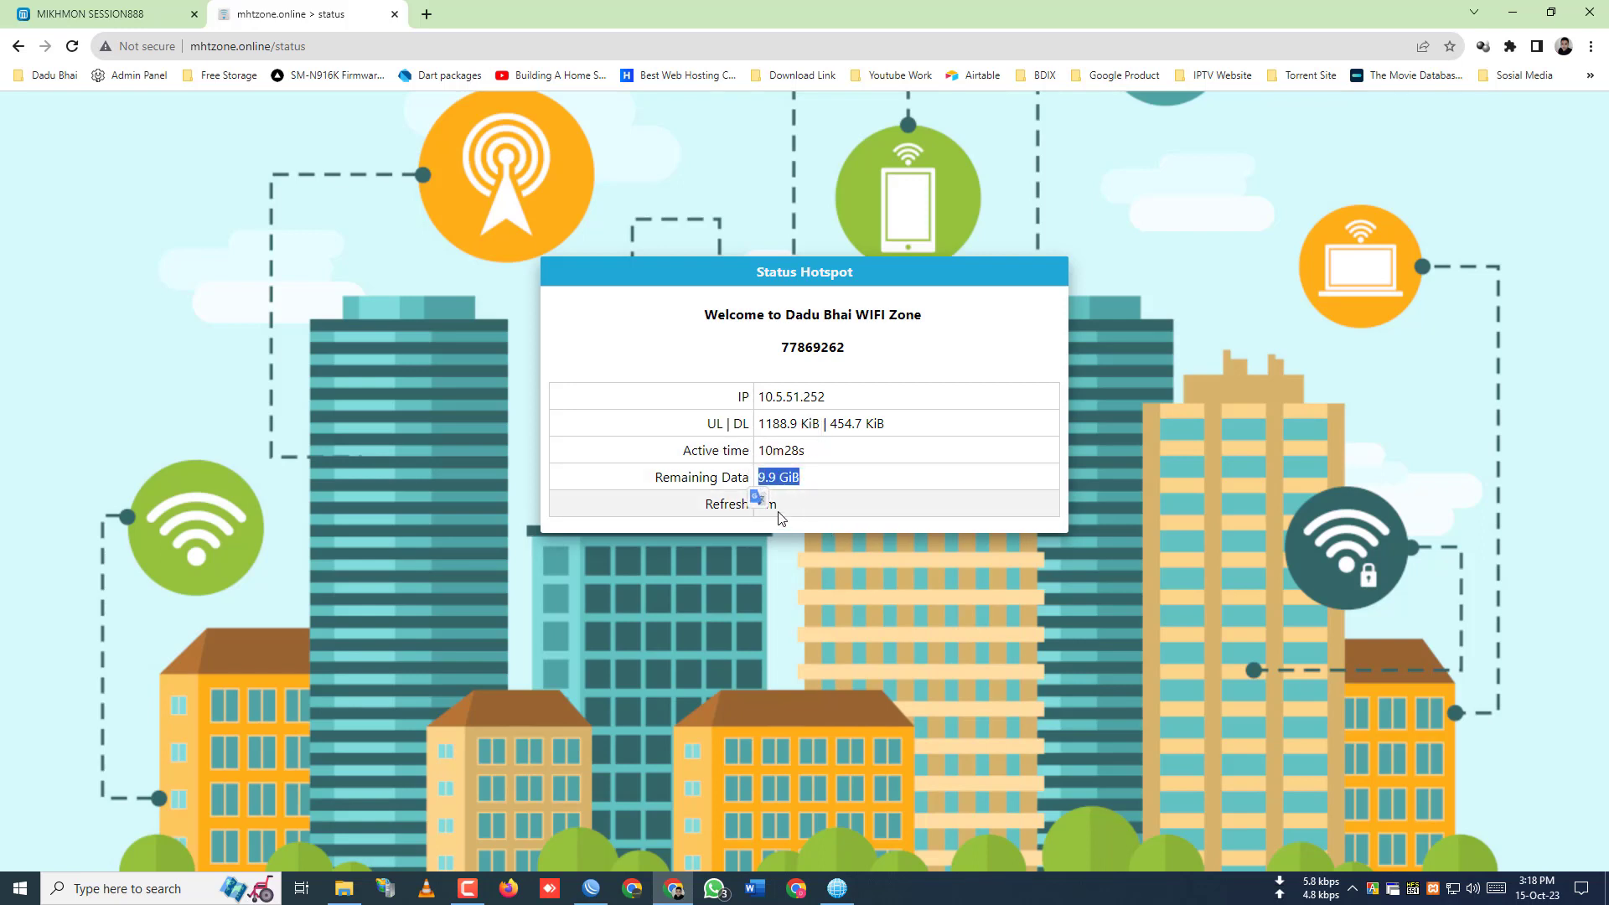
click(1259, 625)
- Reload the status page, then bring WinBox back maximized
right_click(1254, 383)
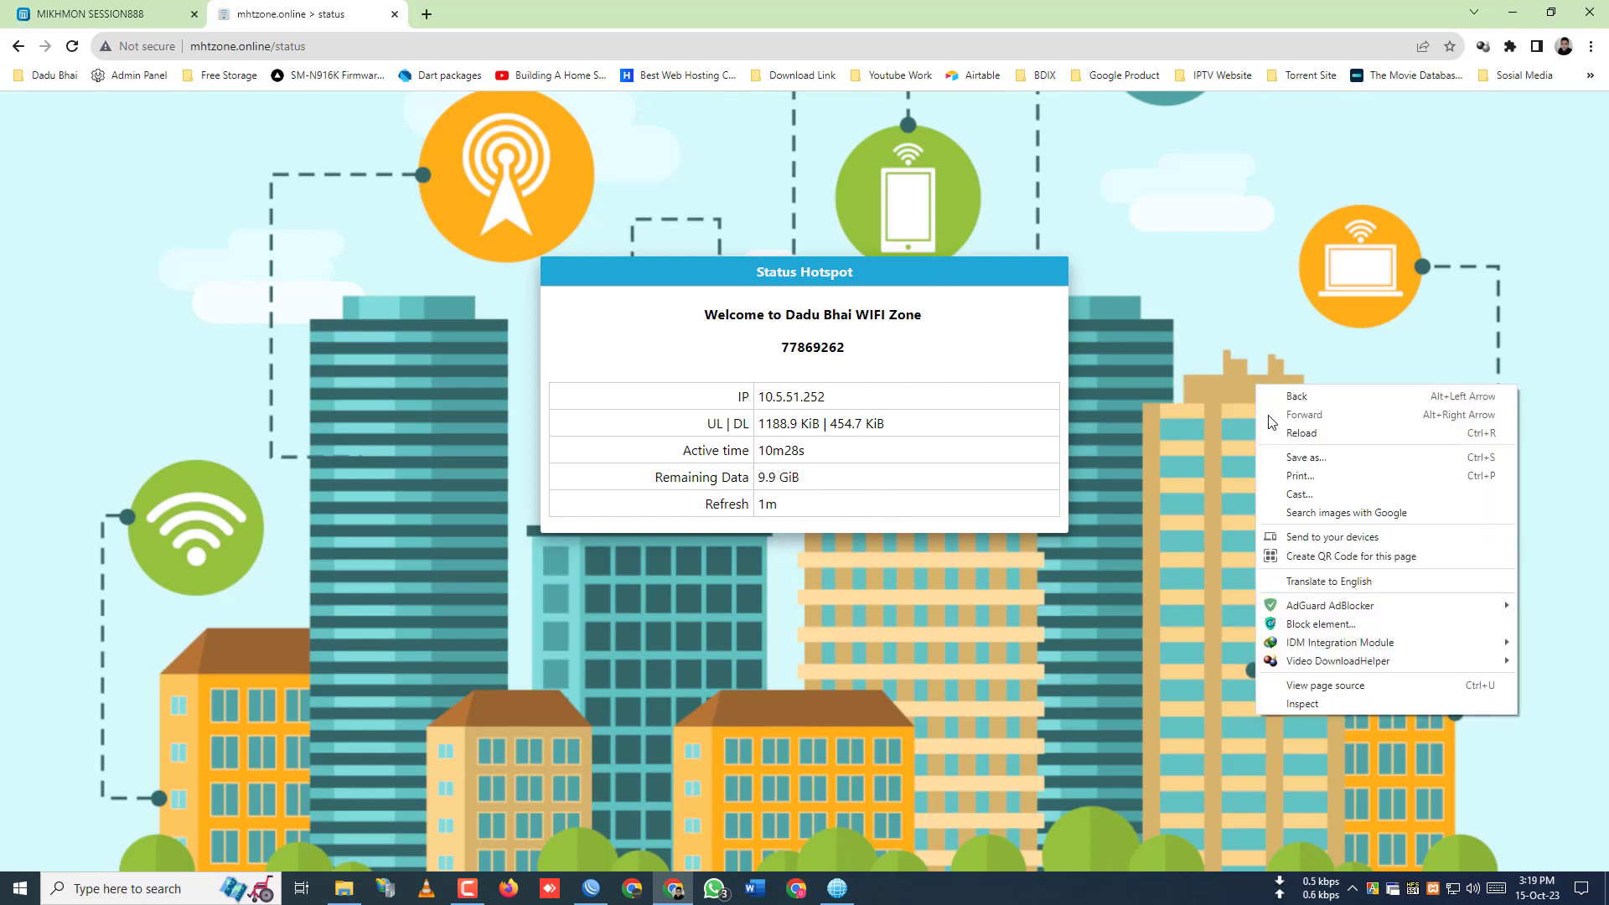
click(1280, 425)
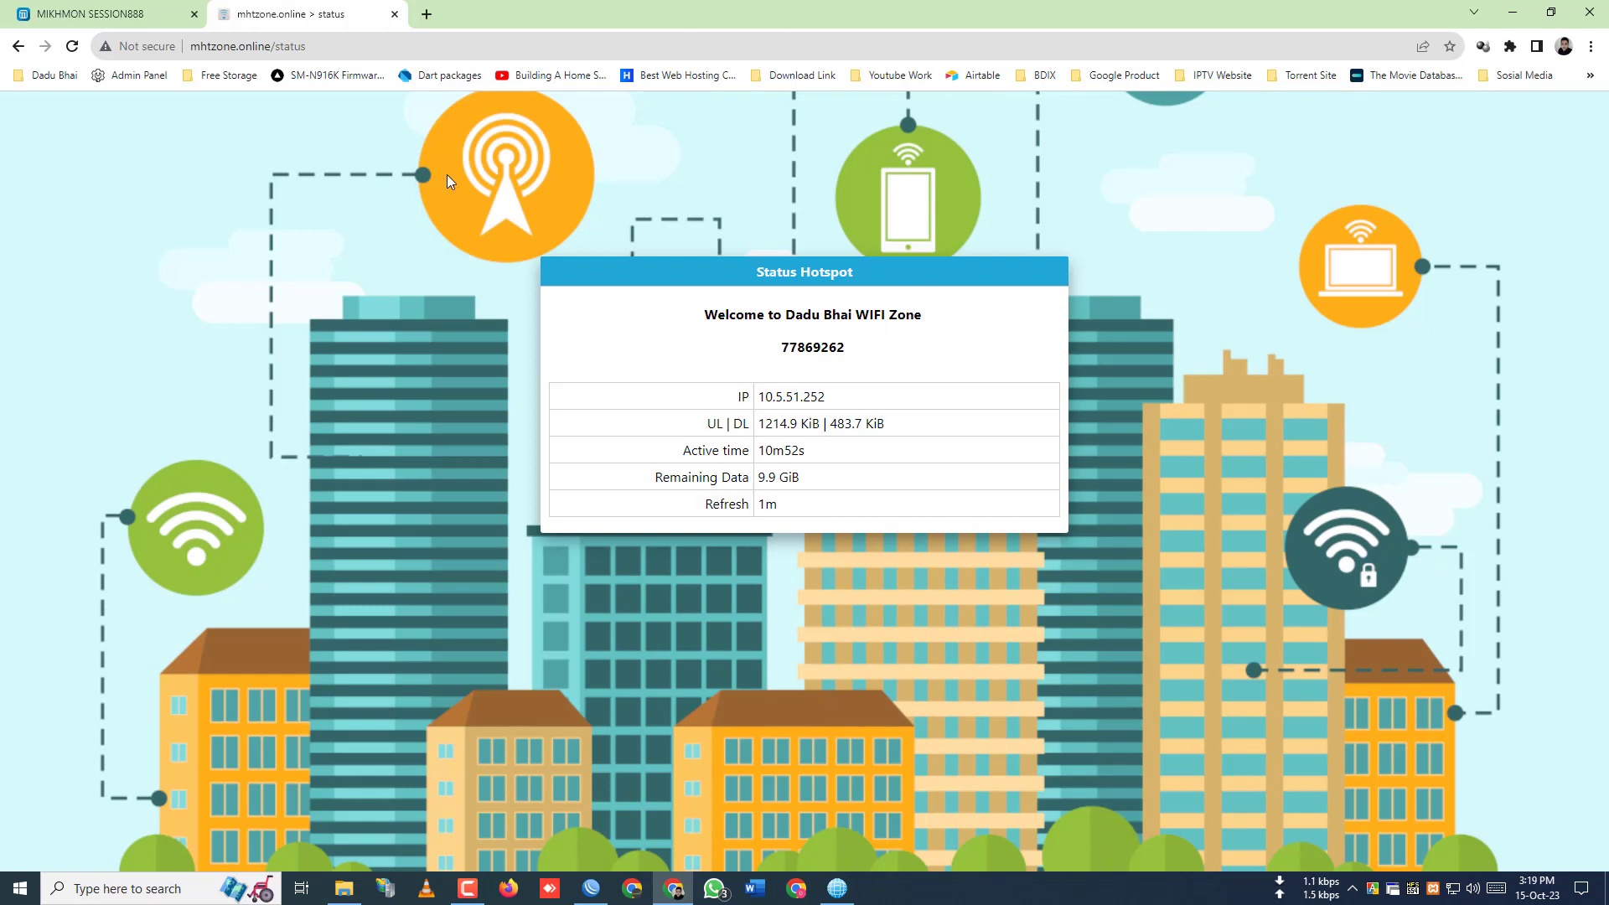
click(590, 888)
click(566, 13)
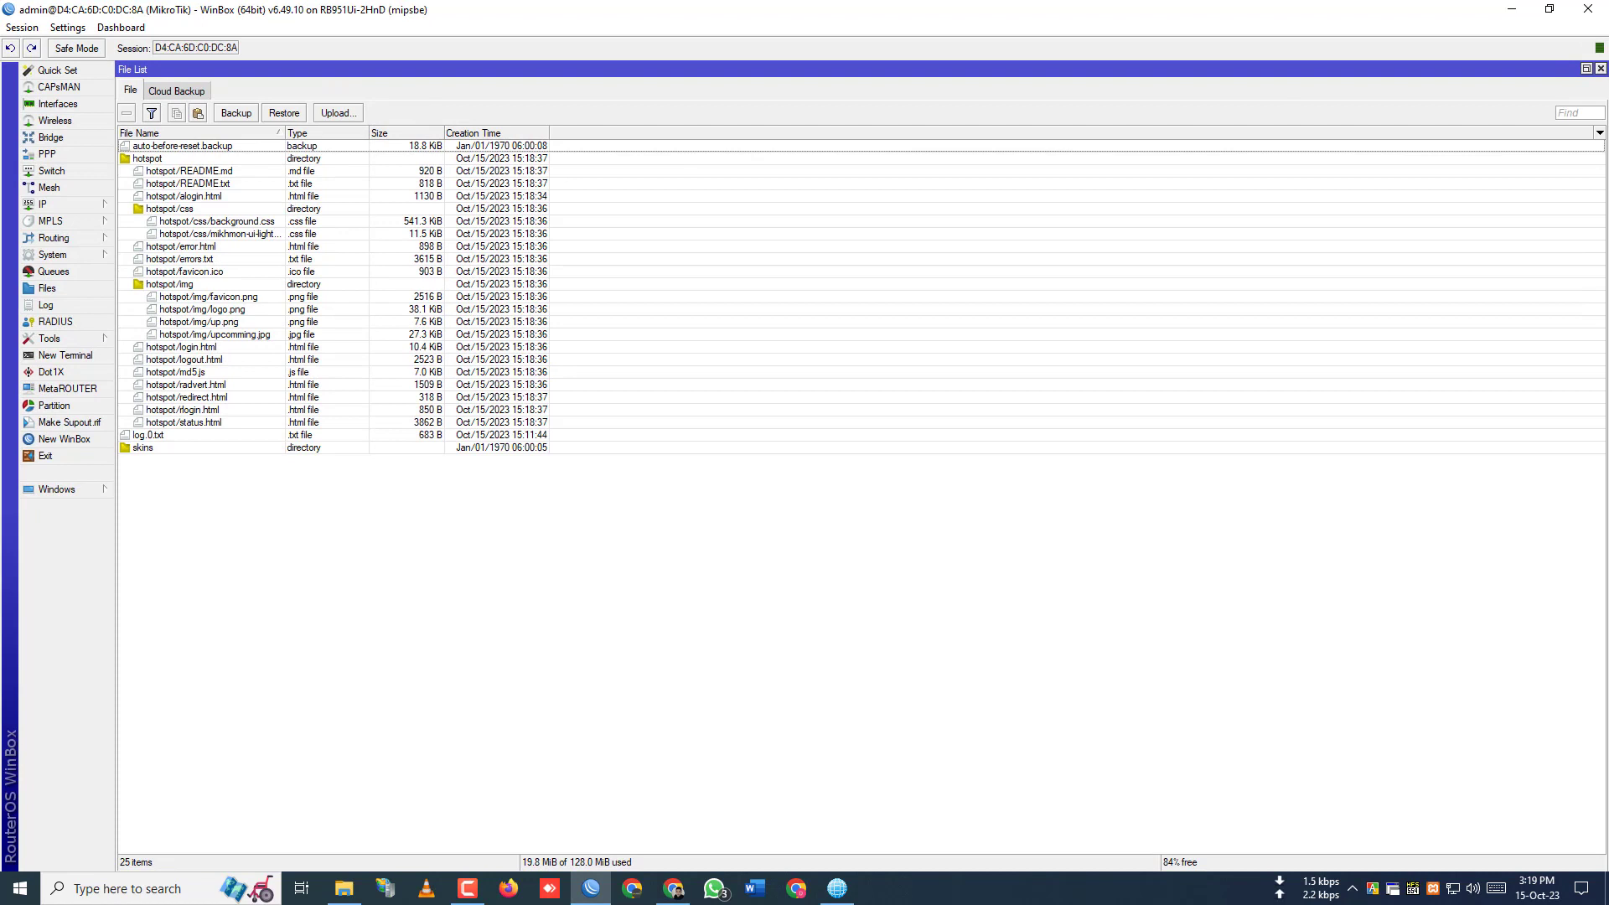
- Close the File List and remove the voucher user's login cookie in IP > Hotspot
click(1602, 70)
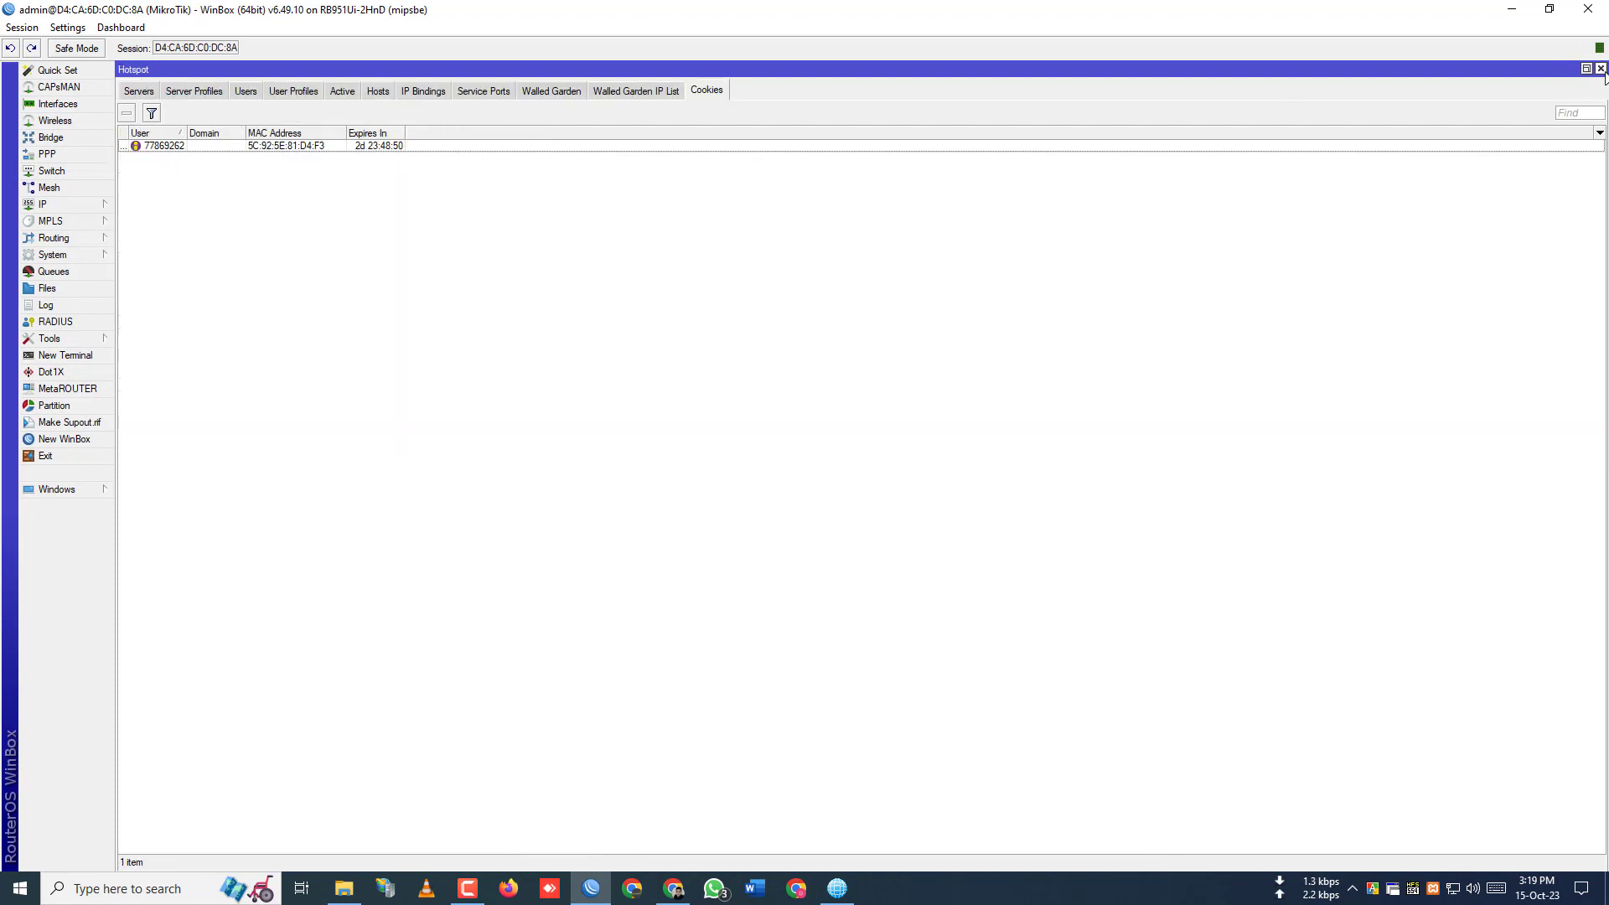
click(93, 208)
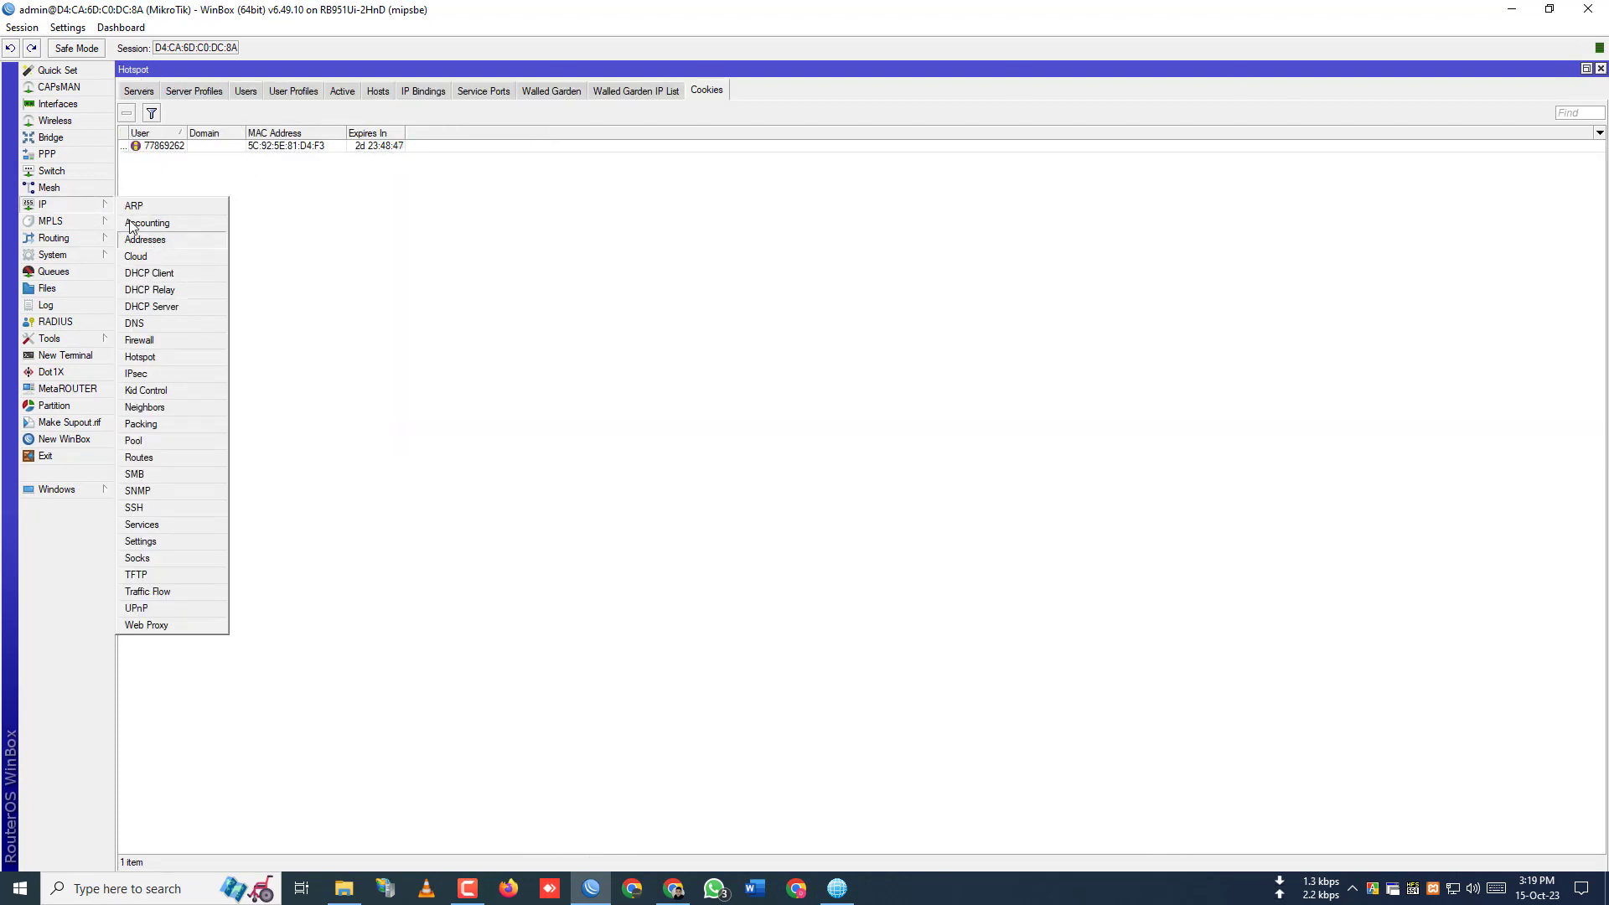
click(67, 204)
click(59, 210)
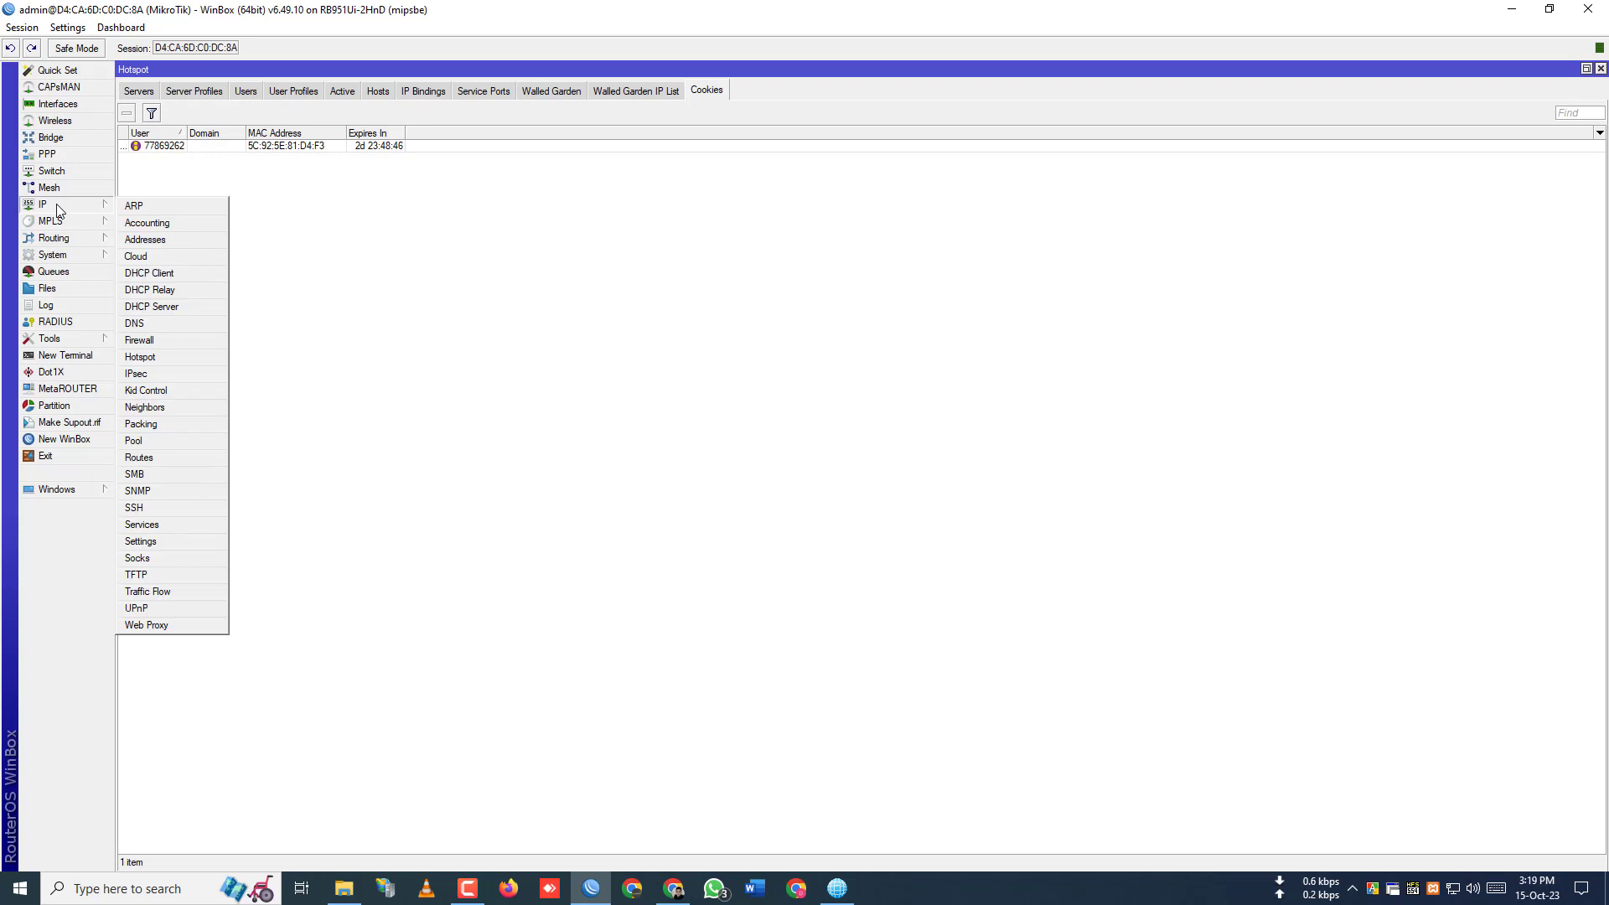
click(582, 287)
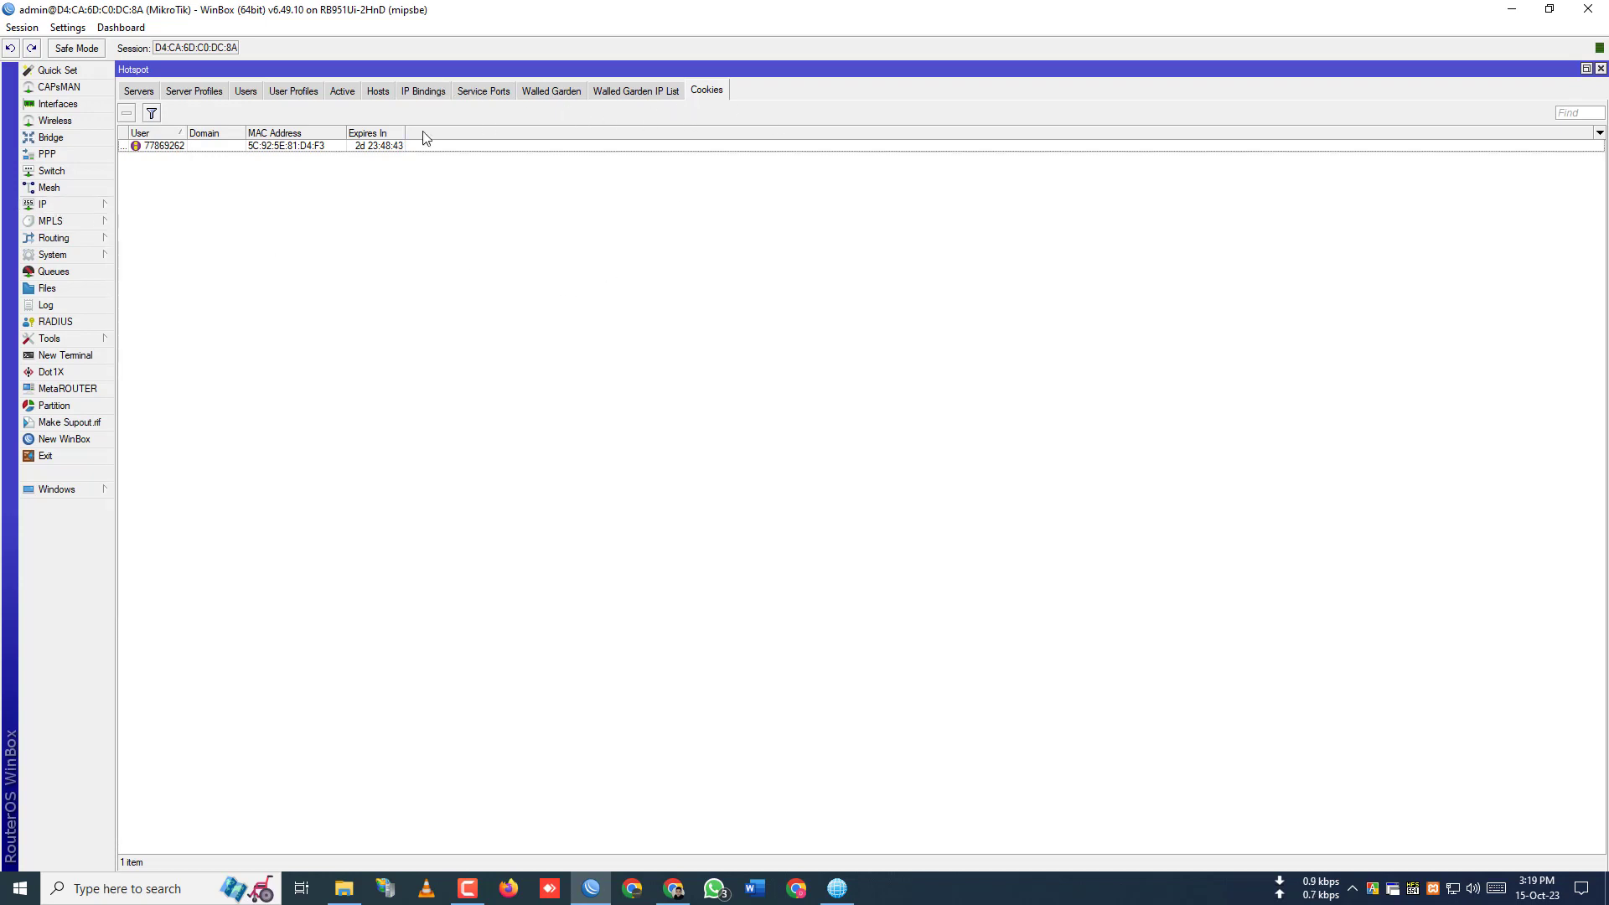
click(360, 147)
click(126, 113)
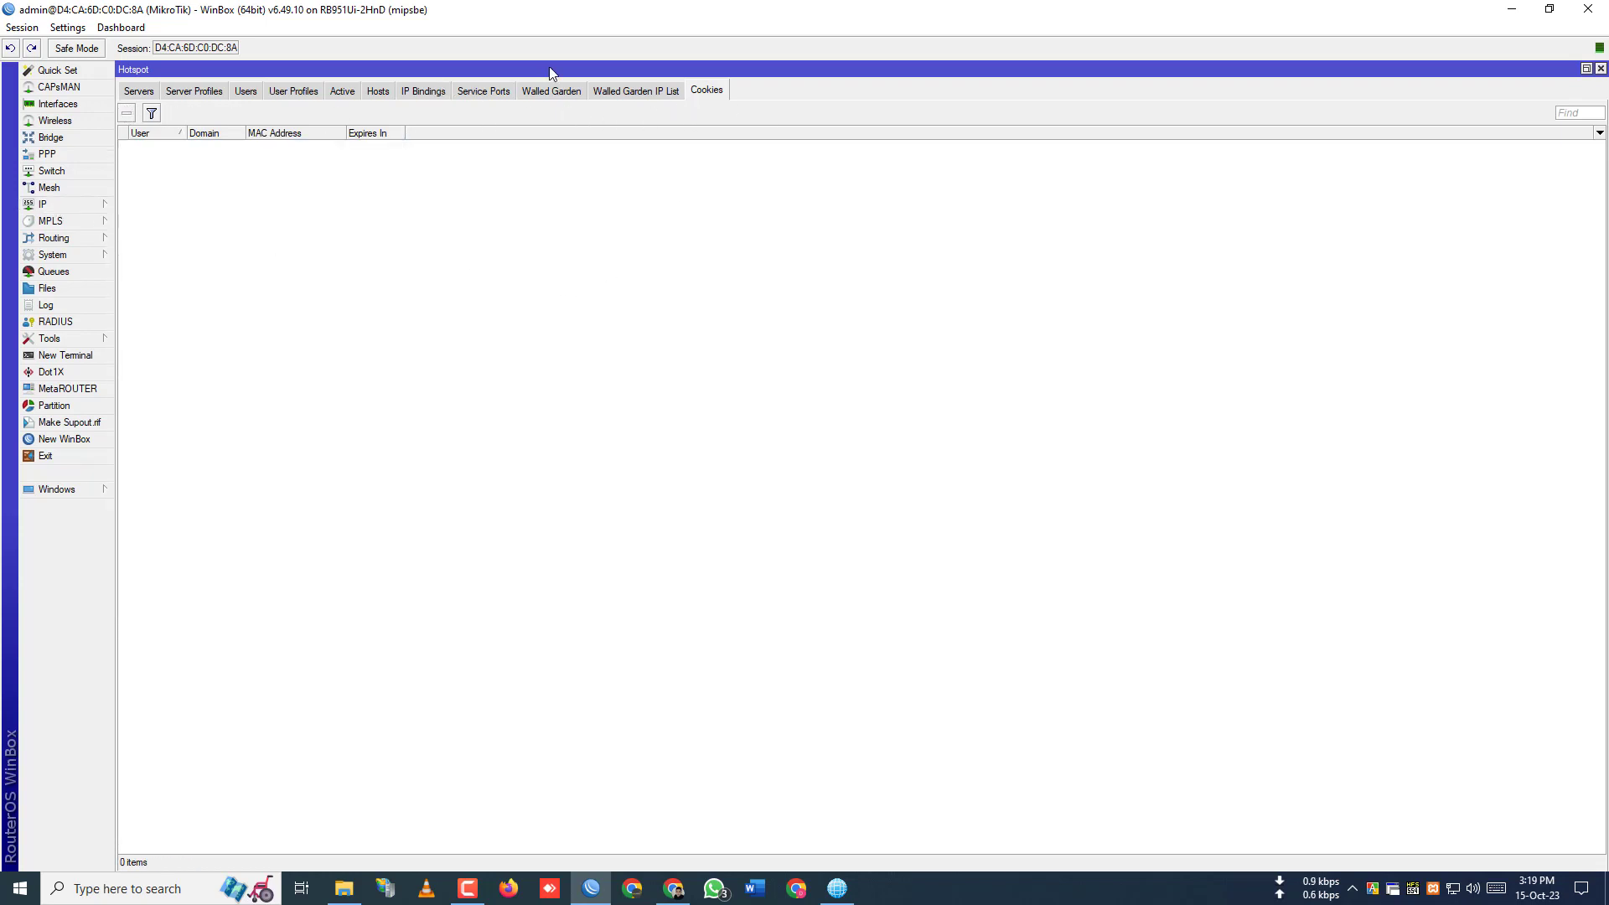
- Remove the logged-in device's entries from the Hotspot Hosts list
click(634, 90)
click(551, 90)
click(484, 90)
click(423, 91)
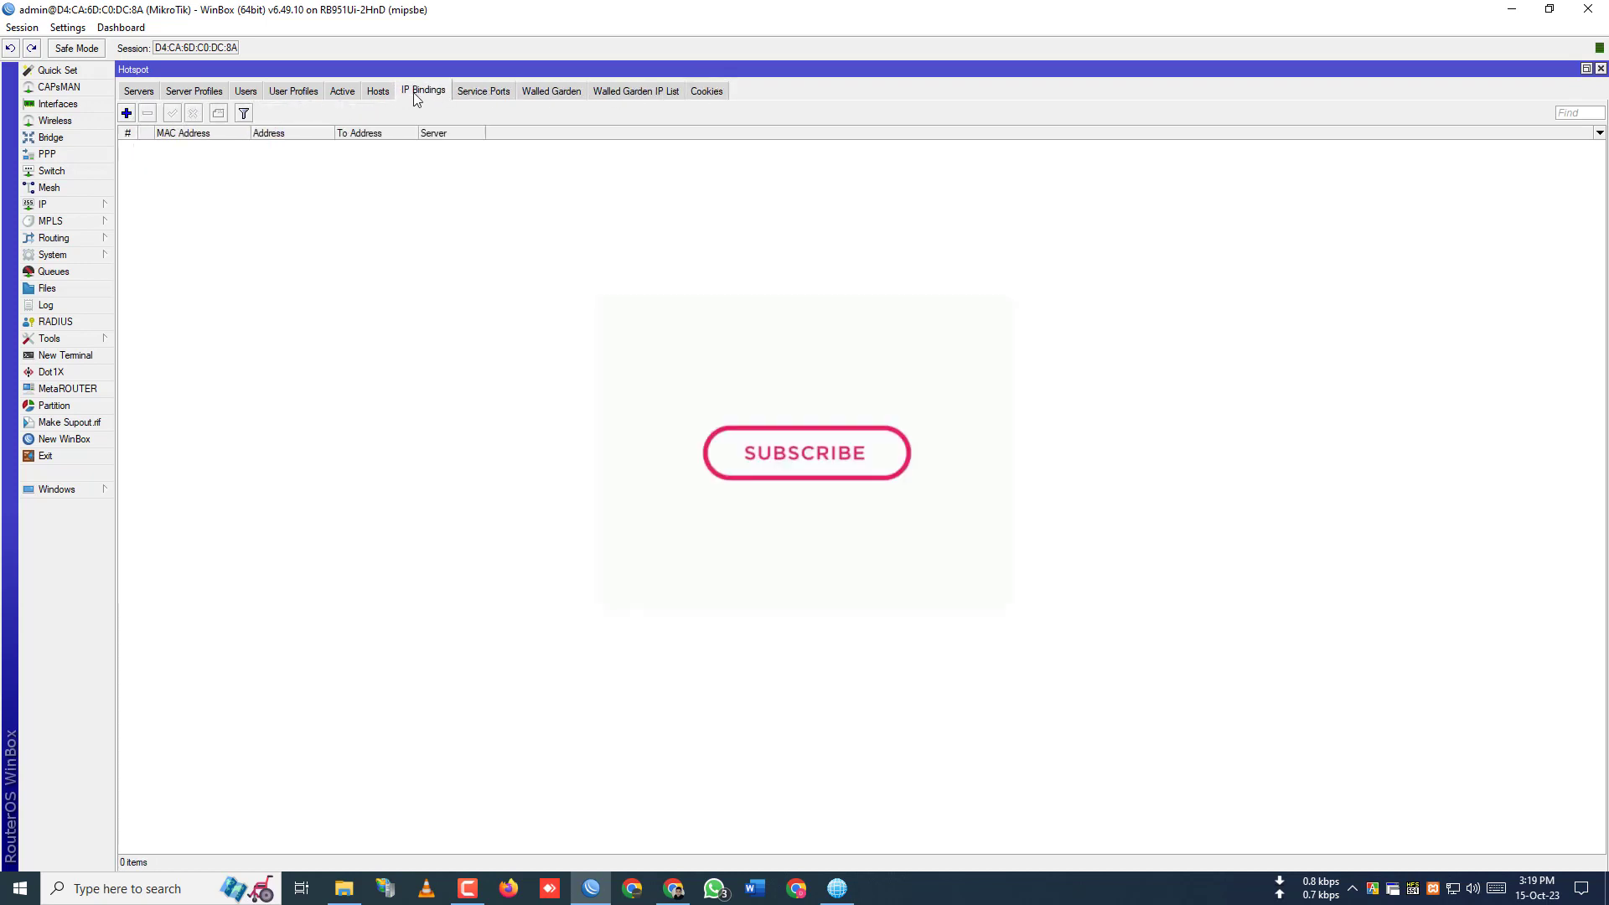
click(377, 91)
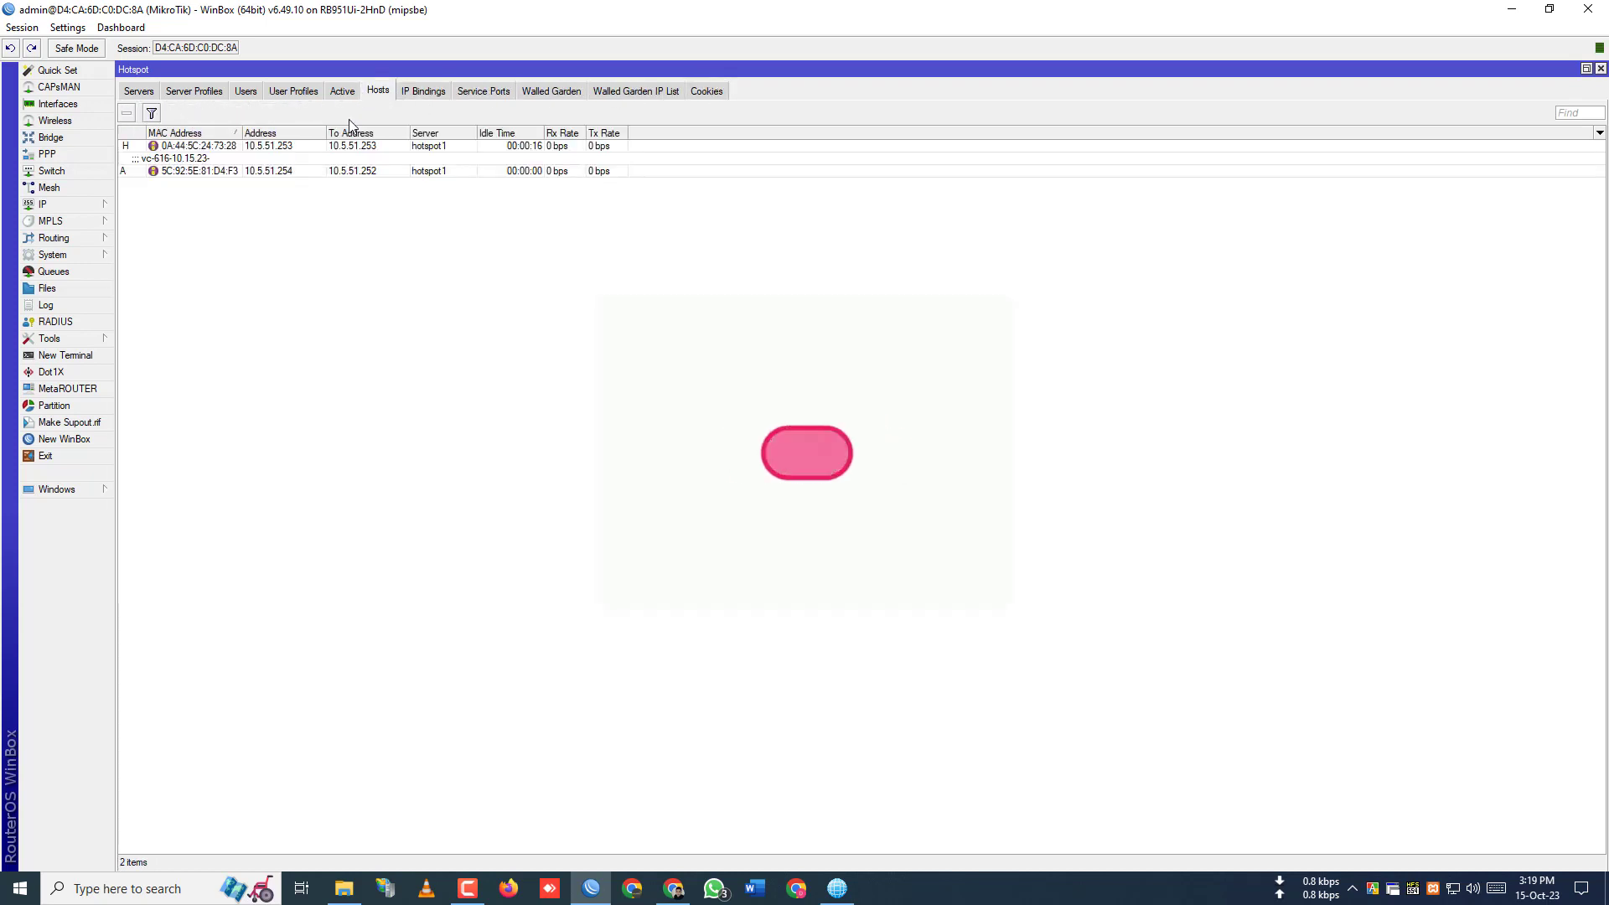
click(415, 165)
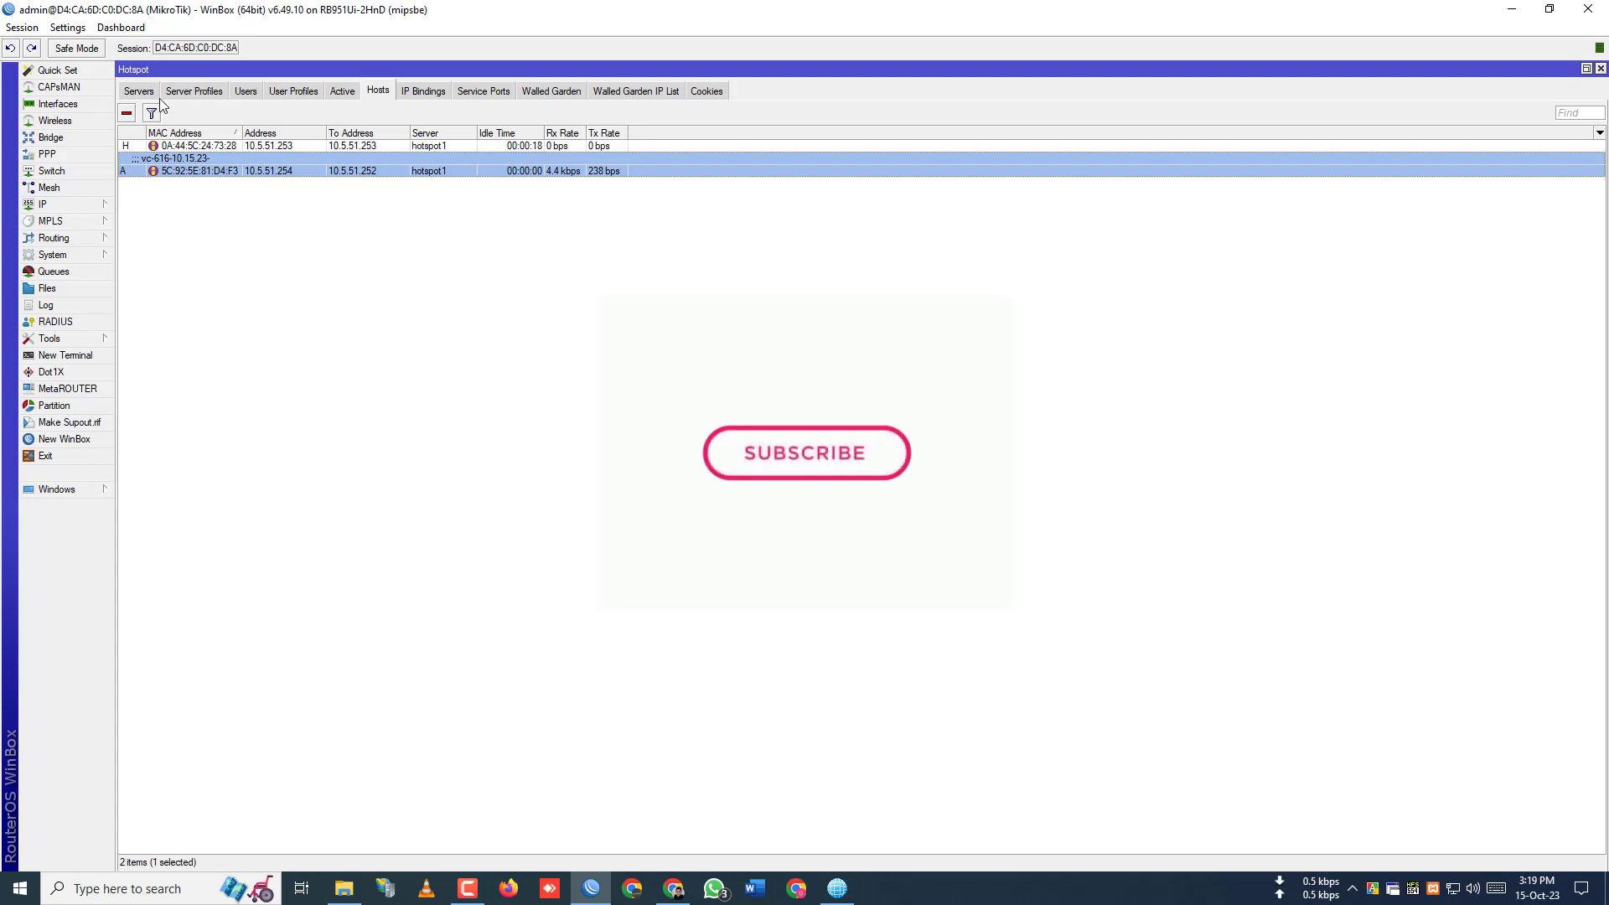
click(128, 114)
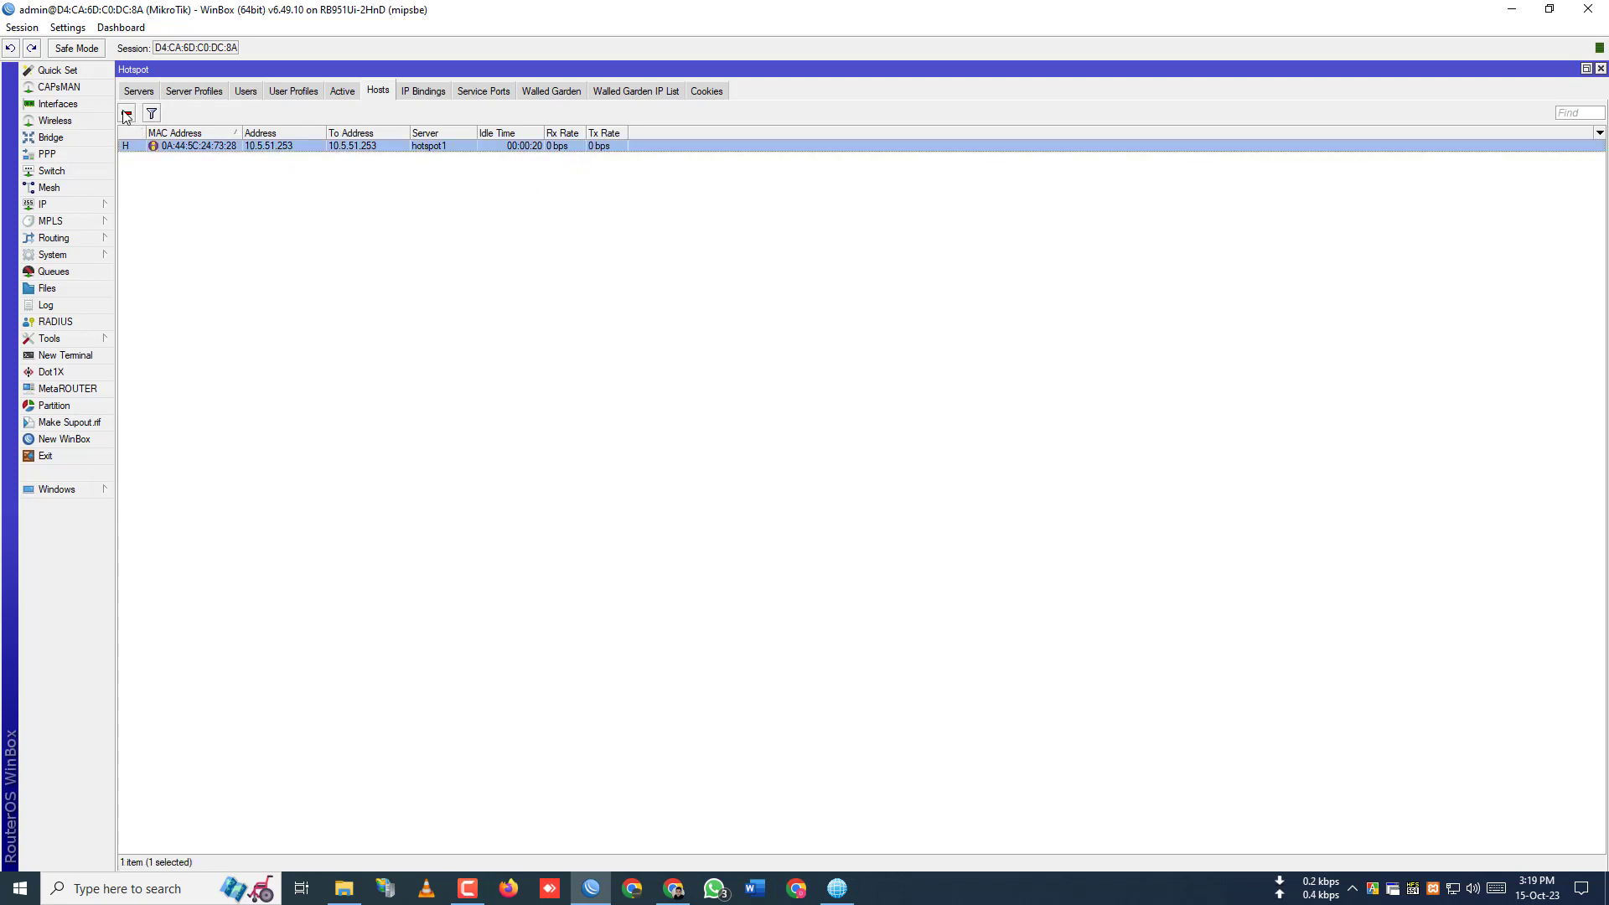
click(127, 115)
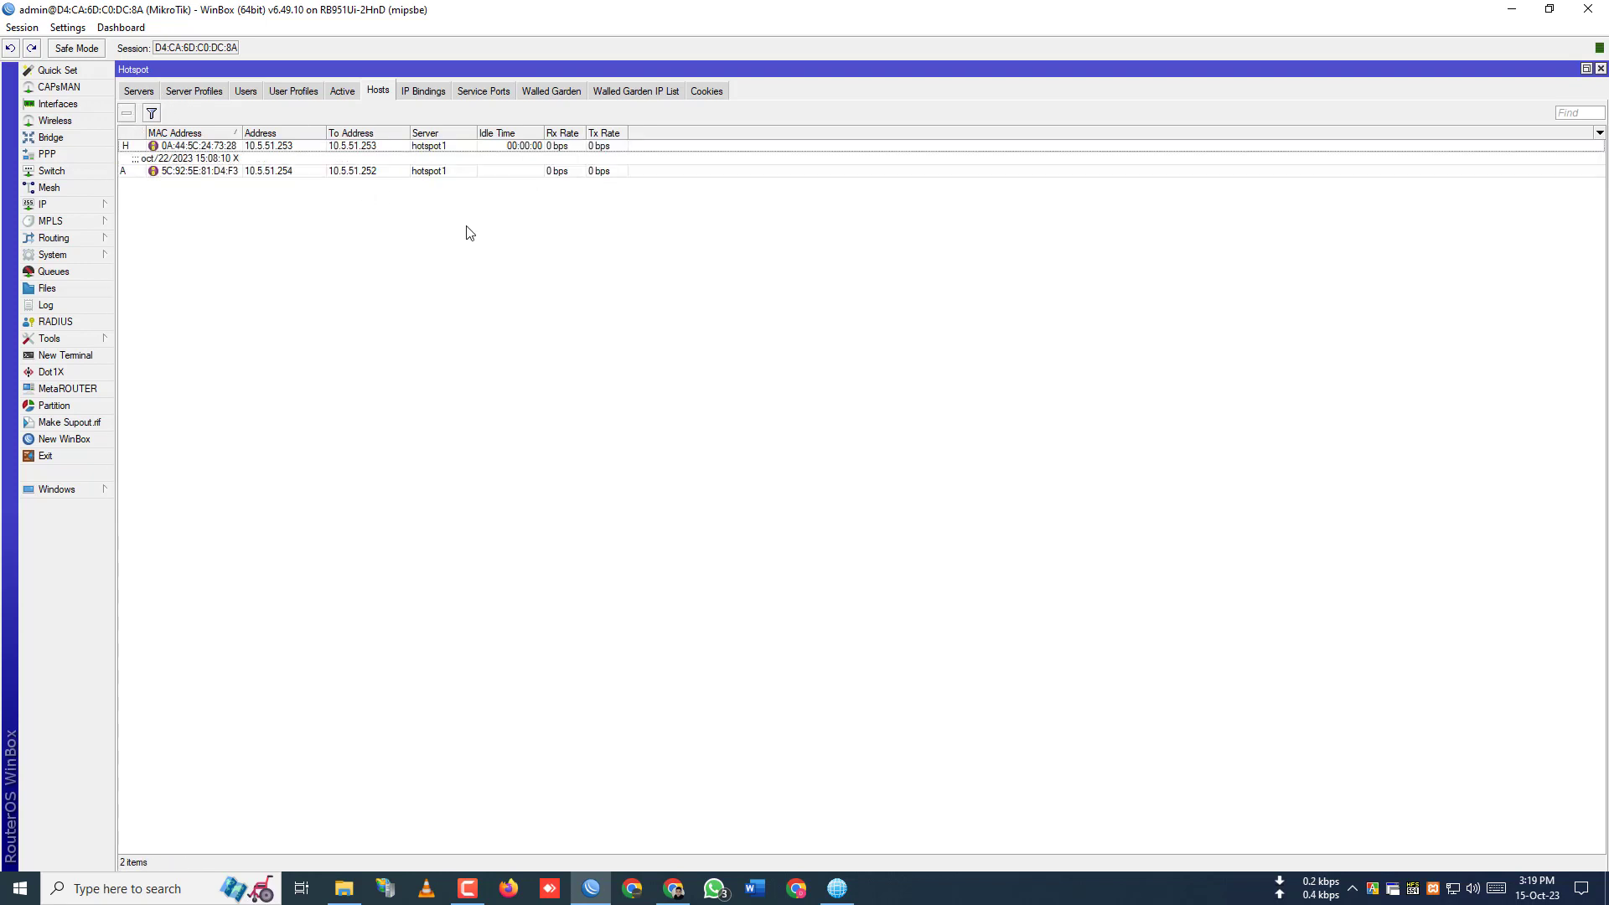
- Inspect the voucher user's active session details, then show the Hotspot Users list
click(346, 92)
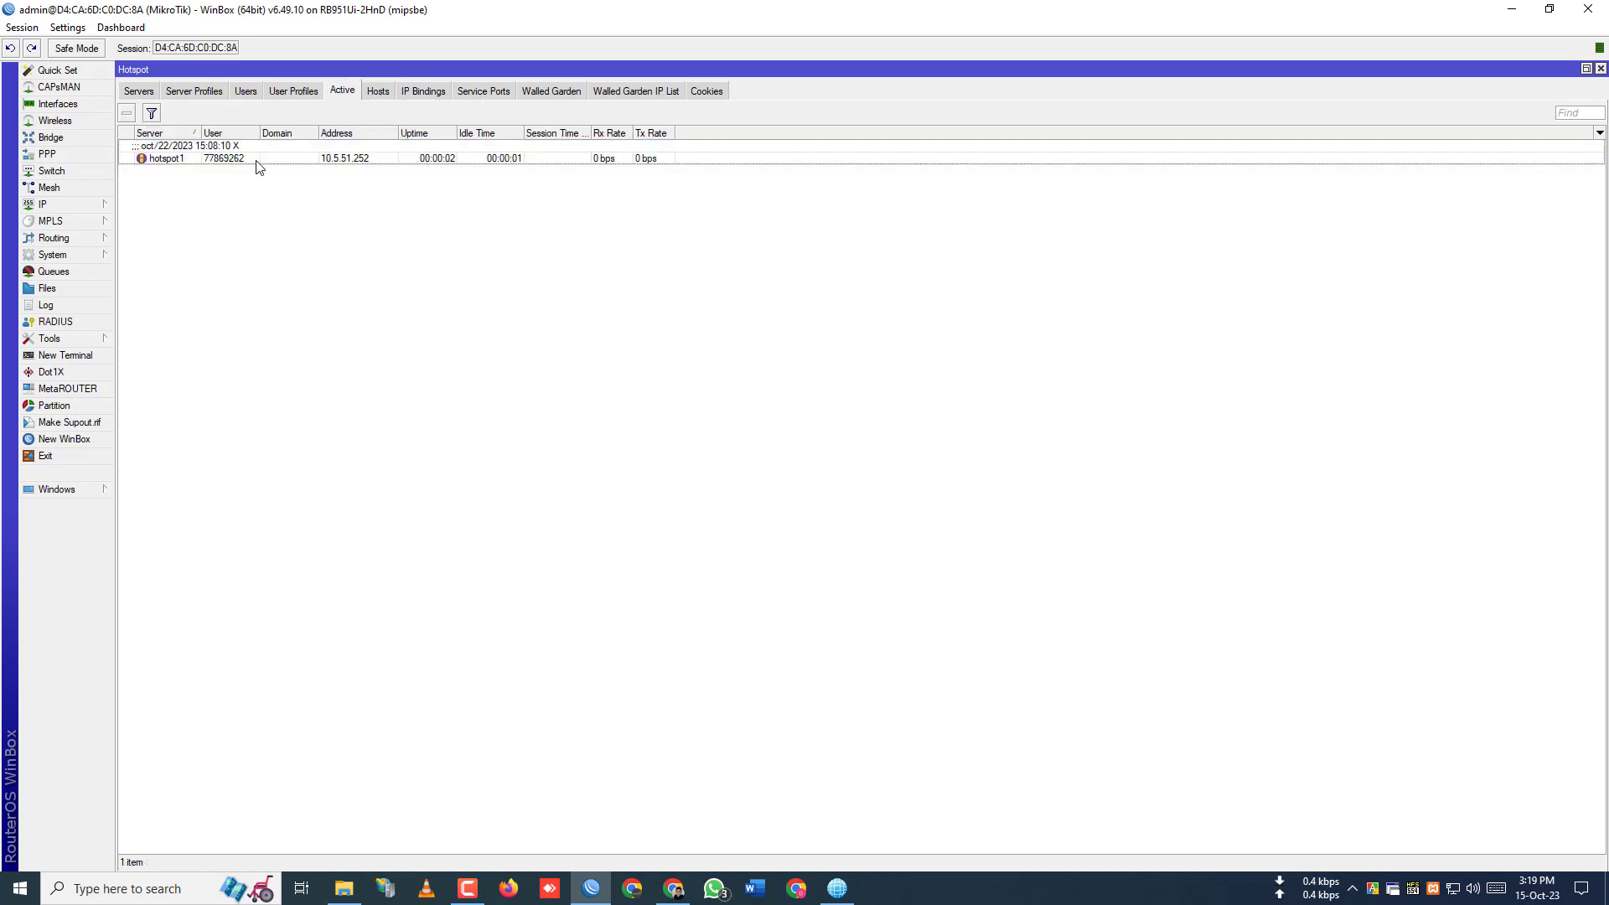
click(253, 159)
double_click(226, 160)
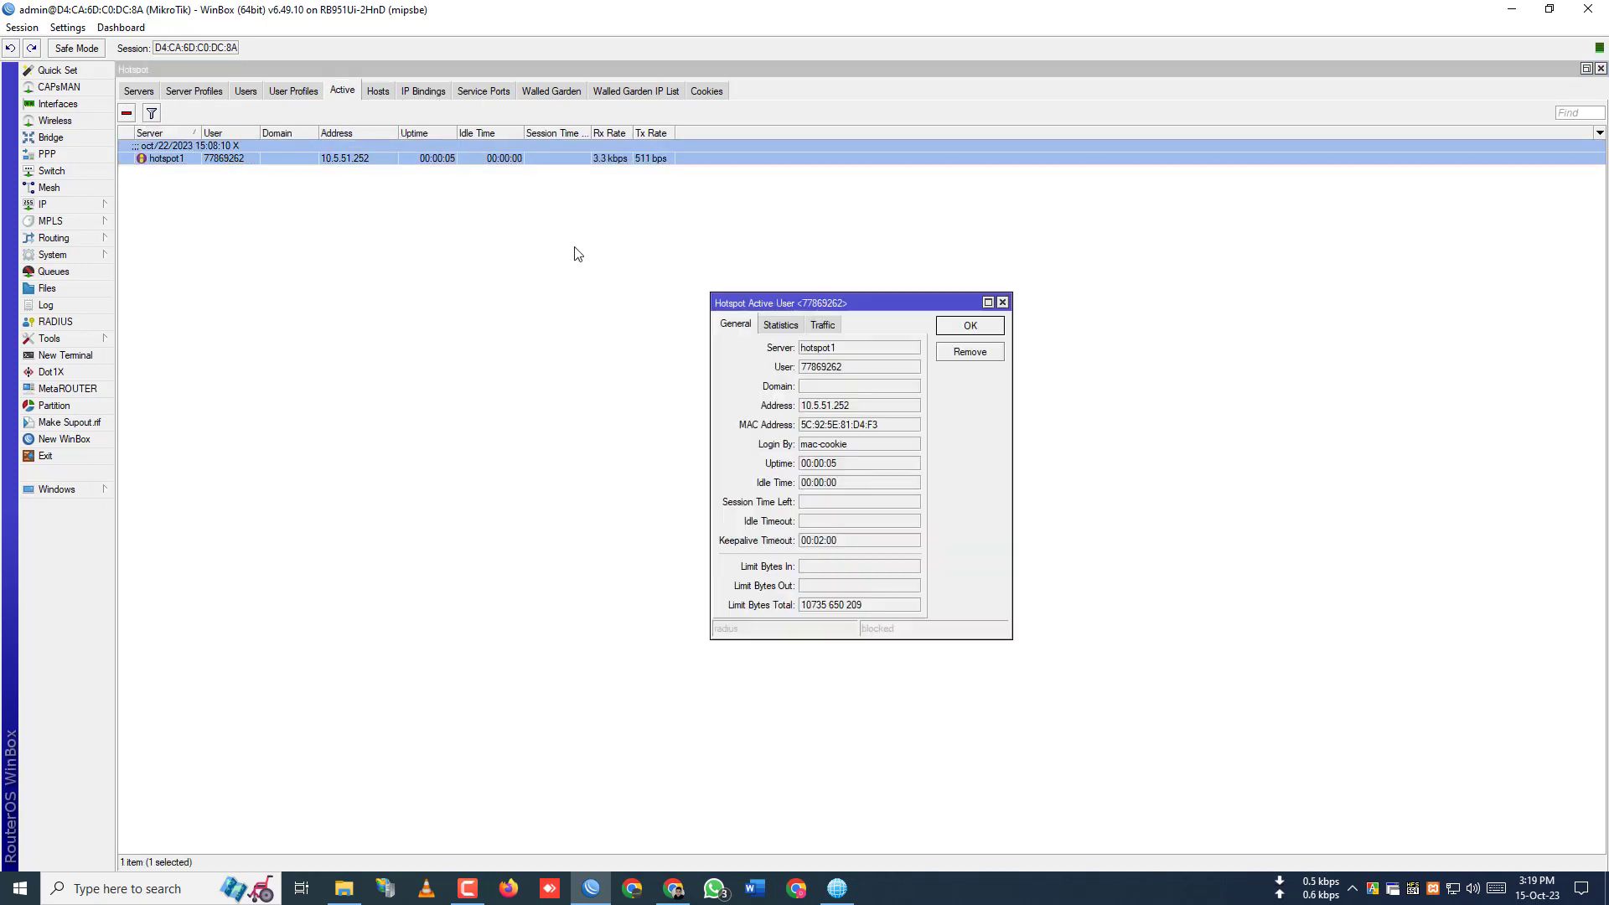
drag(876, 370, 769, 371)
key(ctrl+c)
click(1001, 303)
click(246, 92)
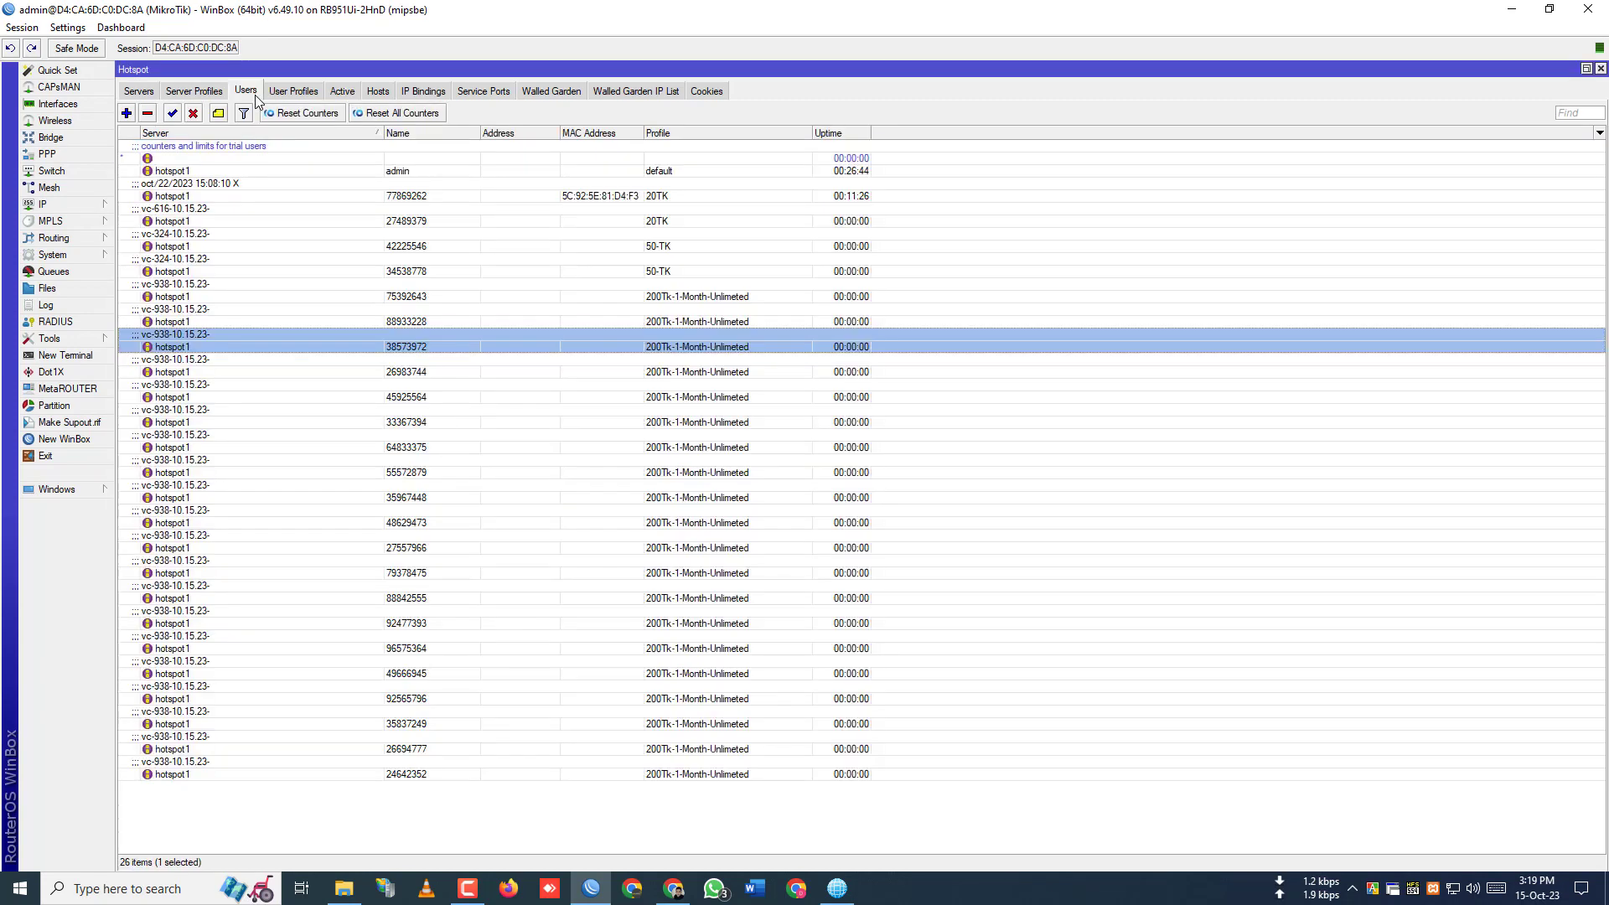
click(837, 888)
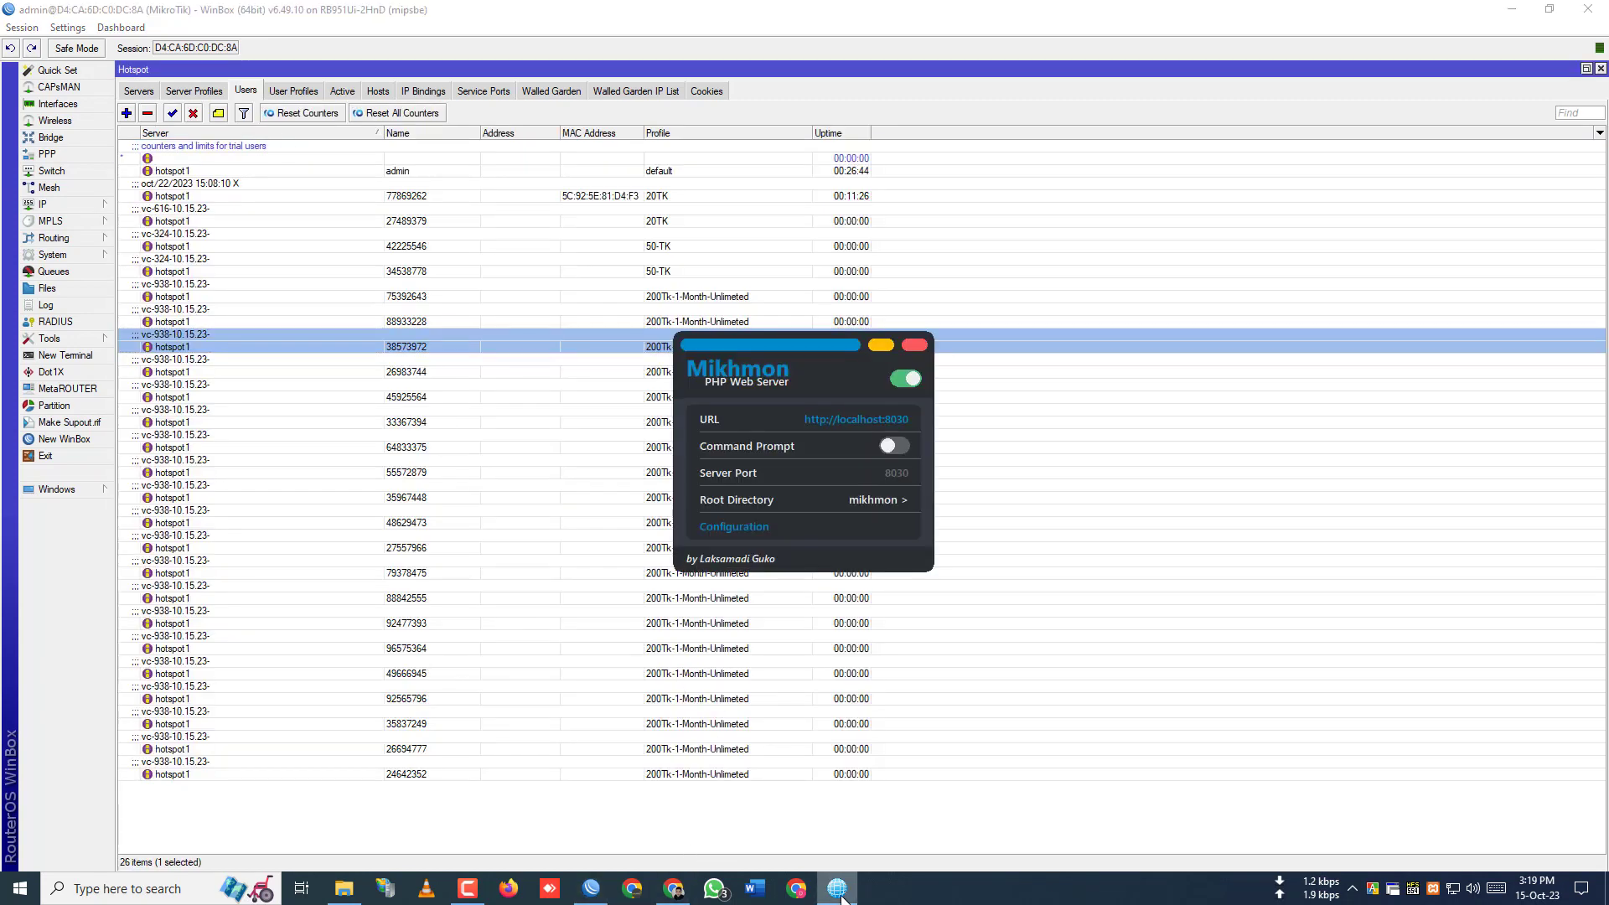
- Filter Mikhmon's Hotspot Users by the pasted 20TK voucher name and delete that user
click(670, 888)
click(109, 13)
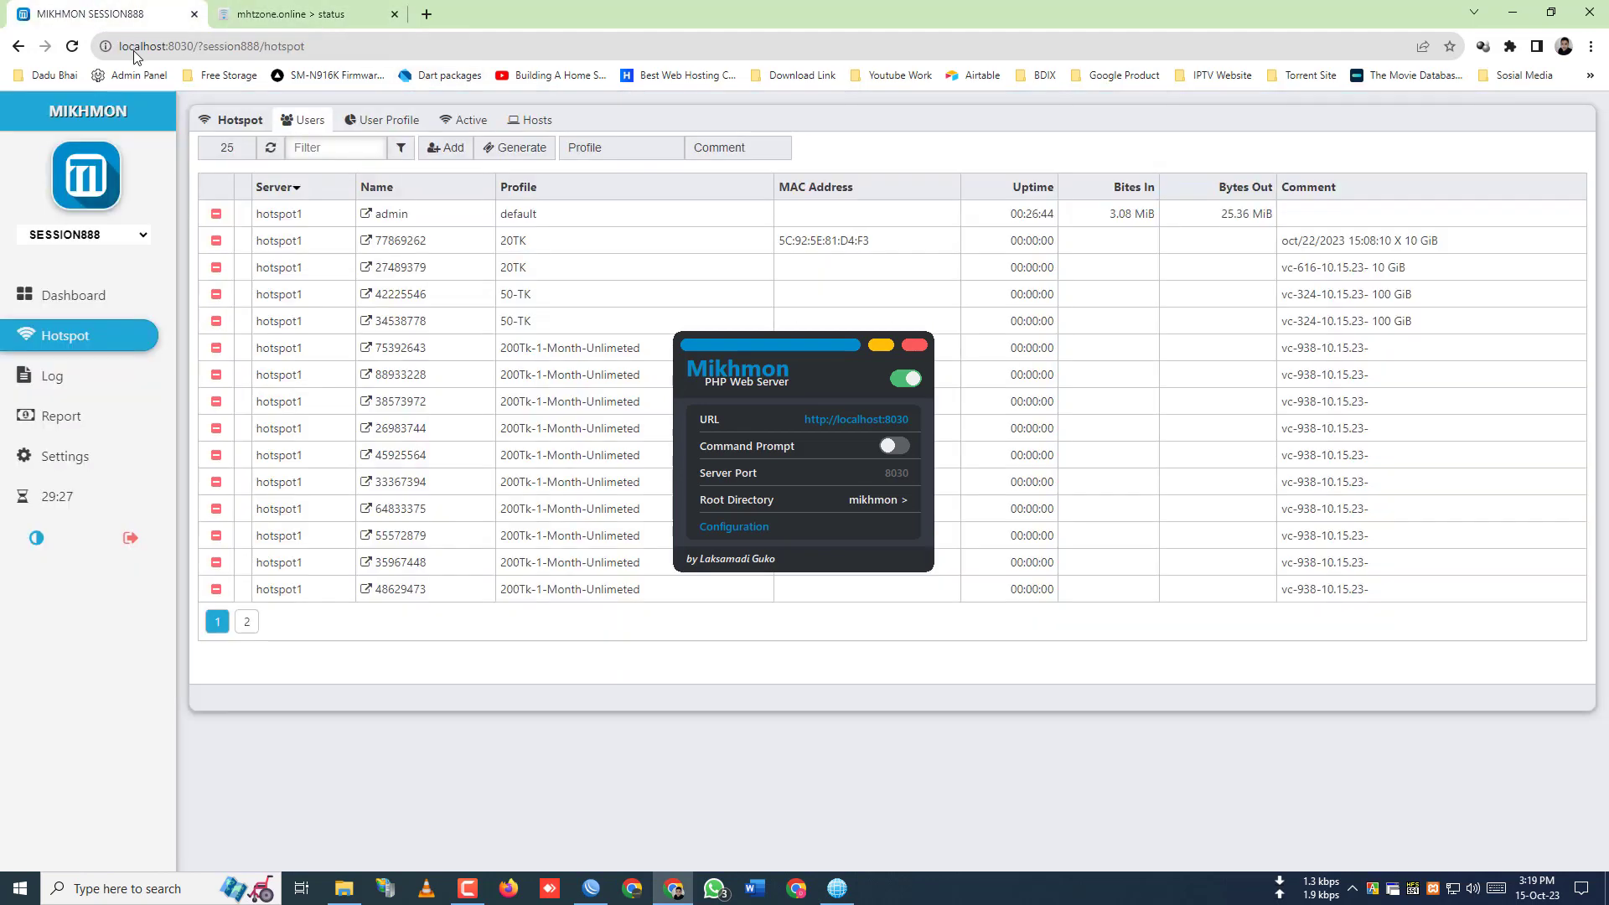
click(340, 146)
key(ctrl+v)
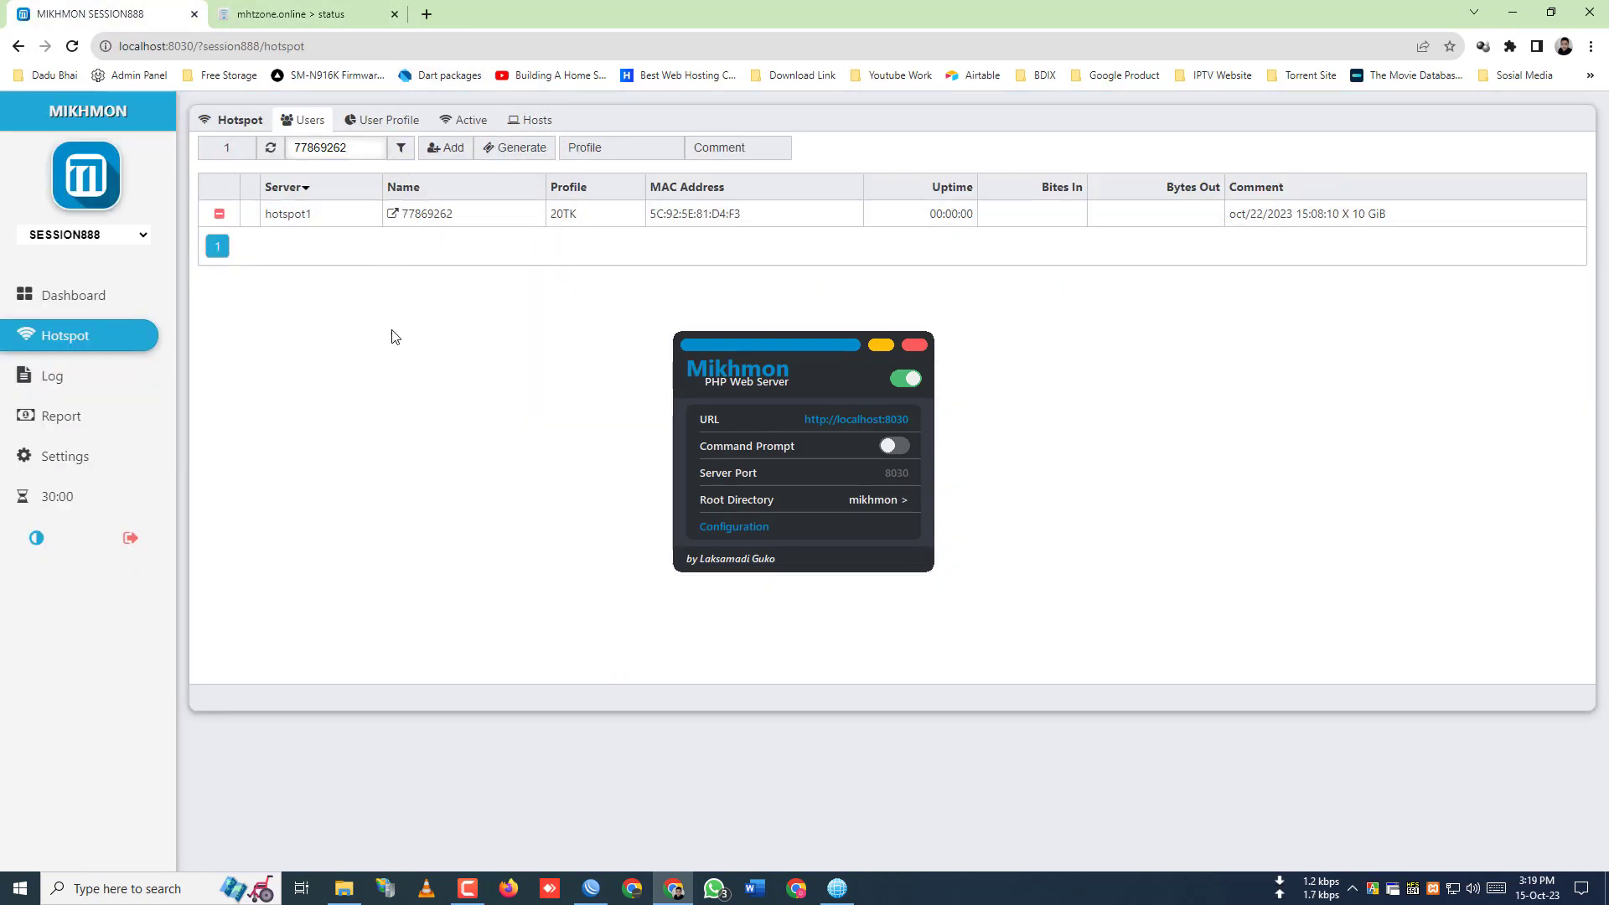
right_click(389, 324)
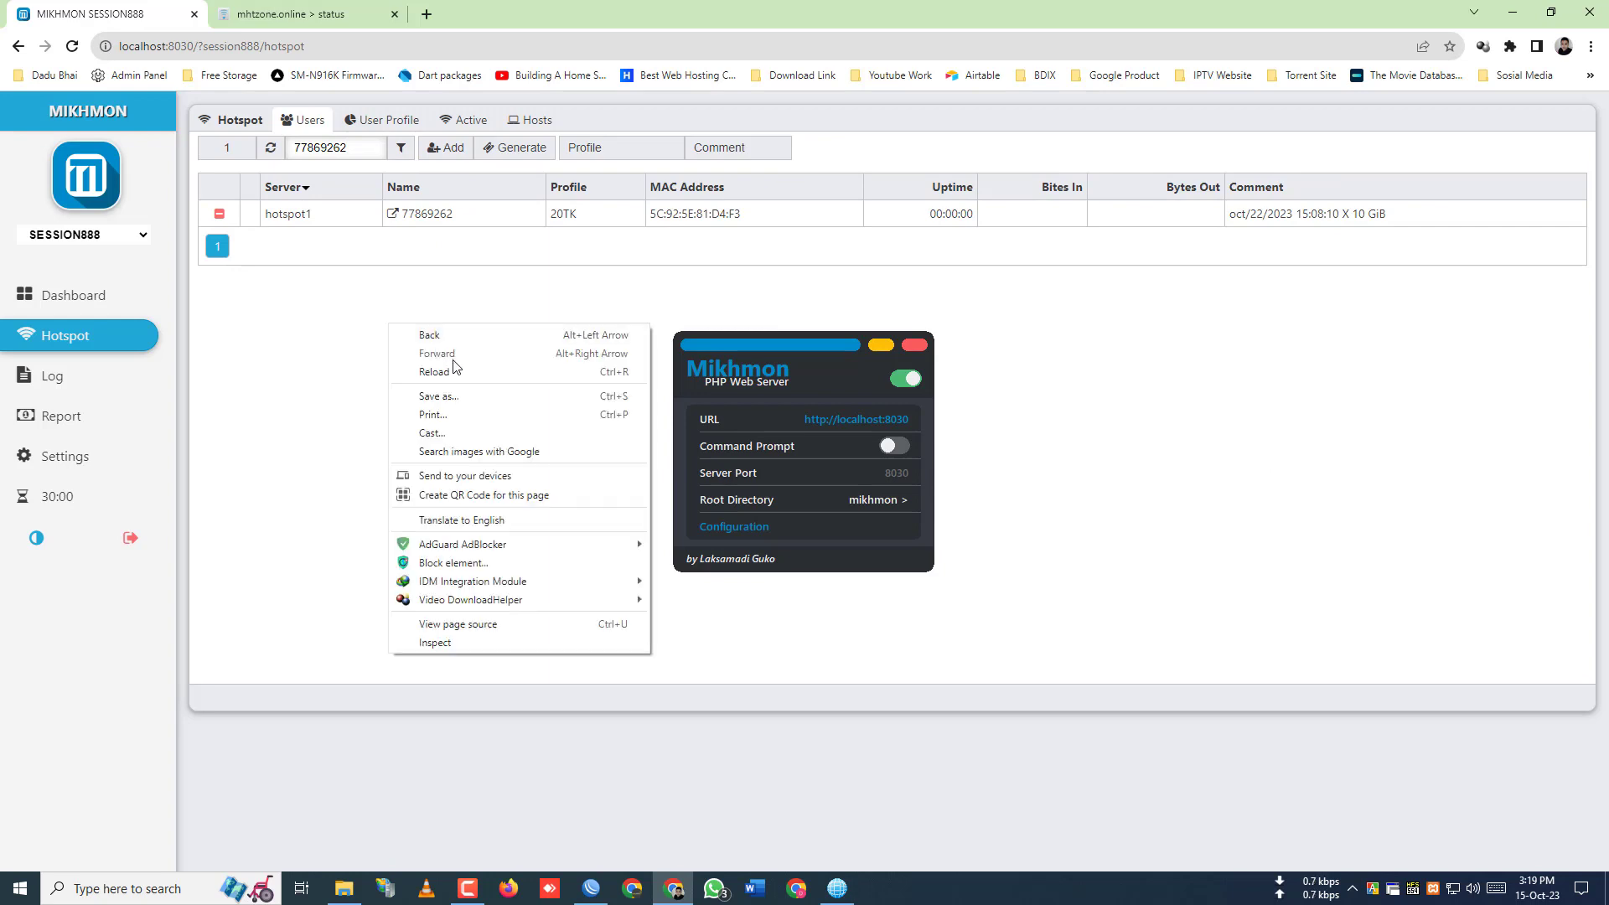
click(277, 281)
click(219, 216)
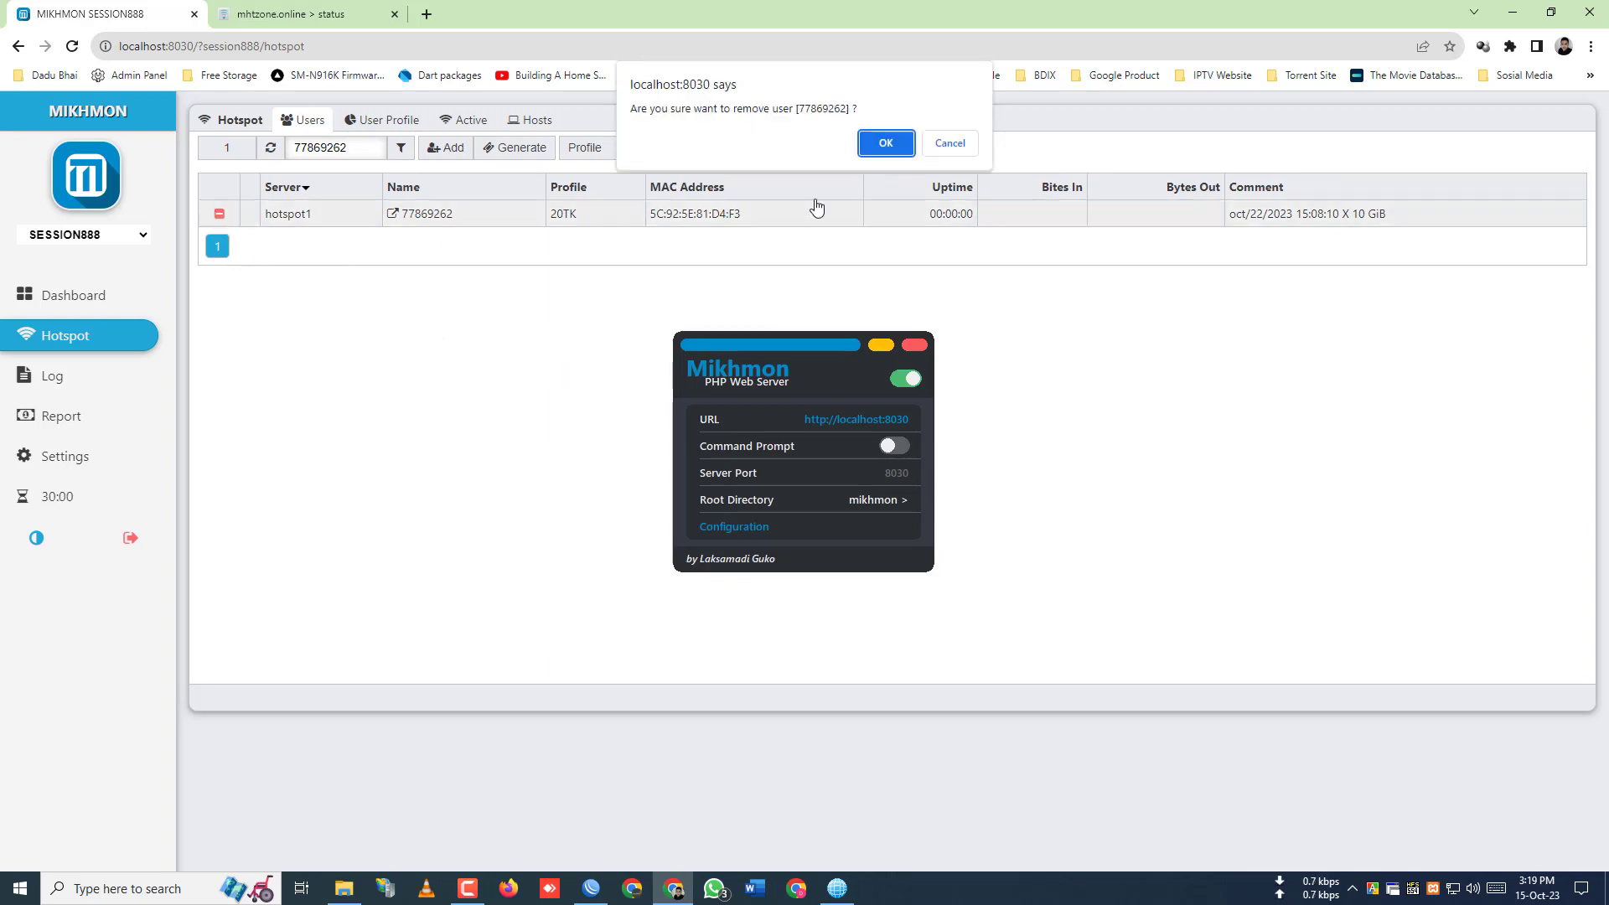
click(884, 144)
- Reload the Dadu Bhai WIFI Zone status page twice, then return to WinBox
click(293, 13)
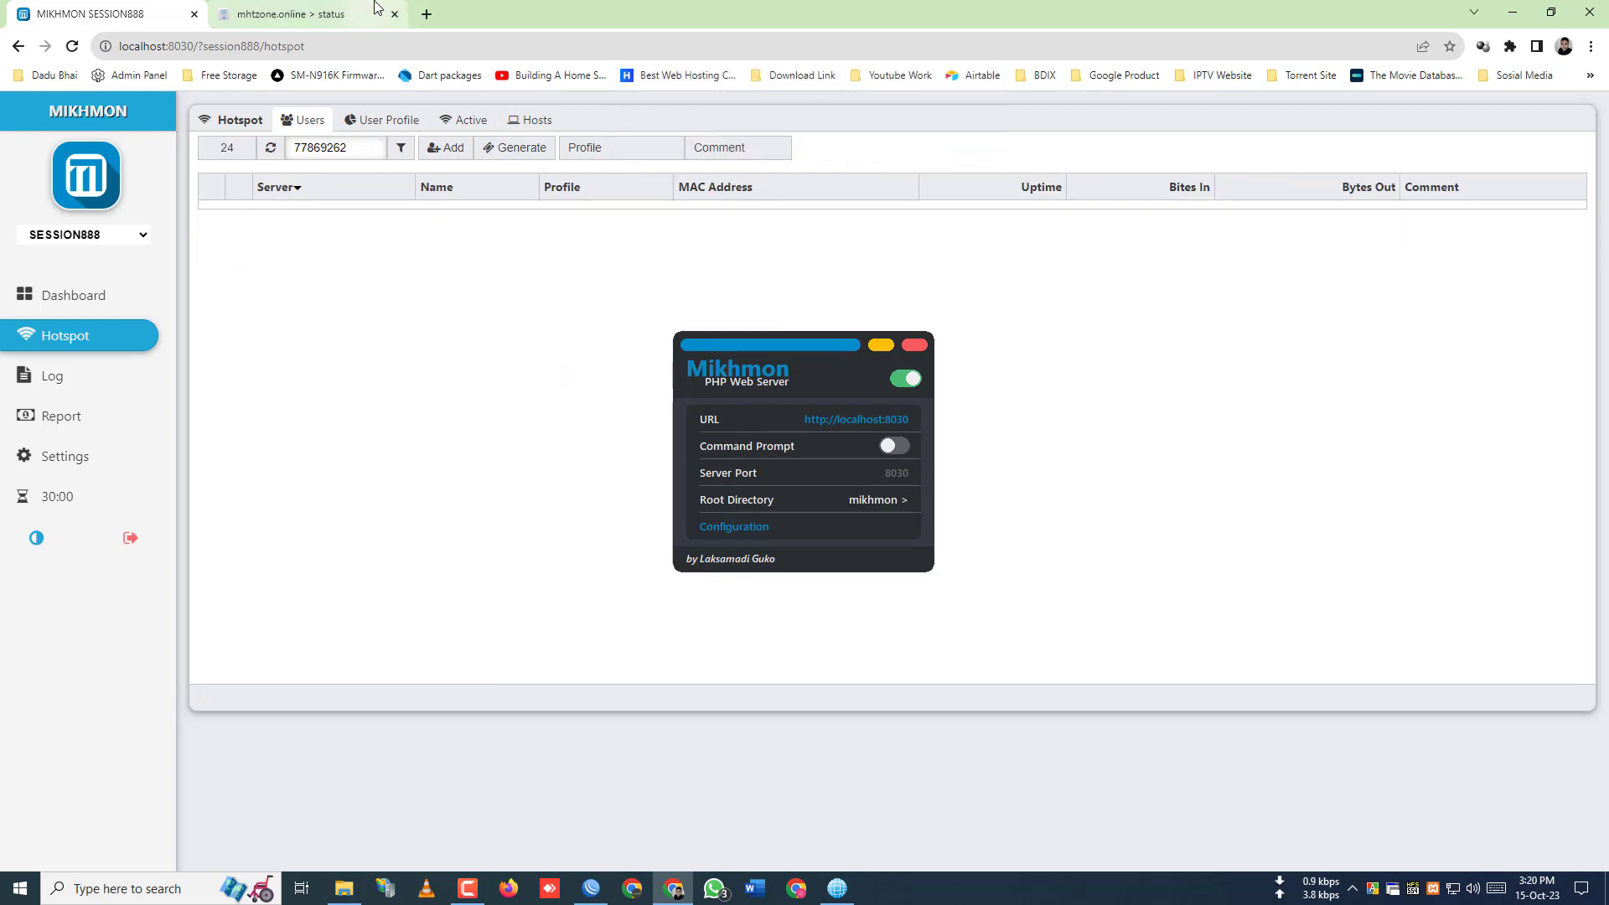
click(881, 345)
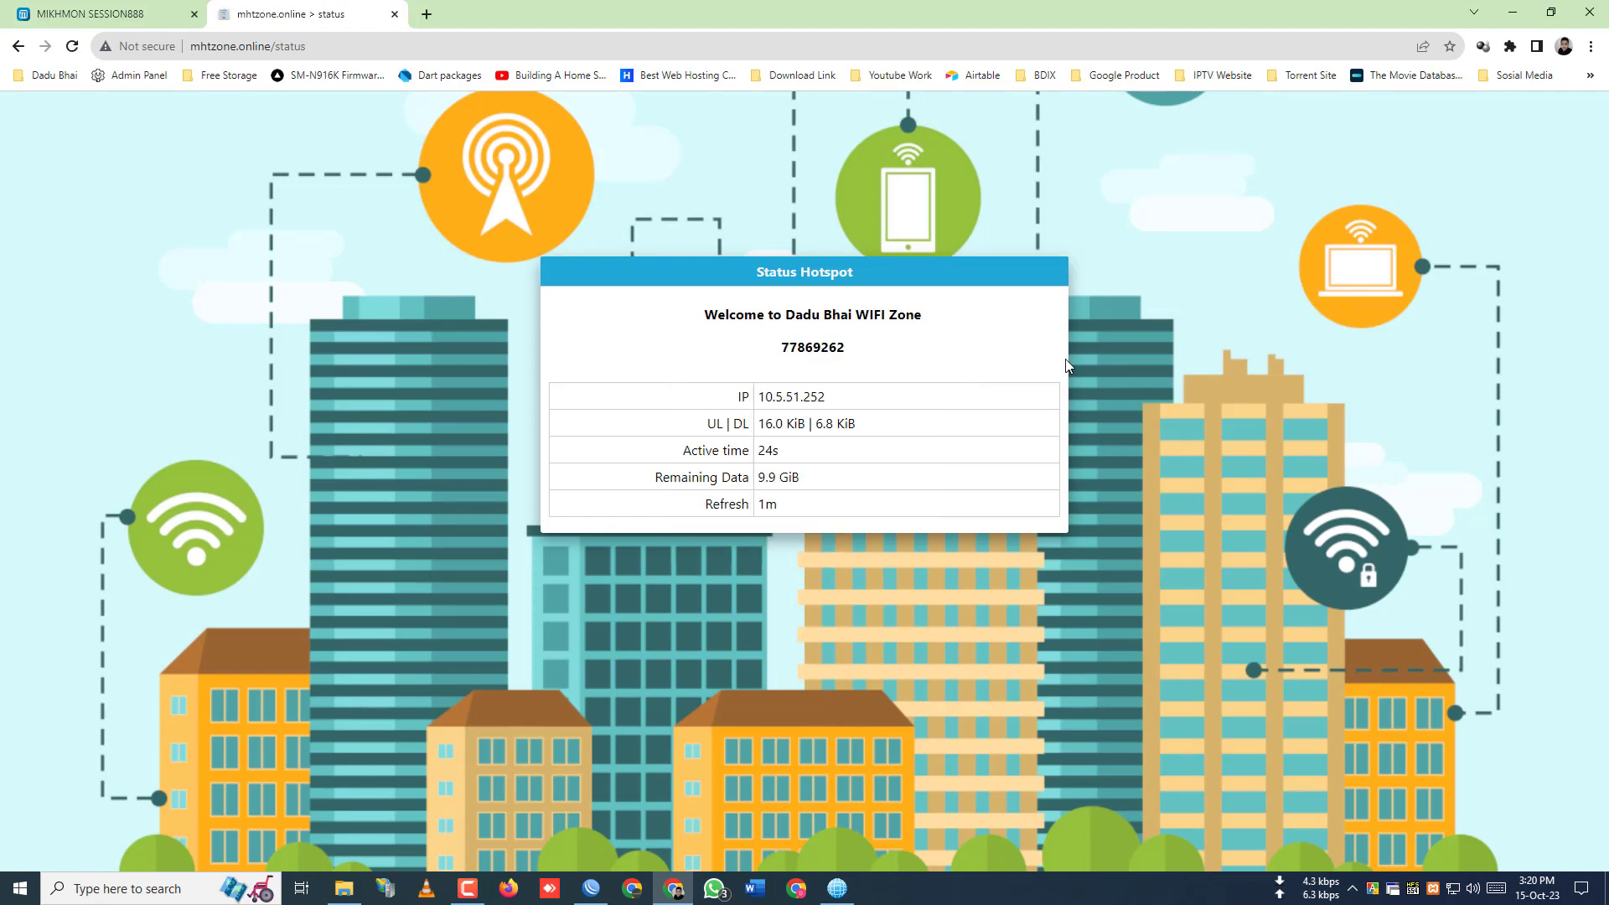
right_click(1150, 305)
click(1192, 352)
right_click(1190, 351)
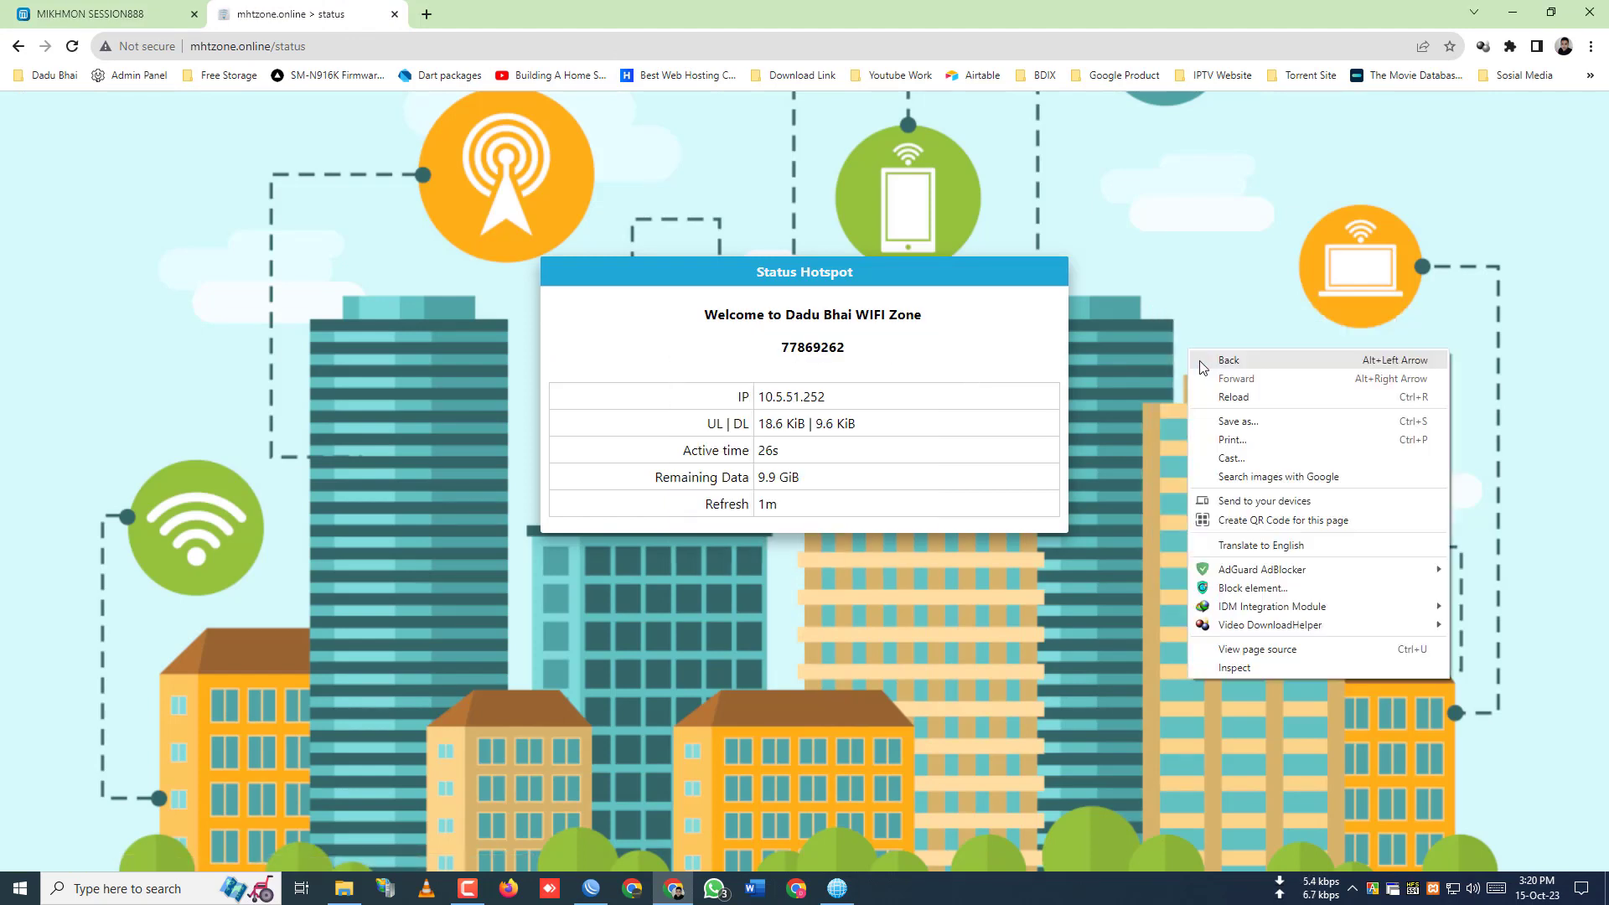
click(1211, 401)
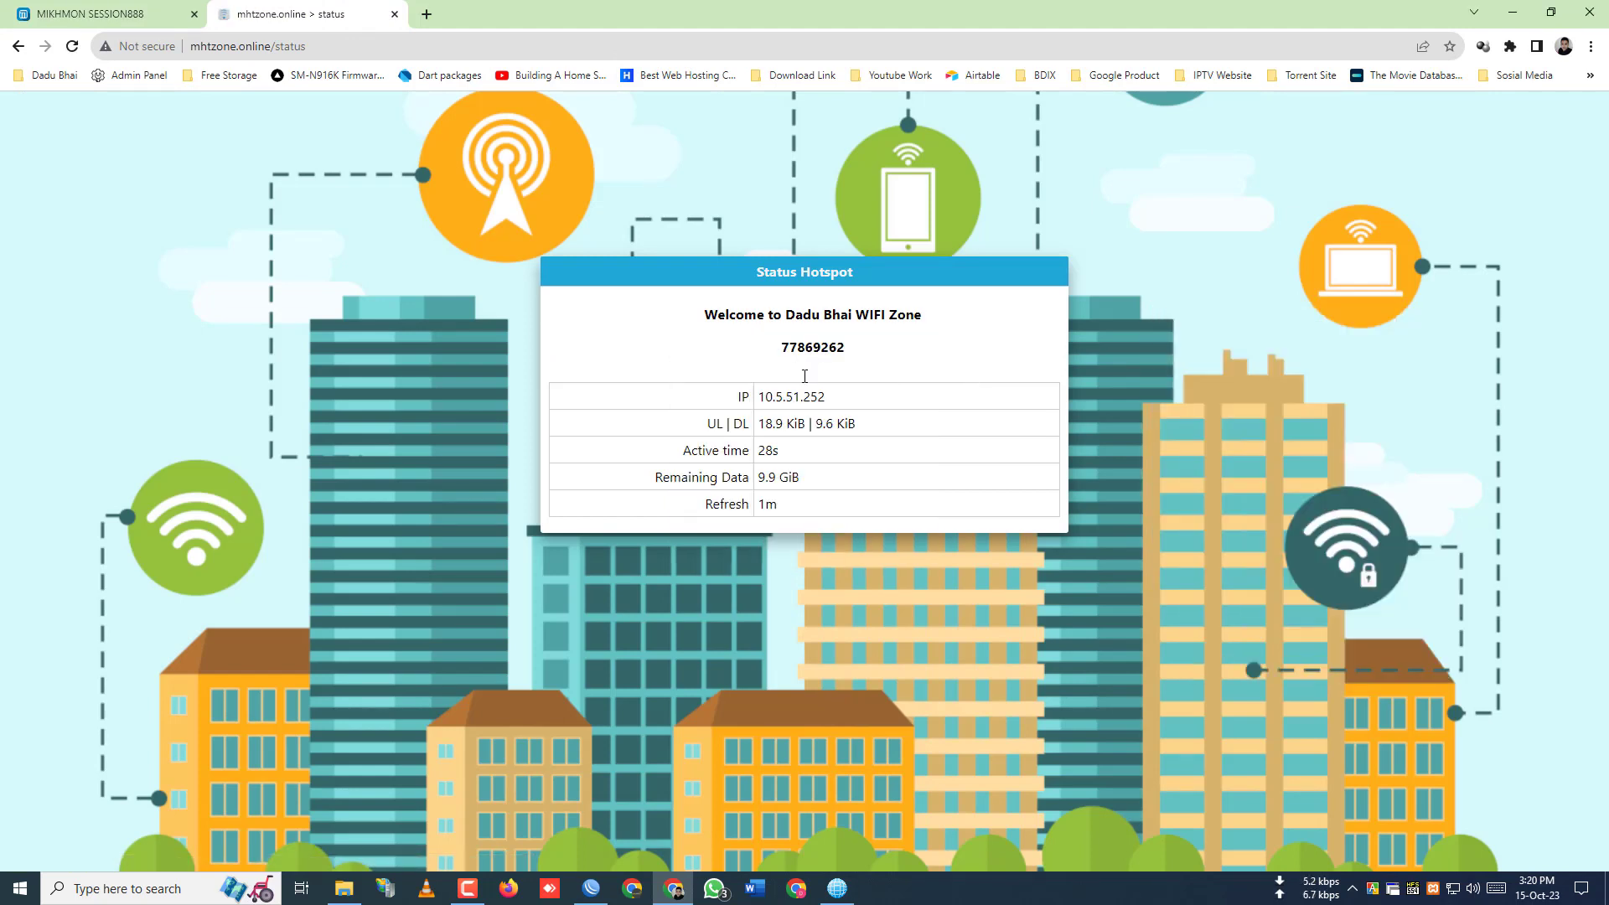
click(598, 878)
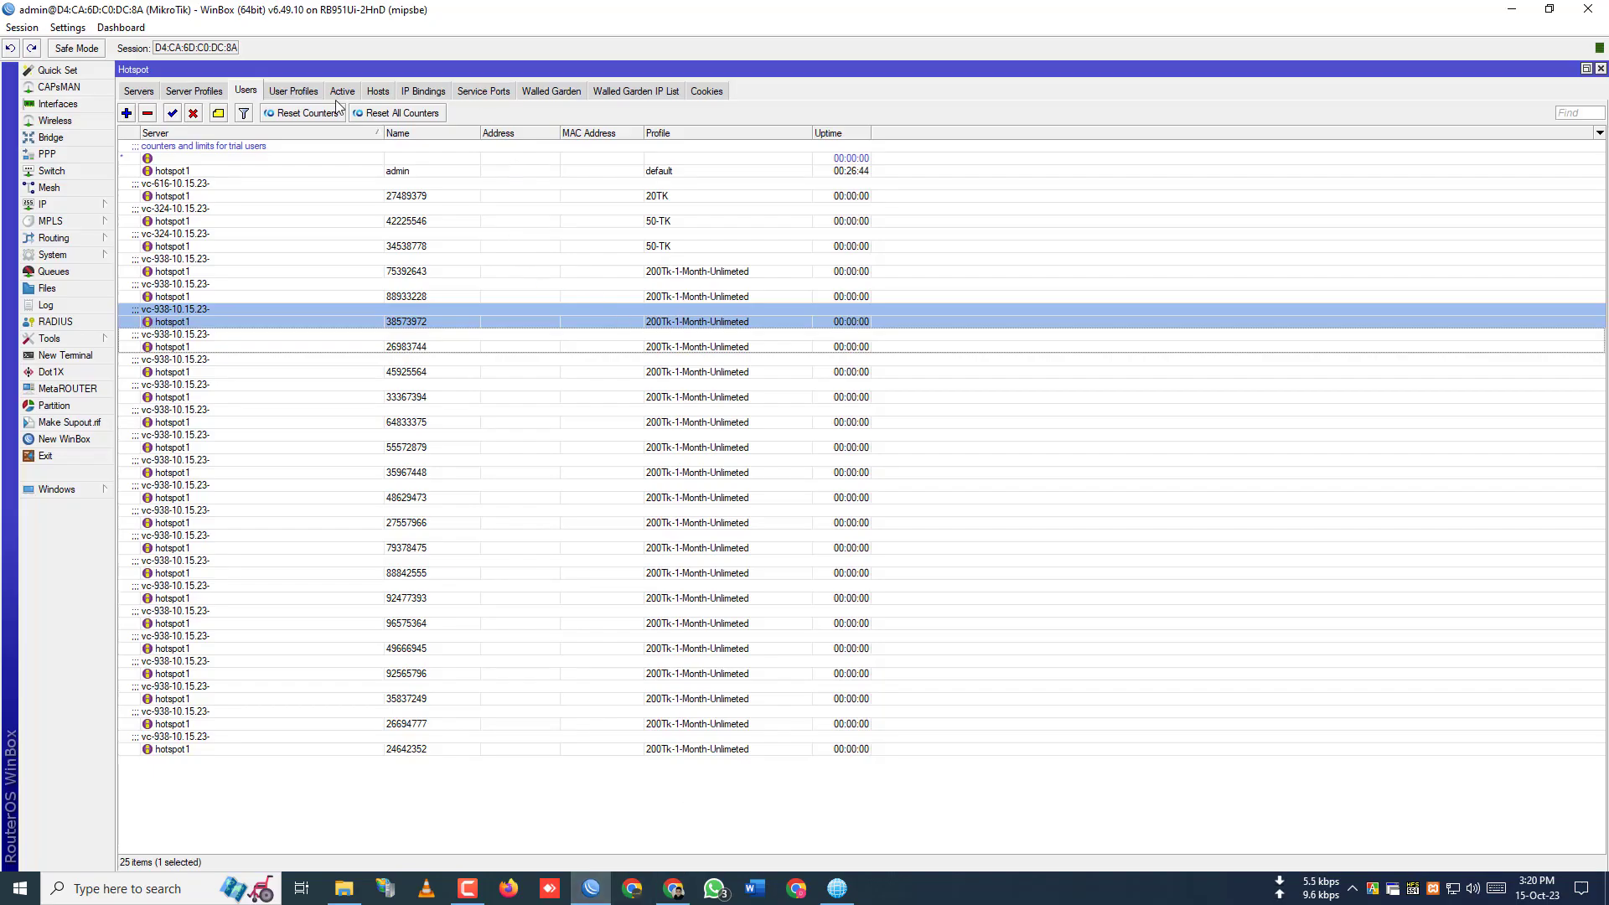
- Check User Profiles, then confirm the Active and Cookies lists are empty, and return to Chrome
click(308, 93)
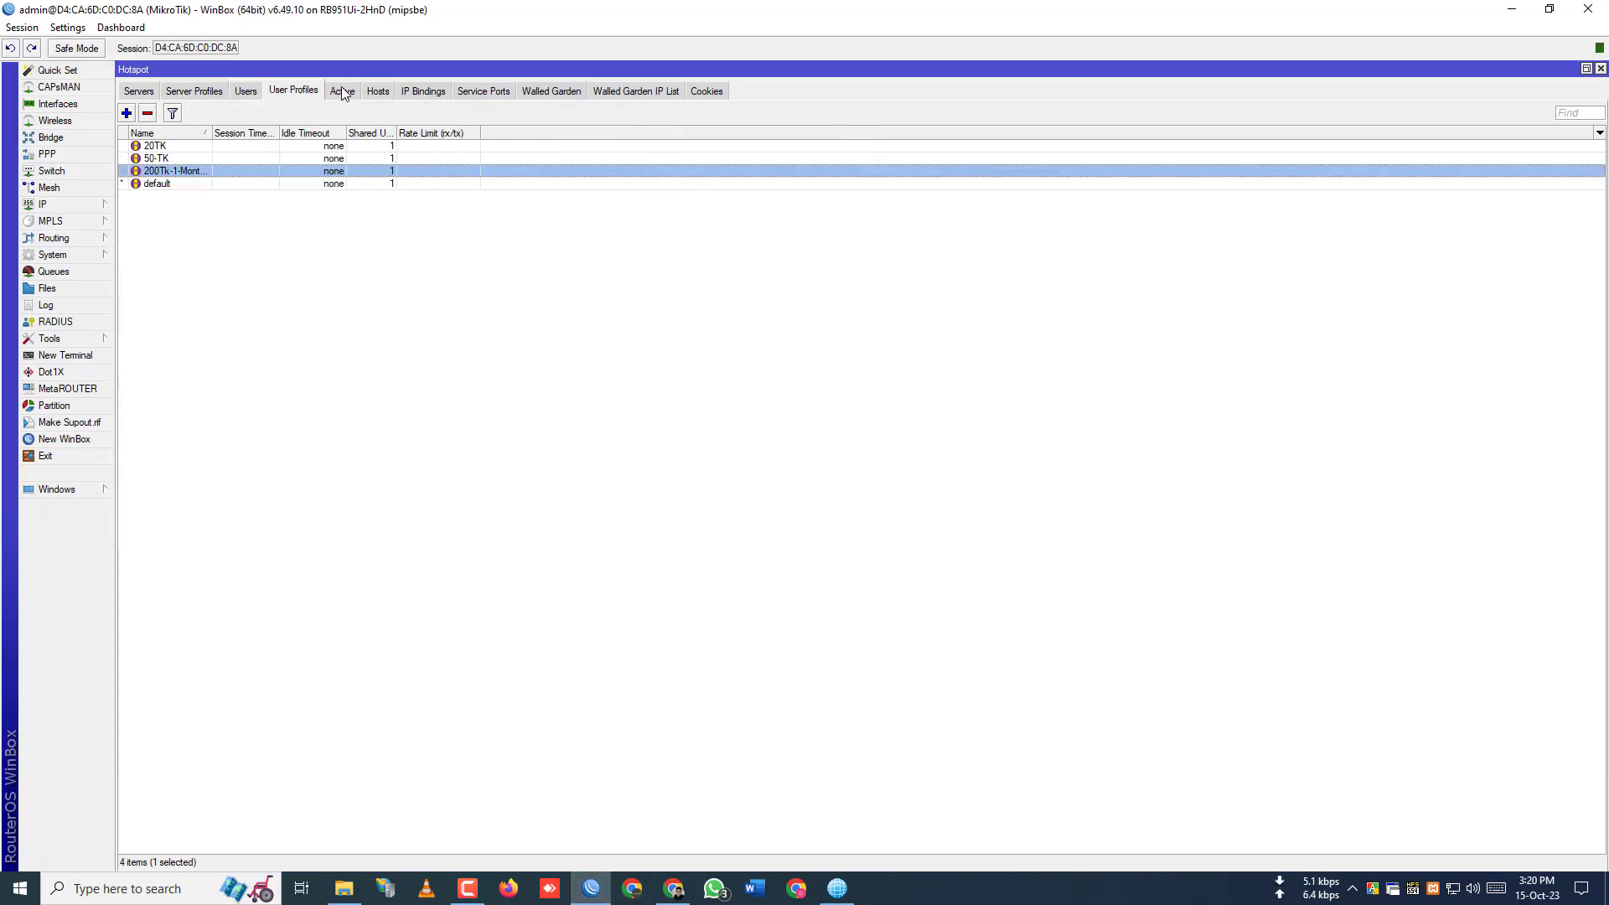
click(342, 93)
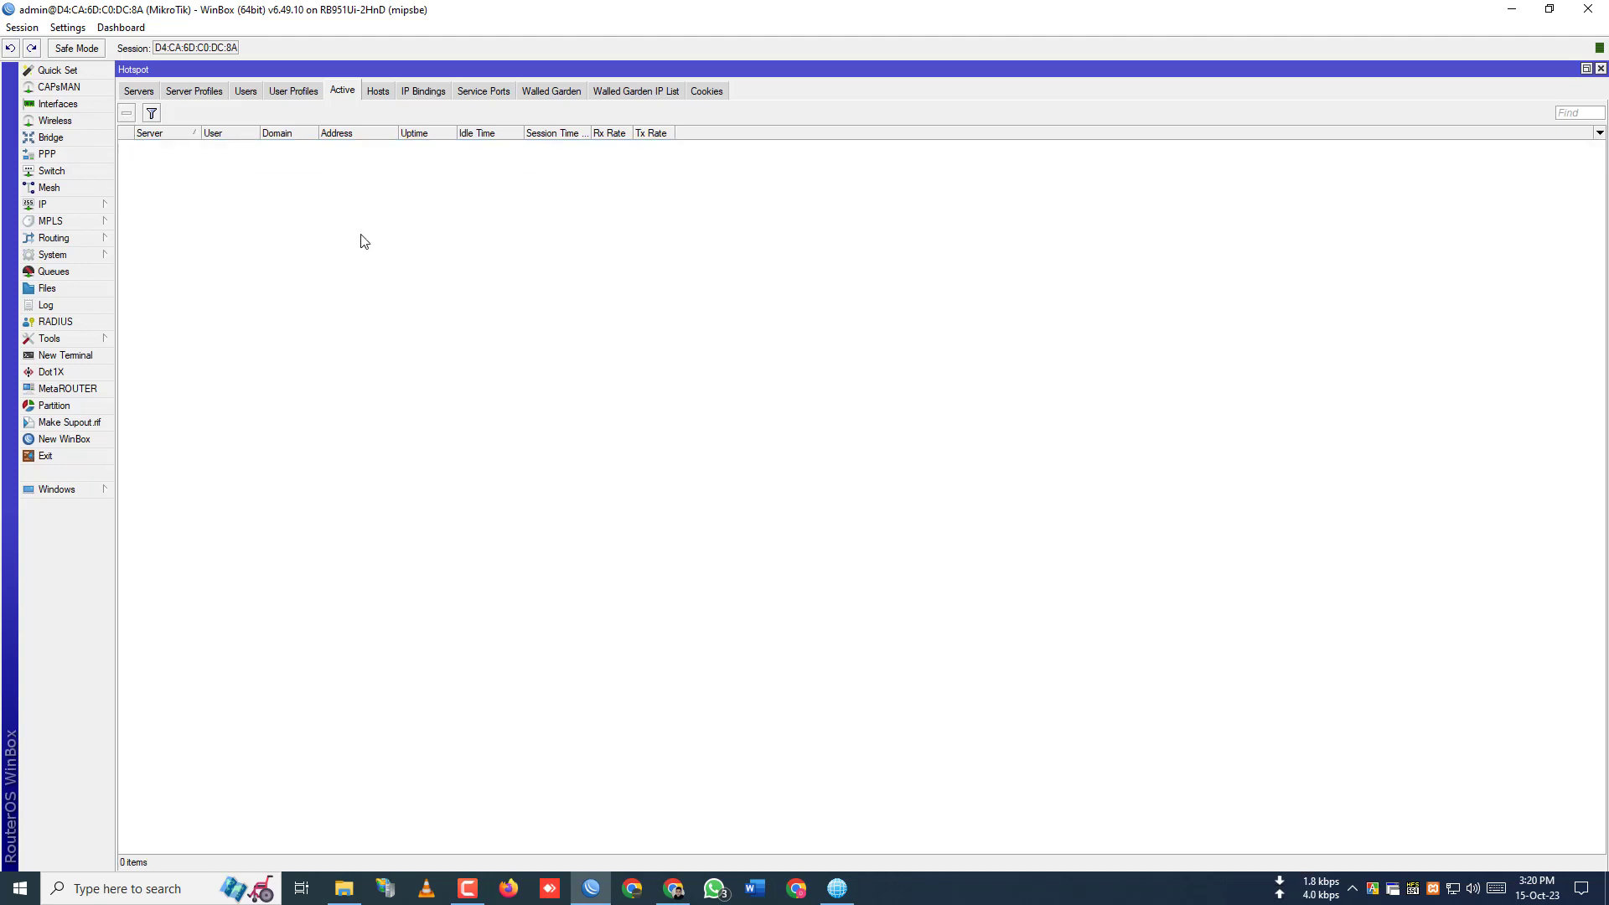
click(697, 92)
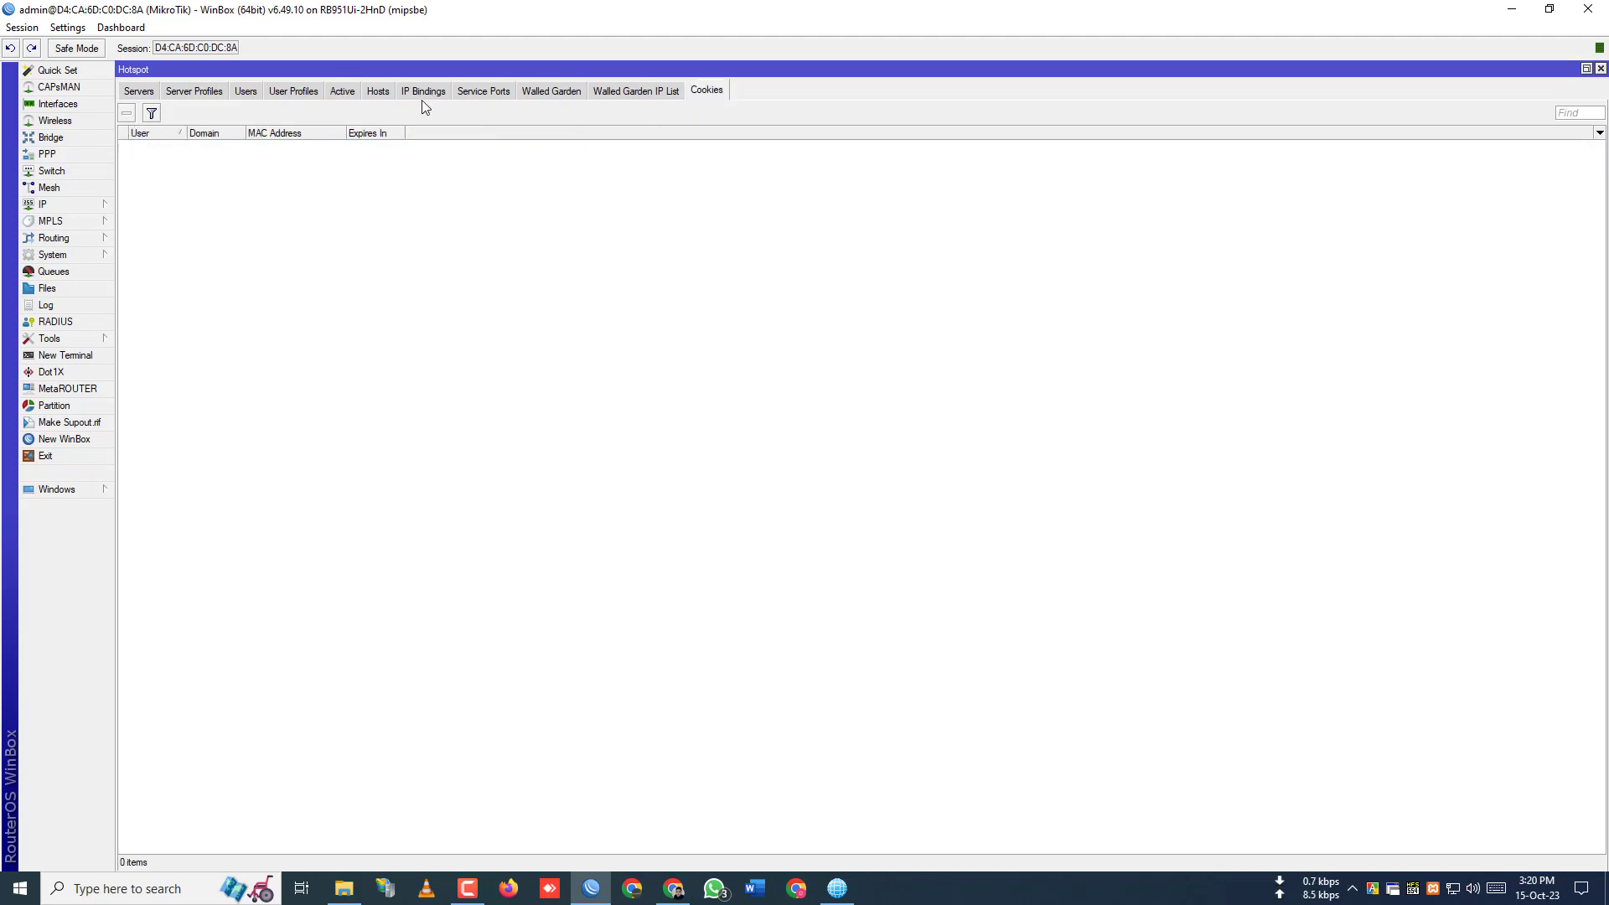
click(674, 888)
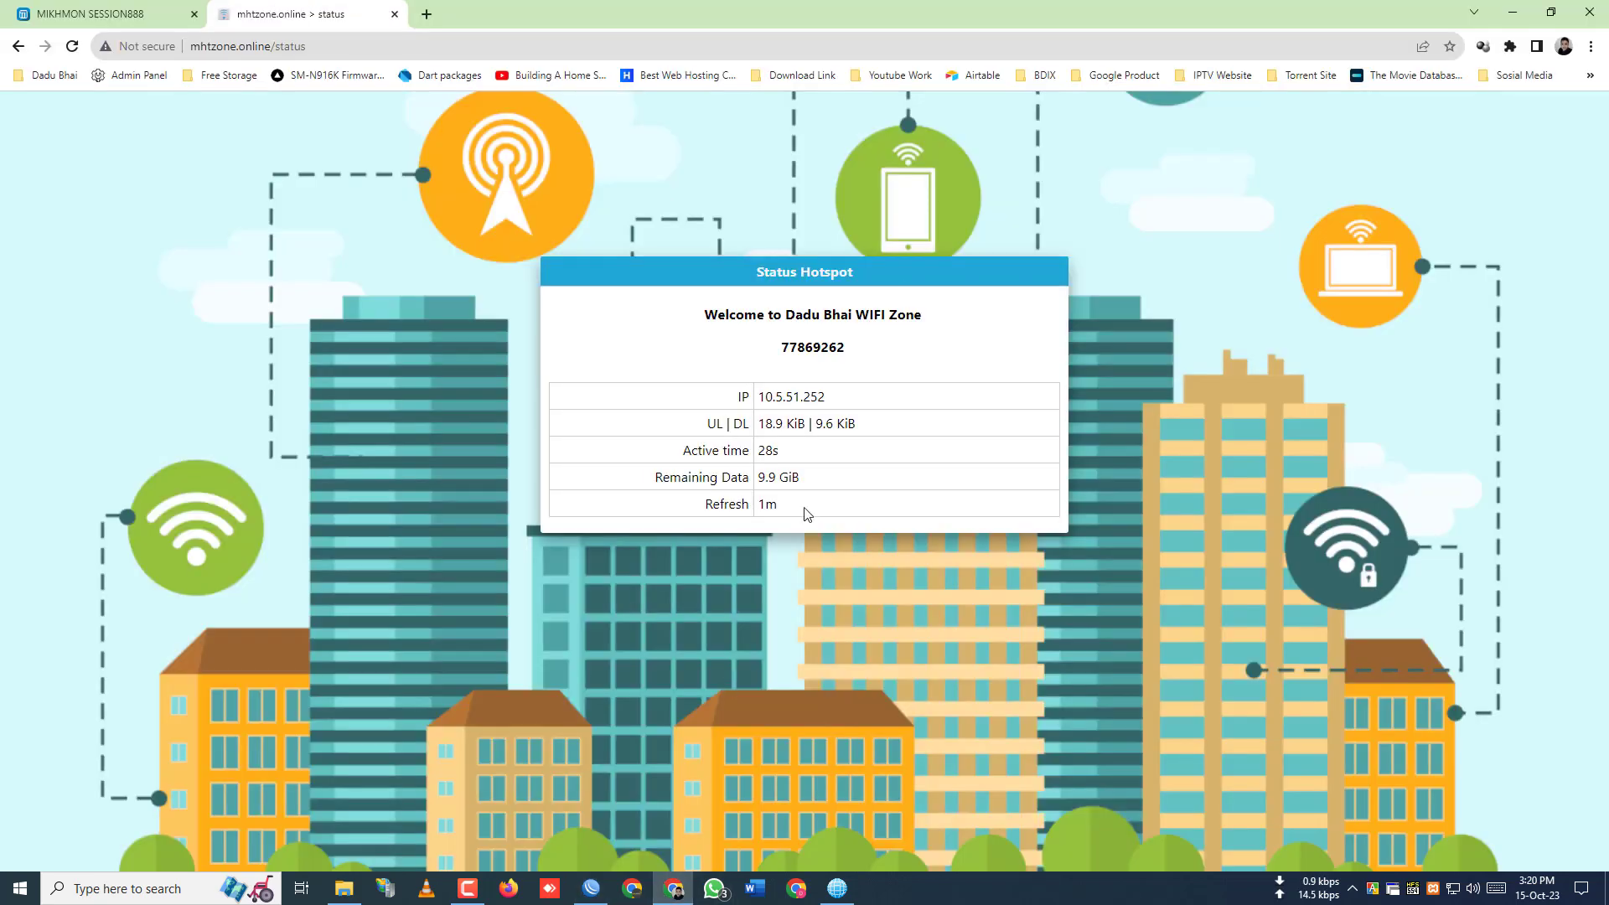
- Reload the status page and change the address from /status to mhtzone.online/login
right_click(705, 177)
click(737, 226)
drag(272, 46, 478, 53)
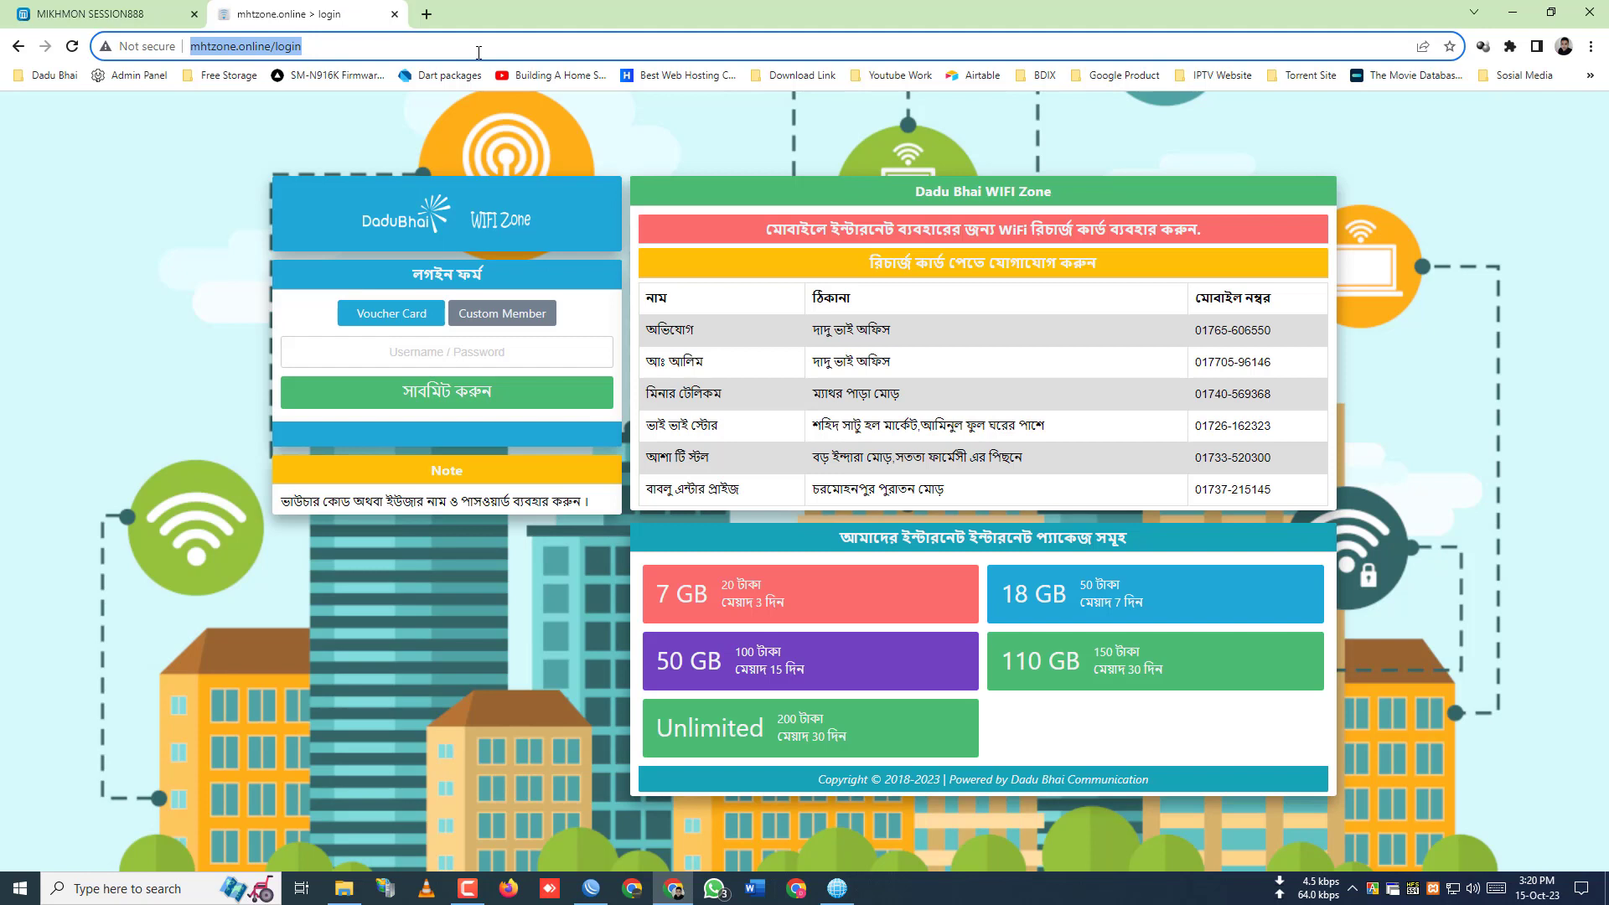
- Look over the login form and seller contact table, then restore Chrome to a smaller window
click(455, 350)
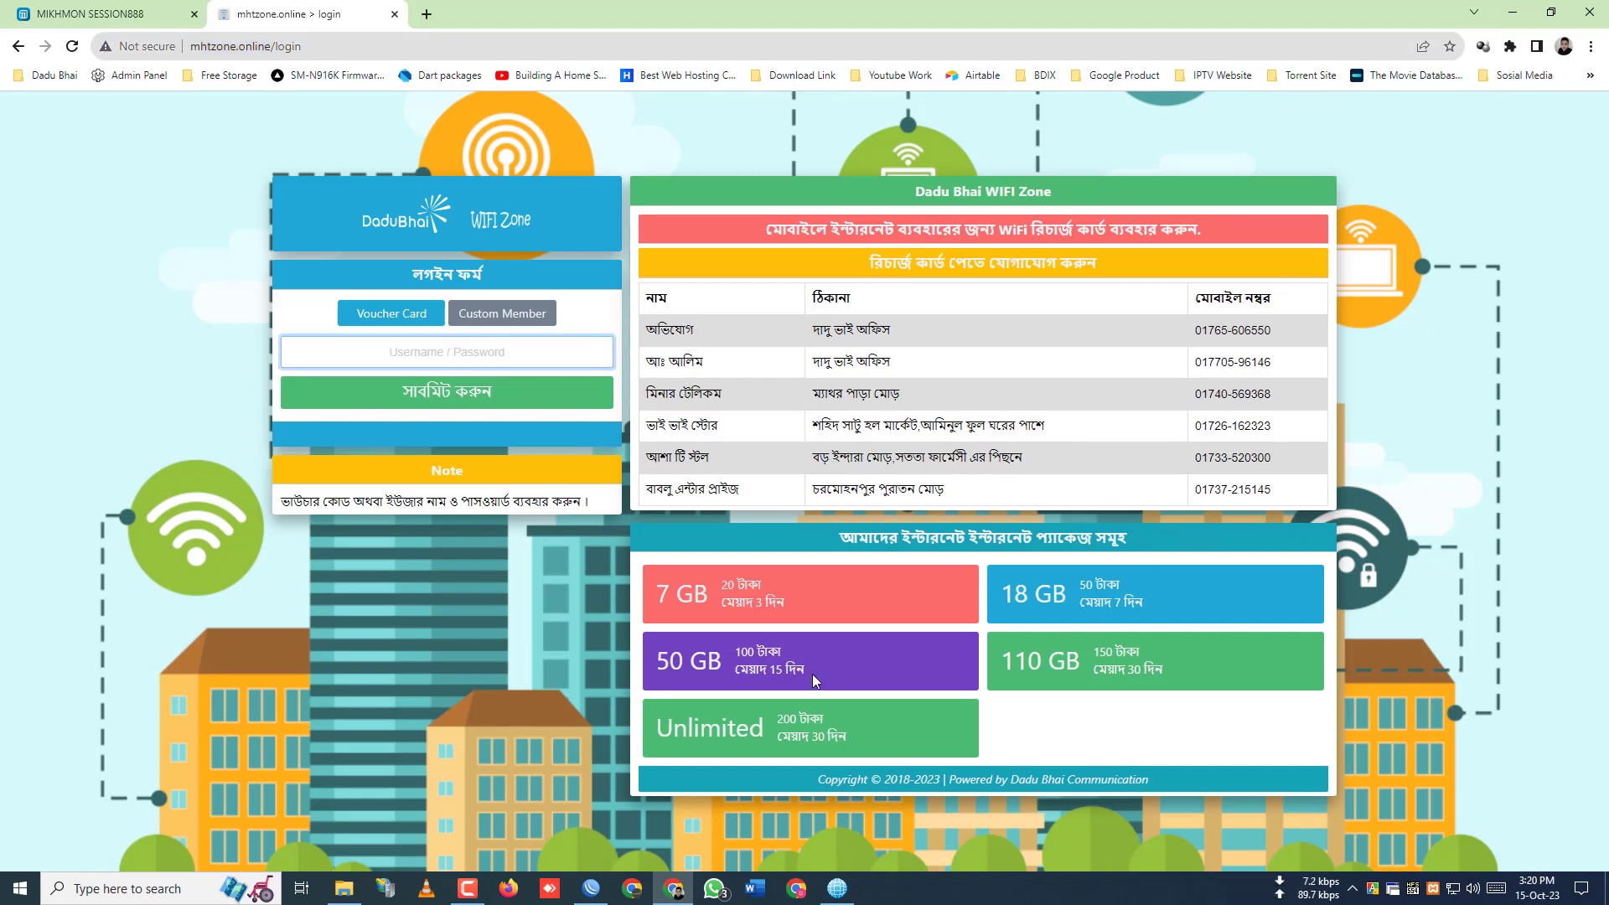
click(1169, 369)
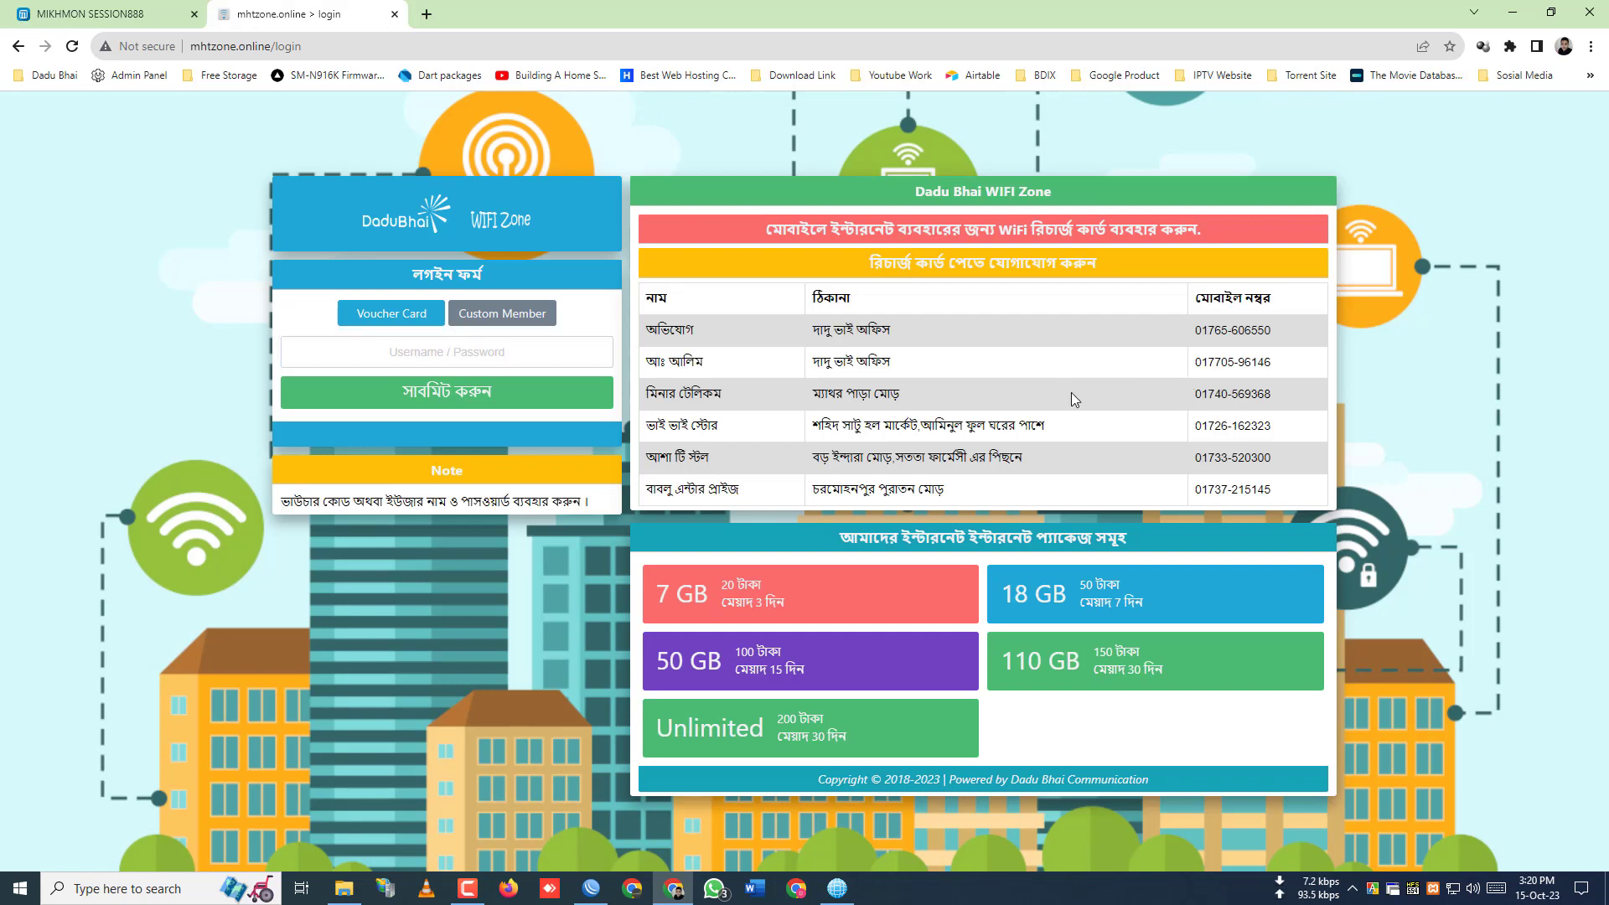
drag(656, 352, 838, 334)
click(308, 340)
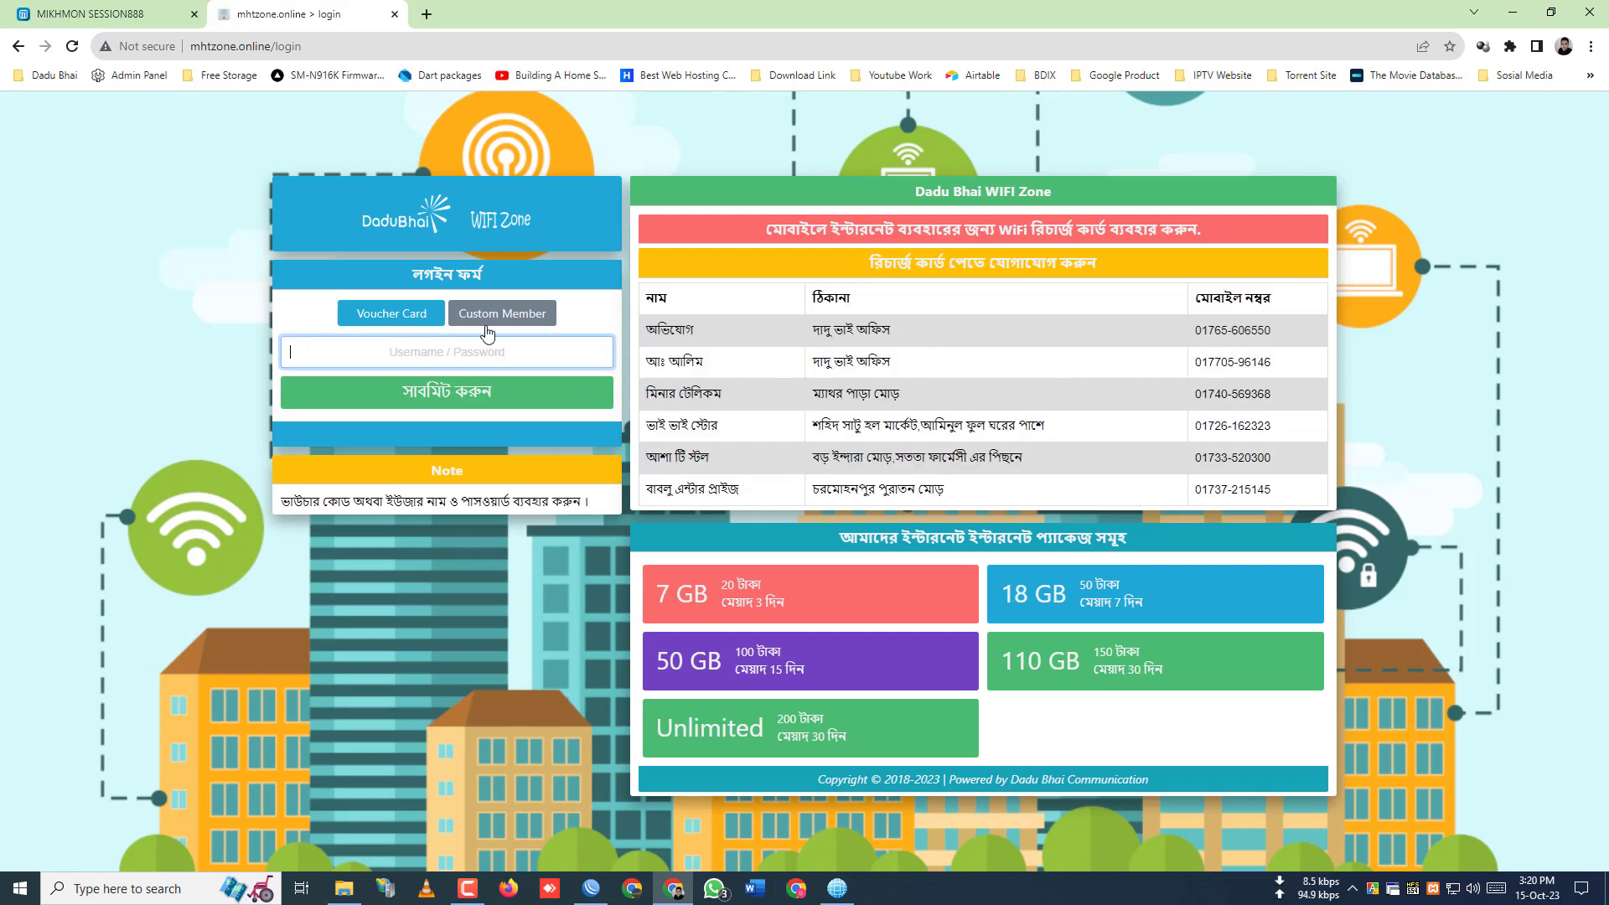
drag(652, 329, 1148, 404)
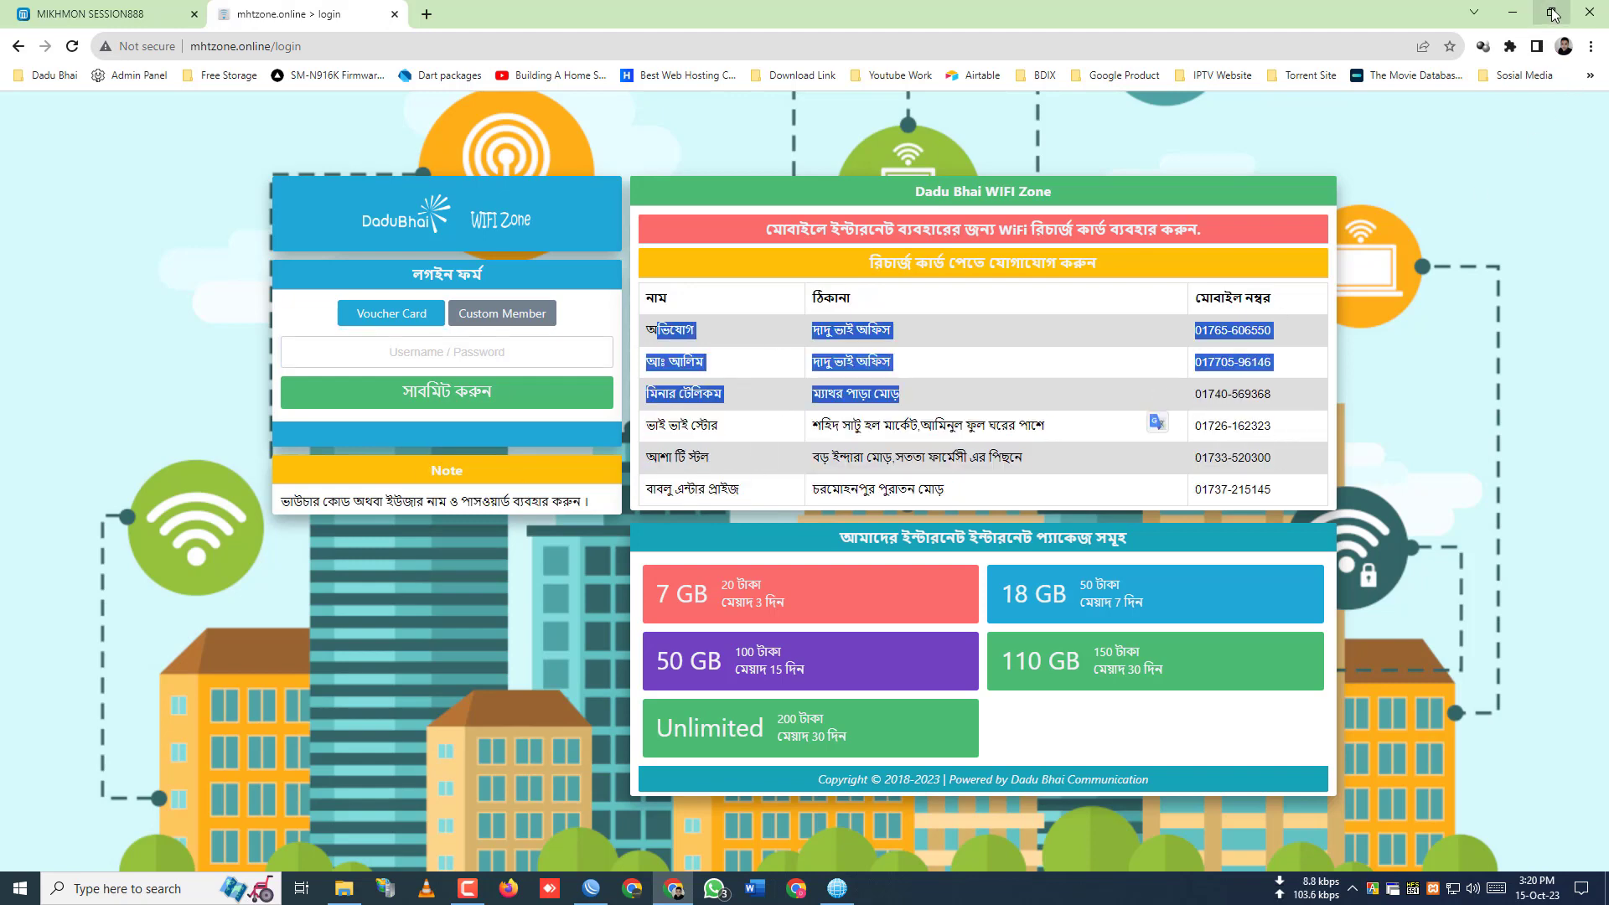
click(1552, 14)
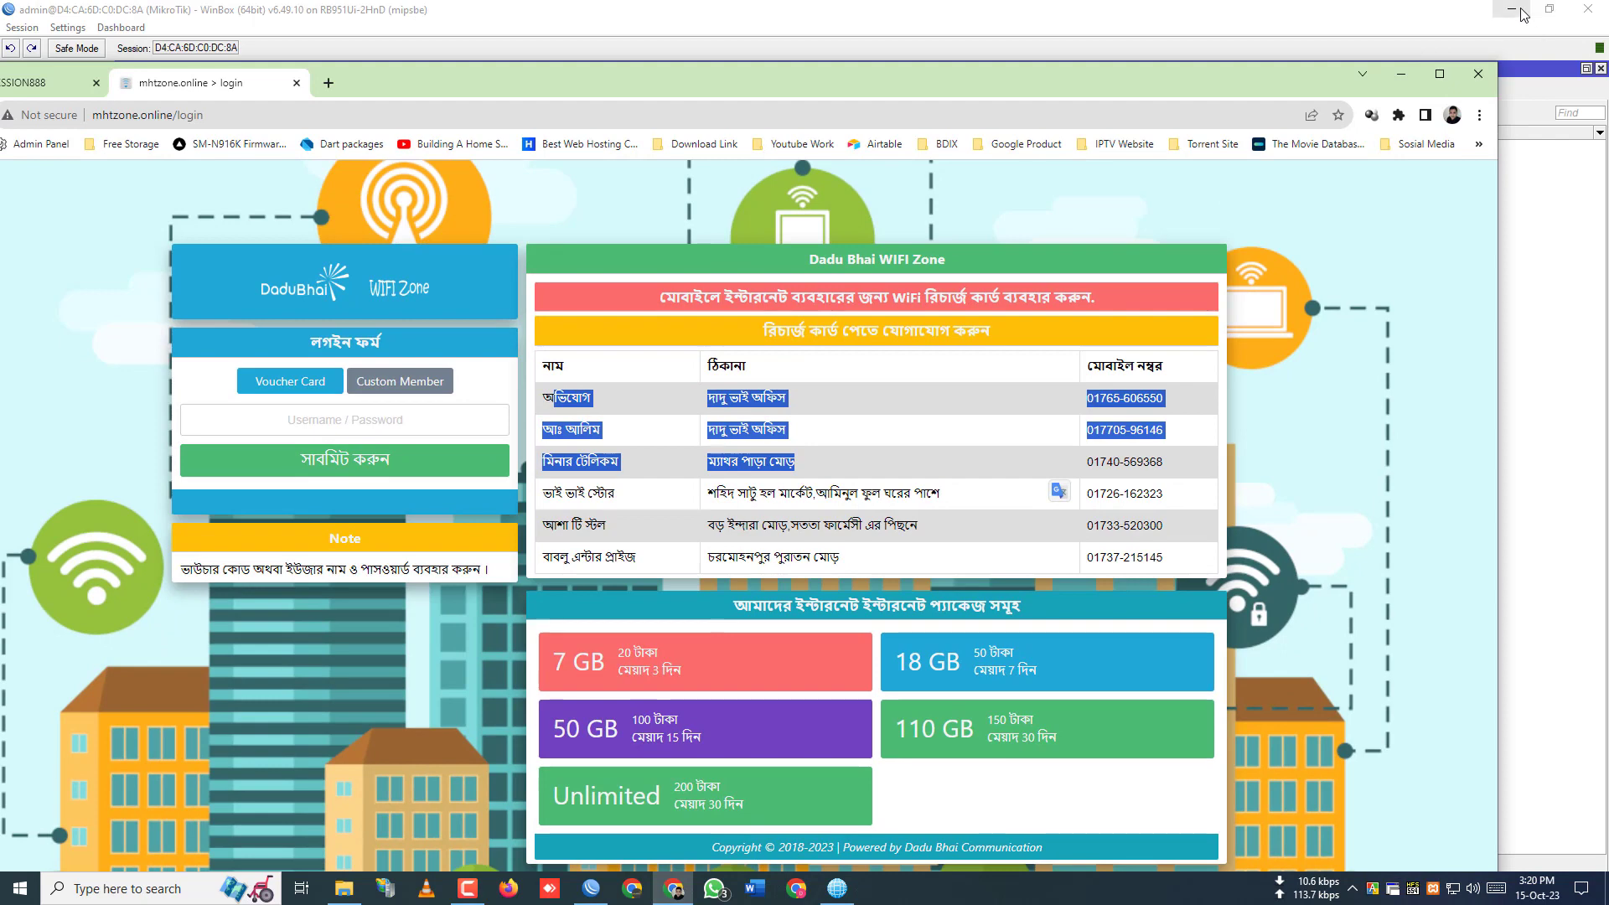
- Reposition the smaller Chrome window and switch the login form to Voucher Card entry
click(1511, 10)
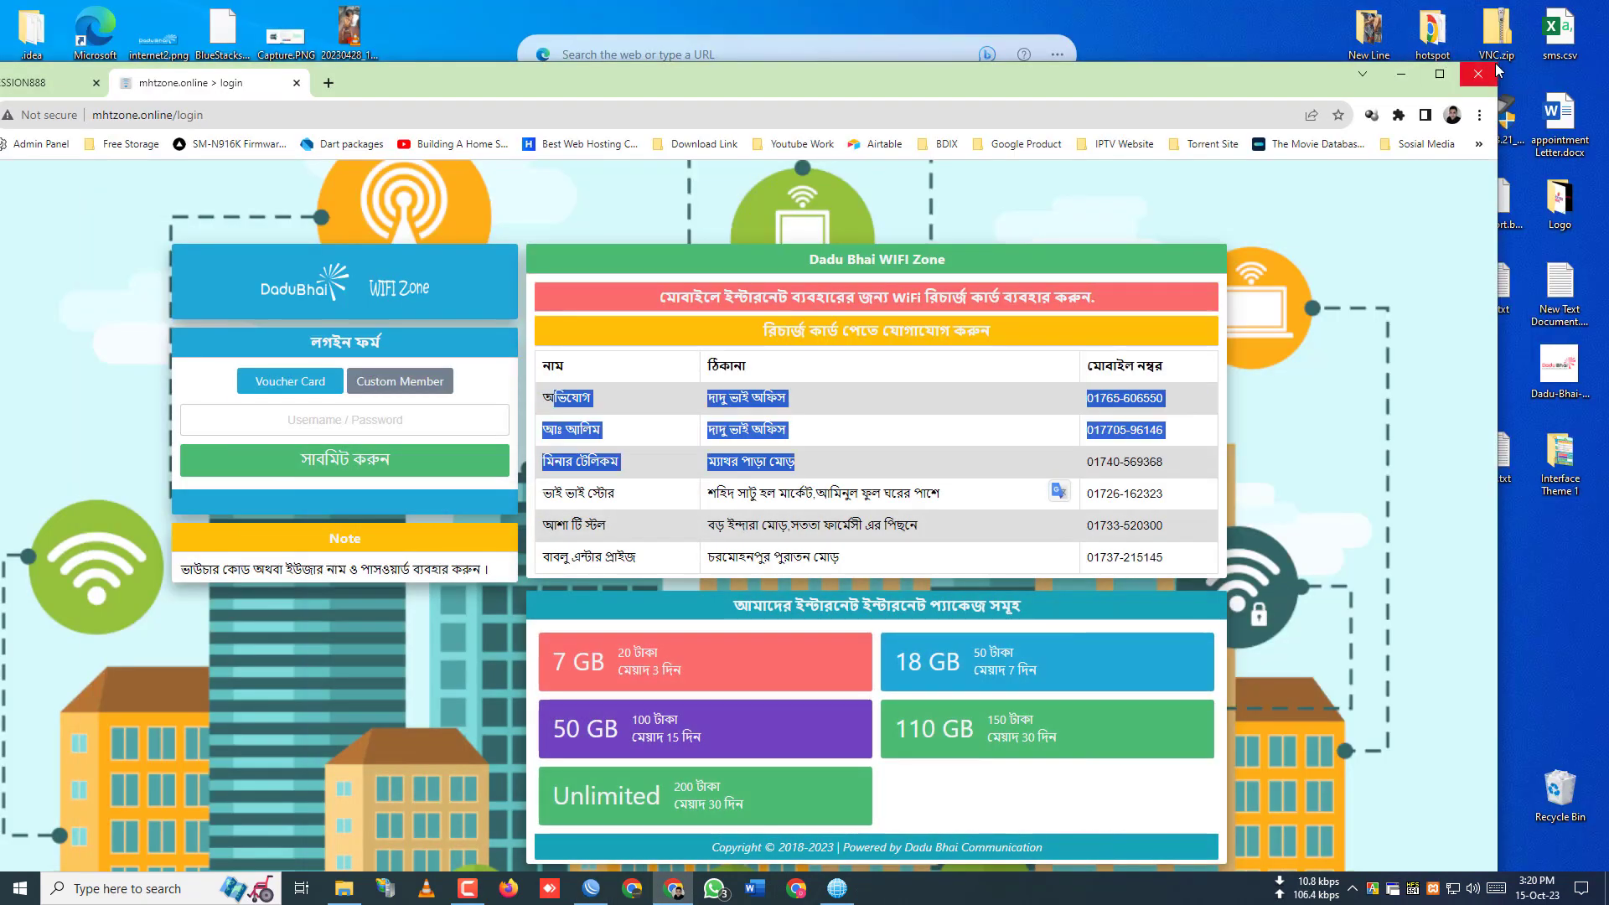
drag(903, 87, 1081, 64)
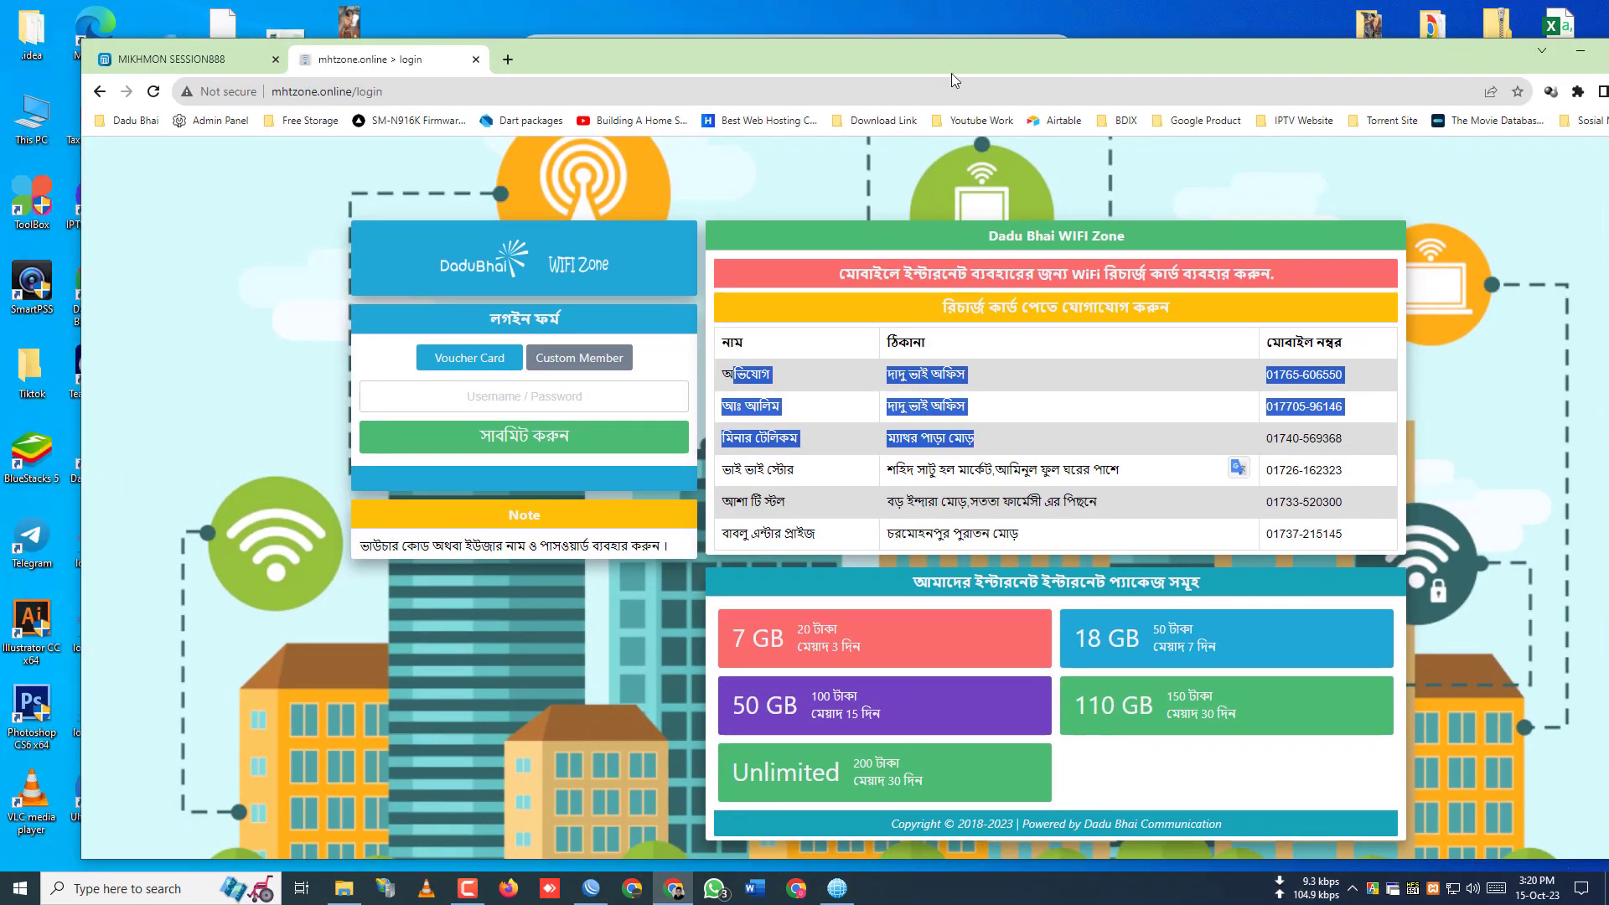
drag(432, 65, 765, 60)
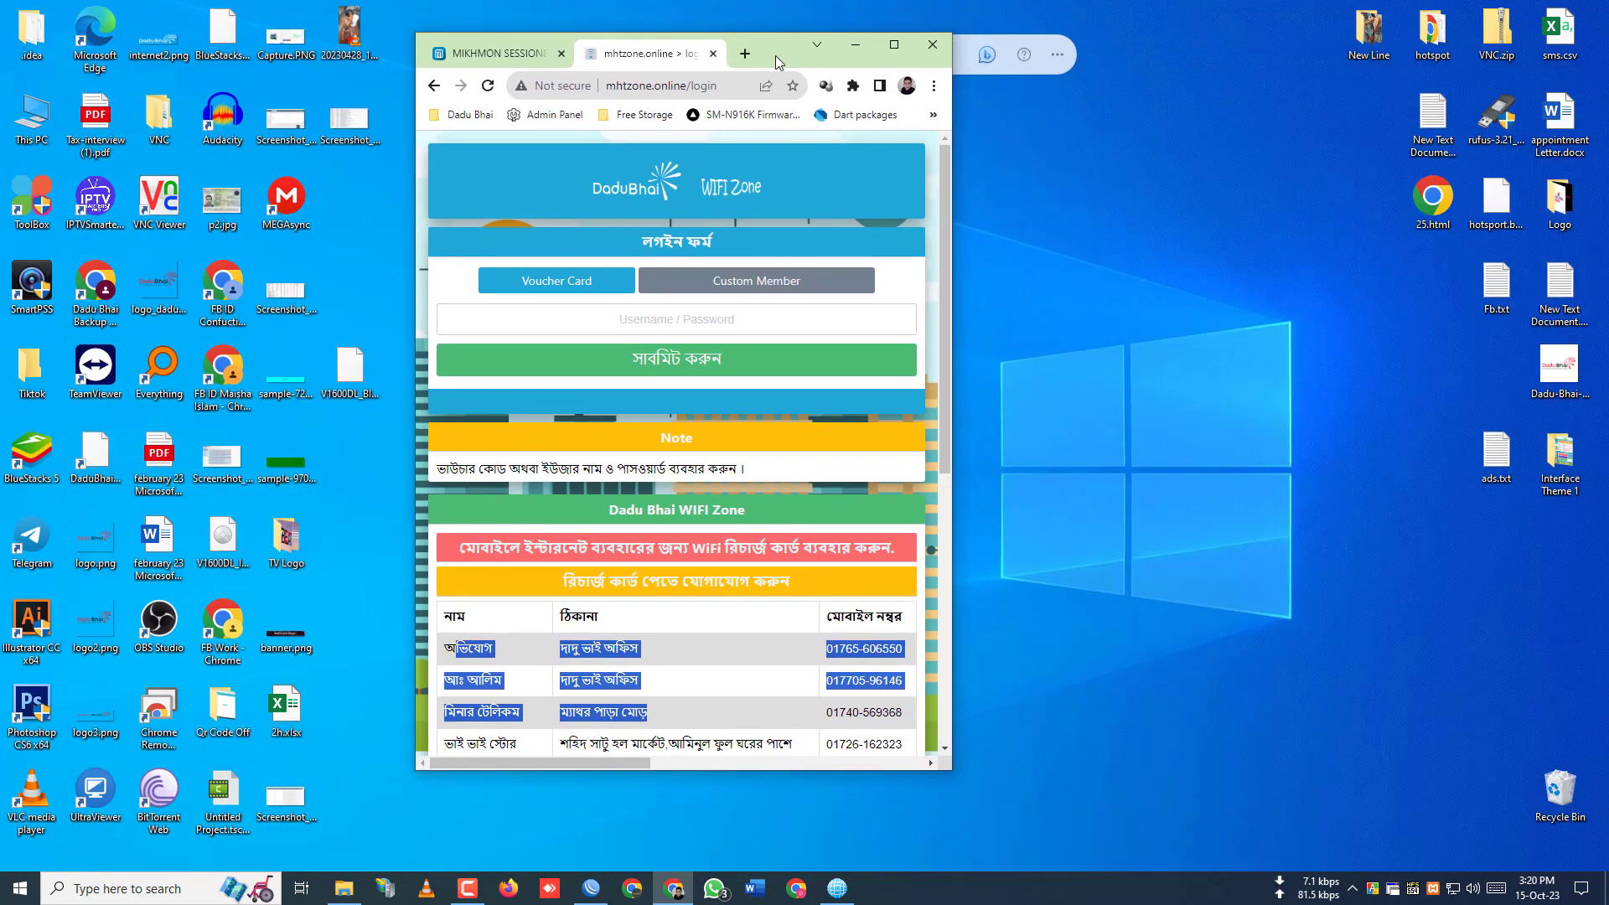
scroll(736, 427, down, 5)
click(725, 473)
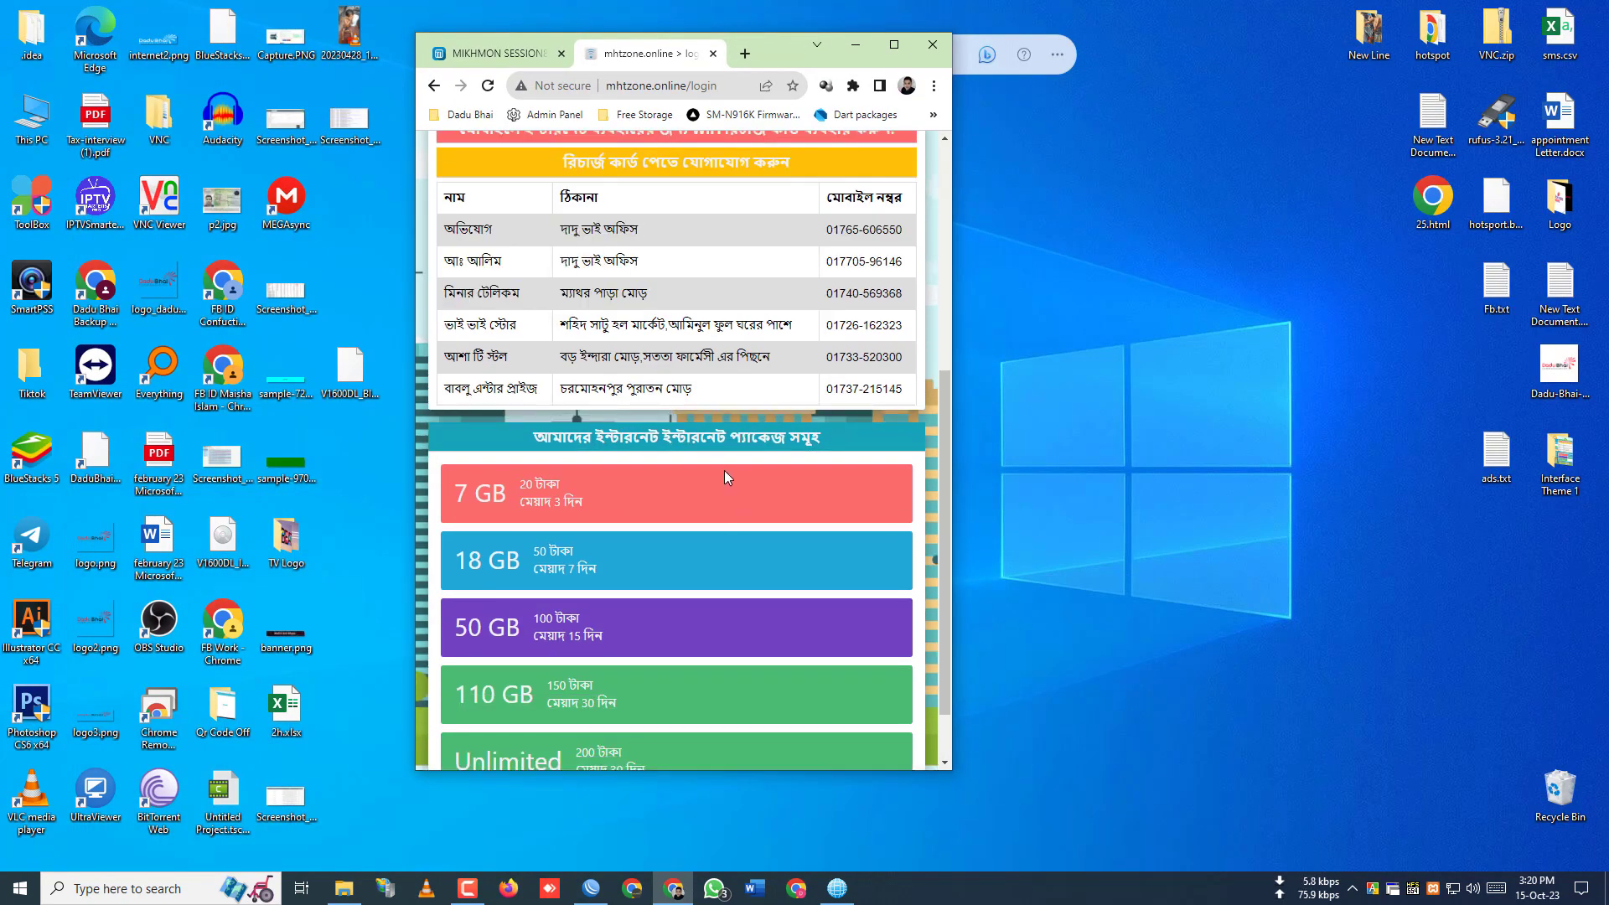
scroll(662, 403, up, 2)
scroll(654, 377, up, 3)
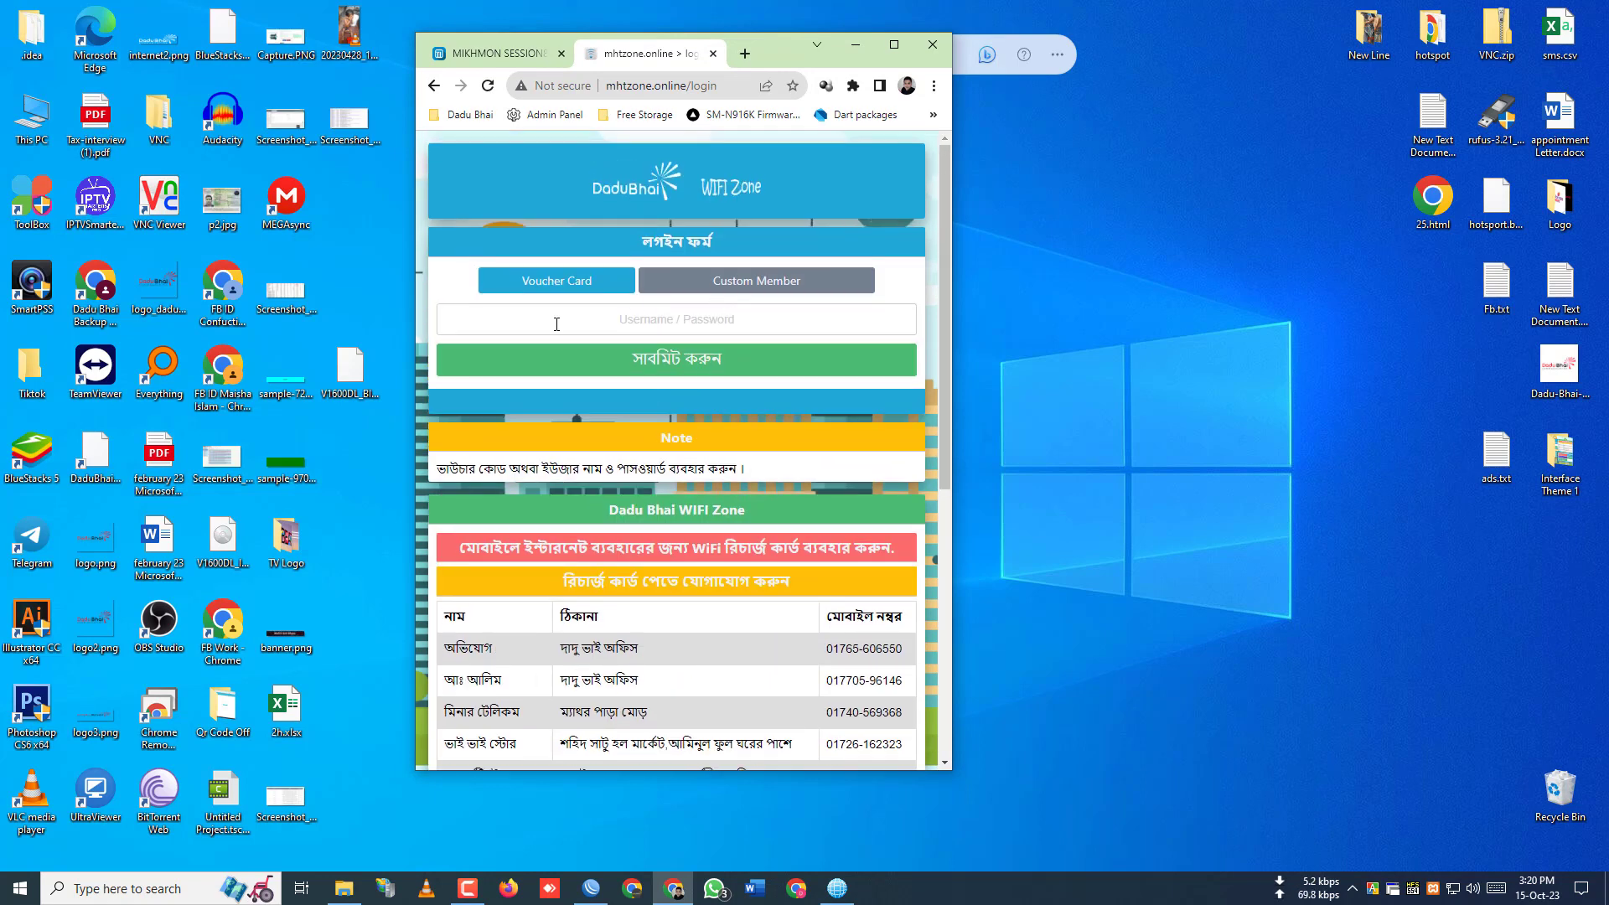
click(586, 280)
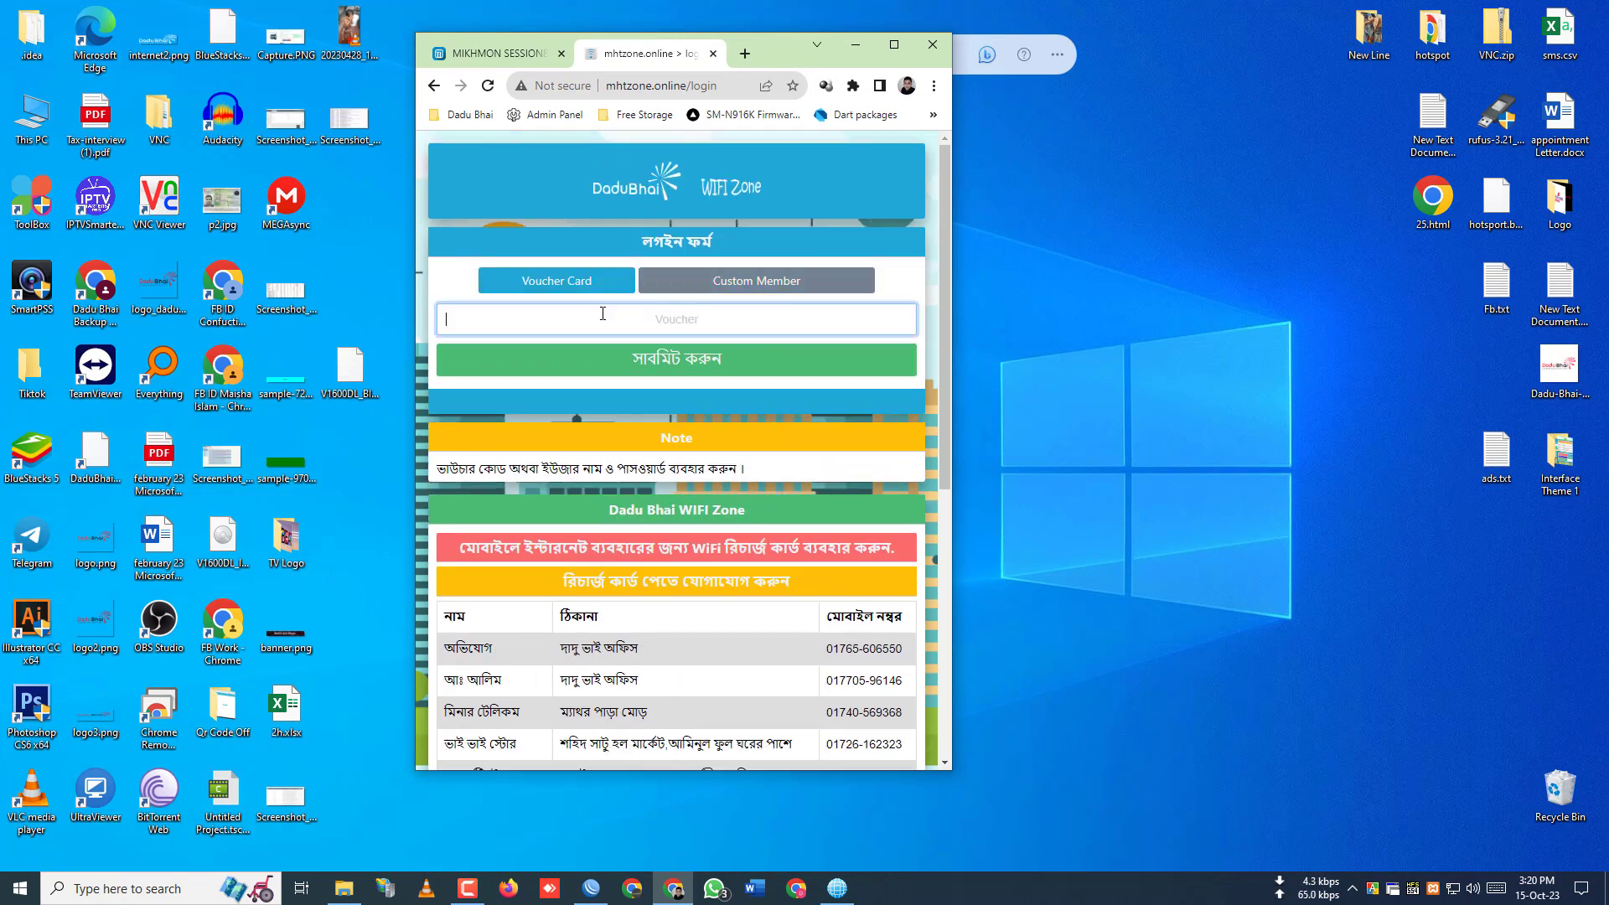
- Scroll through the login page's seller contacts and packages, then maximize Chrome
scroll(746, 346, down, 2)
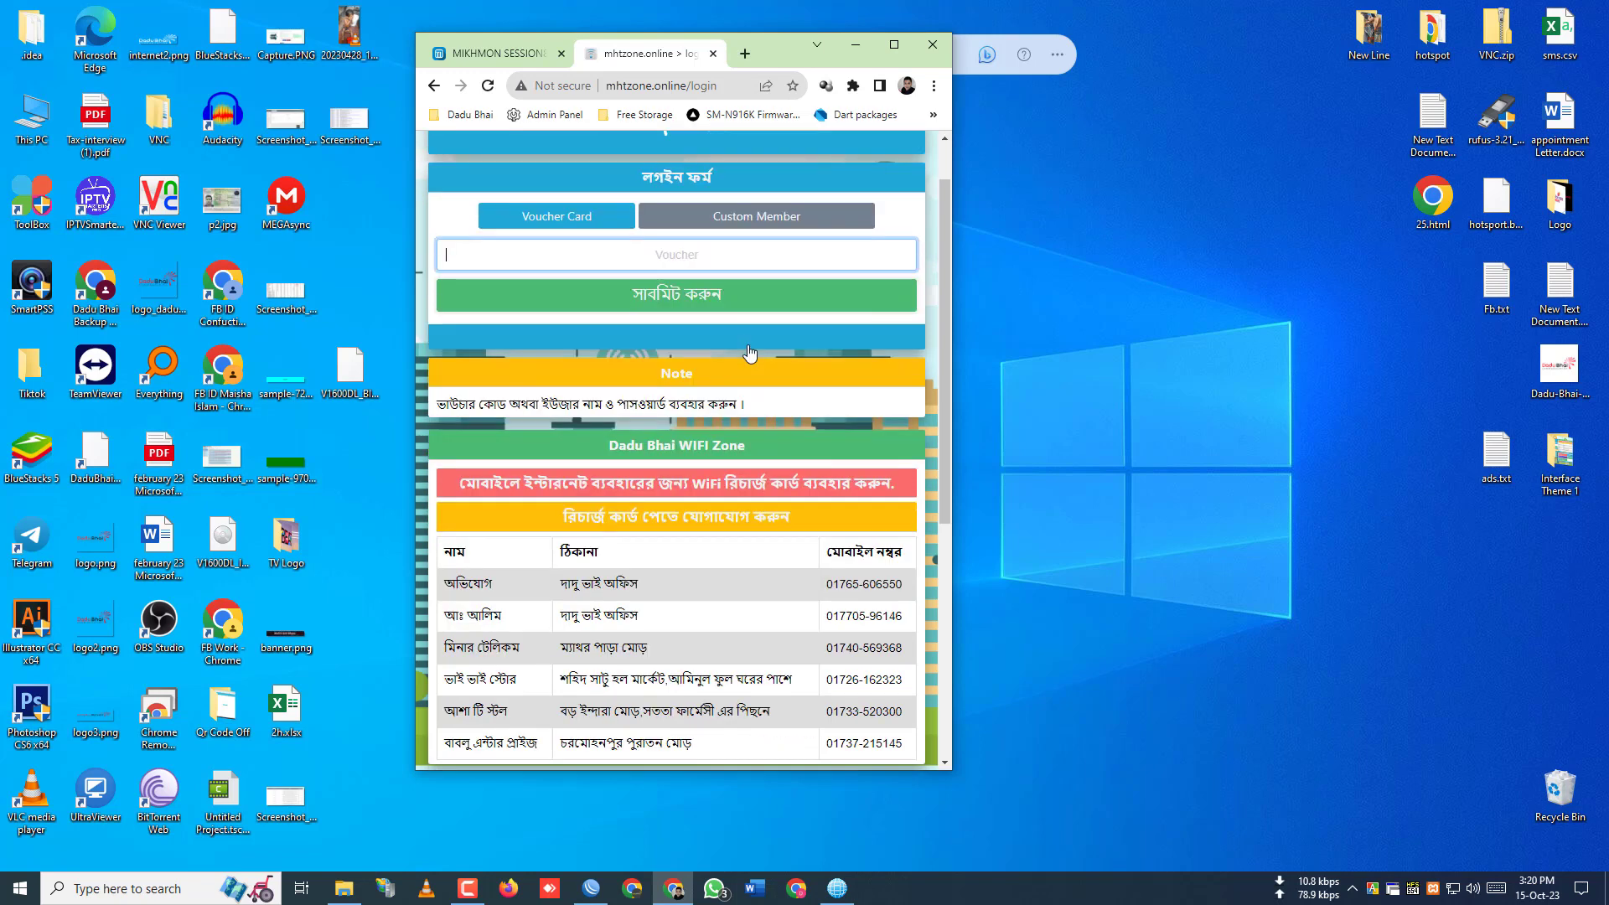
scroll(796, 391, up, 2)
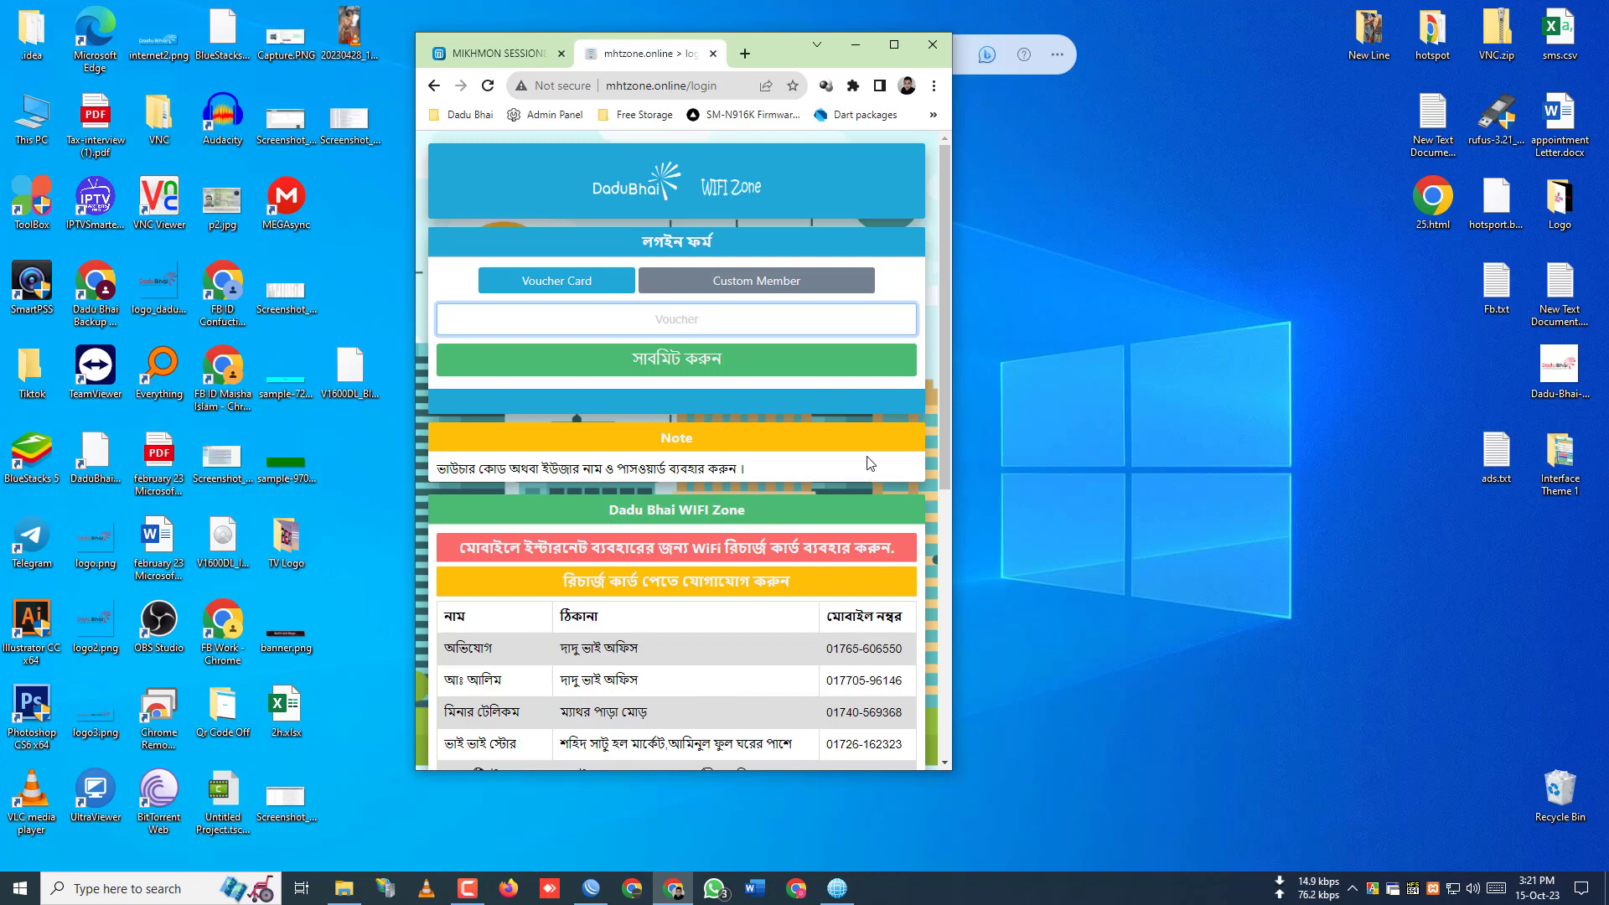
scroll(869, 464, down, 5)
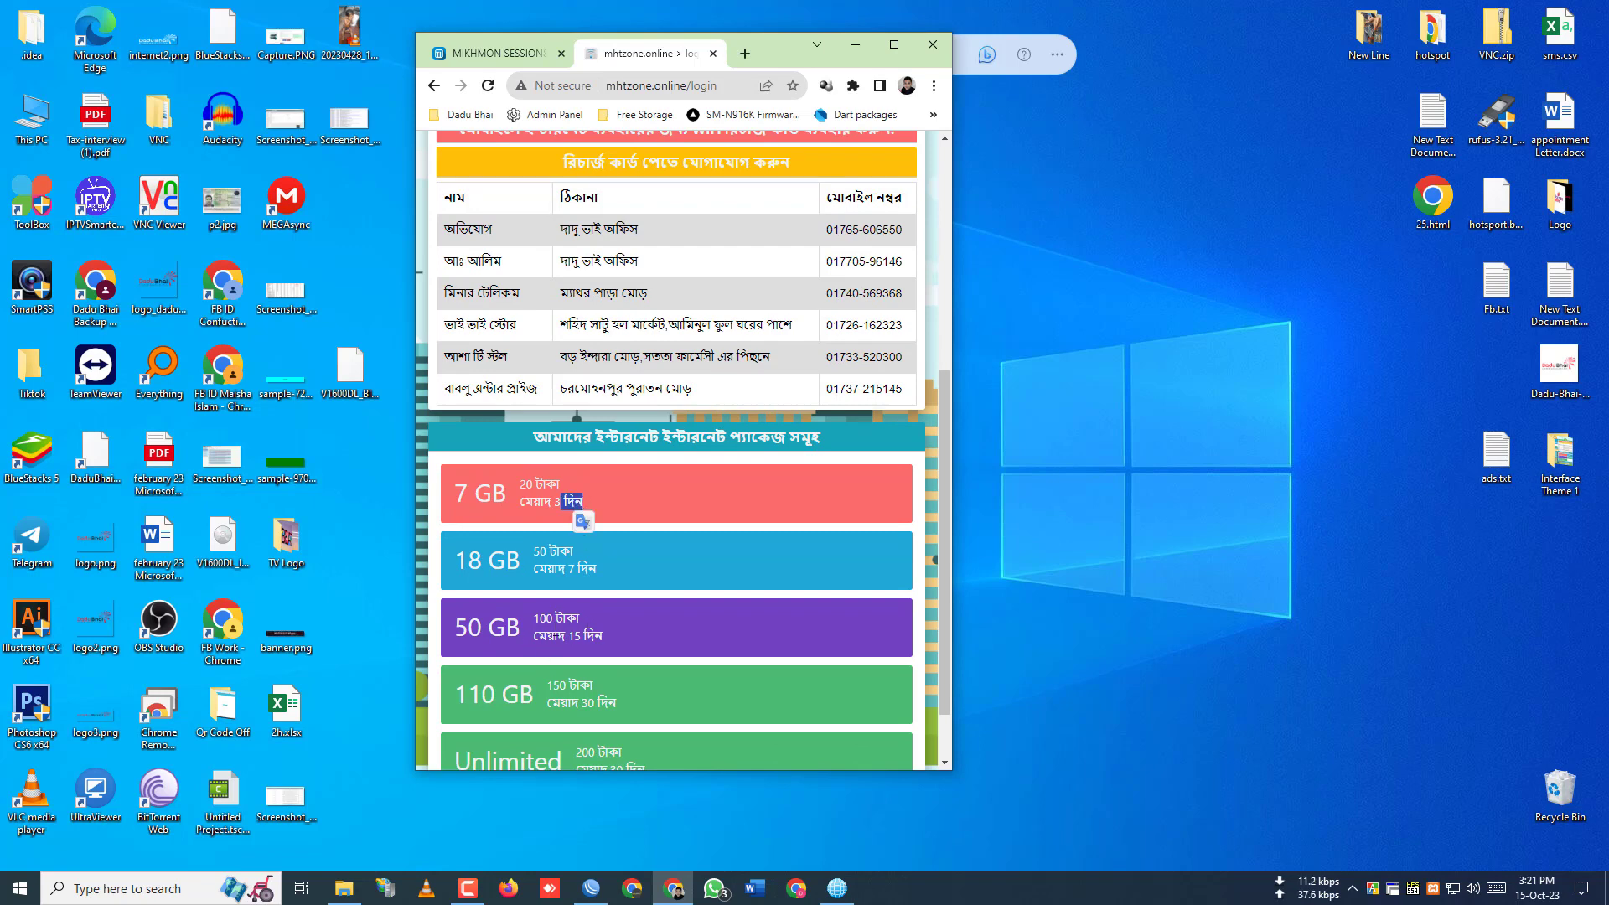
scroll(555, 628, down, 1)
scroll(825, 708, up, 3)
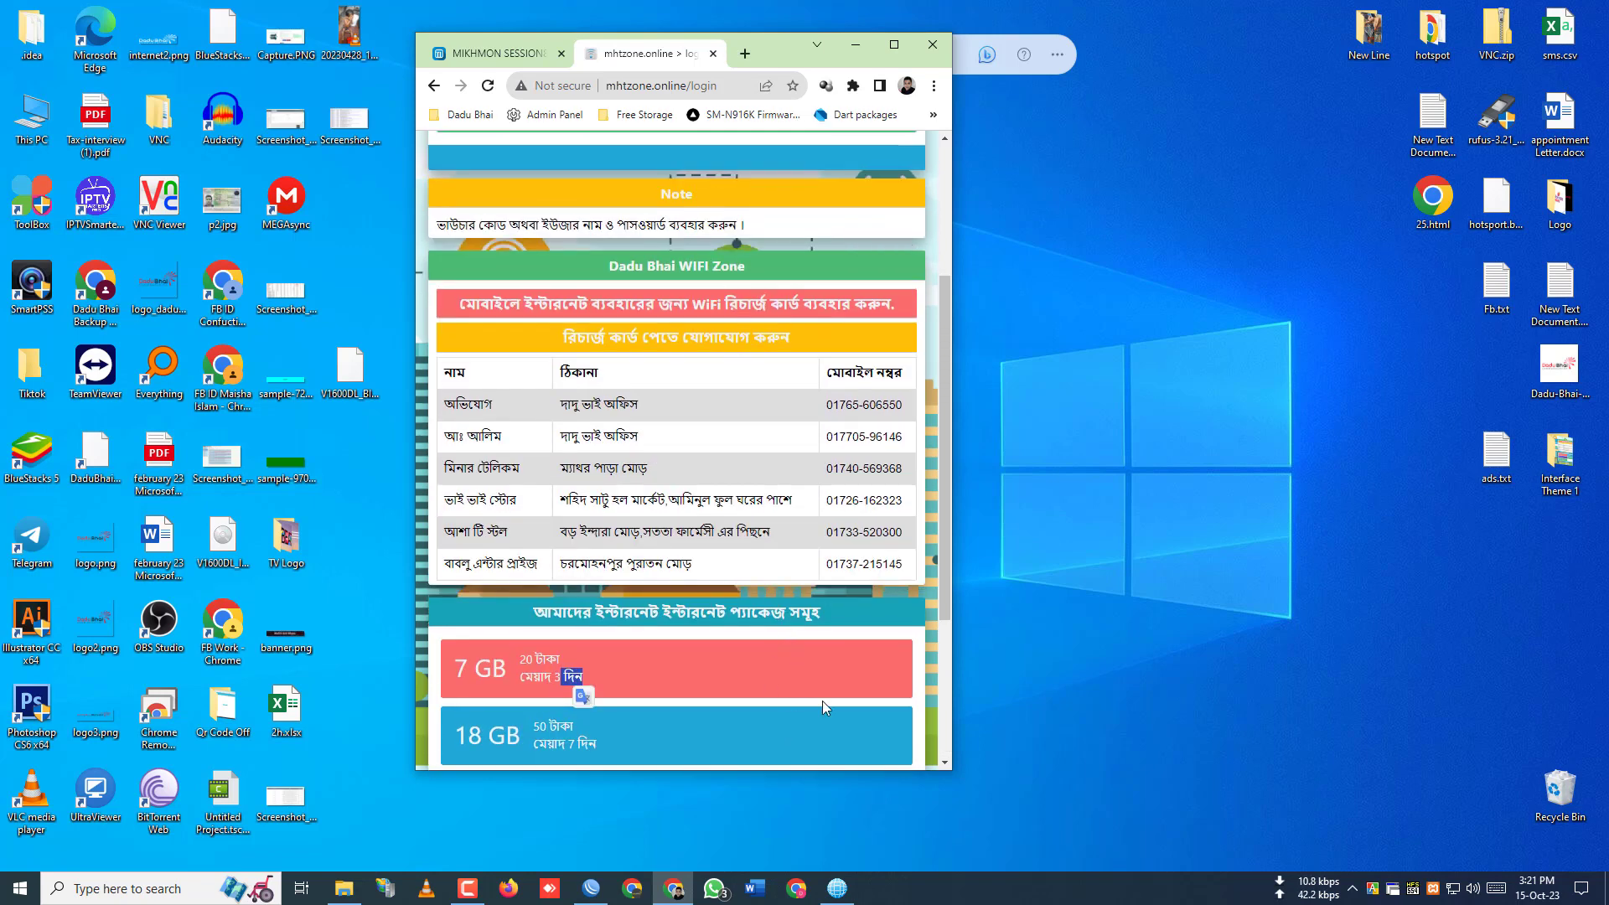
drag(457, 405, 693, 550)
click(694, 550)
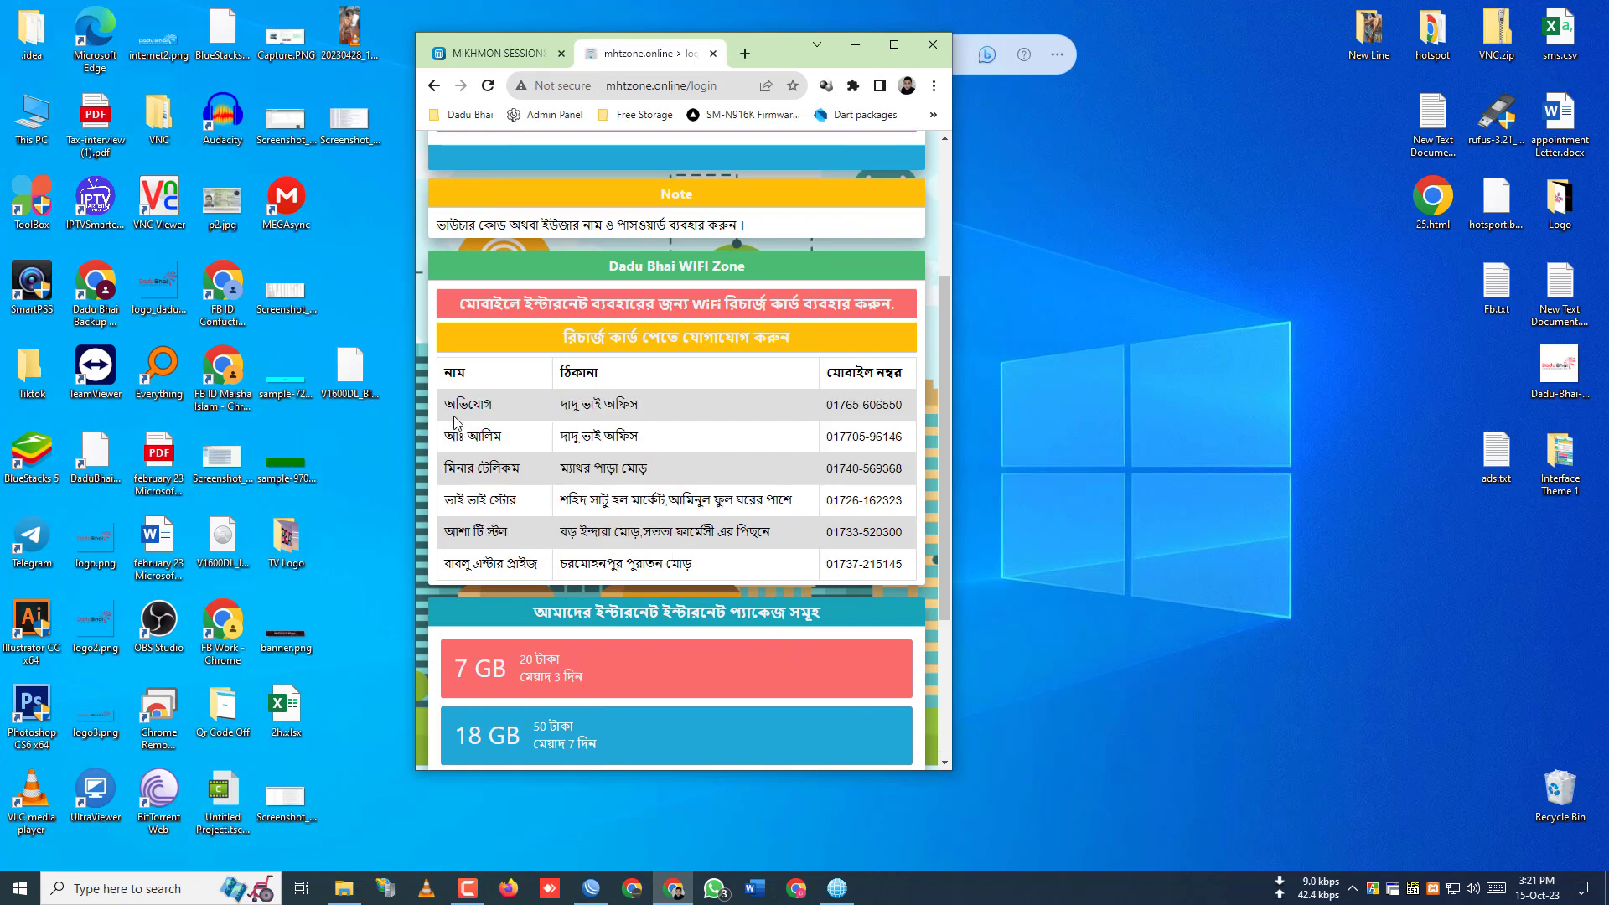
drag(455, 417, 757, 561)
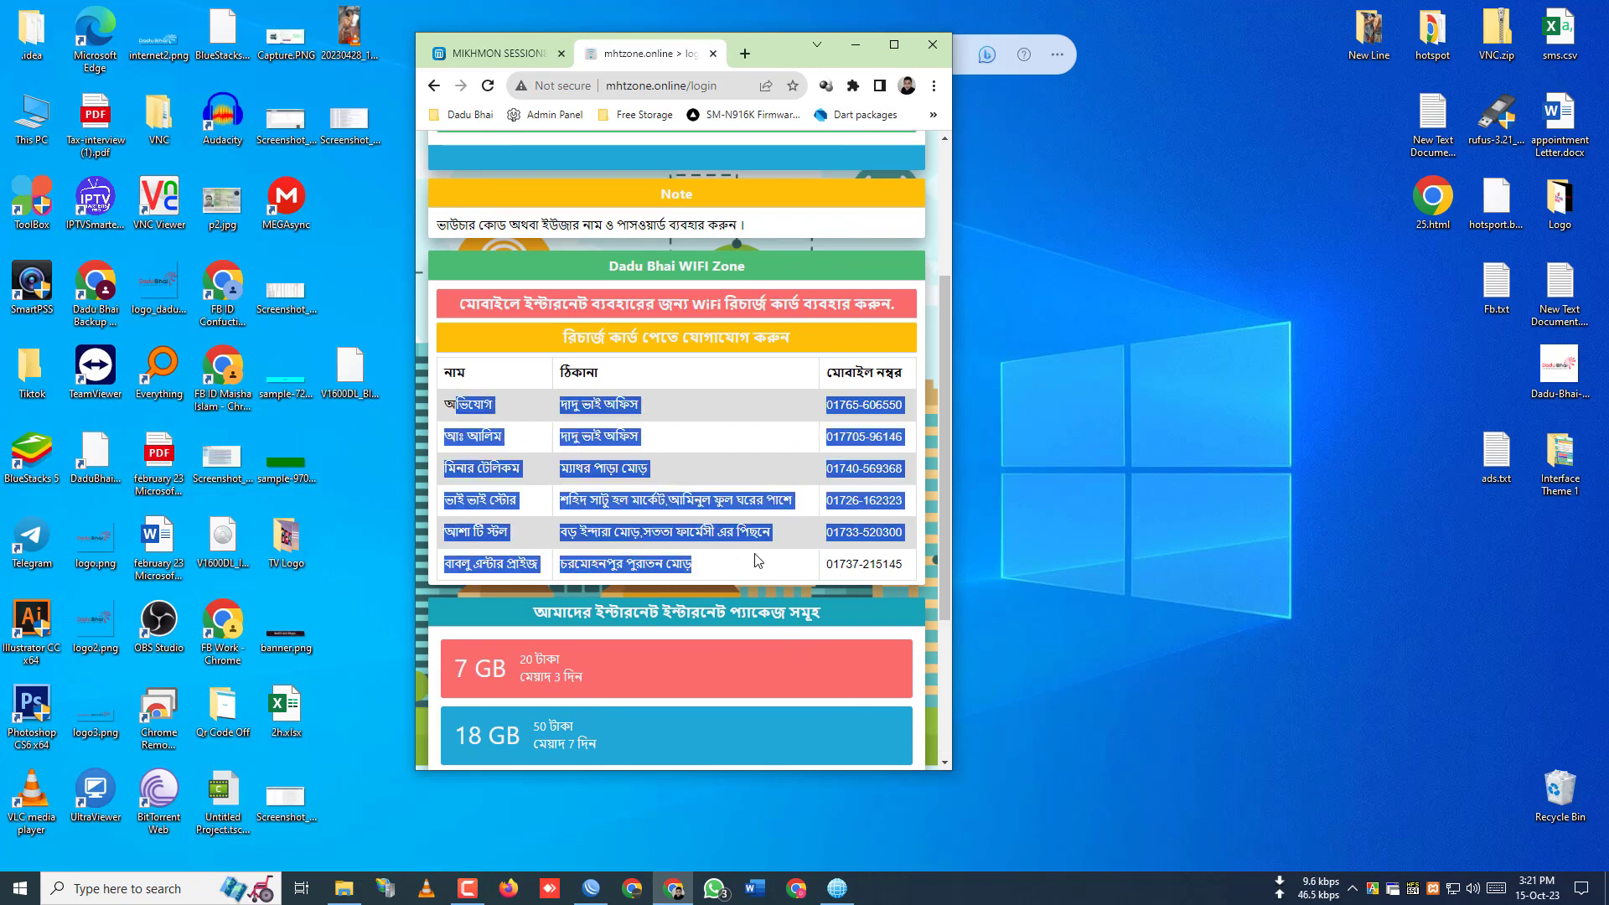
click(772, 447)
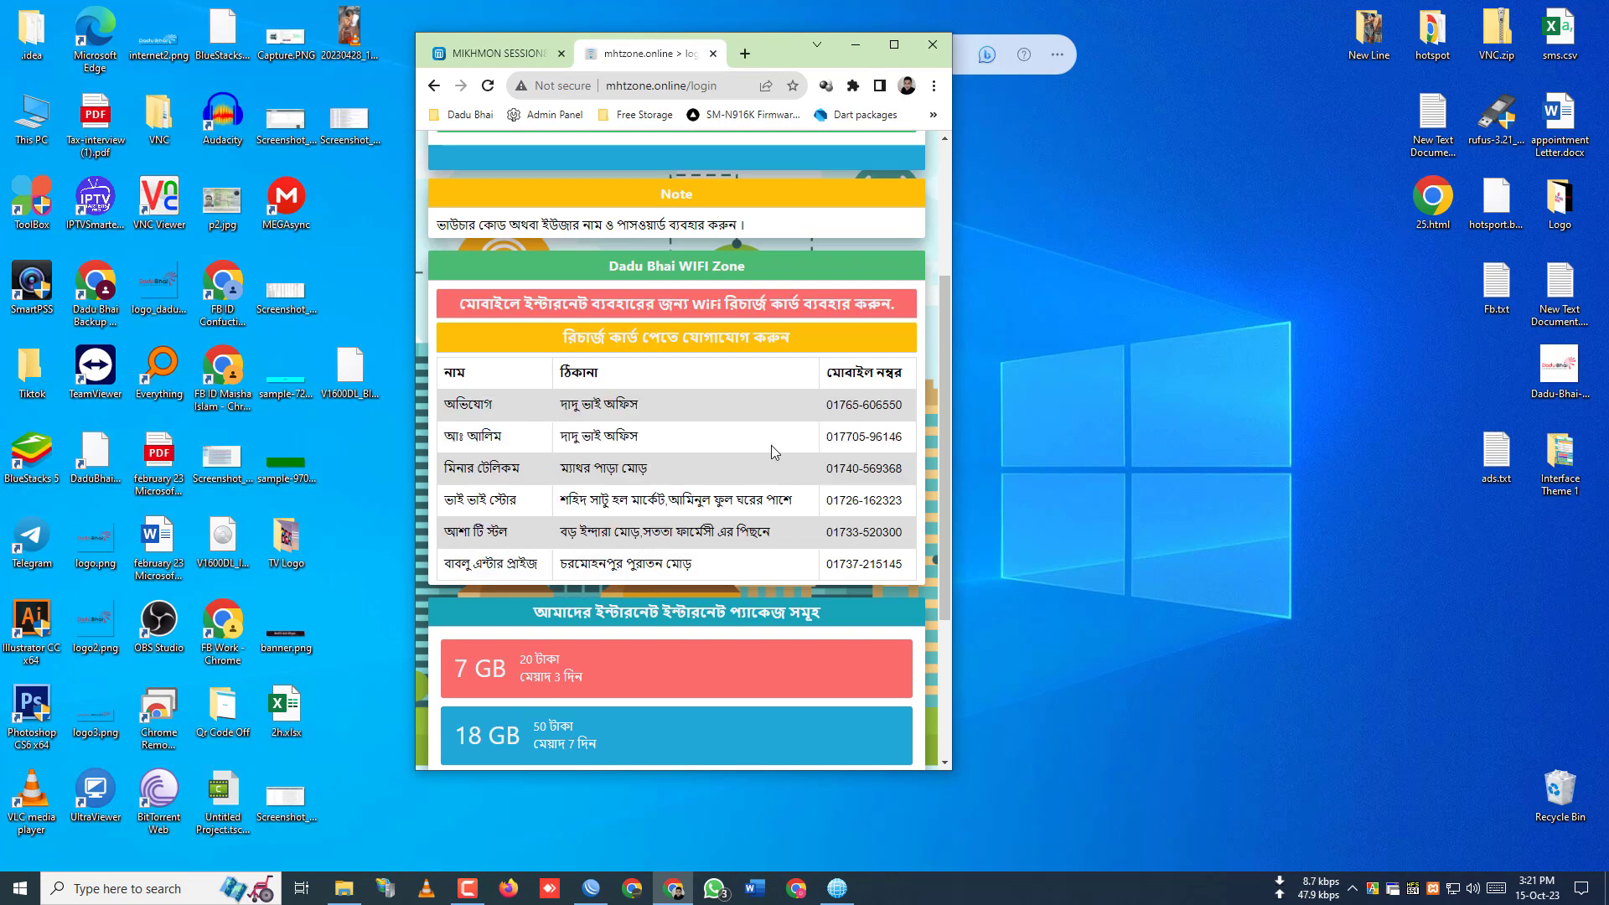
scroll(696, 432, up, 3)
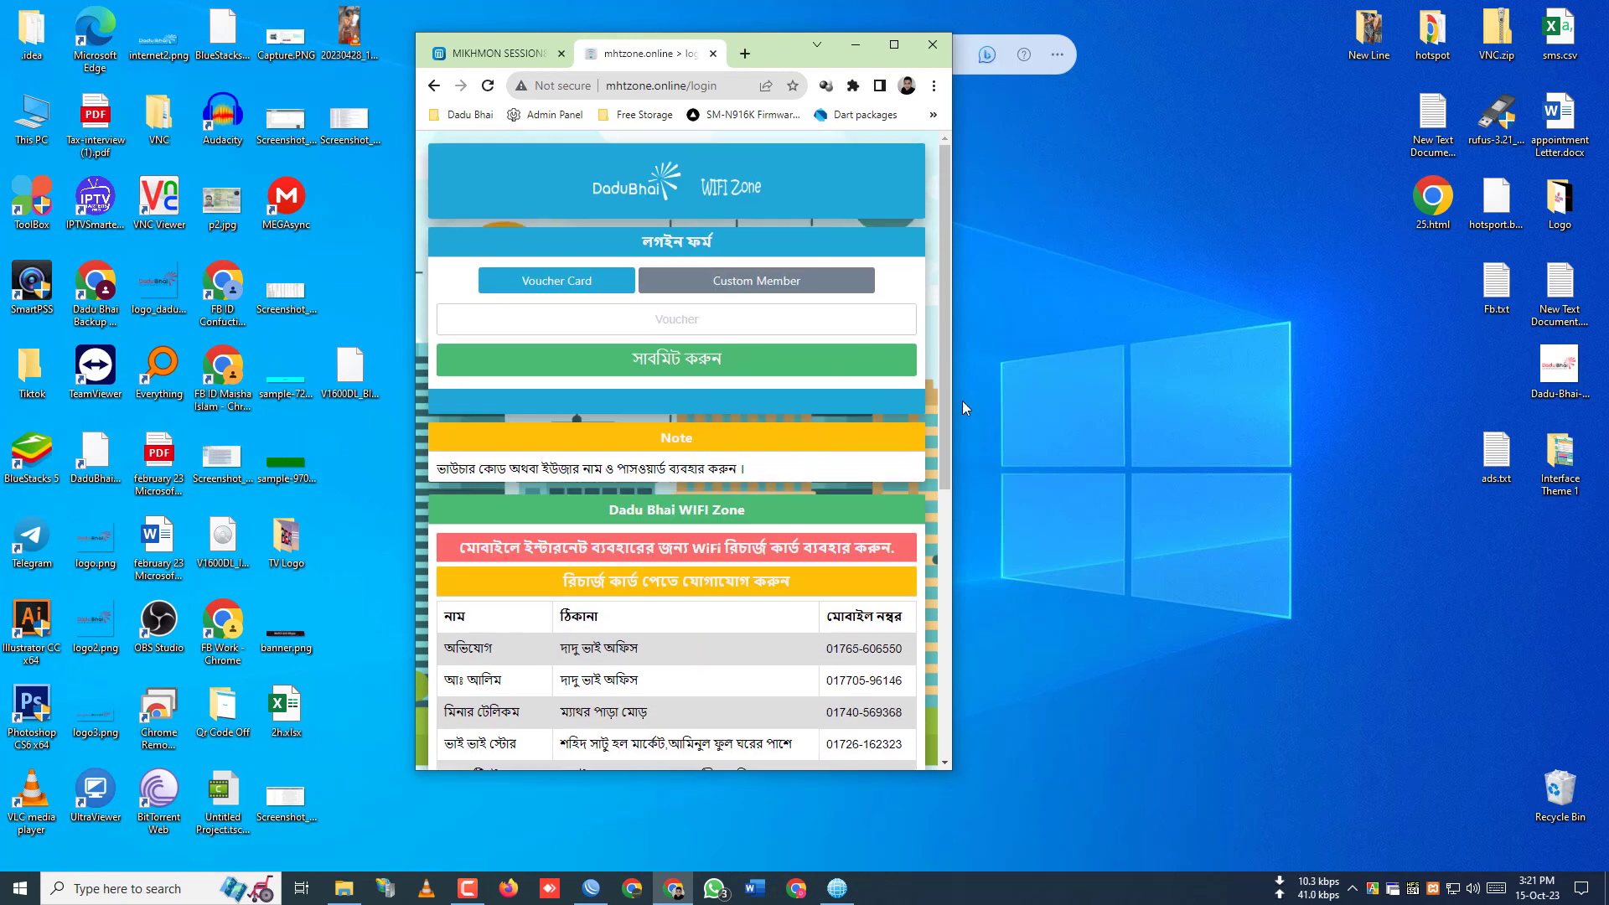
click(894, 45)
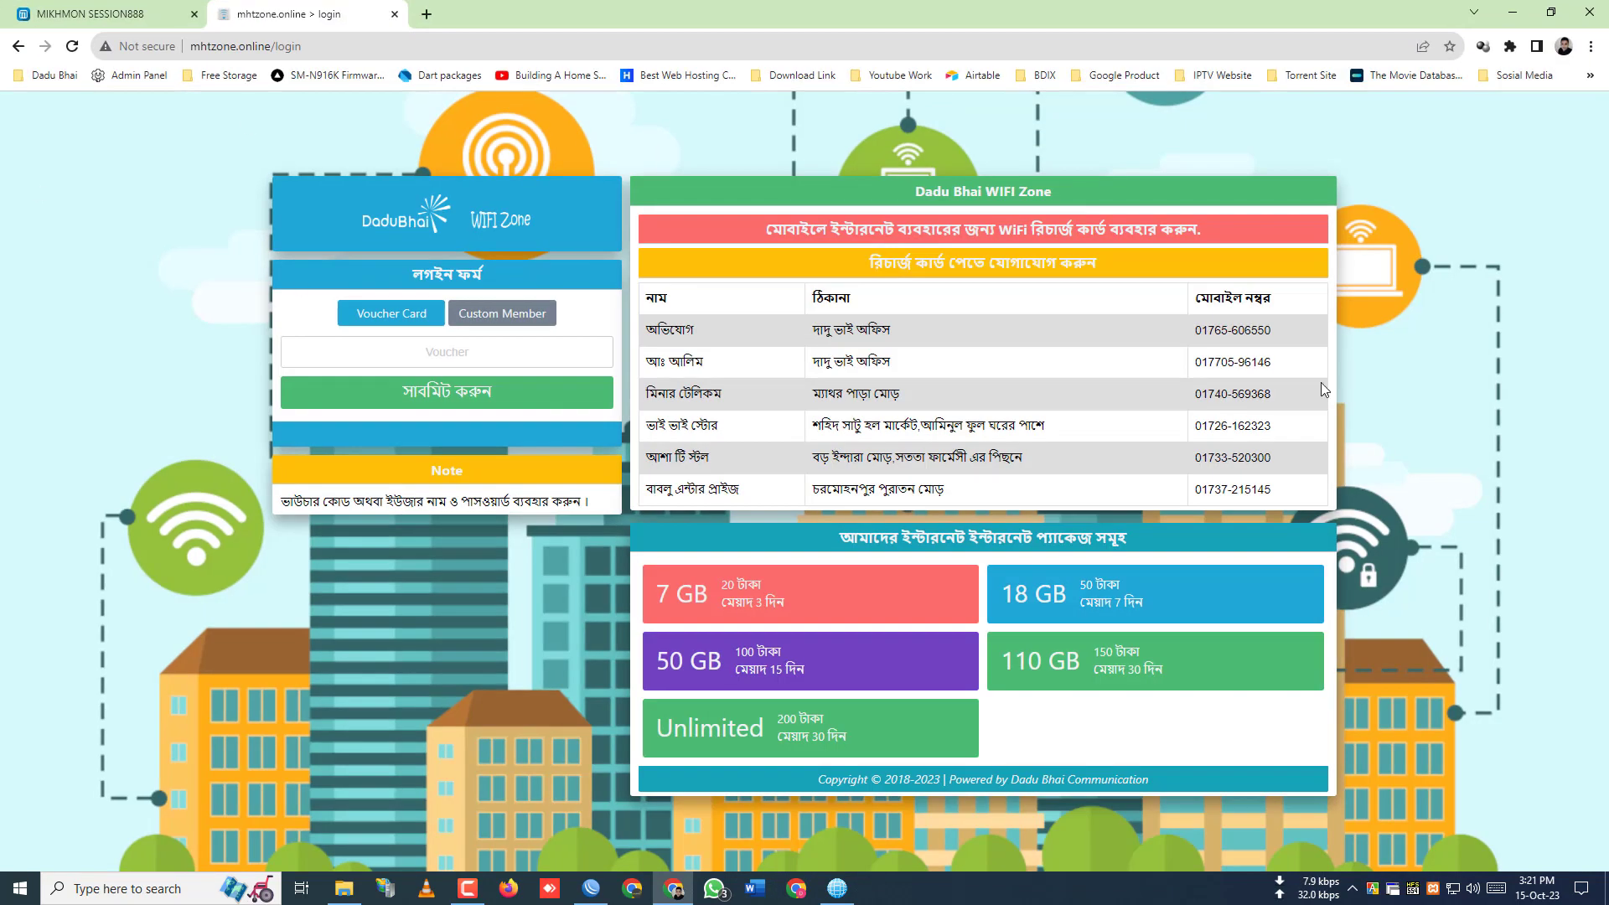
- Copy the 50-TK voucher user's code from its Mikhmon Hotspot Users record, then go back to the mhtzone login tab
click(494, 351)
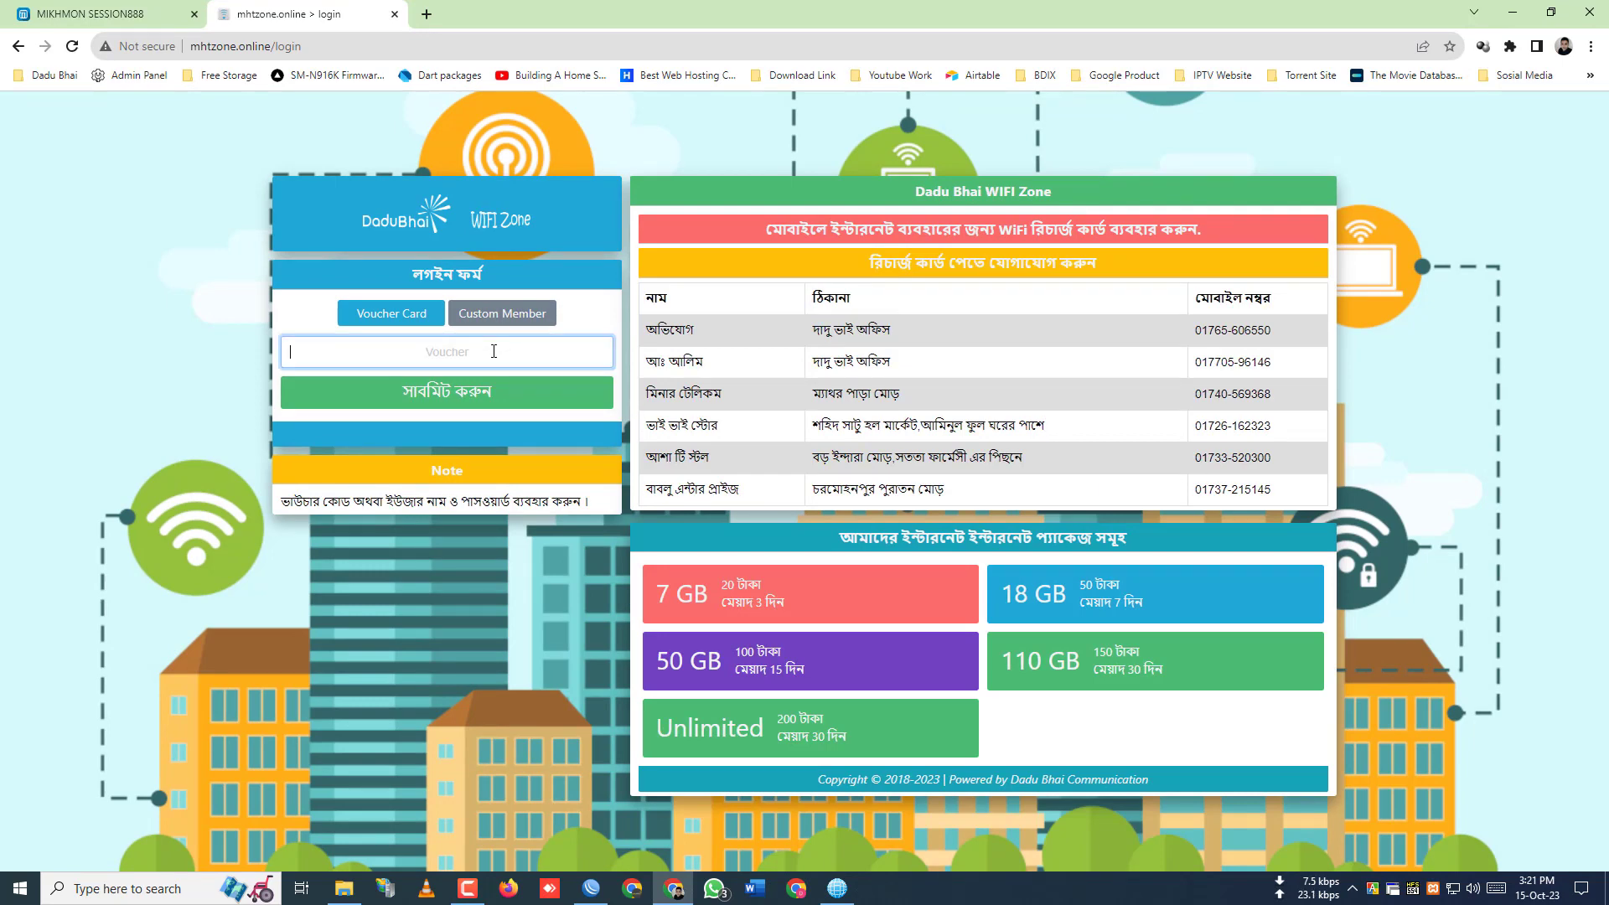
key(ctrl+Tab)
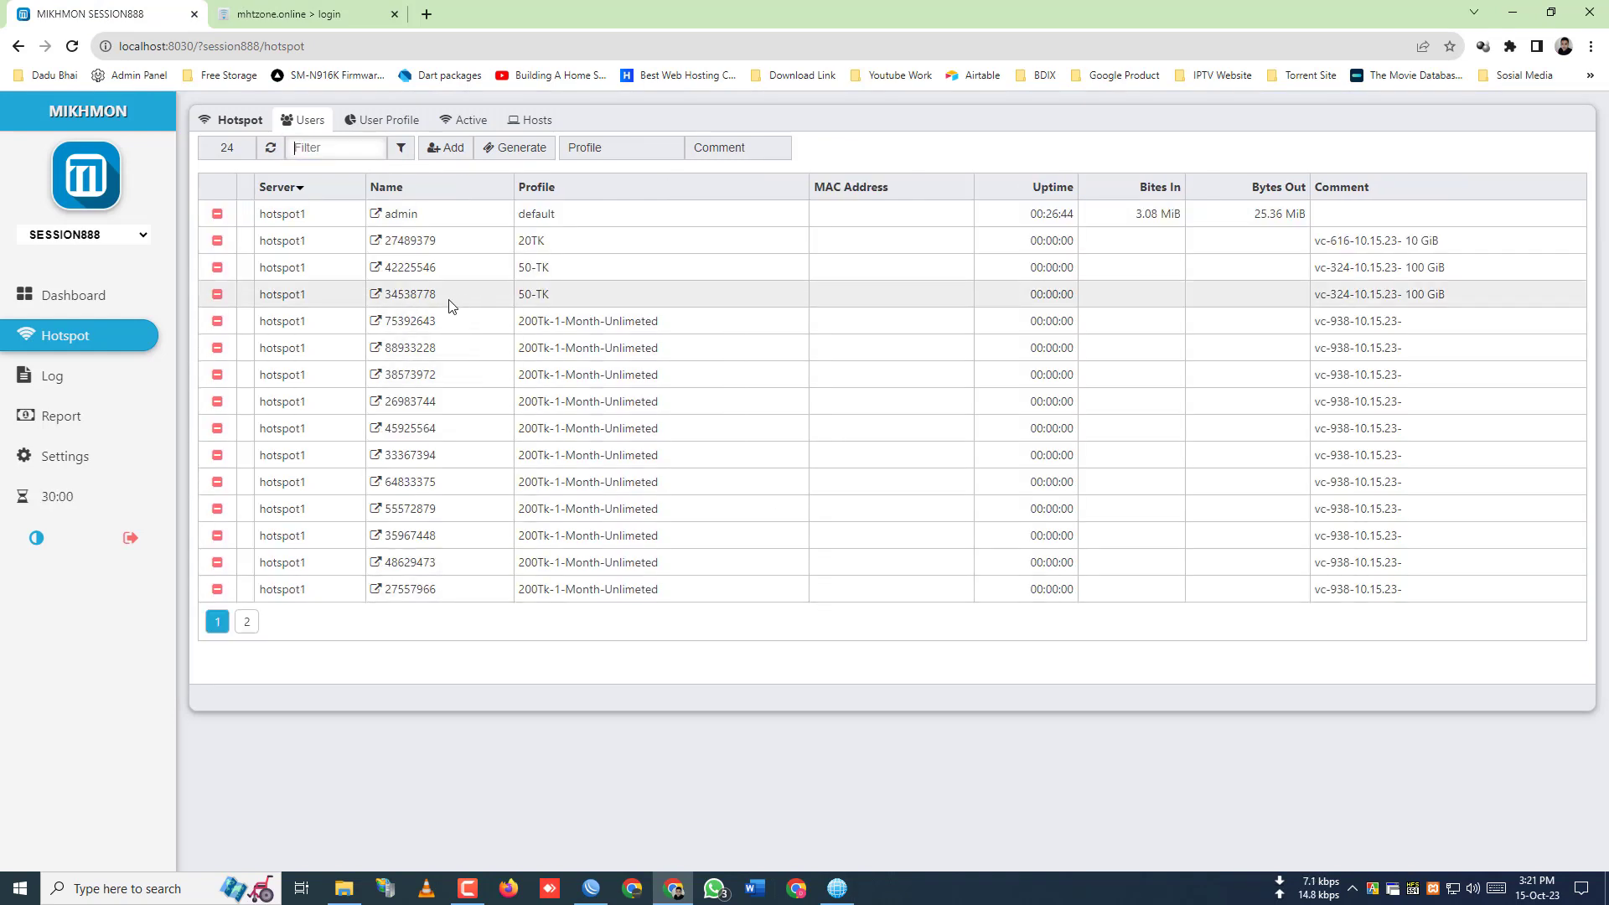
click(411, 300)
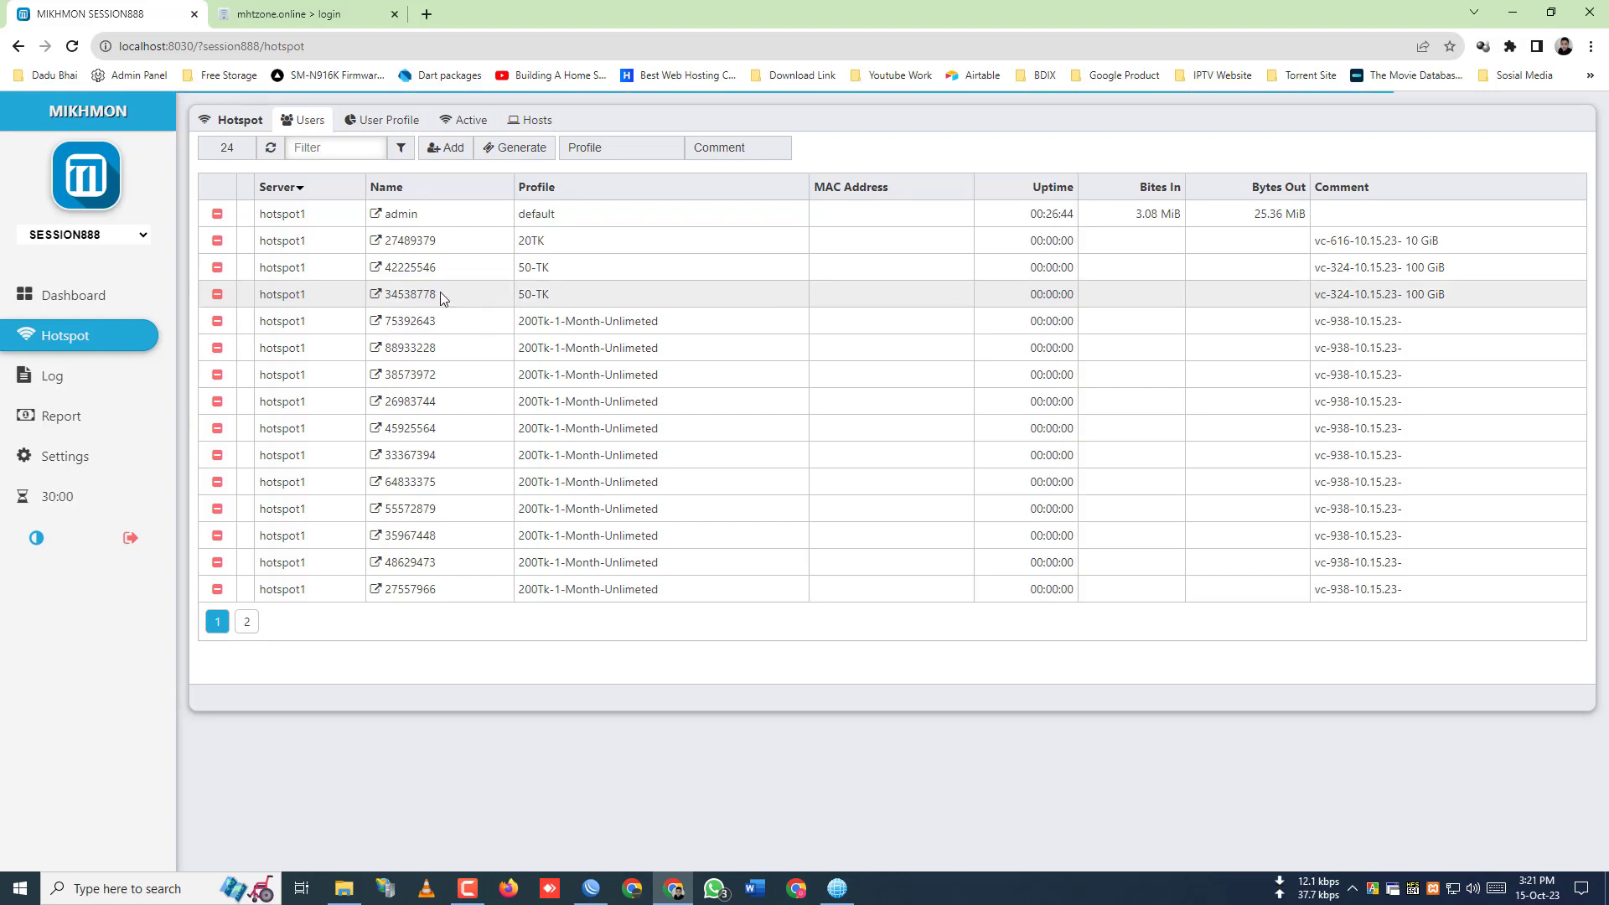
drag(438, 294, 387, 302)
right_click(395, 299)
click(427, 311)
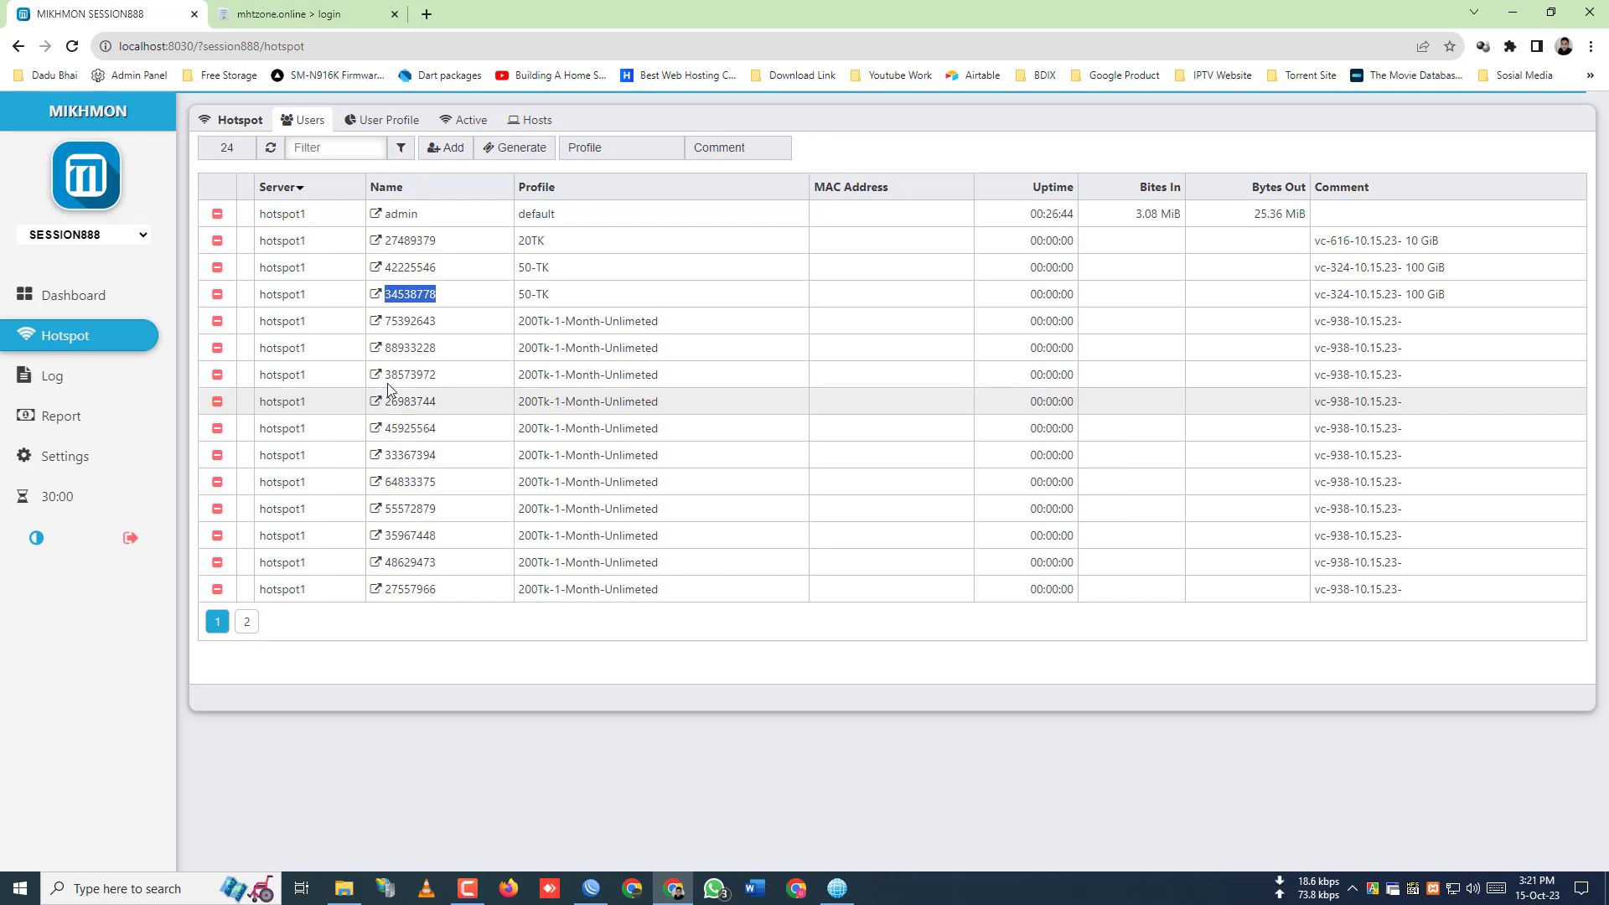
click(293, 9)
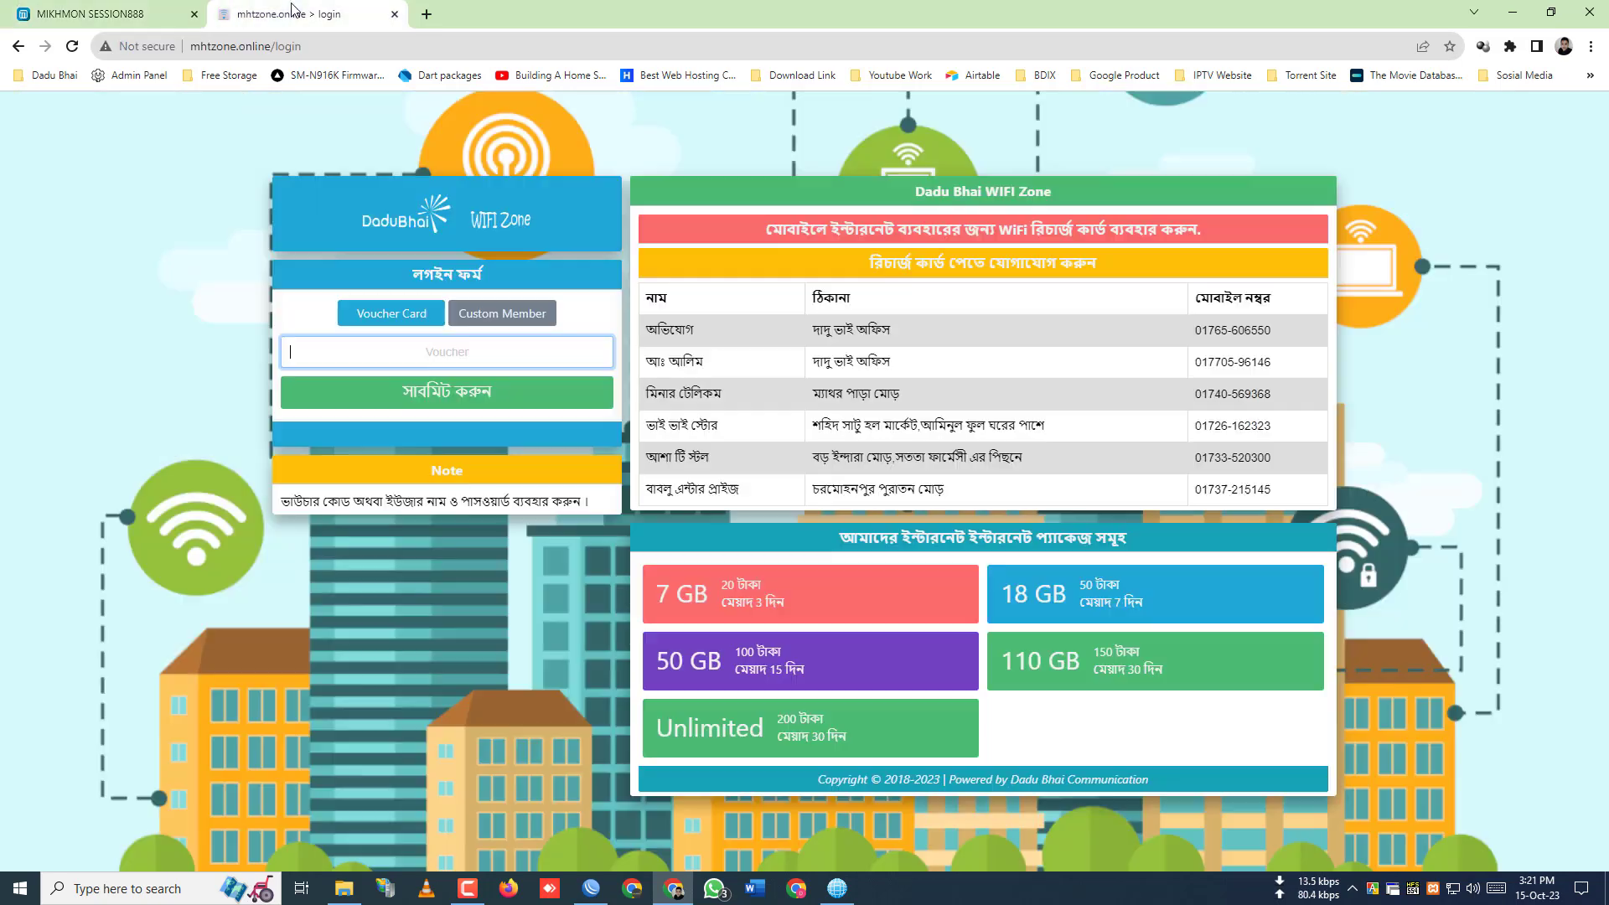
- Paste the copied voucher code into the Voucher field and log in
right_click(472, 342)
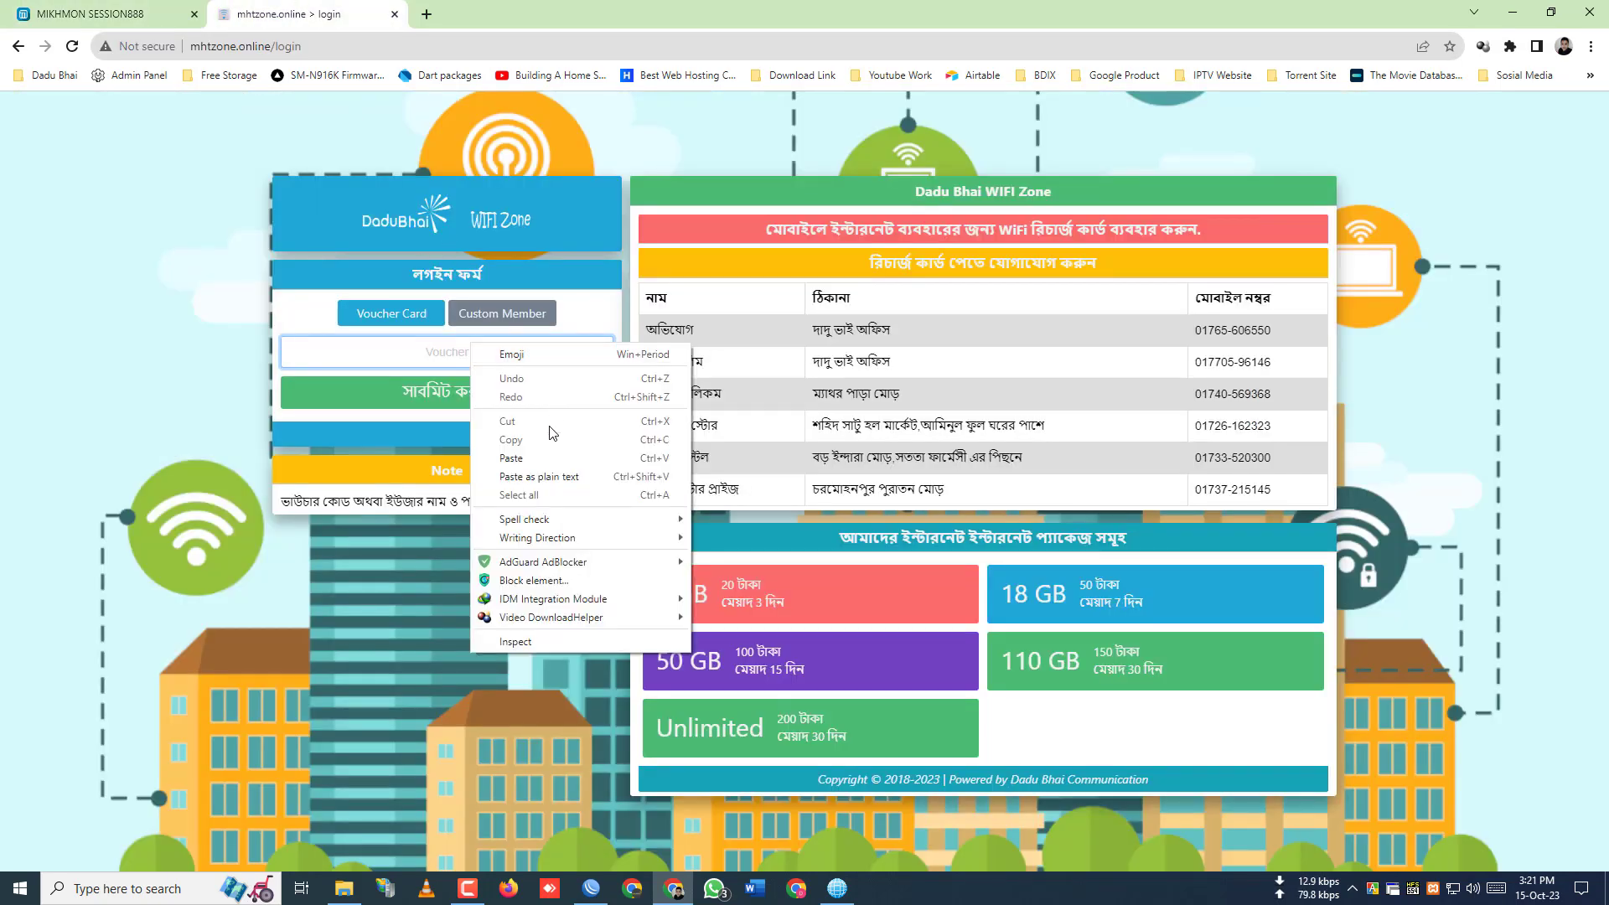
click(515, 463)
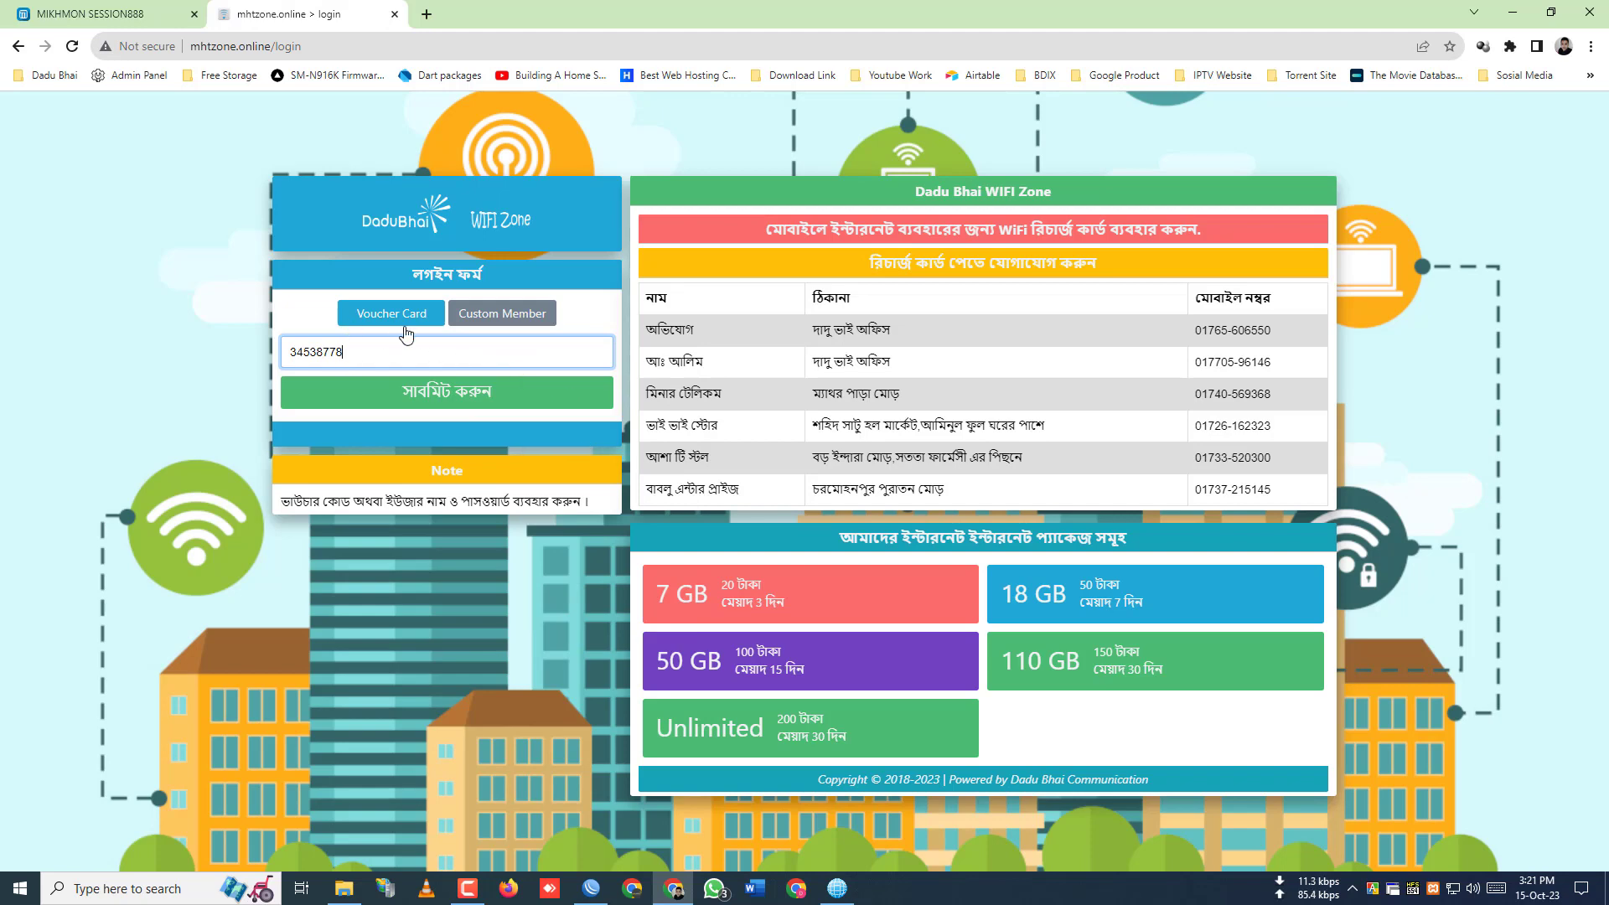
click(453, 399)
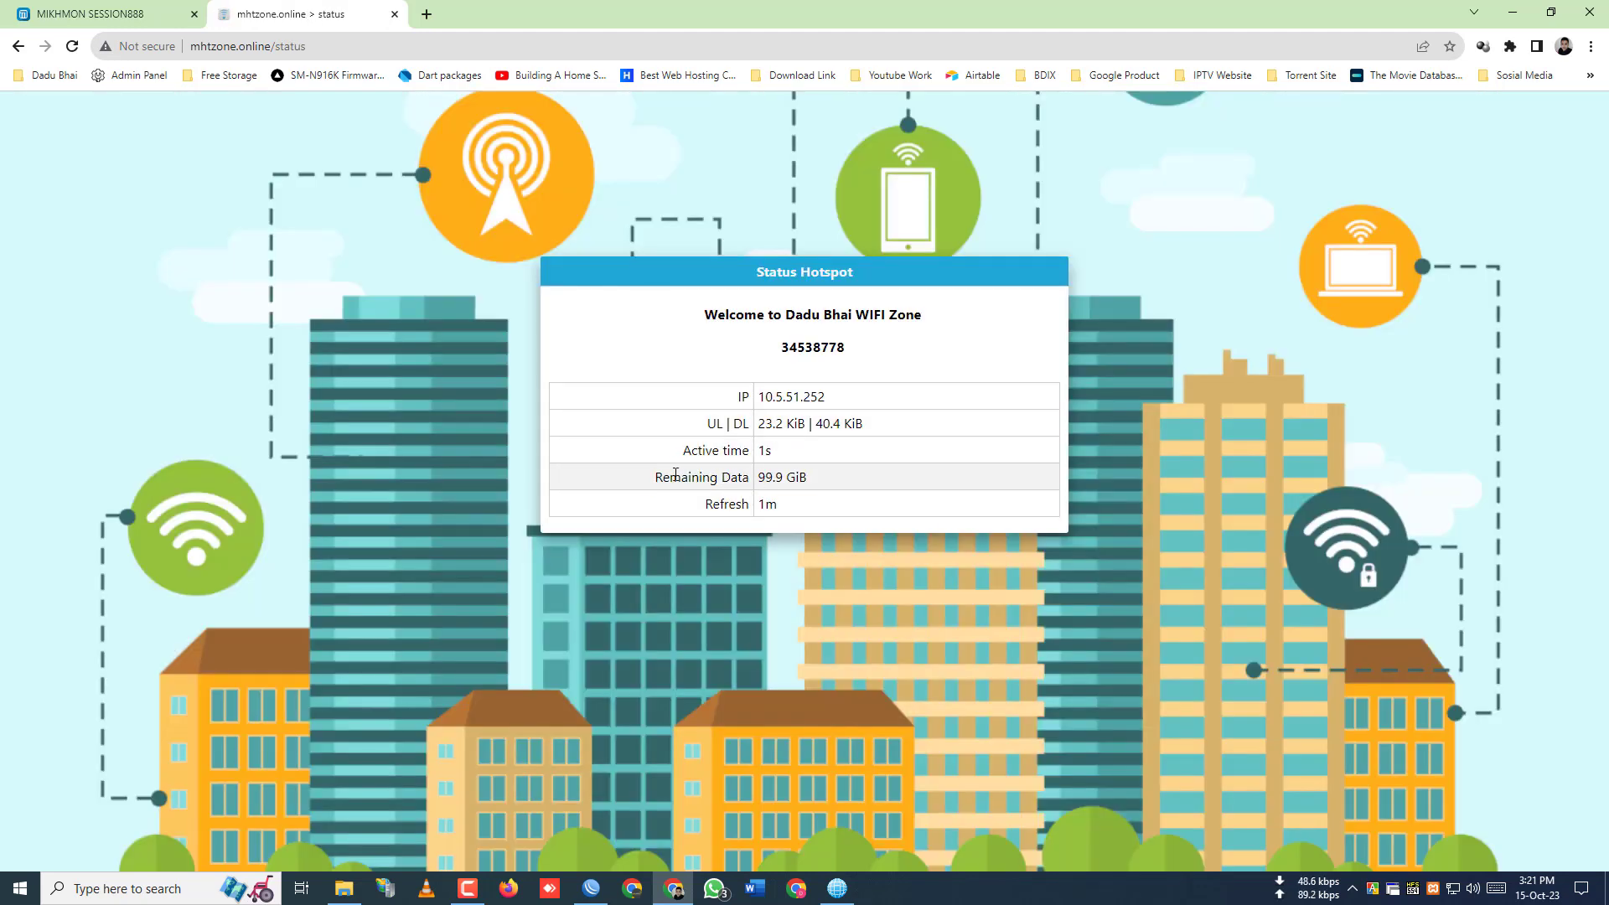
- Check the Remaining Data value and reload the status page to update usage
mouse_move(758, 479)
mouse_down()
mouse_move(830, 475)
mouse_move(730, 483)
mouse_up()
click(816, 490)
right_click(1312, 382)
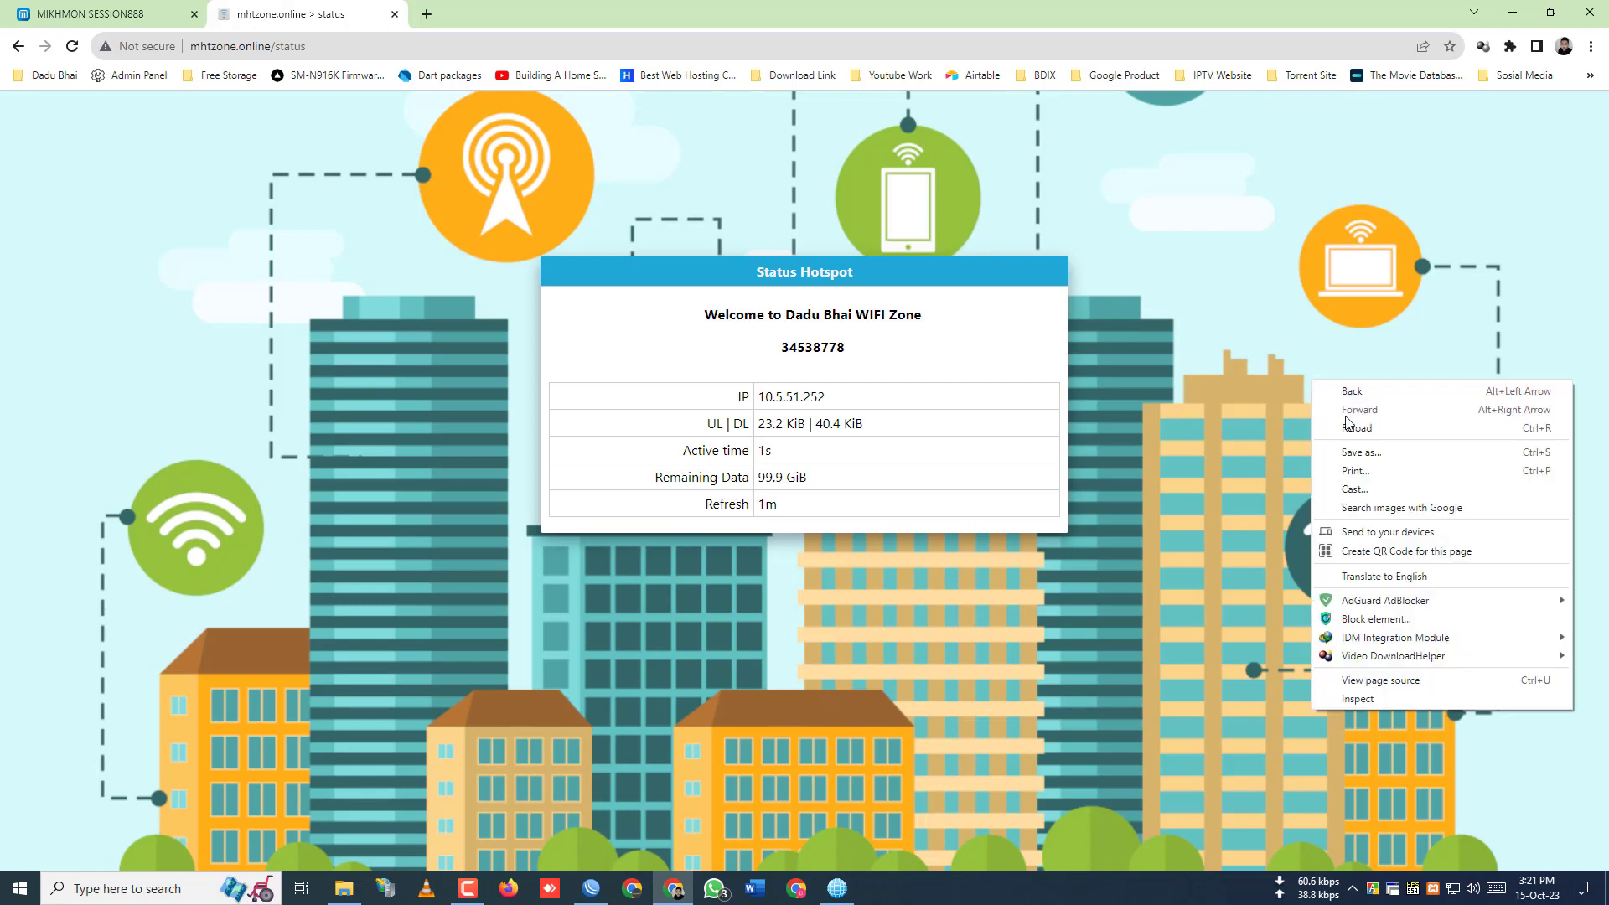
click(1355, 428)
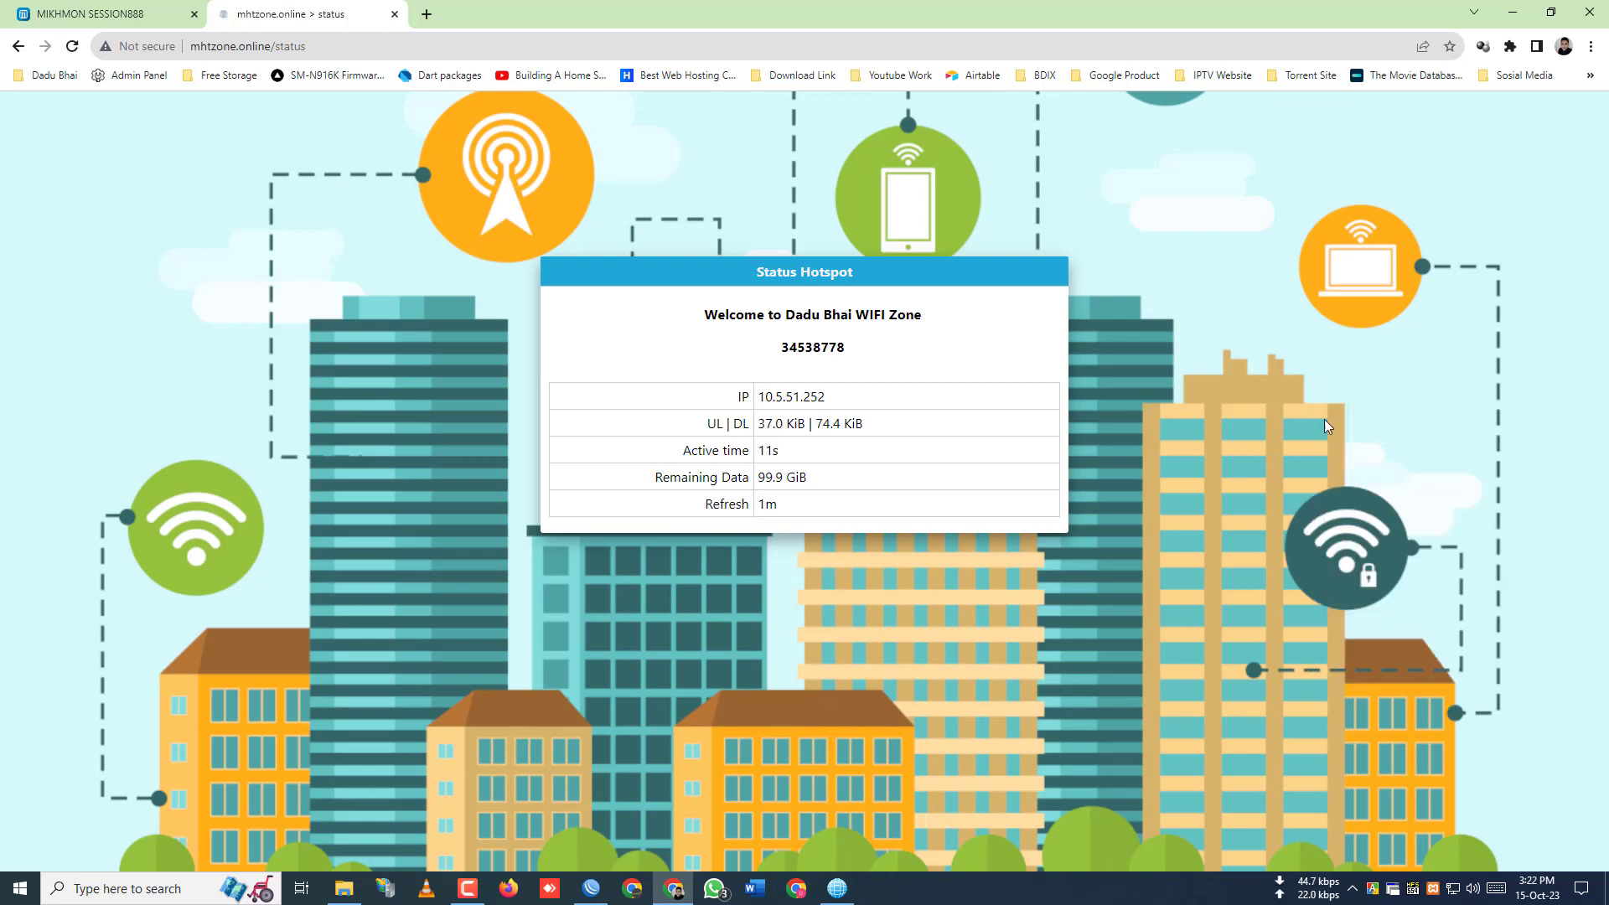
- Generate traffic by opening and closing YouTube, then reload the status page showing 1139.8 downloaded
click(427, 14)
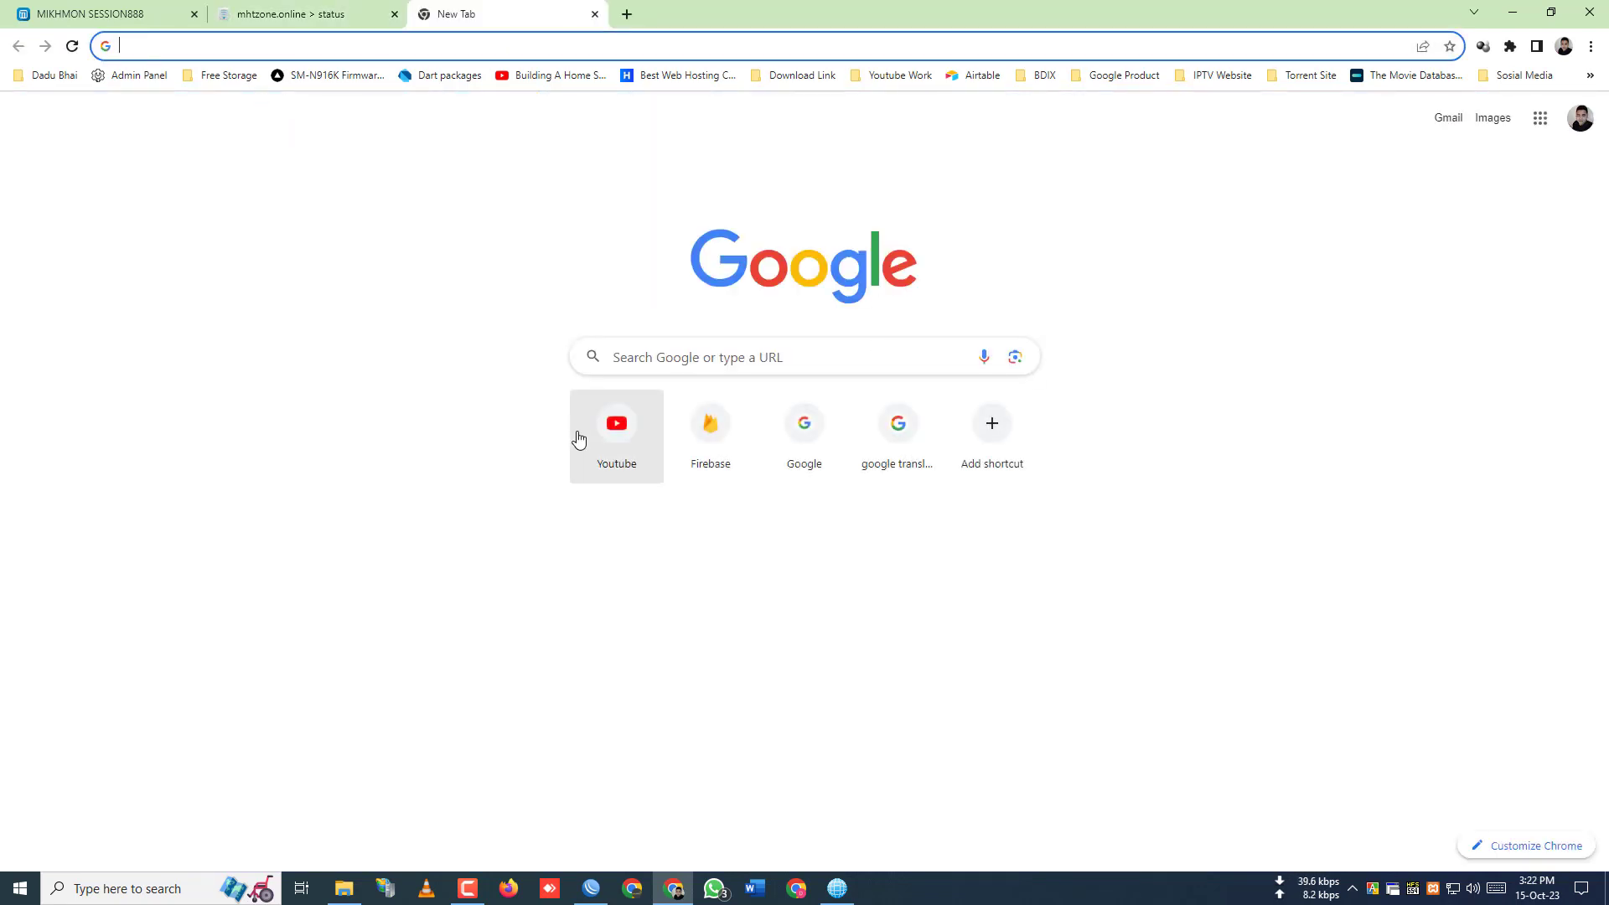
click(579, 439)
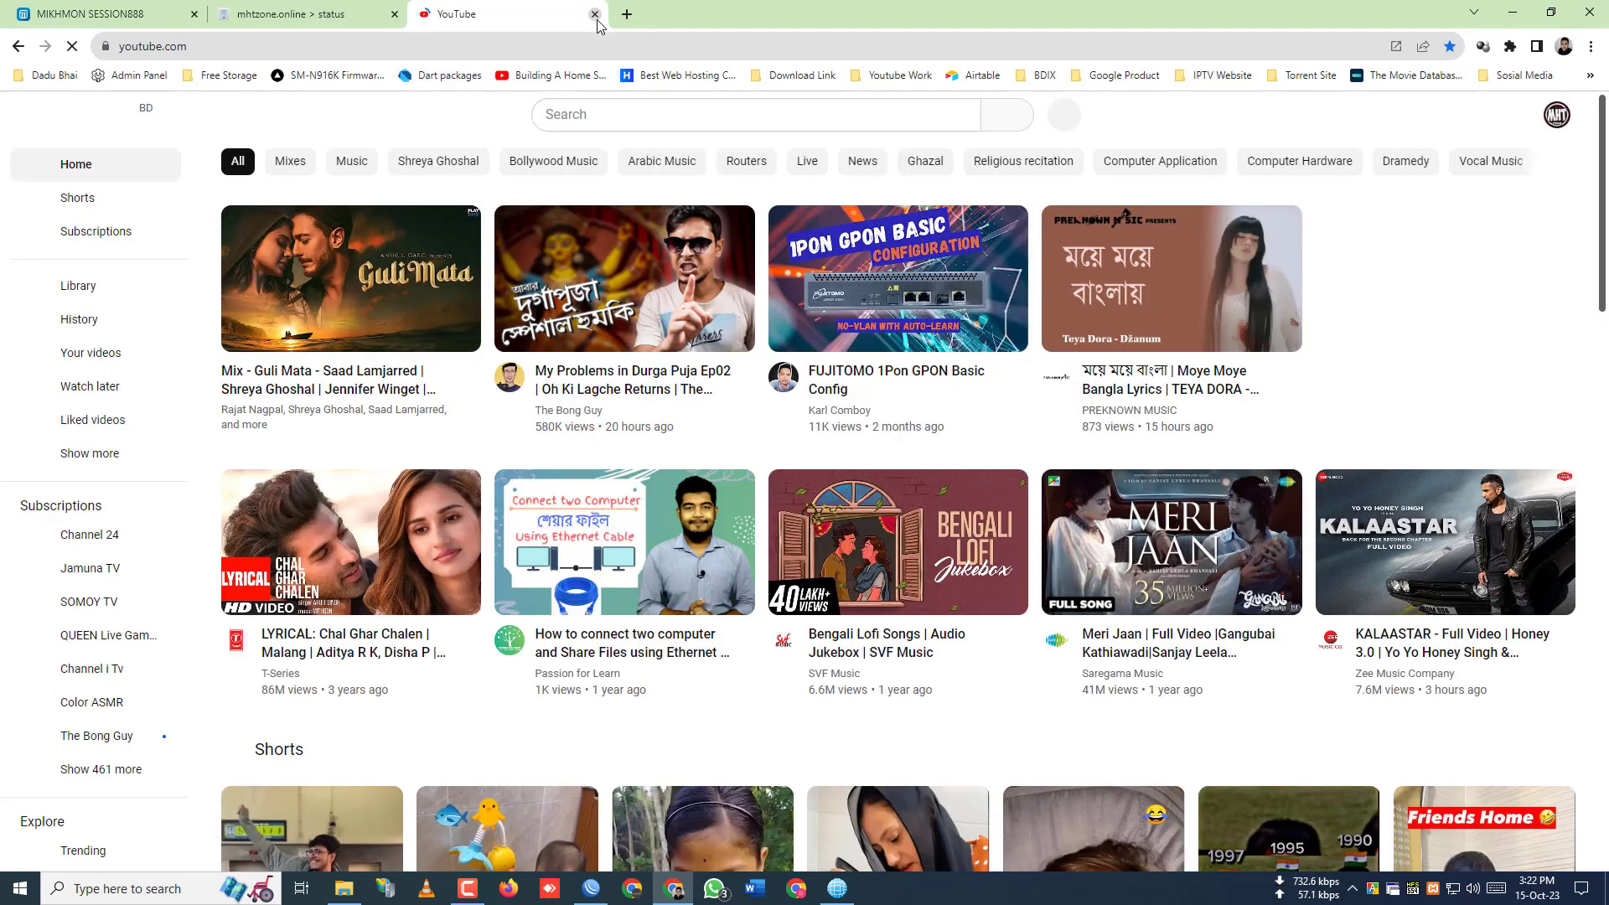
click(595, 15)
right_click(1111, 404)
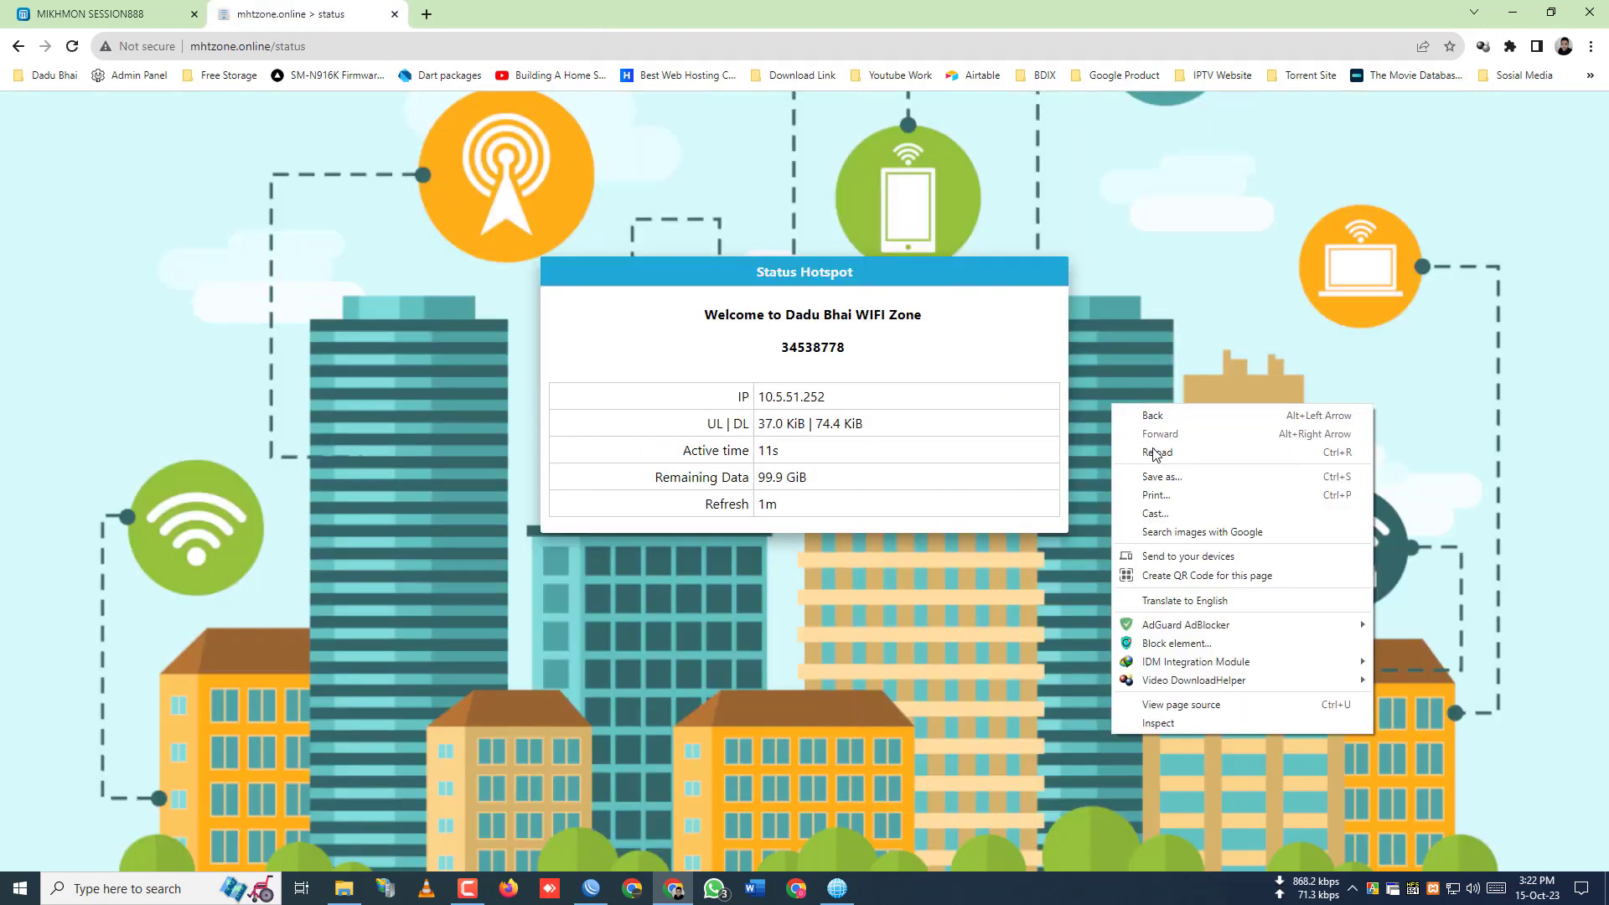
click(1155, 453)
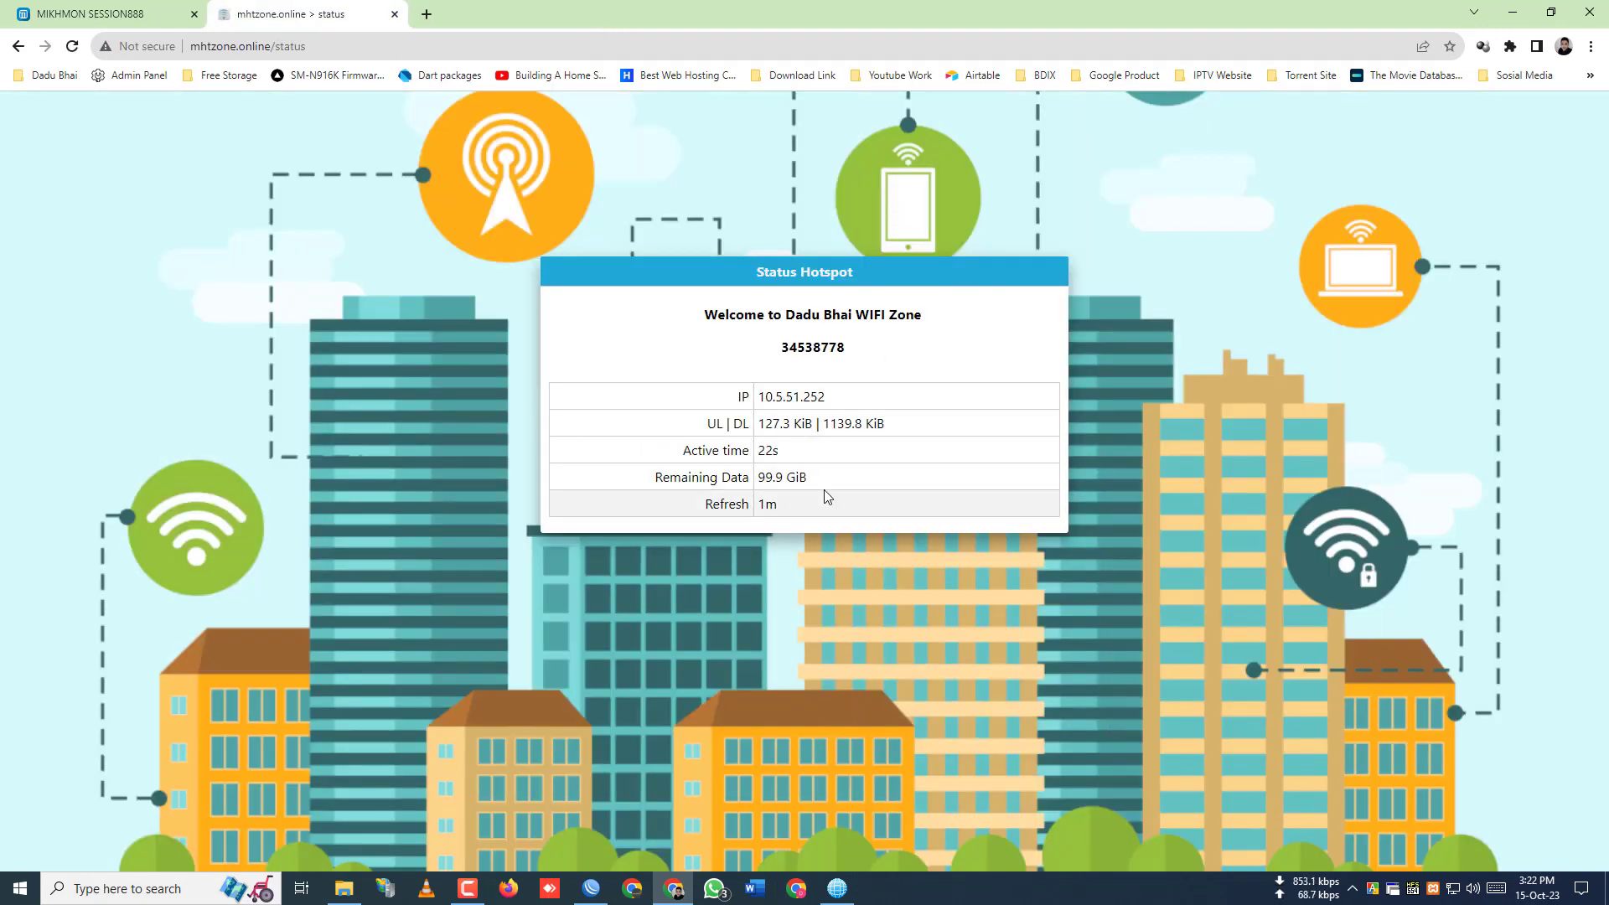
drag(824, 433, 894, 438)
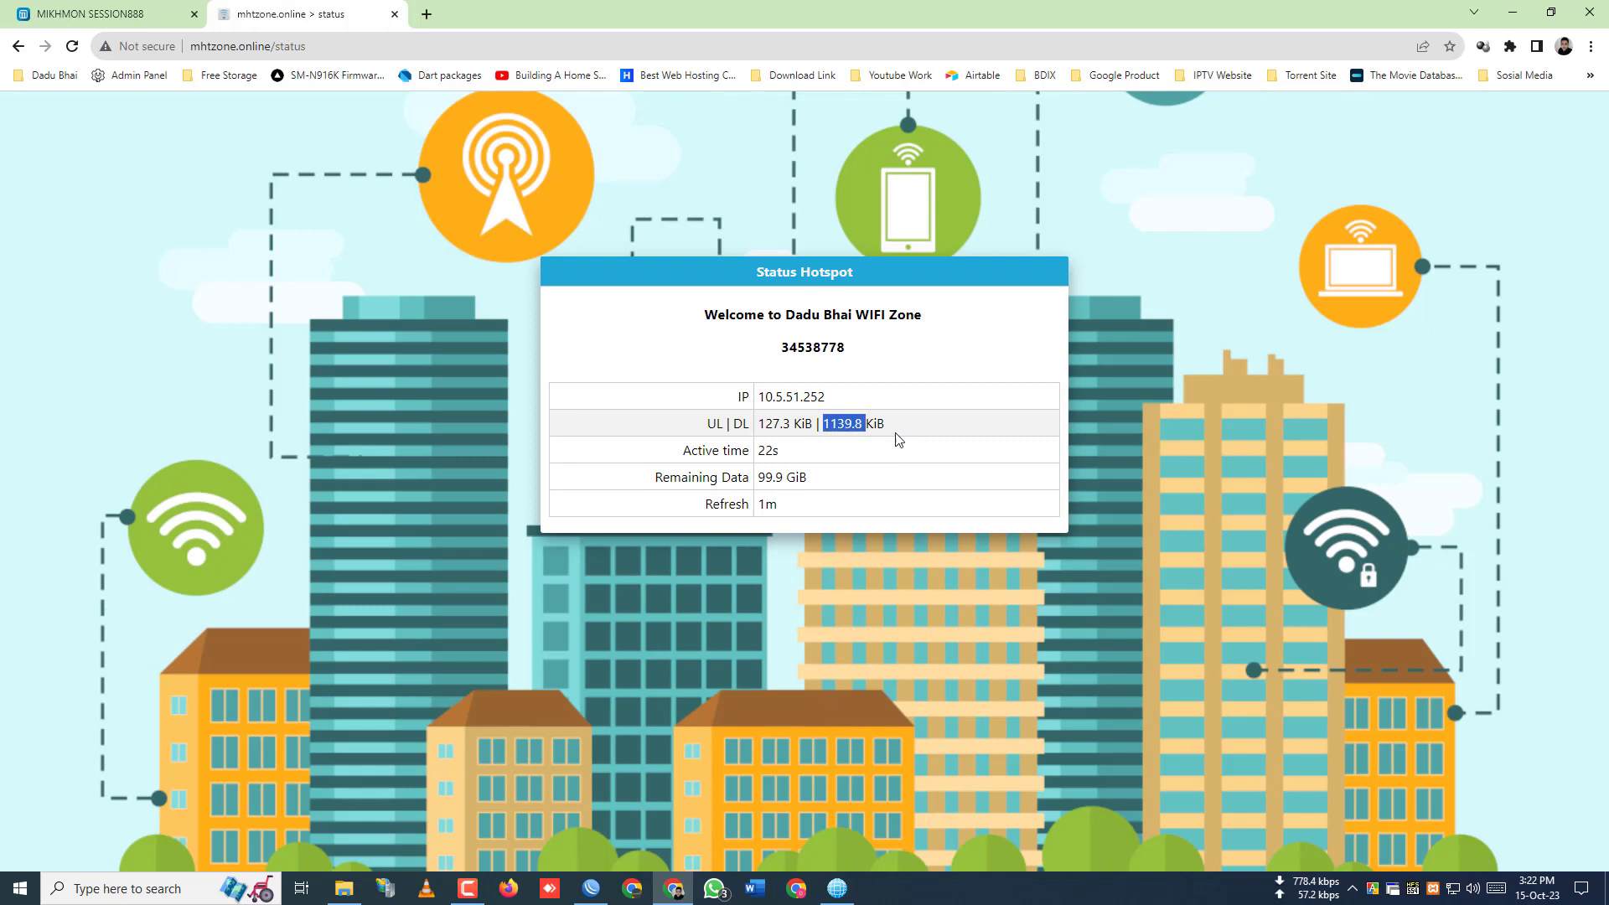
click(894, 438)
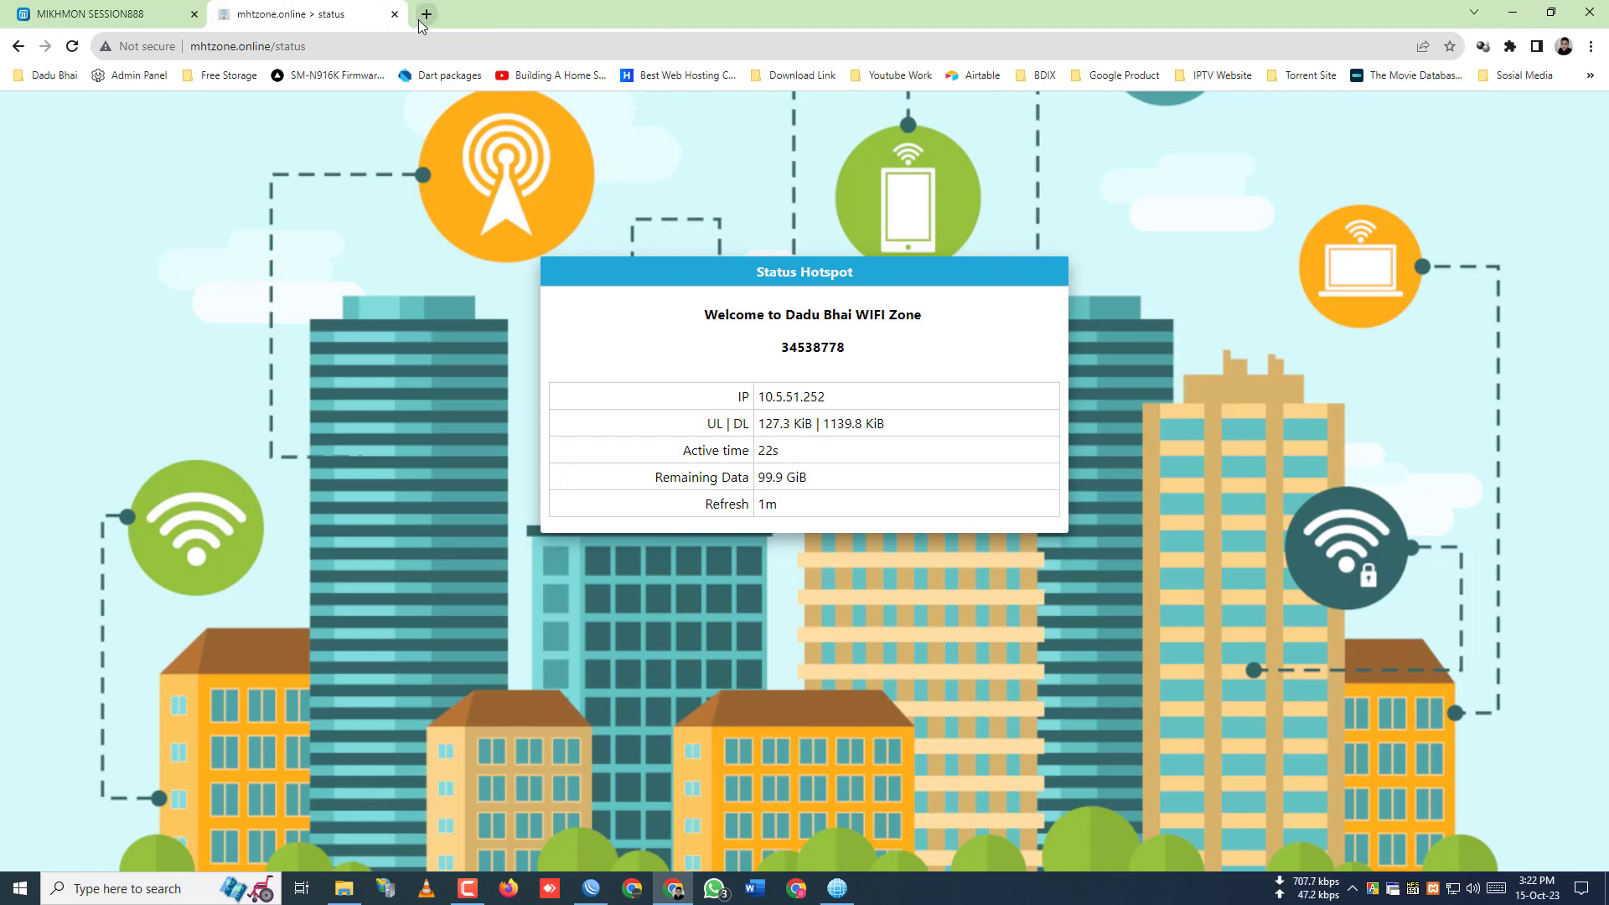
click(426, 13)
- Run the Fast.com test to 5.8 Mbps, show latency details, stop the upload test, and close it
text(fast)
key(Return)
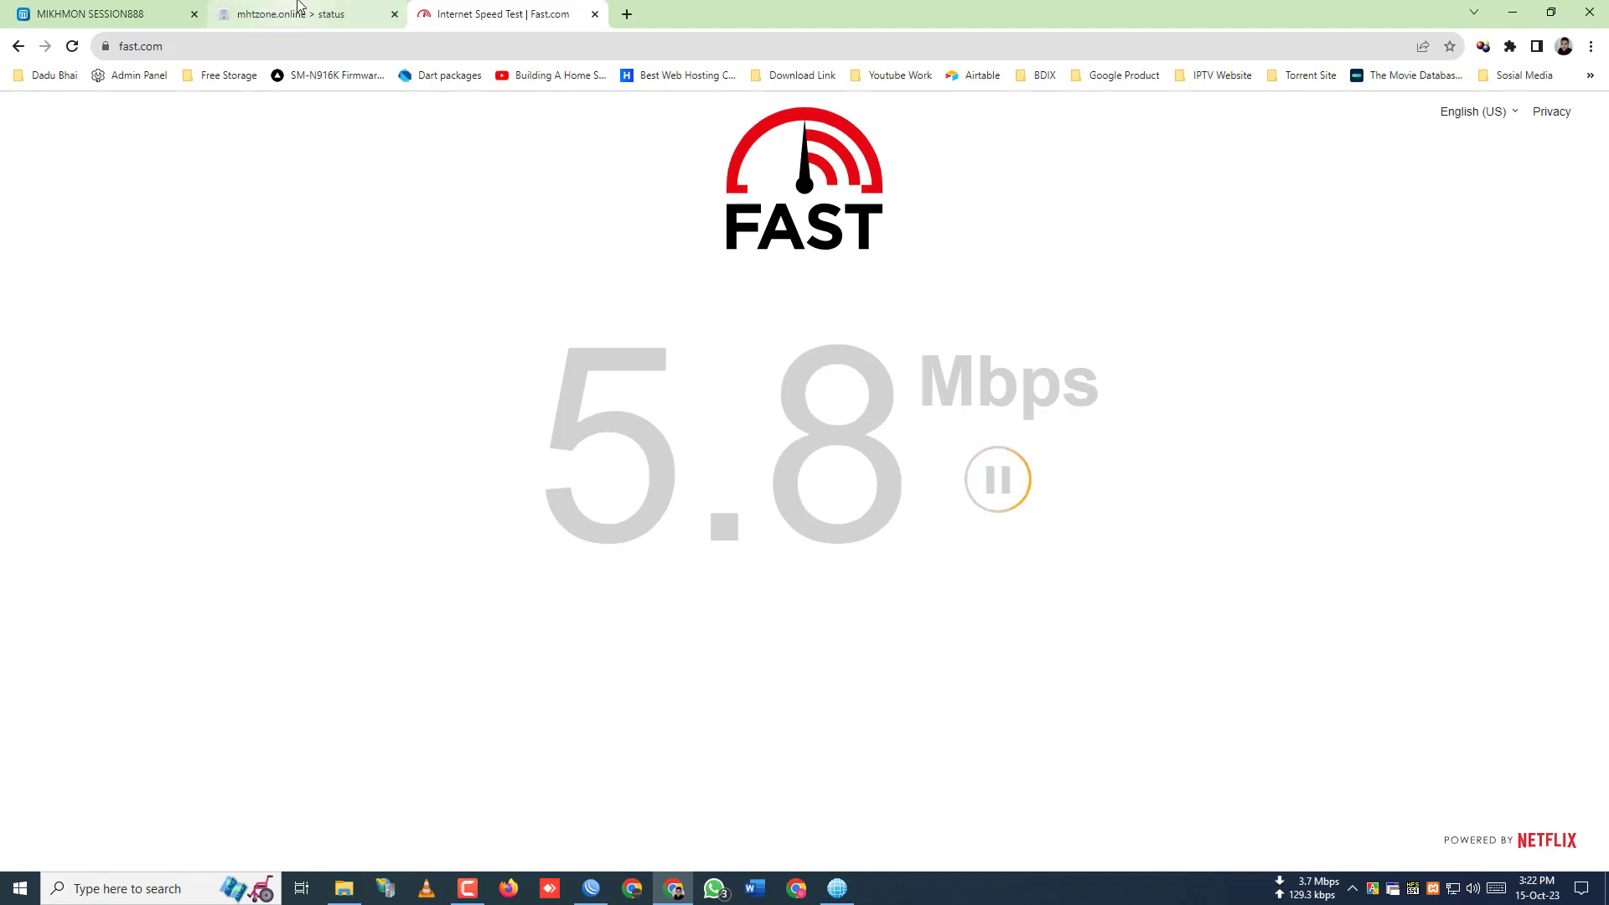
click(818, 649)
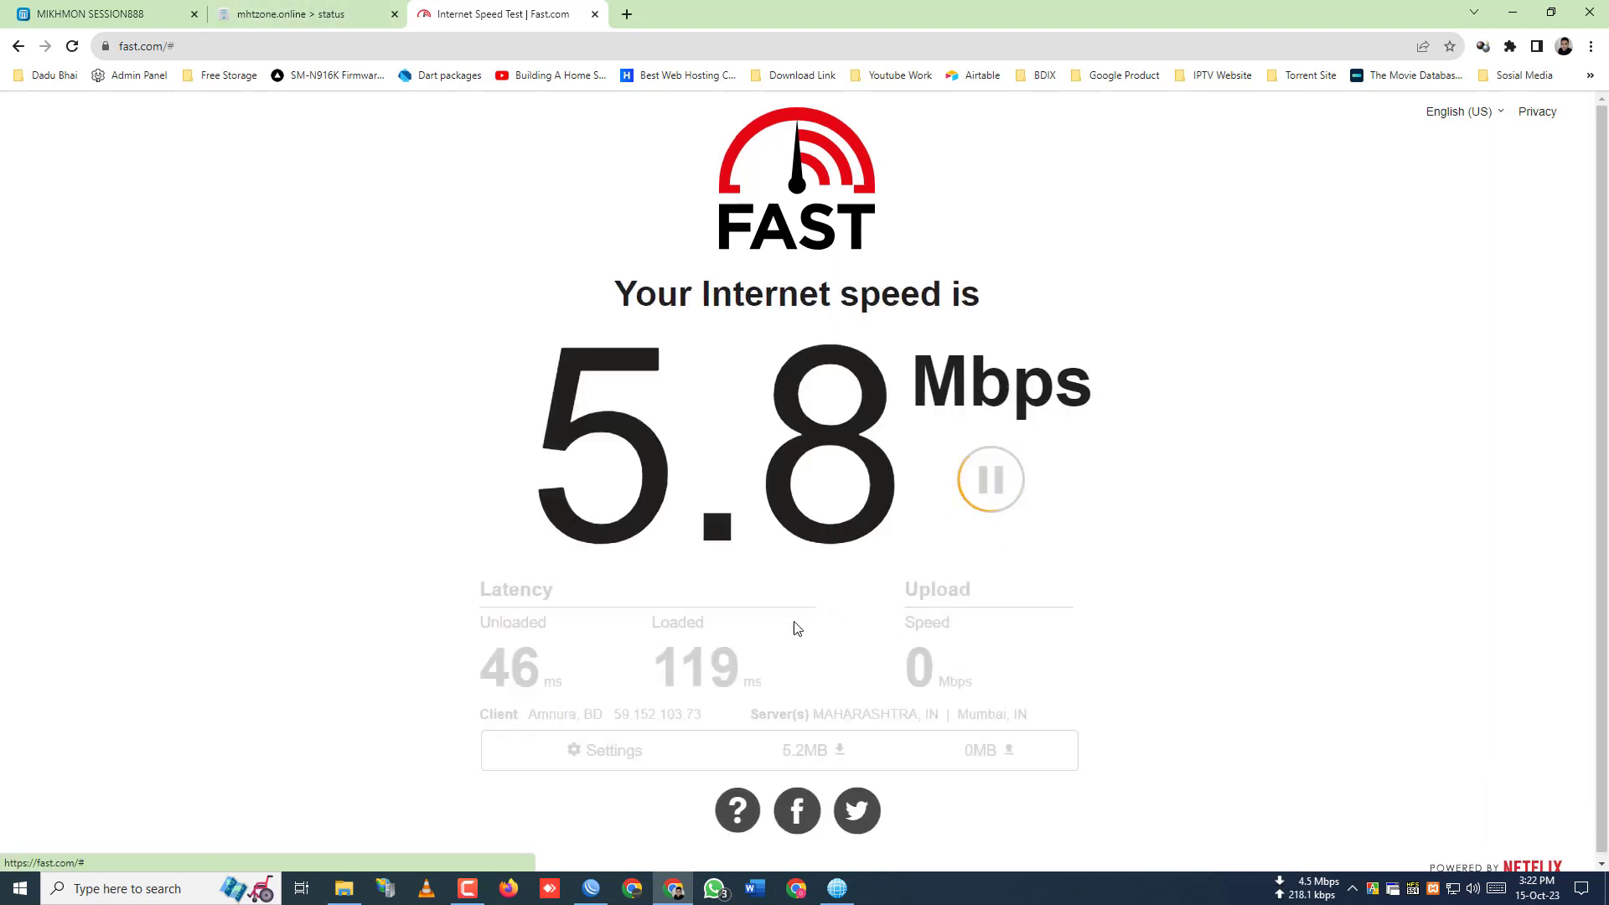
click(970, 495)
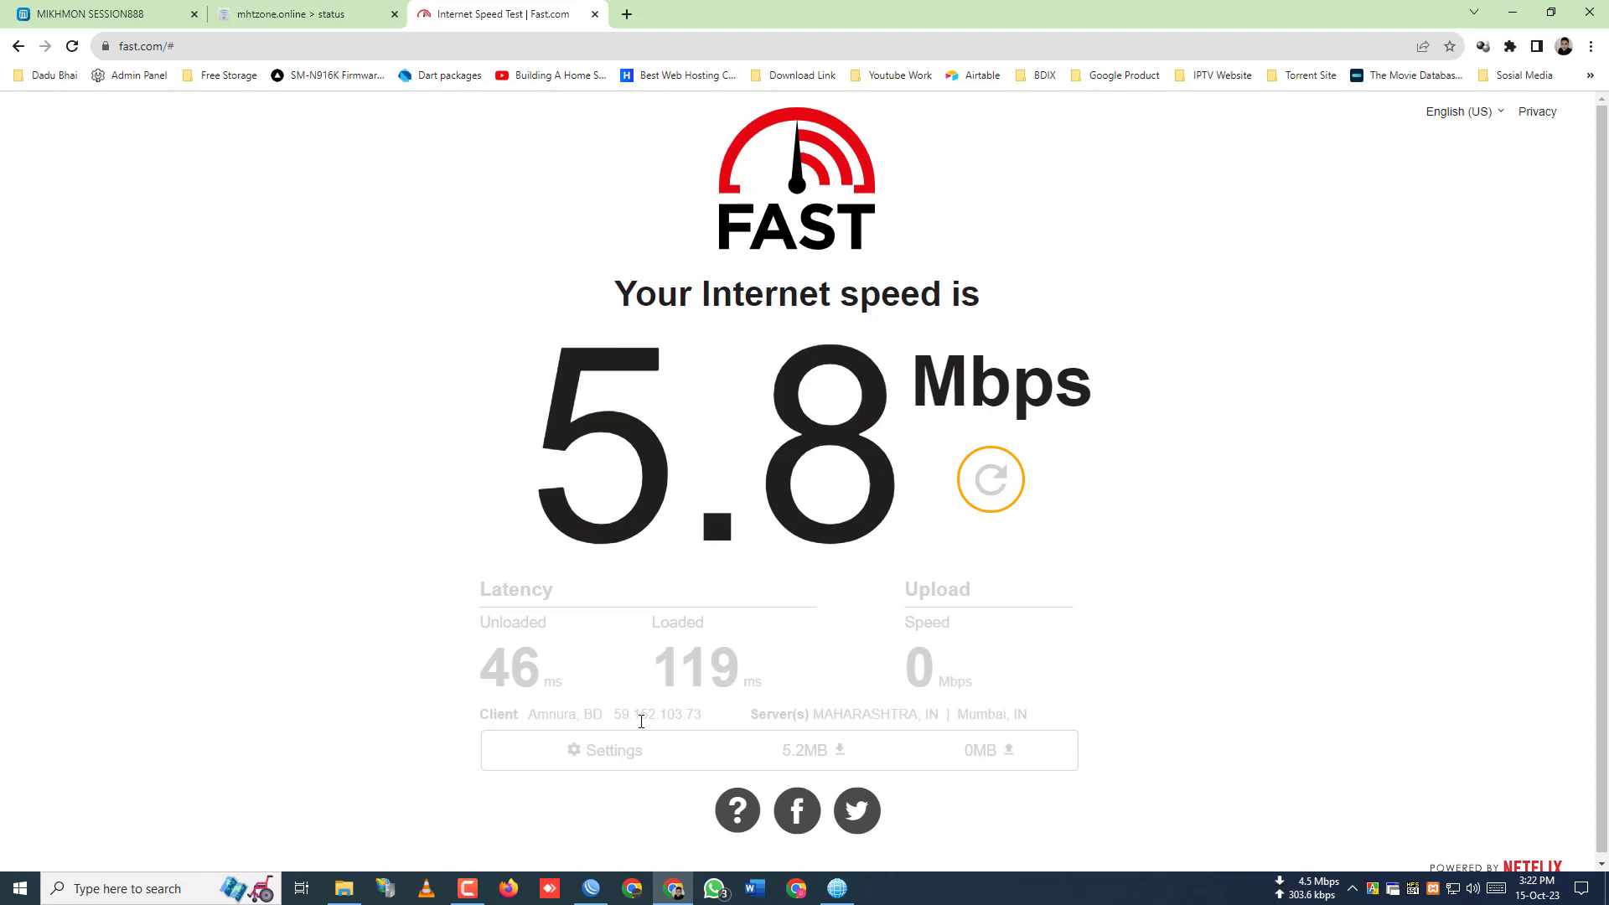
click(594, 14)
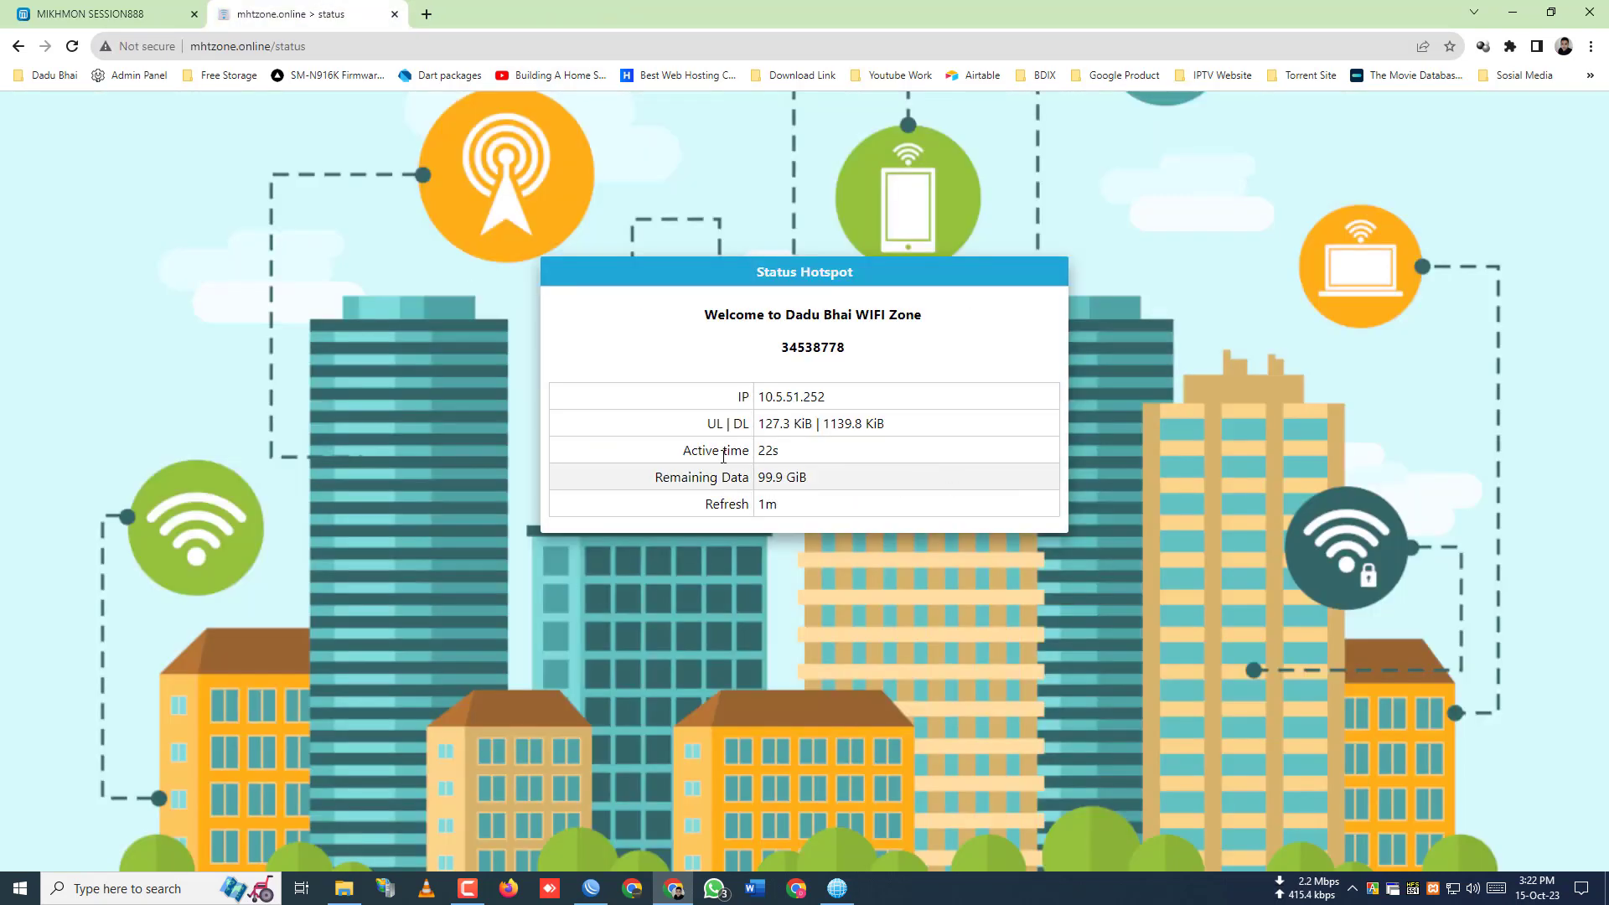
- Reload the hotspot status page so it shows 6.6 MiB downloaded and 48s active
right_click(972, 423)
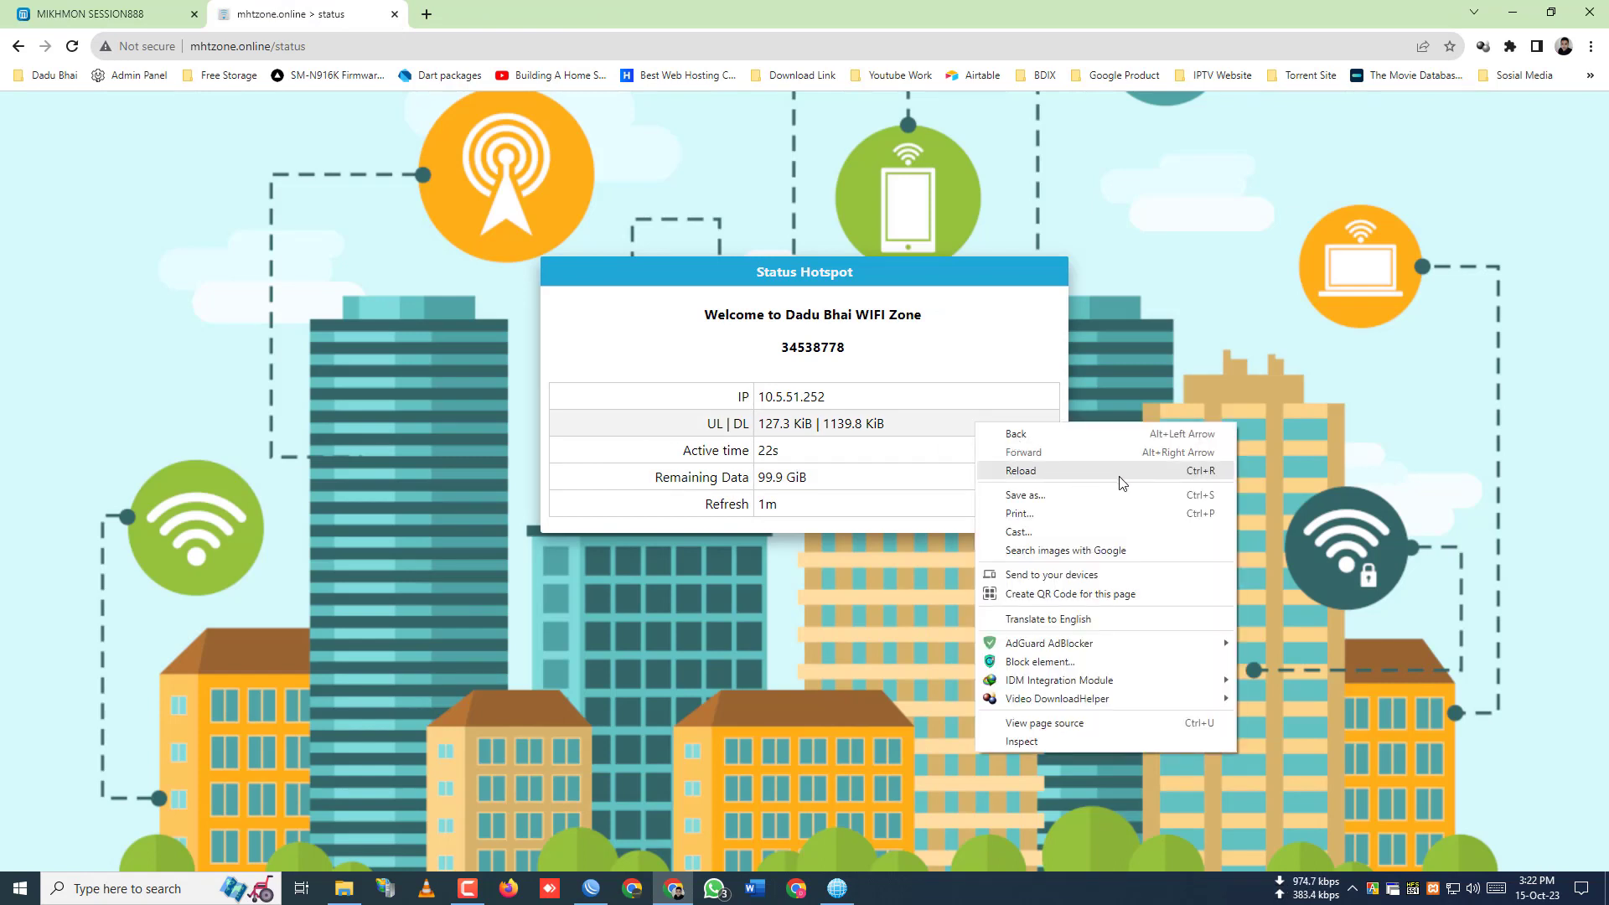
click(1108, 476)
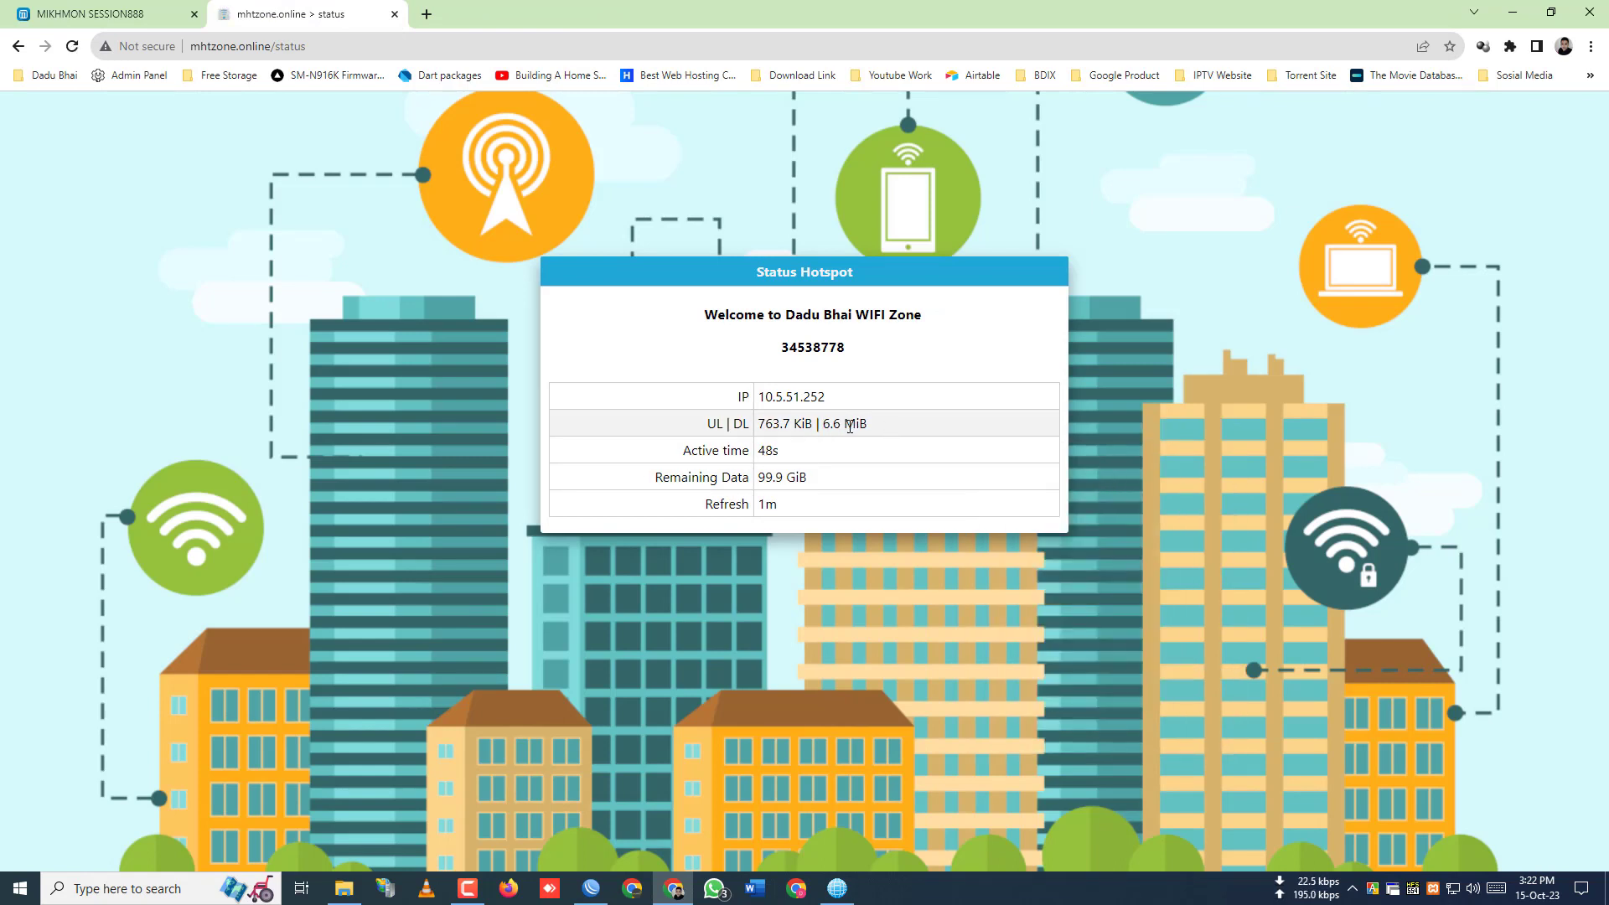
double_click(763, 479)
click(855, 535)
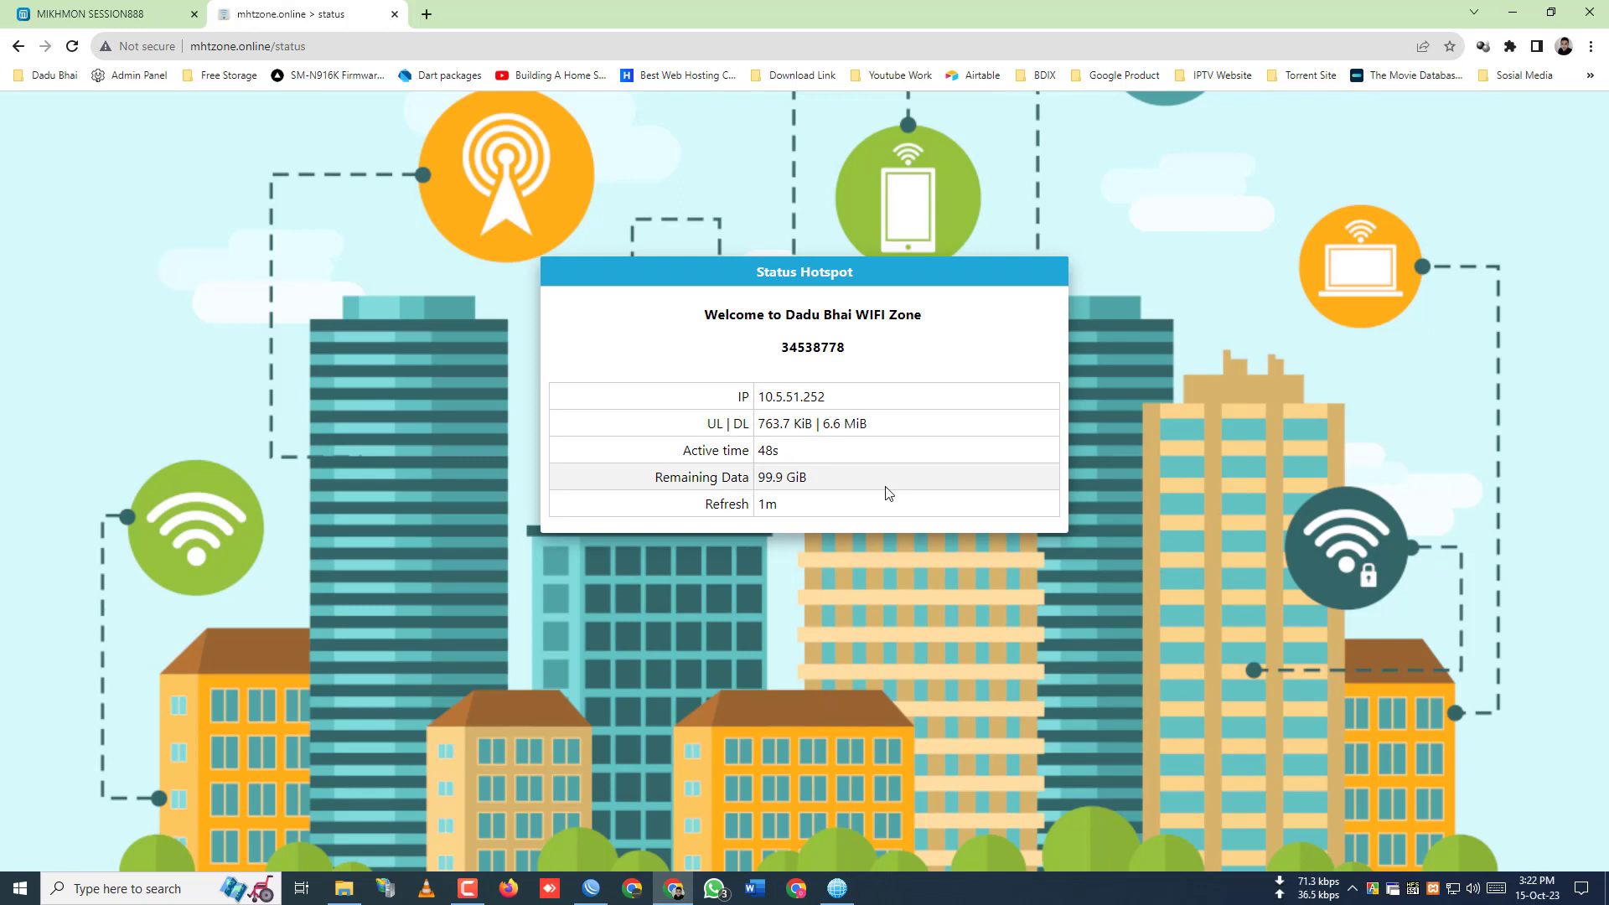
- Close the voucher user's edit dialog in Mikhmon to show the hotspot users list
click(149, 12)
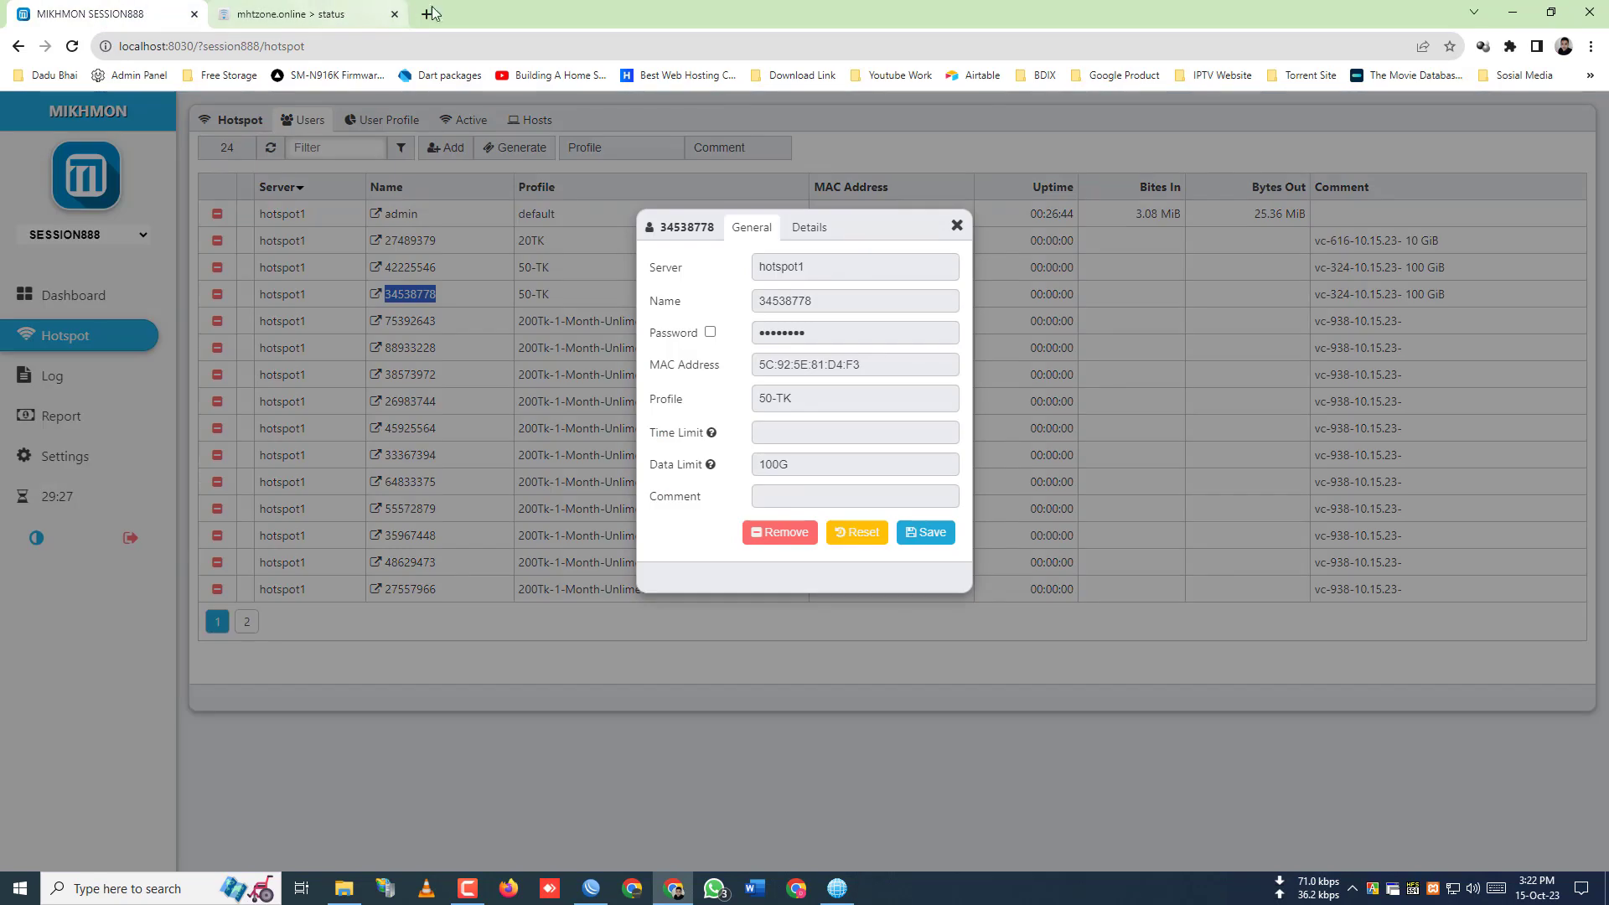
click(956, 225)
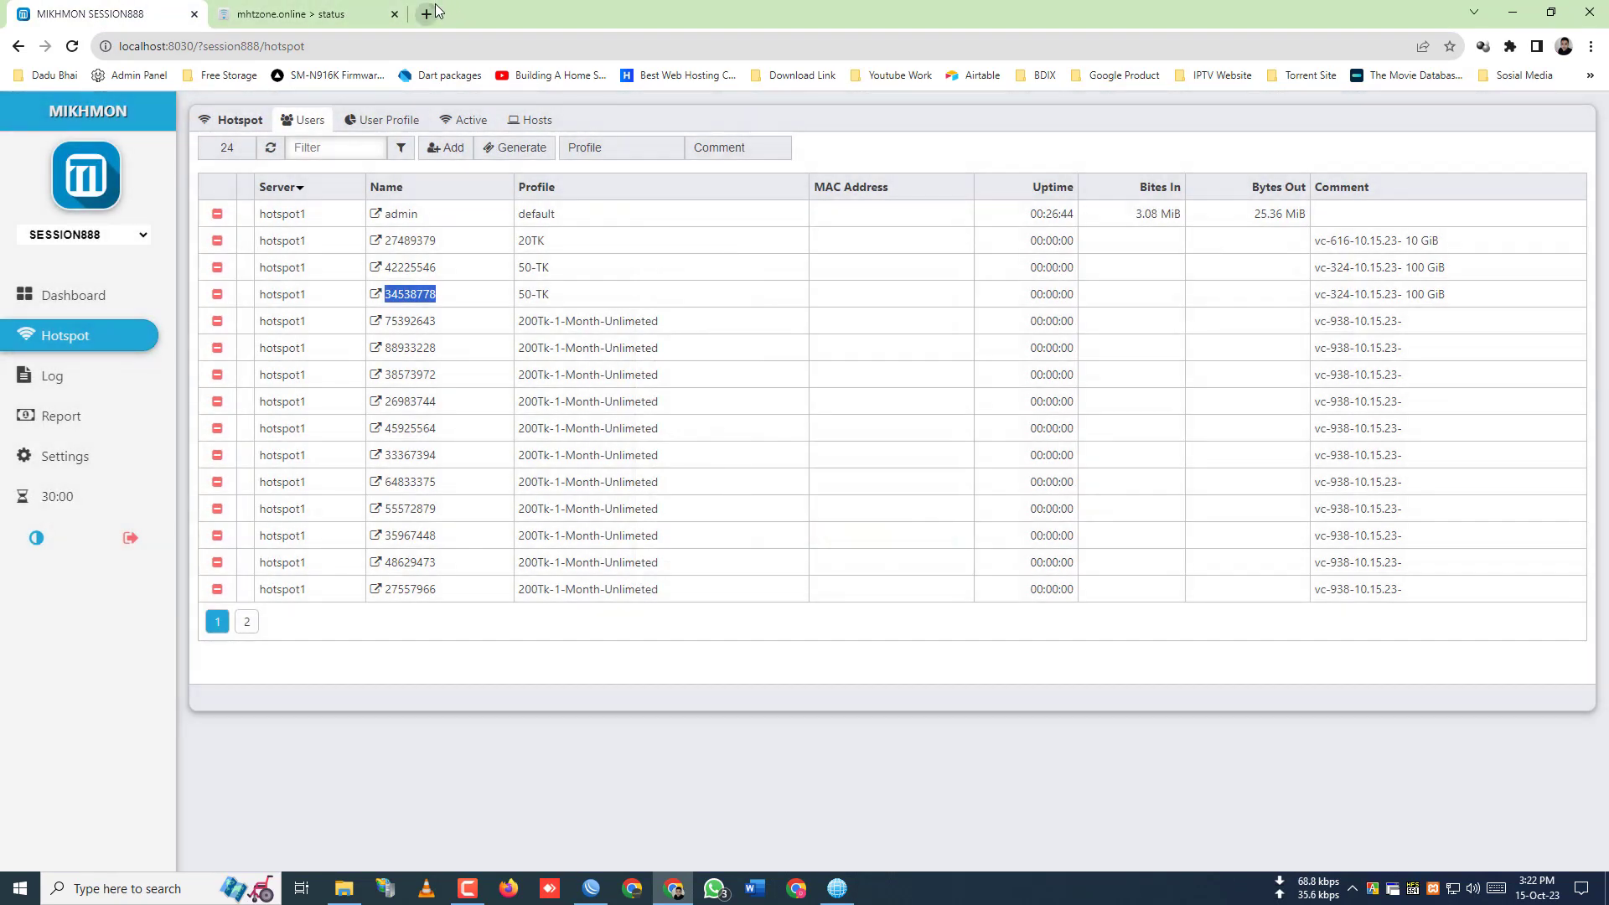
click(427, 14)
- Go to Google Drive and open Hotsport Configaraction › Voucher Theme
text(de)
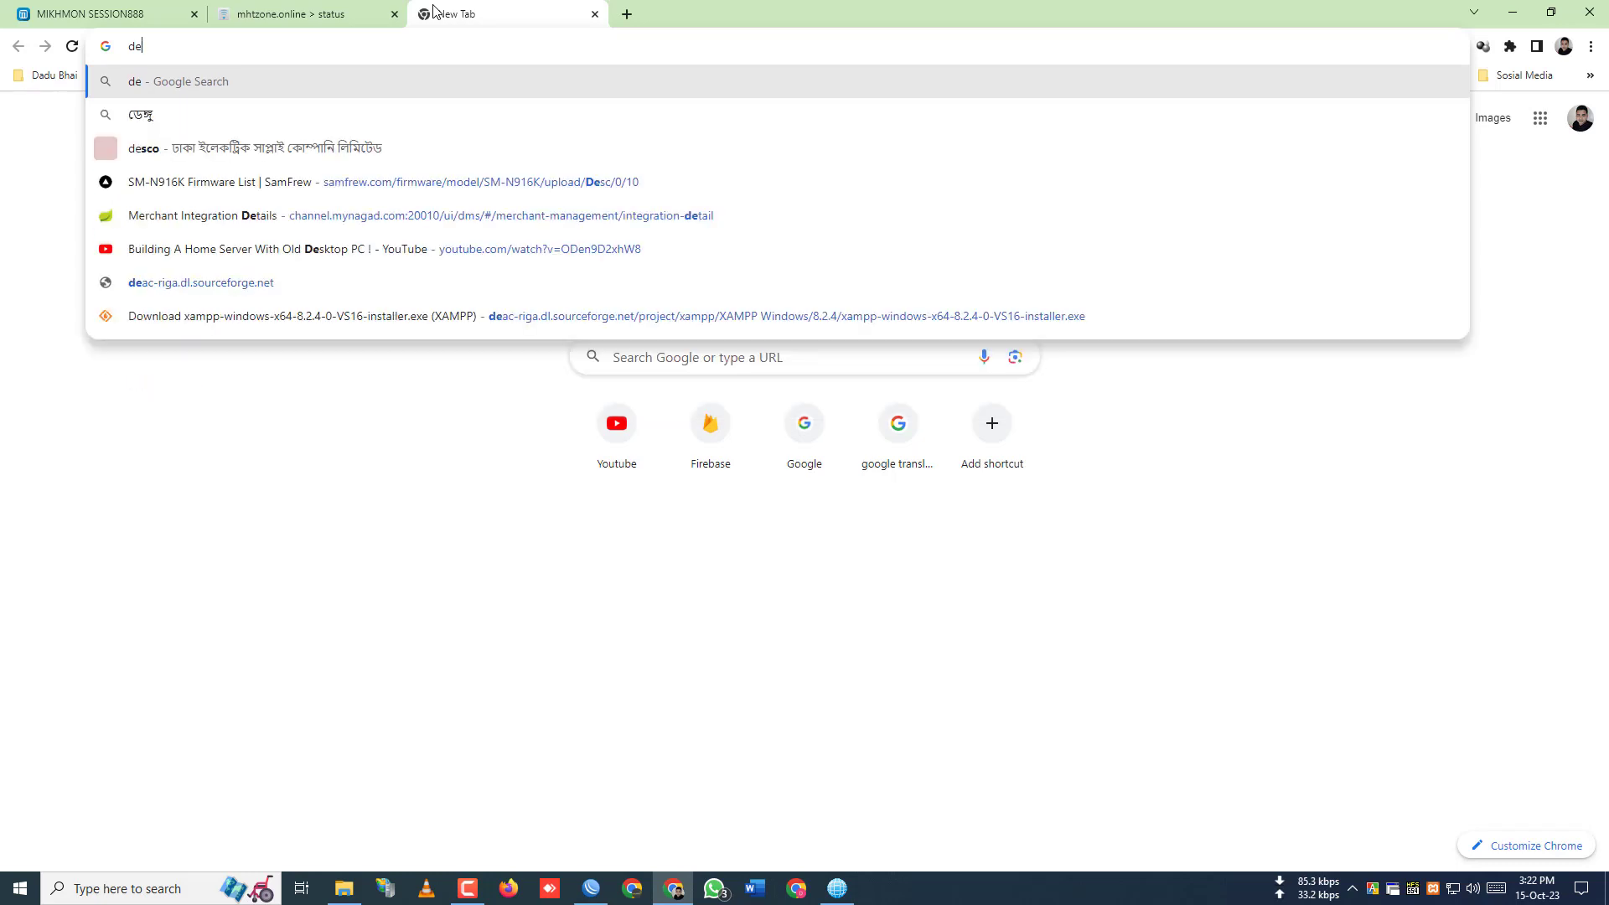
key(BackSpace)
text(rive.google.com/drive/my-drive)
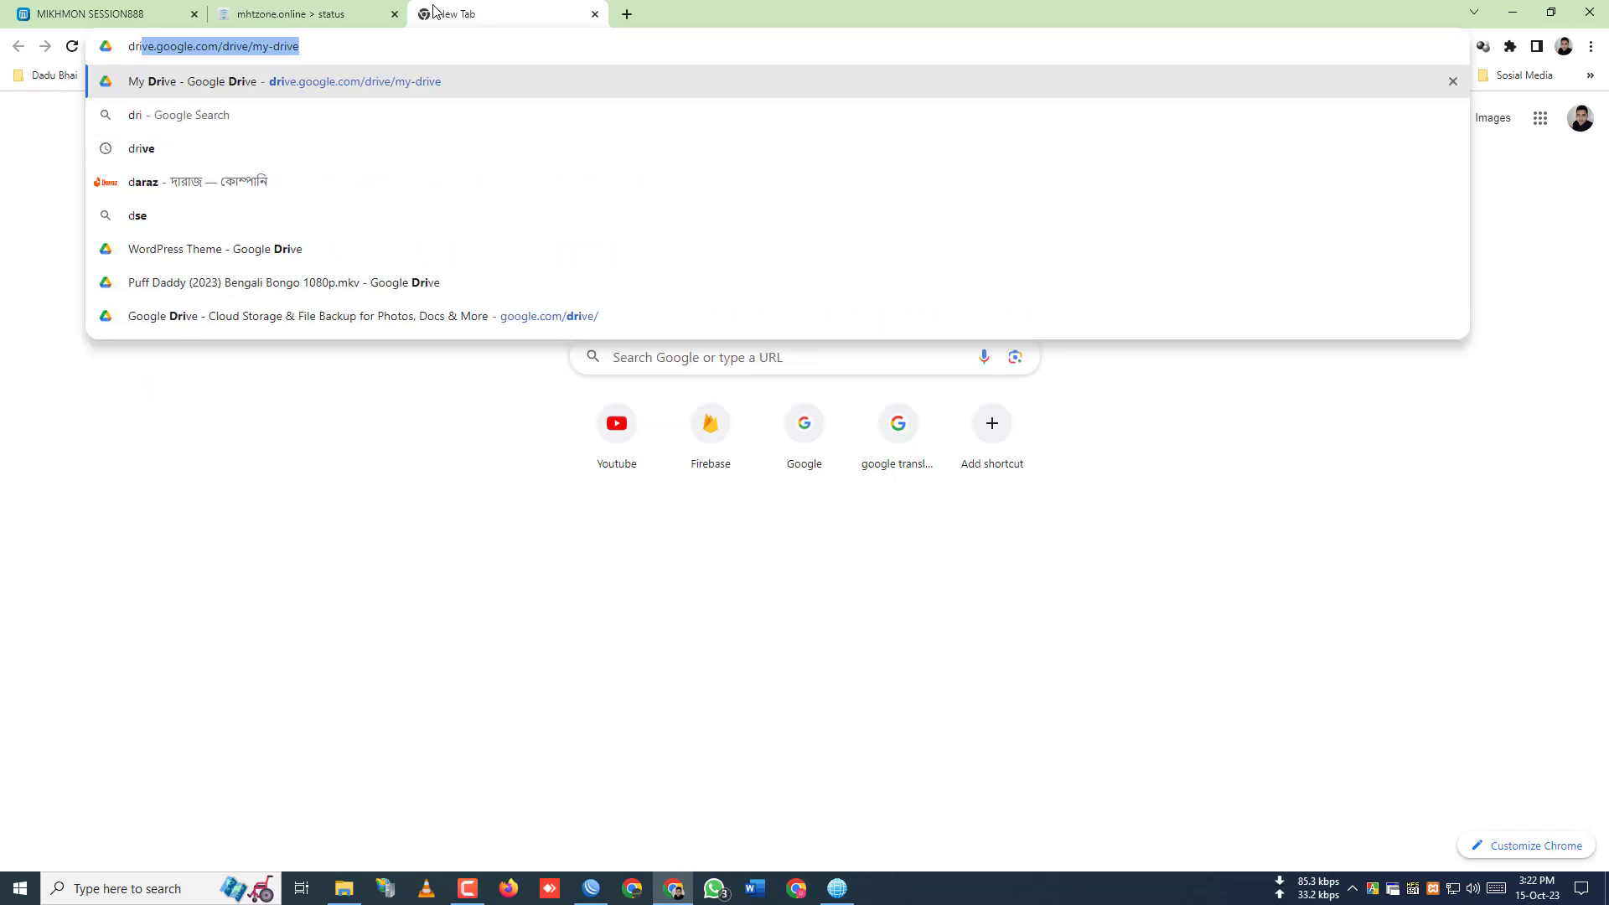
key(Return)
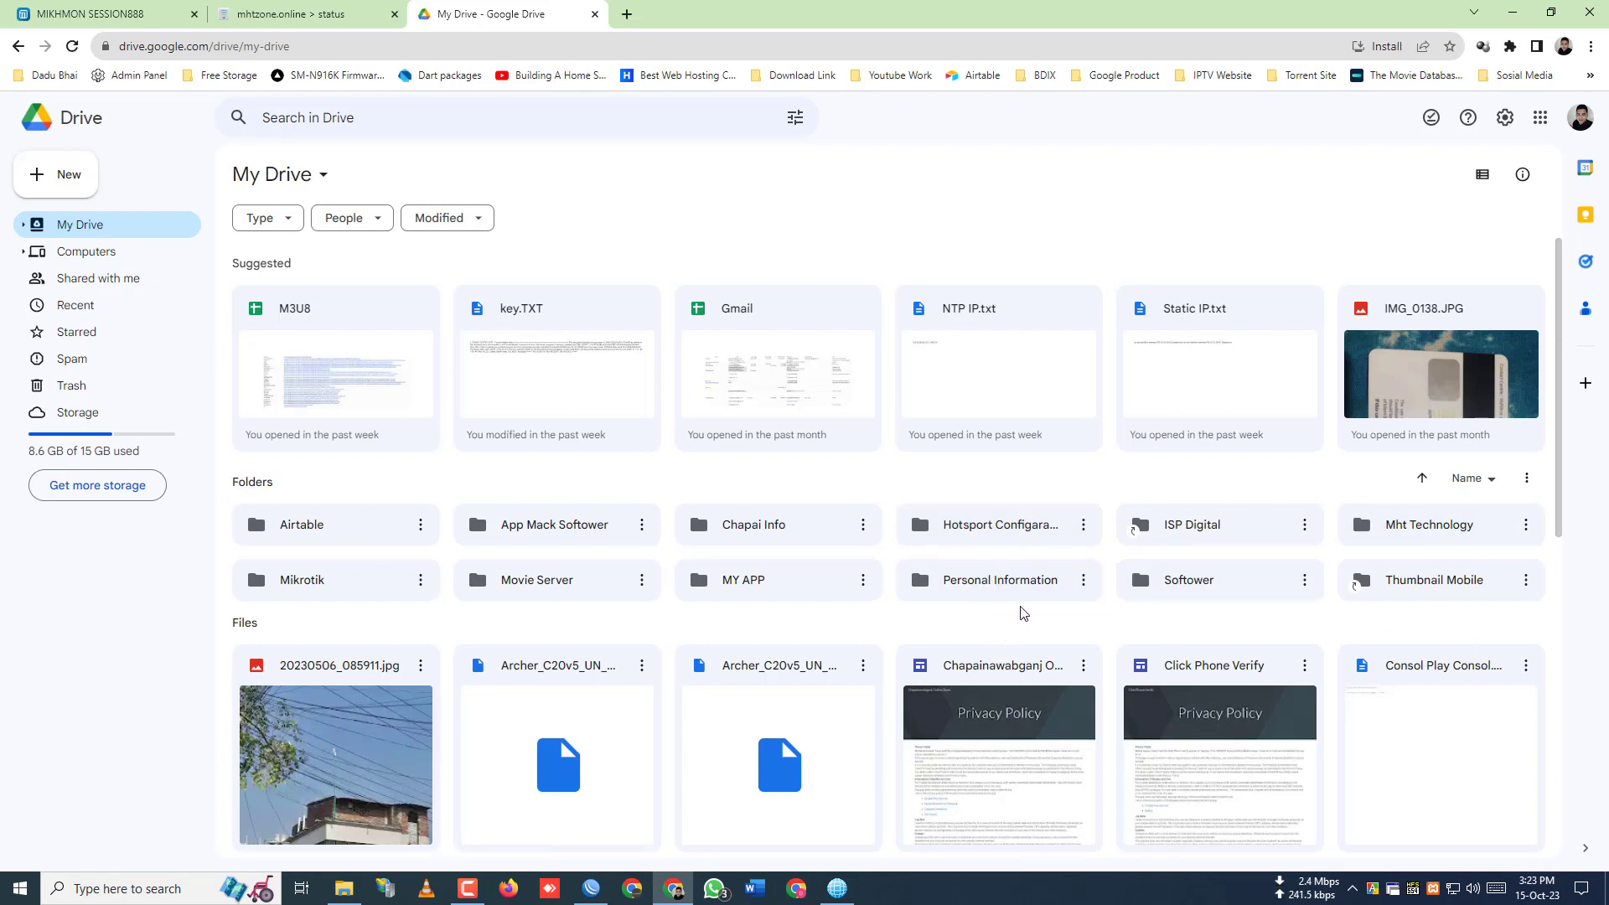
double_click(1003, 543)
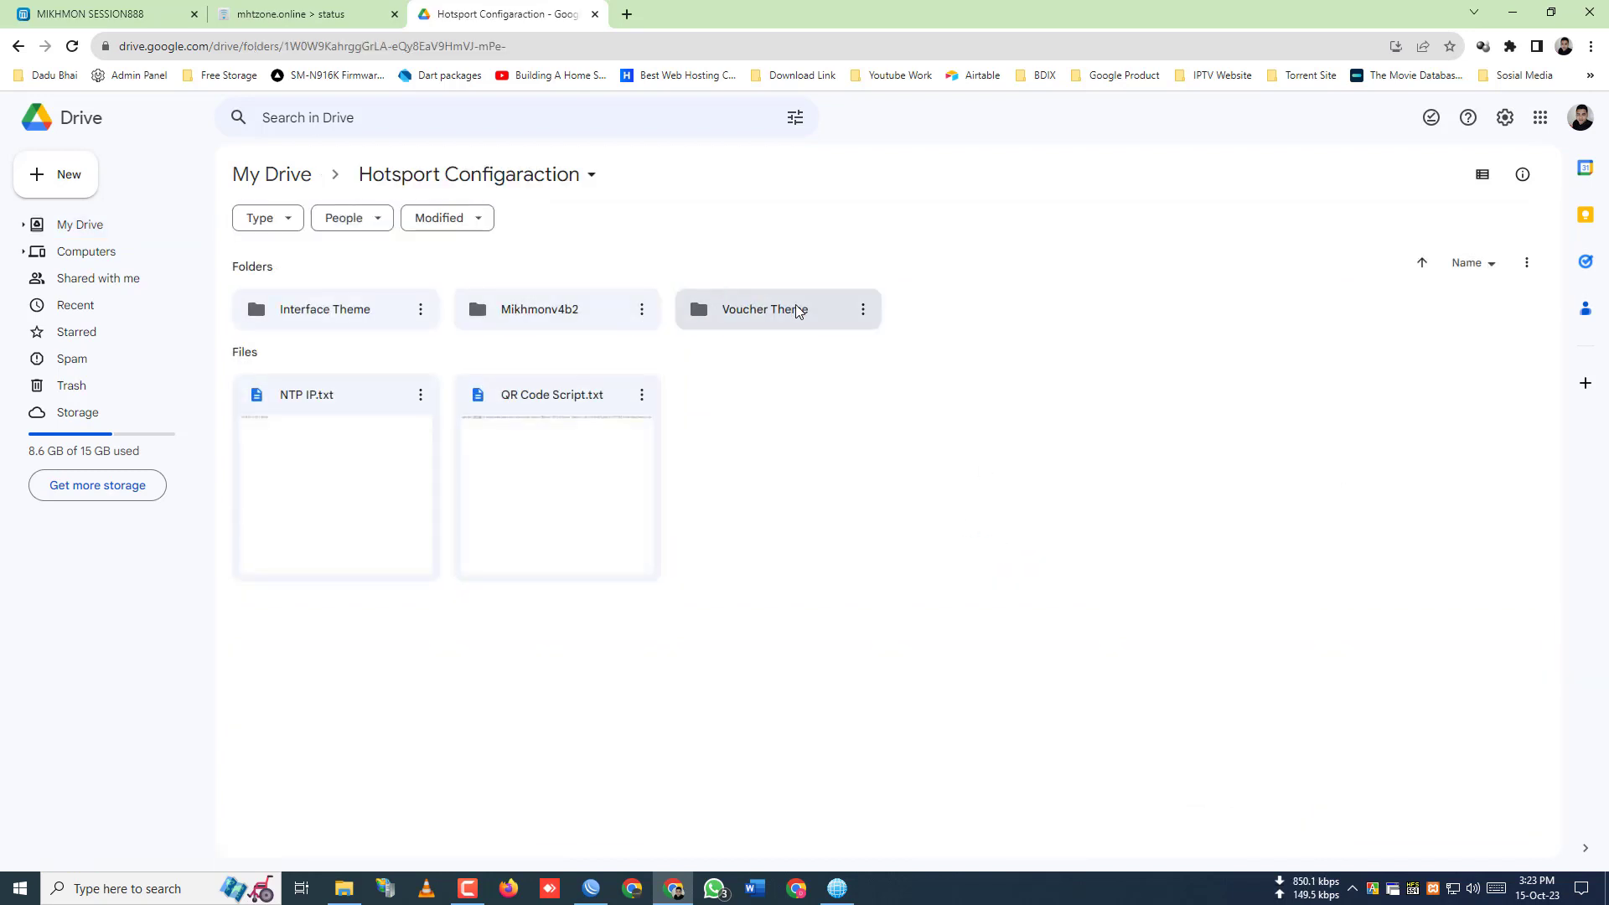
double_click(763, 309)
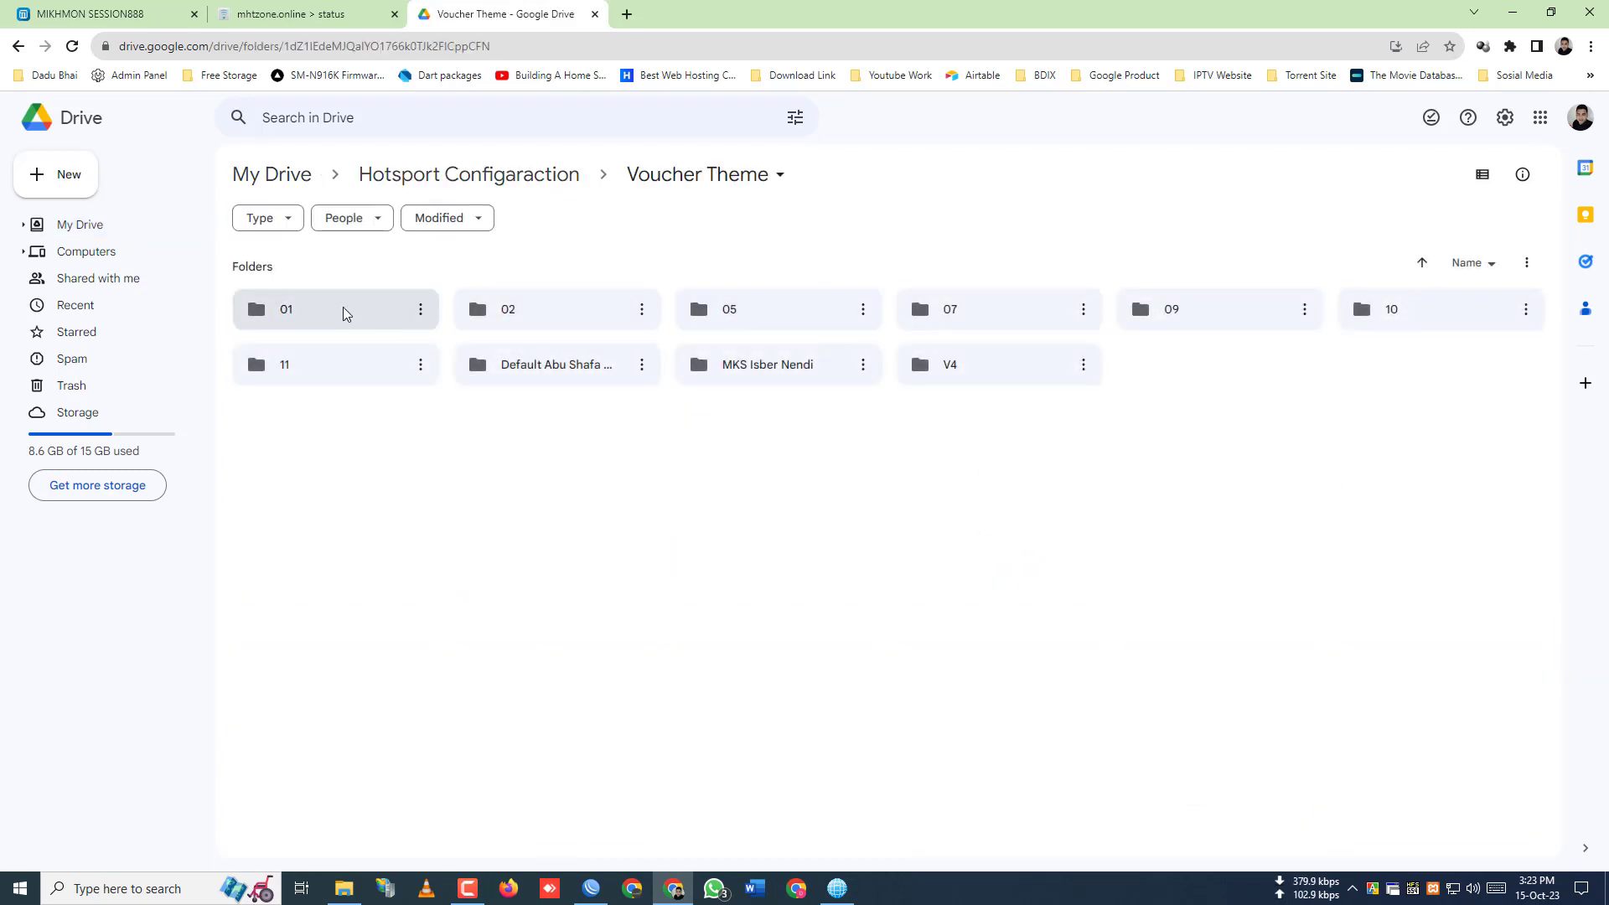
- Preview the voucher2.jpg template in folder 01, then return to Voucher Theme
double_click(343, 308)
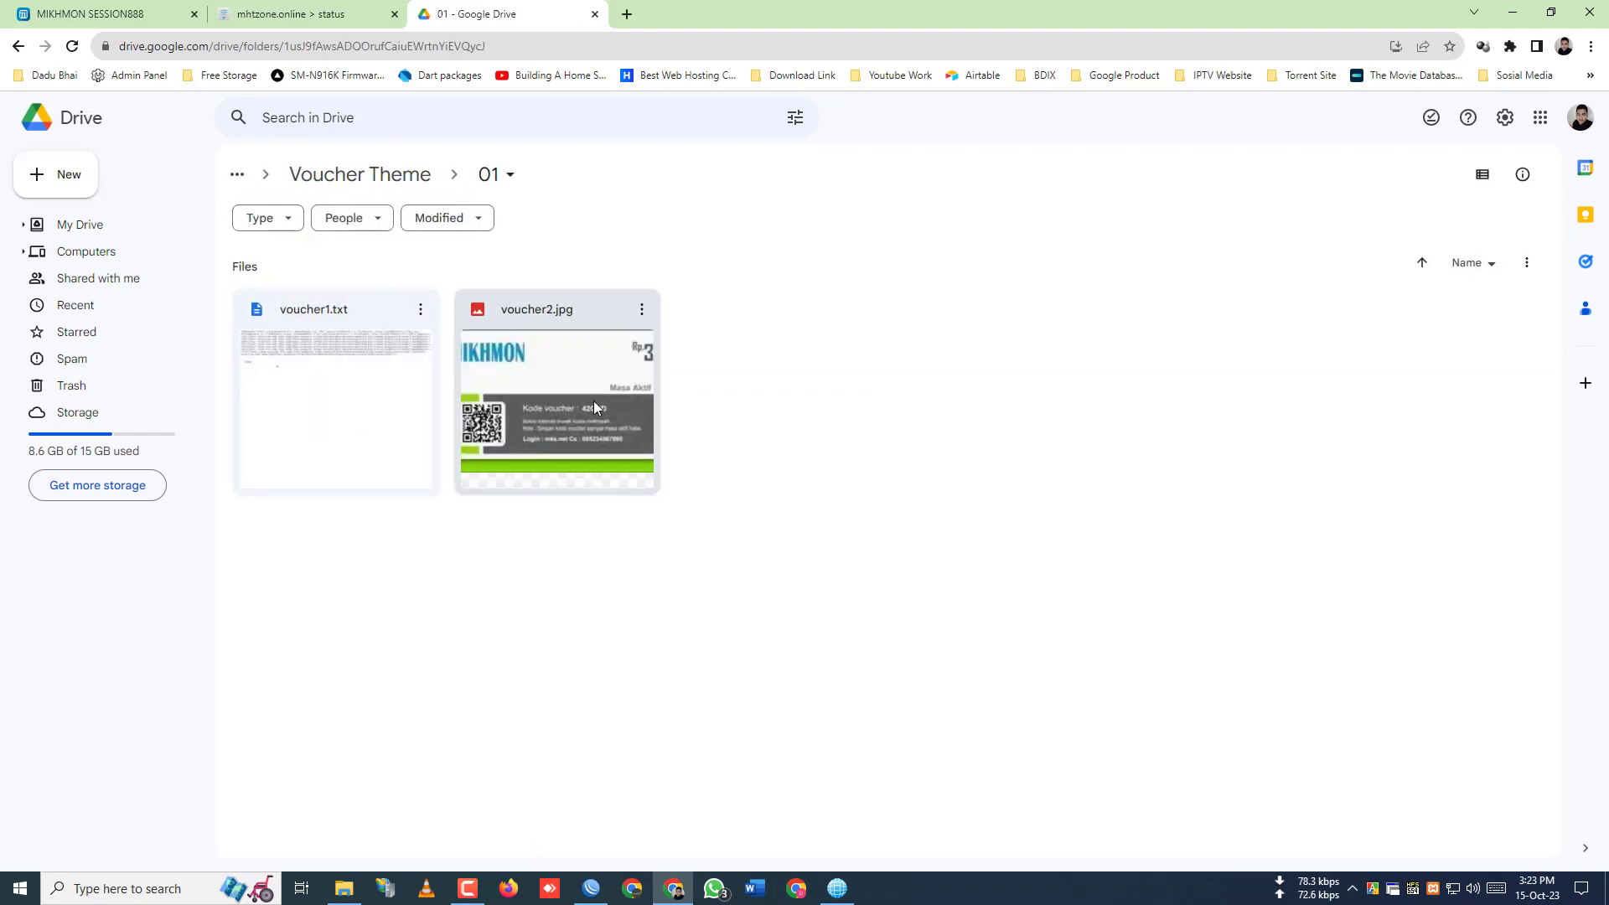
click(593, 403)
double_click(594, 406)
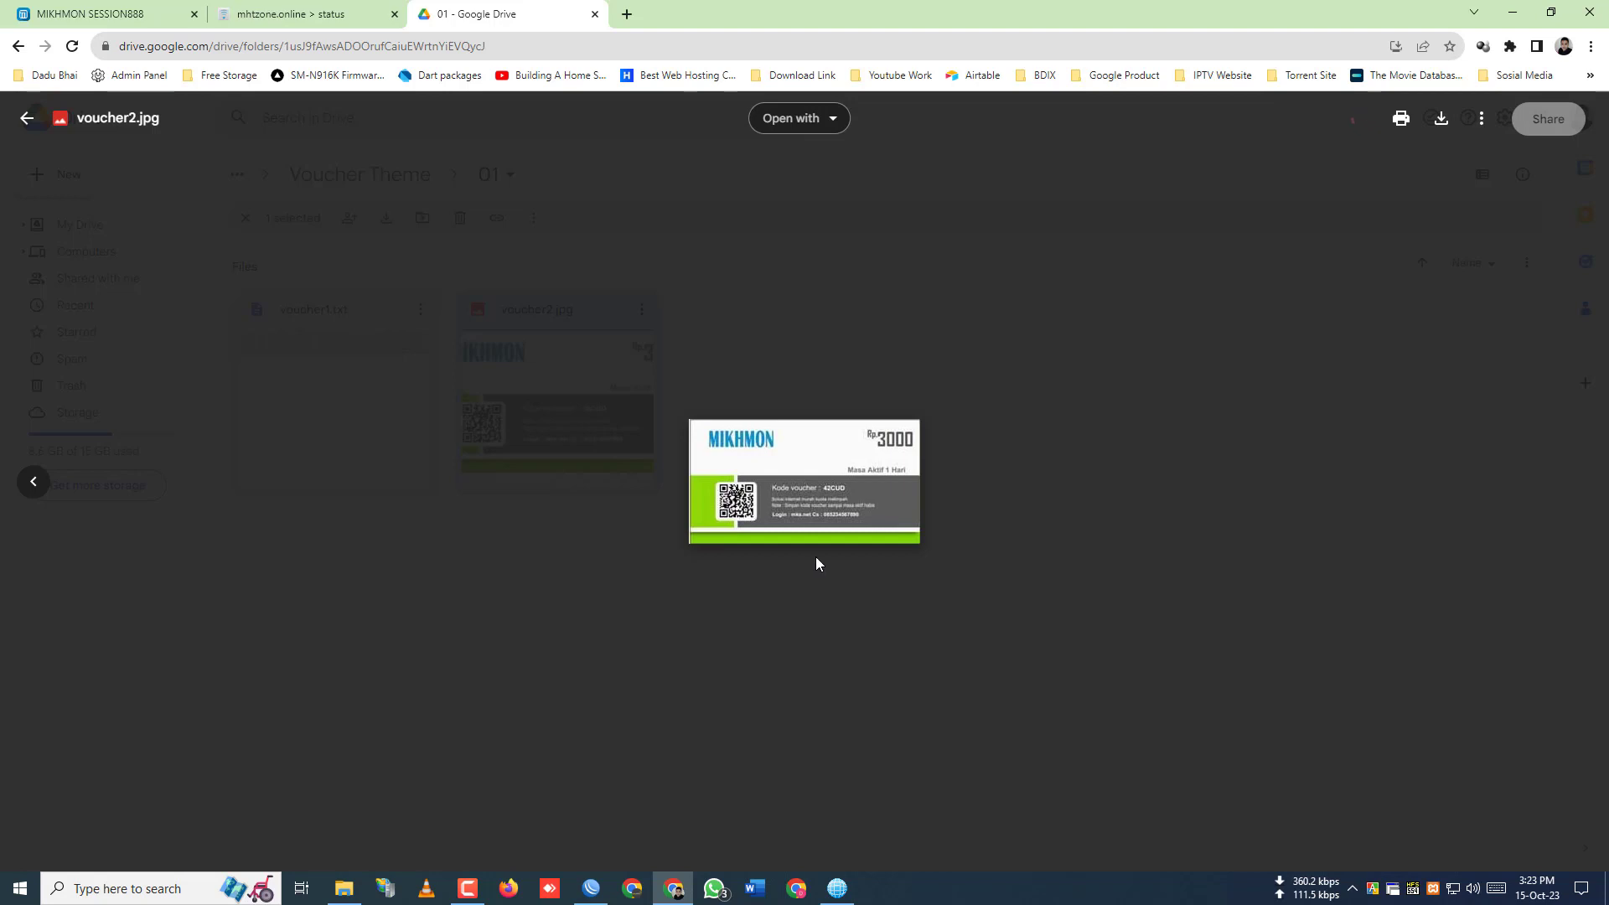
drag(767, 448, 791, 459)
click(1221, 406)
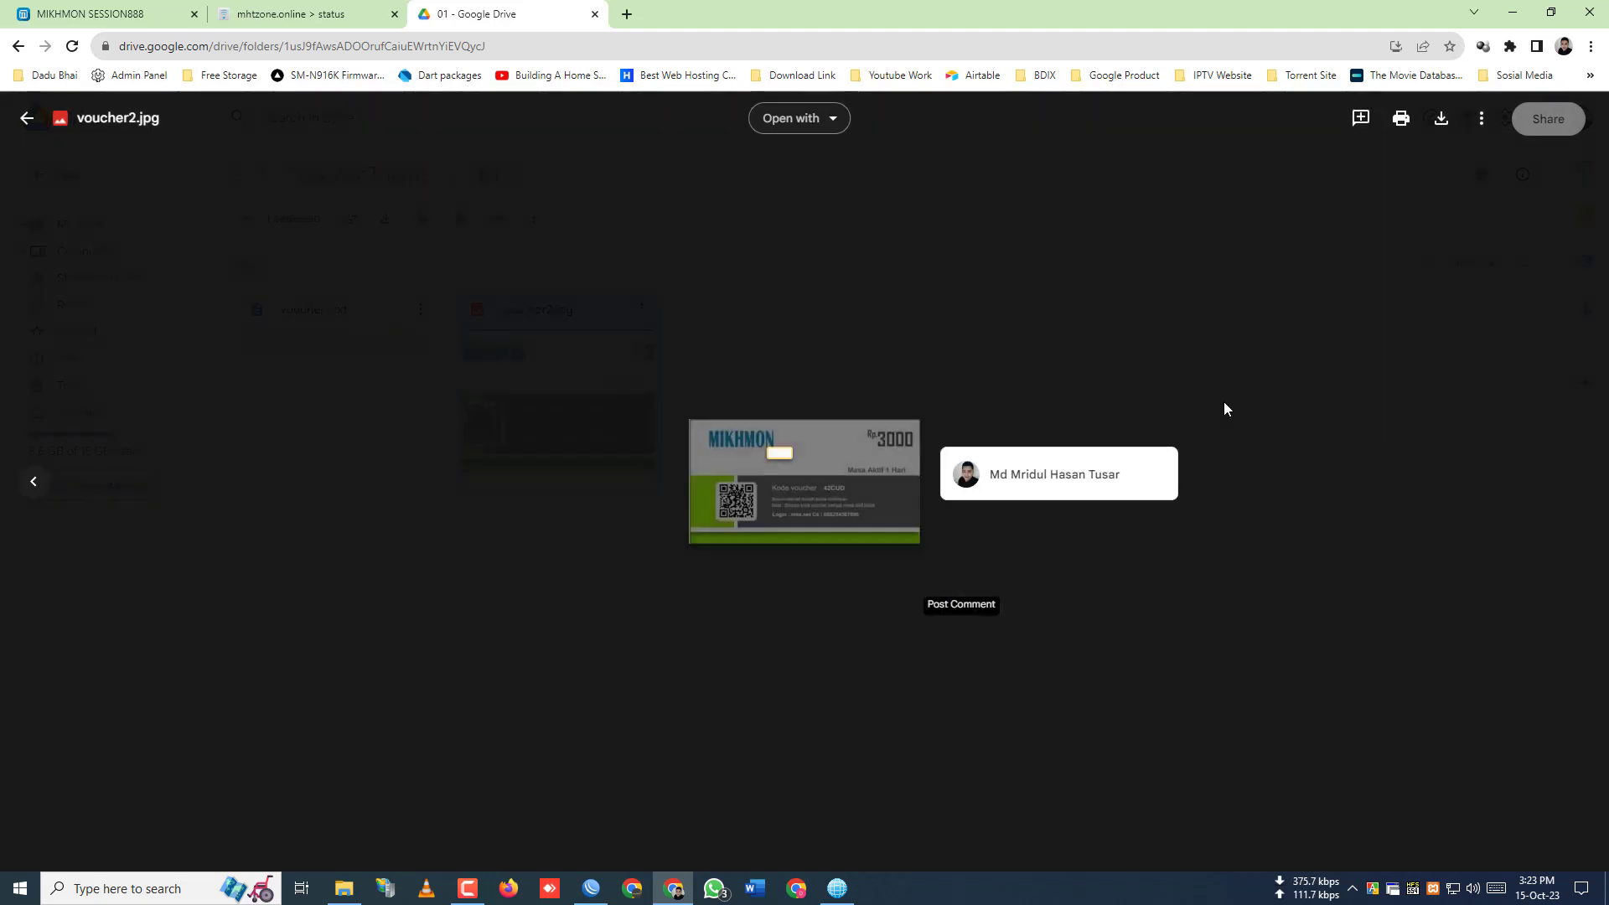
click(245, 218)
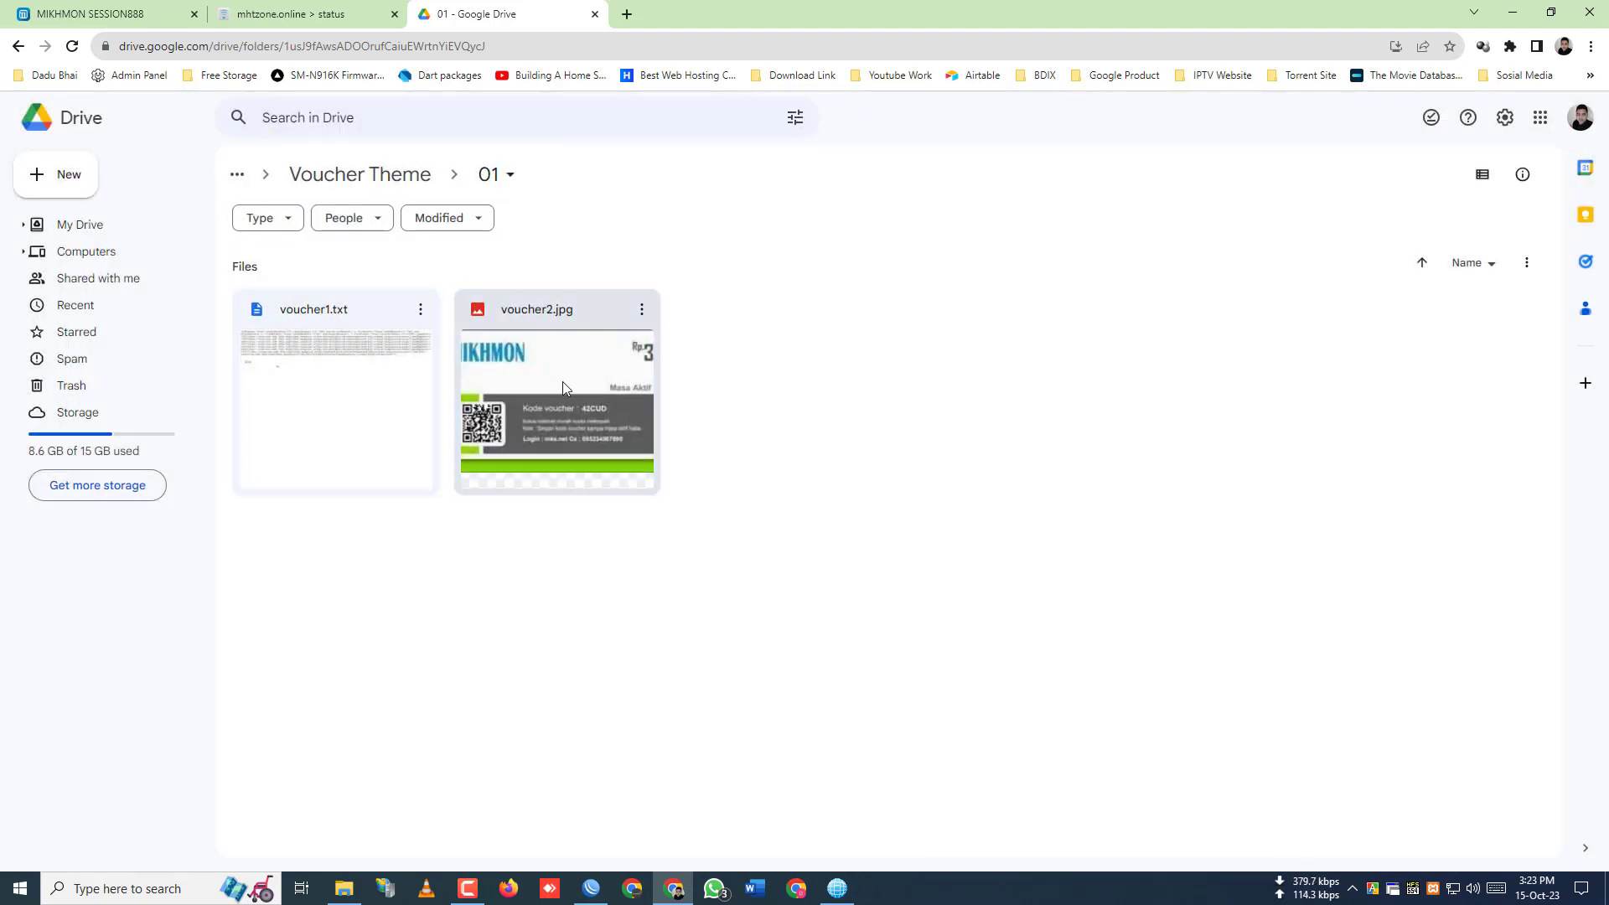
click(17, 46)
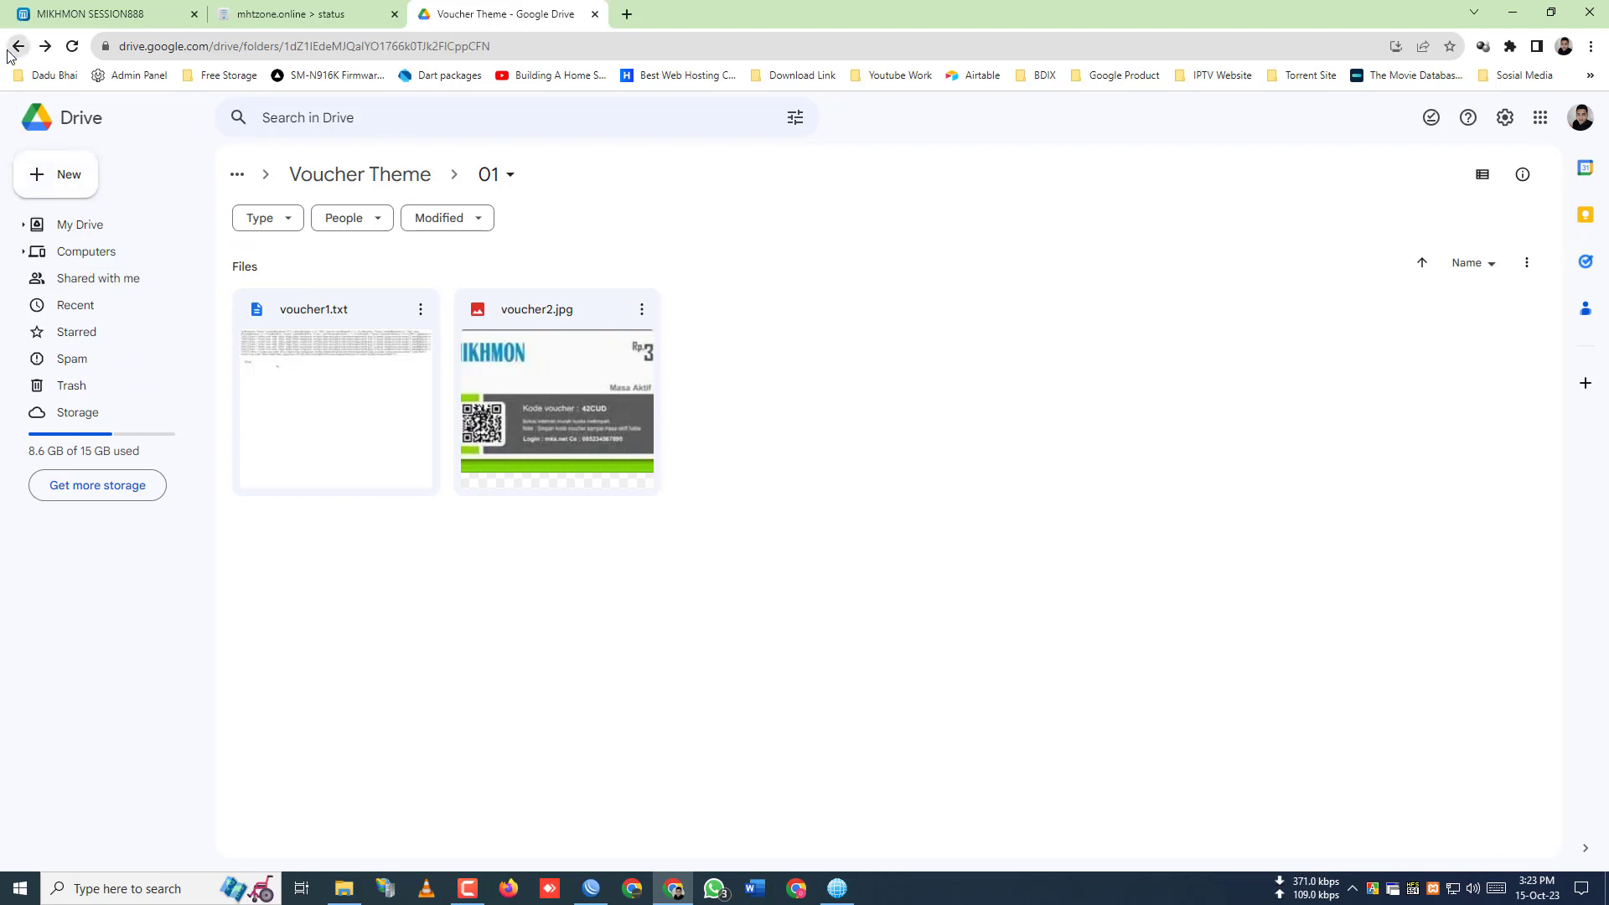
- Preview folder 02's voucher2.jpg template up close, then return to Voucher Theme
double_click(564, 314)
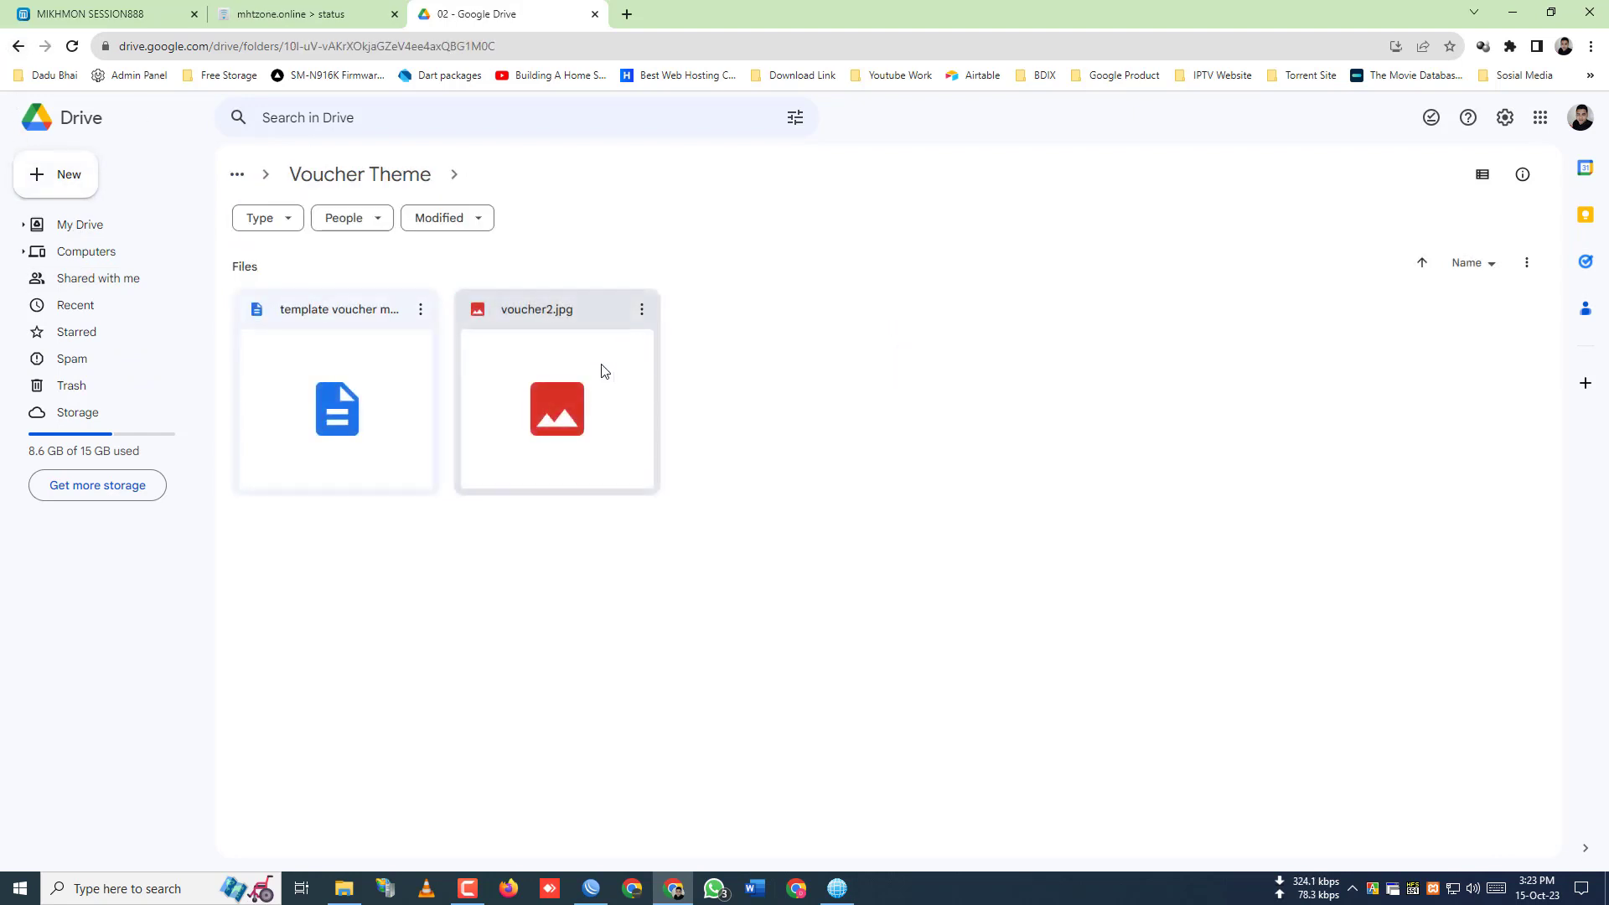
click(600, 376)
double_click(600, 375)
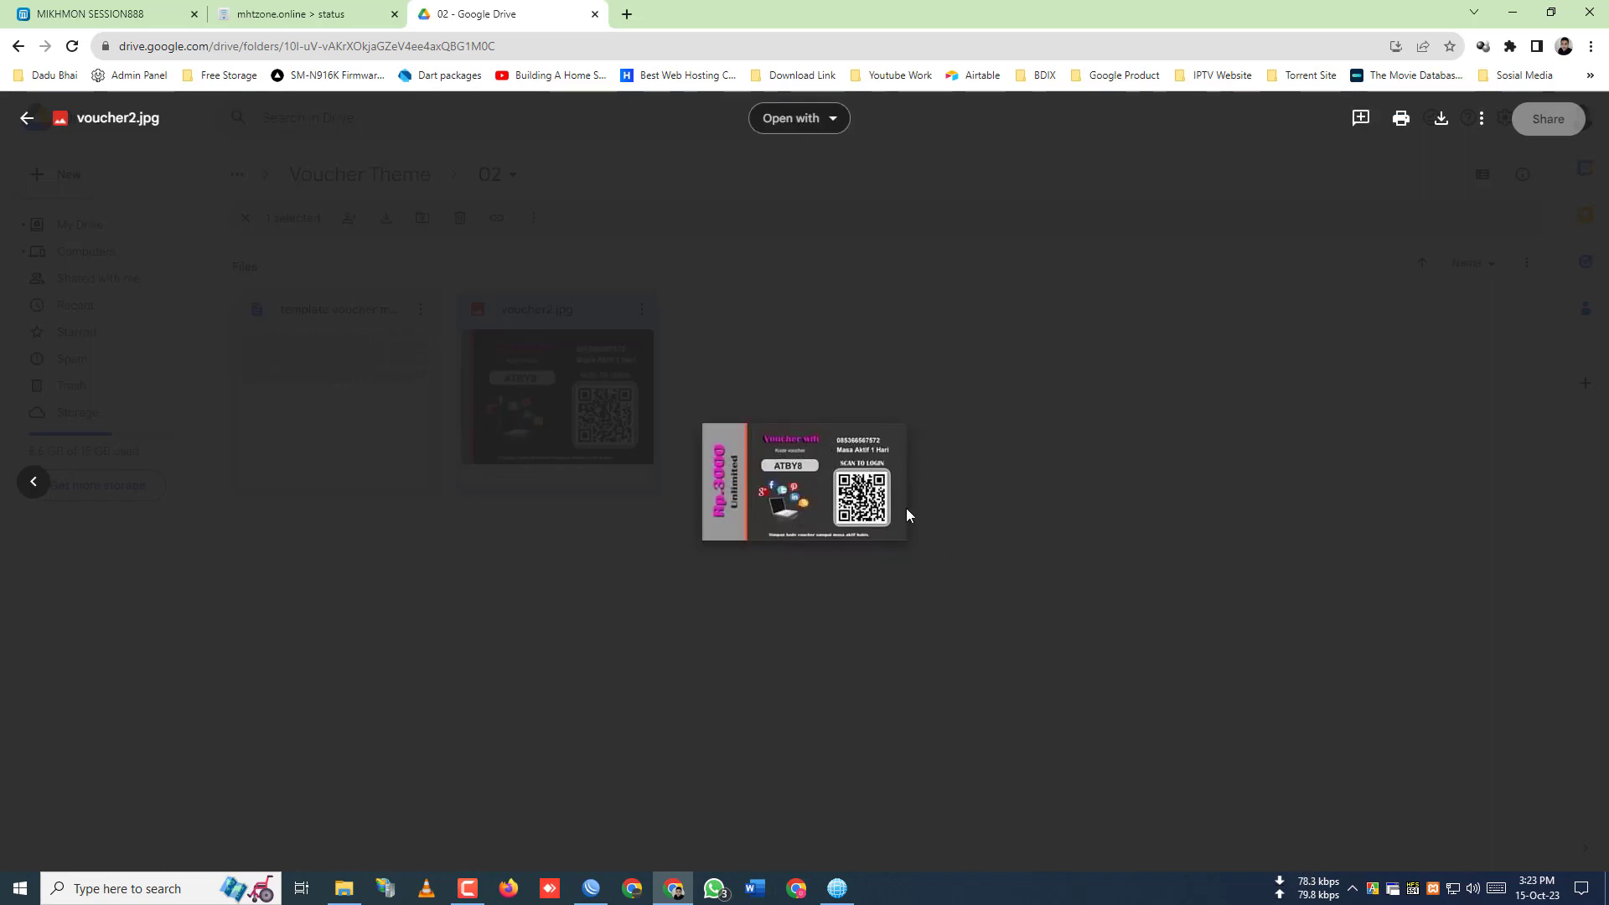
key(ctrl+plus)
key(ctrl+plus)
key(ctrl+plus)
key(ctrl+plus)
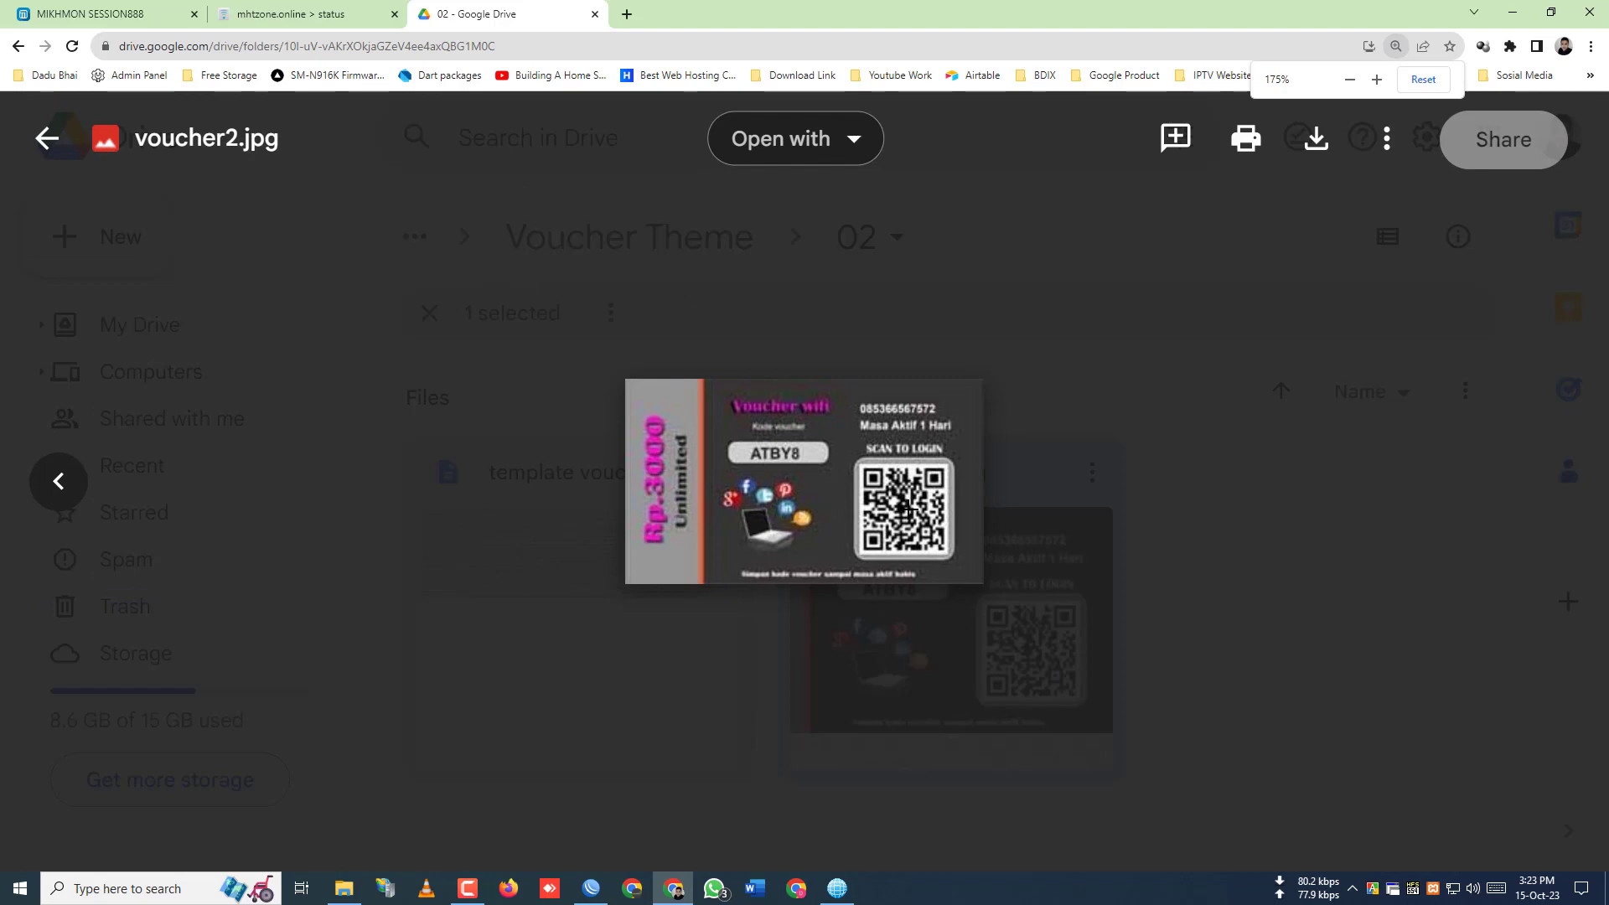
key(ctrl+0)
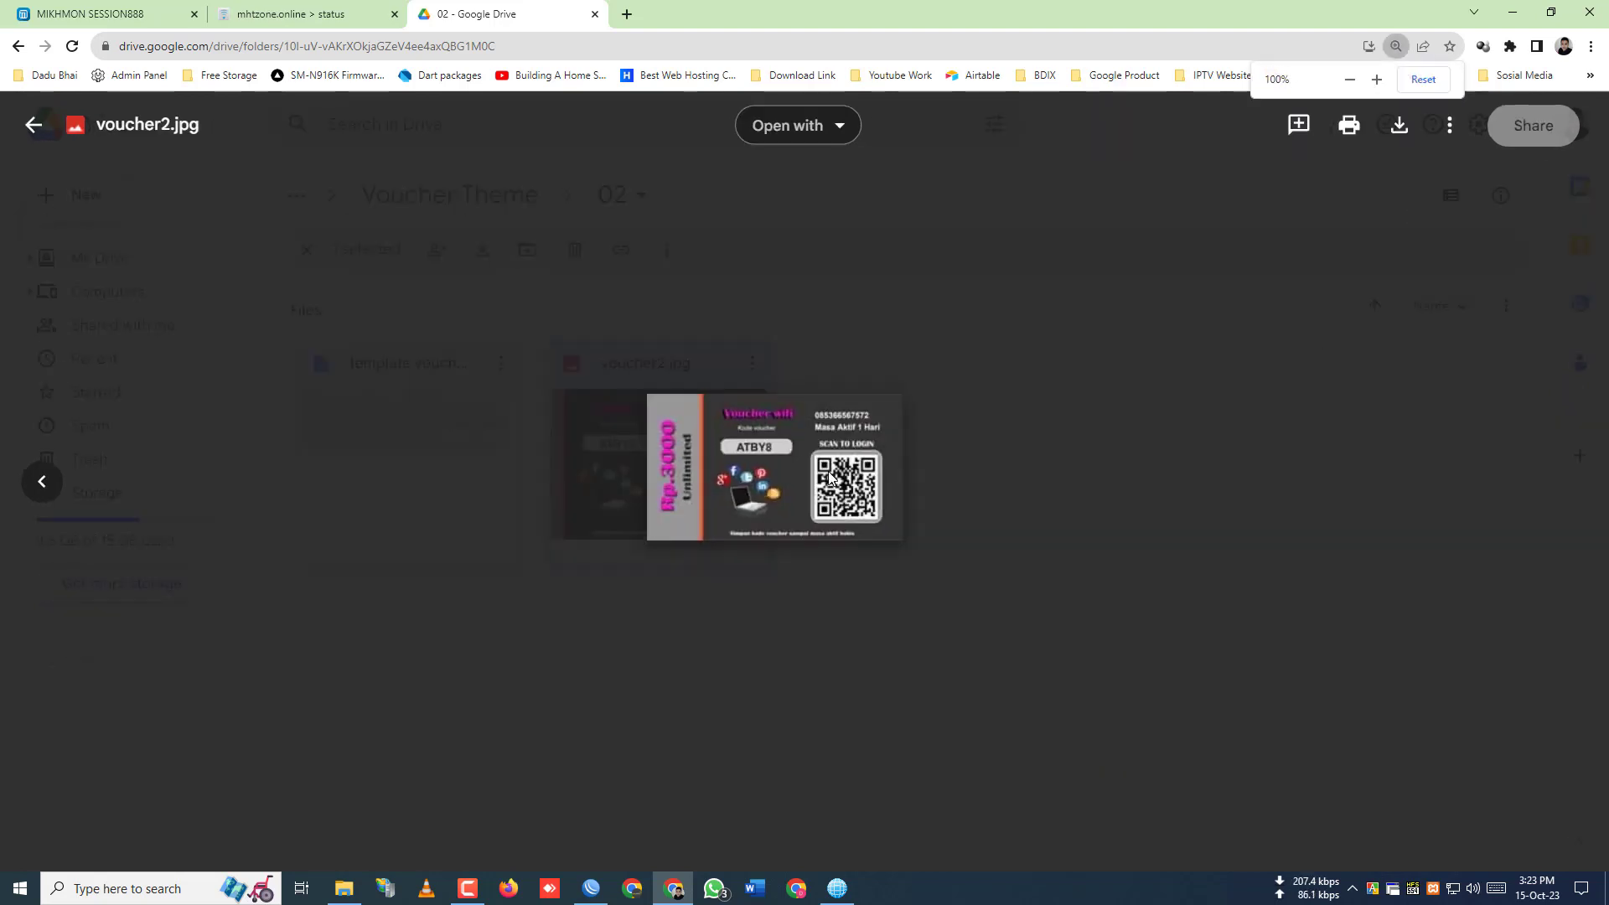
click(28, 118)
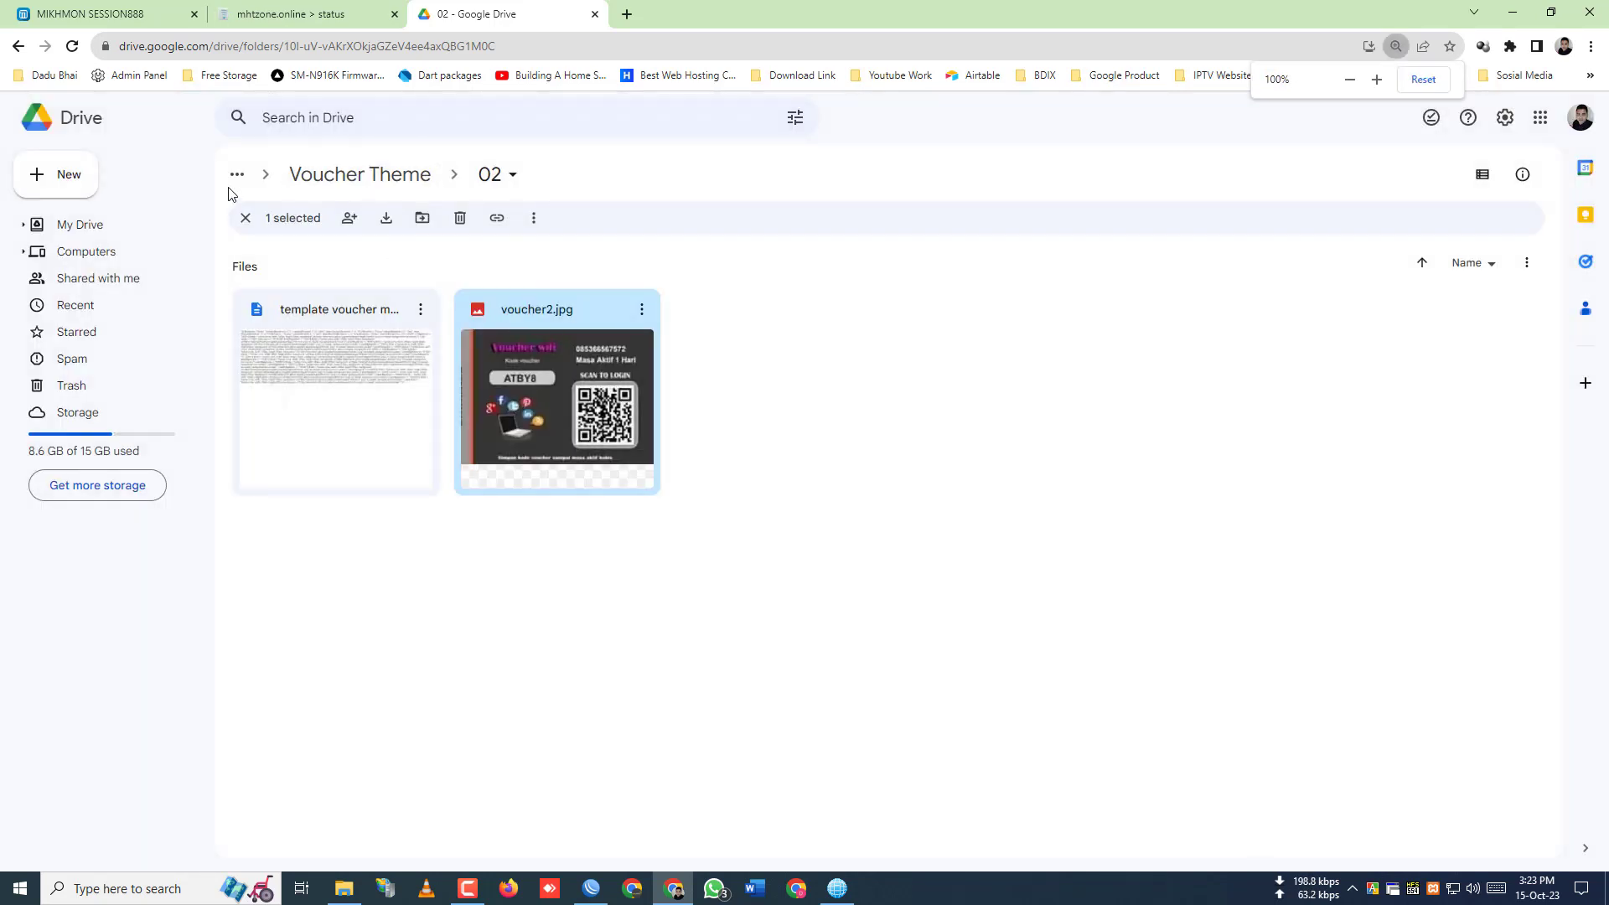
click(18, 46)
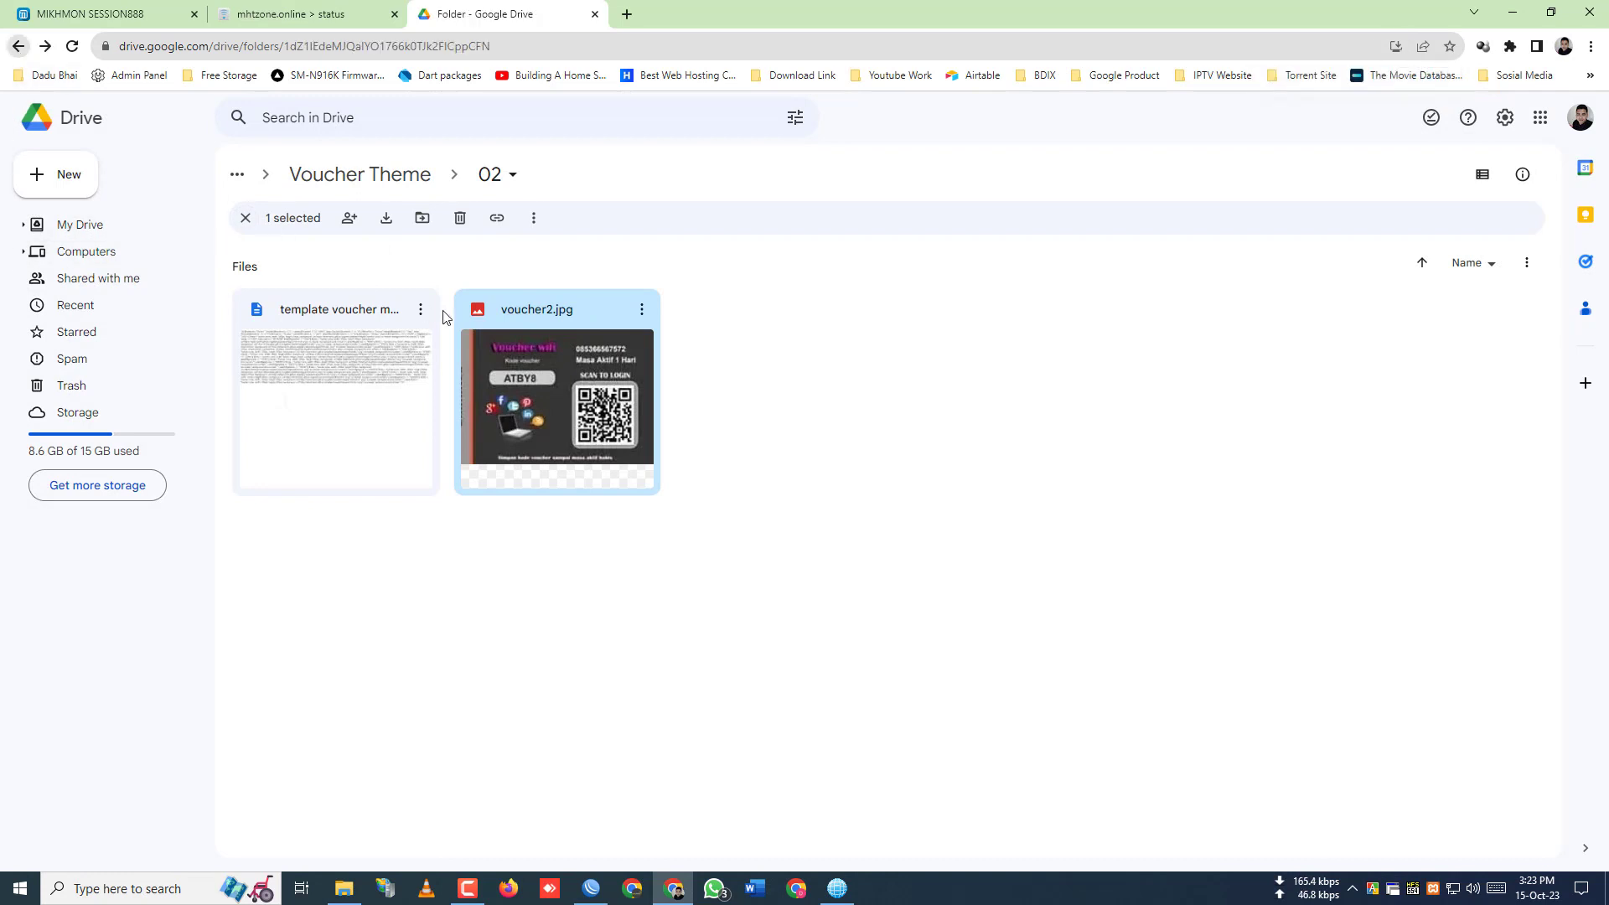
- Preview folder 05's voucher5.png image and voucher5.txt template code, then return to Voucher Theme
click(757, 314)
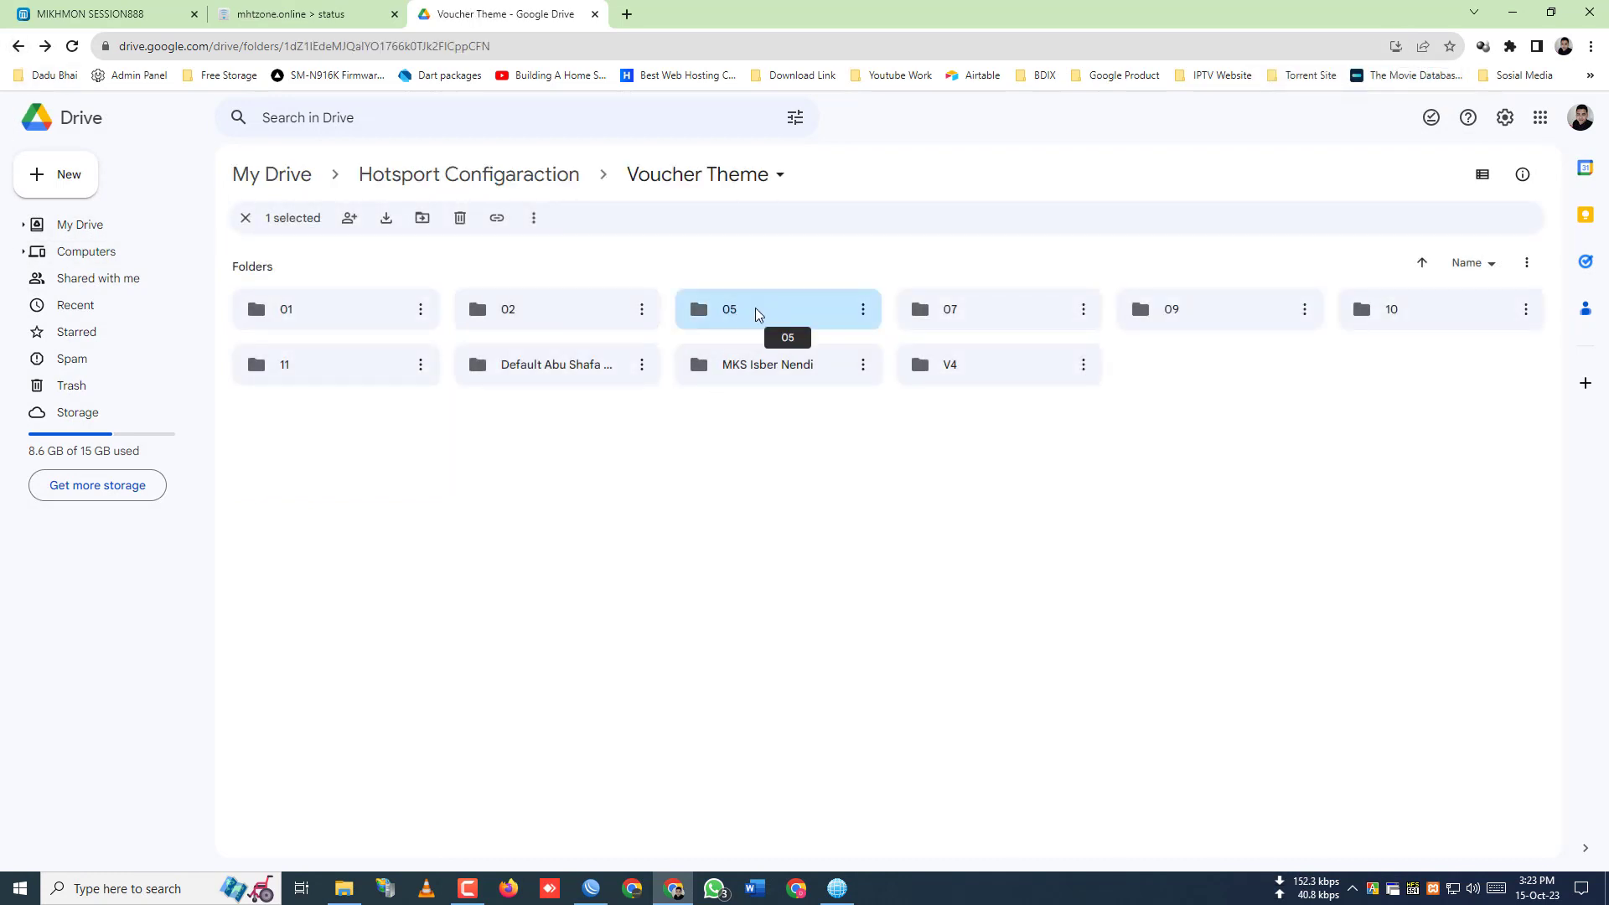
double_click(757, 315)
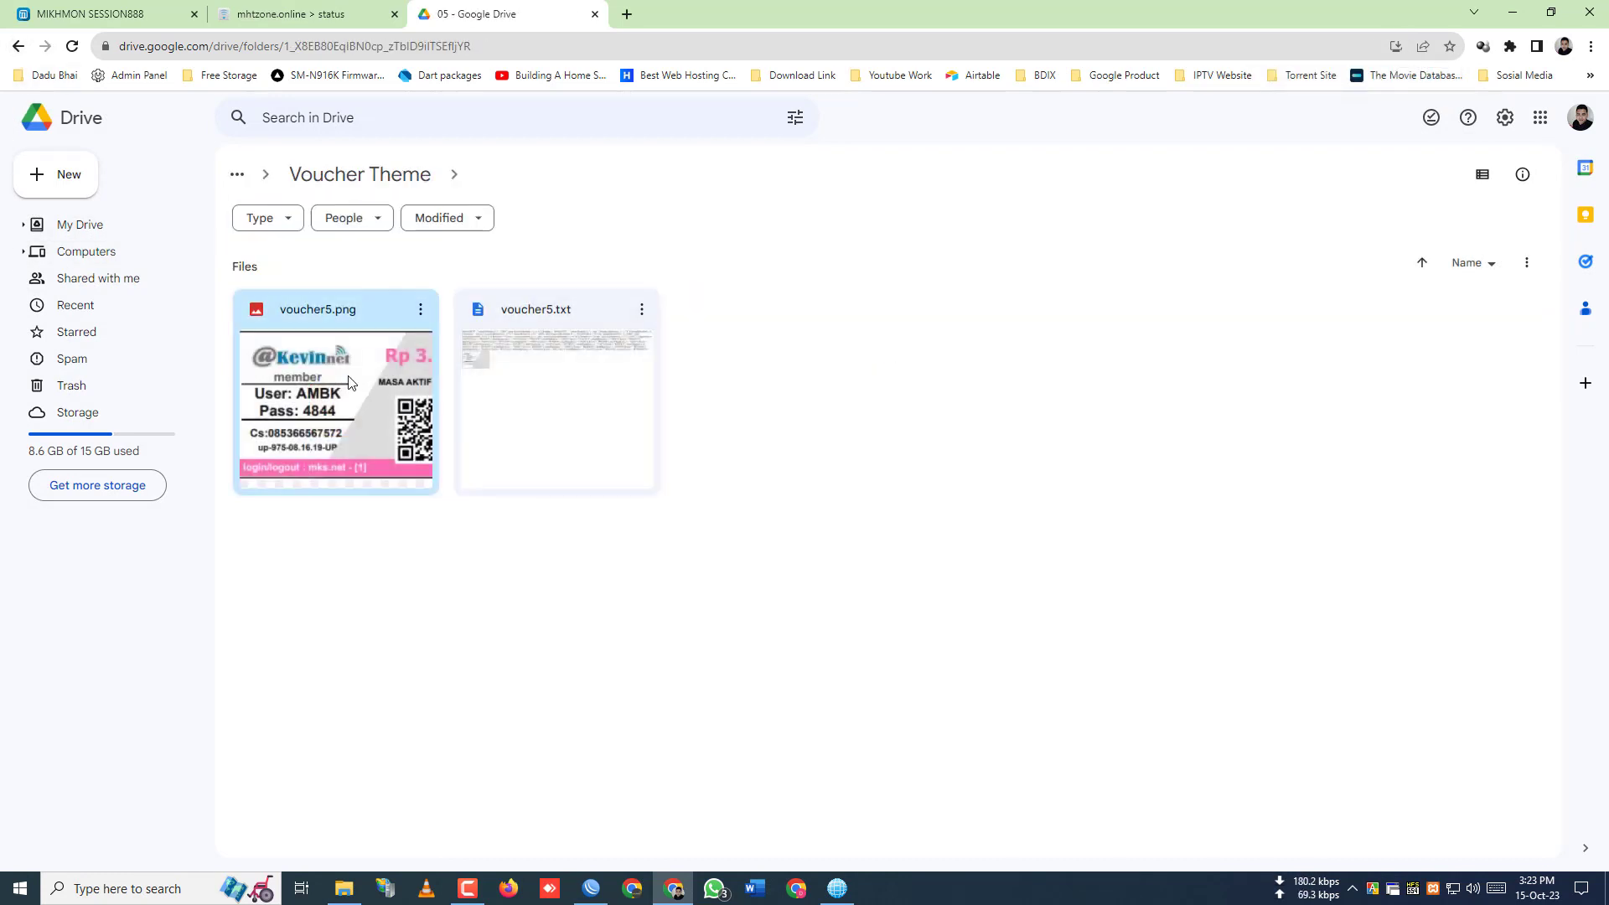
double_click(350, 383)
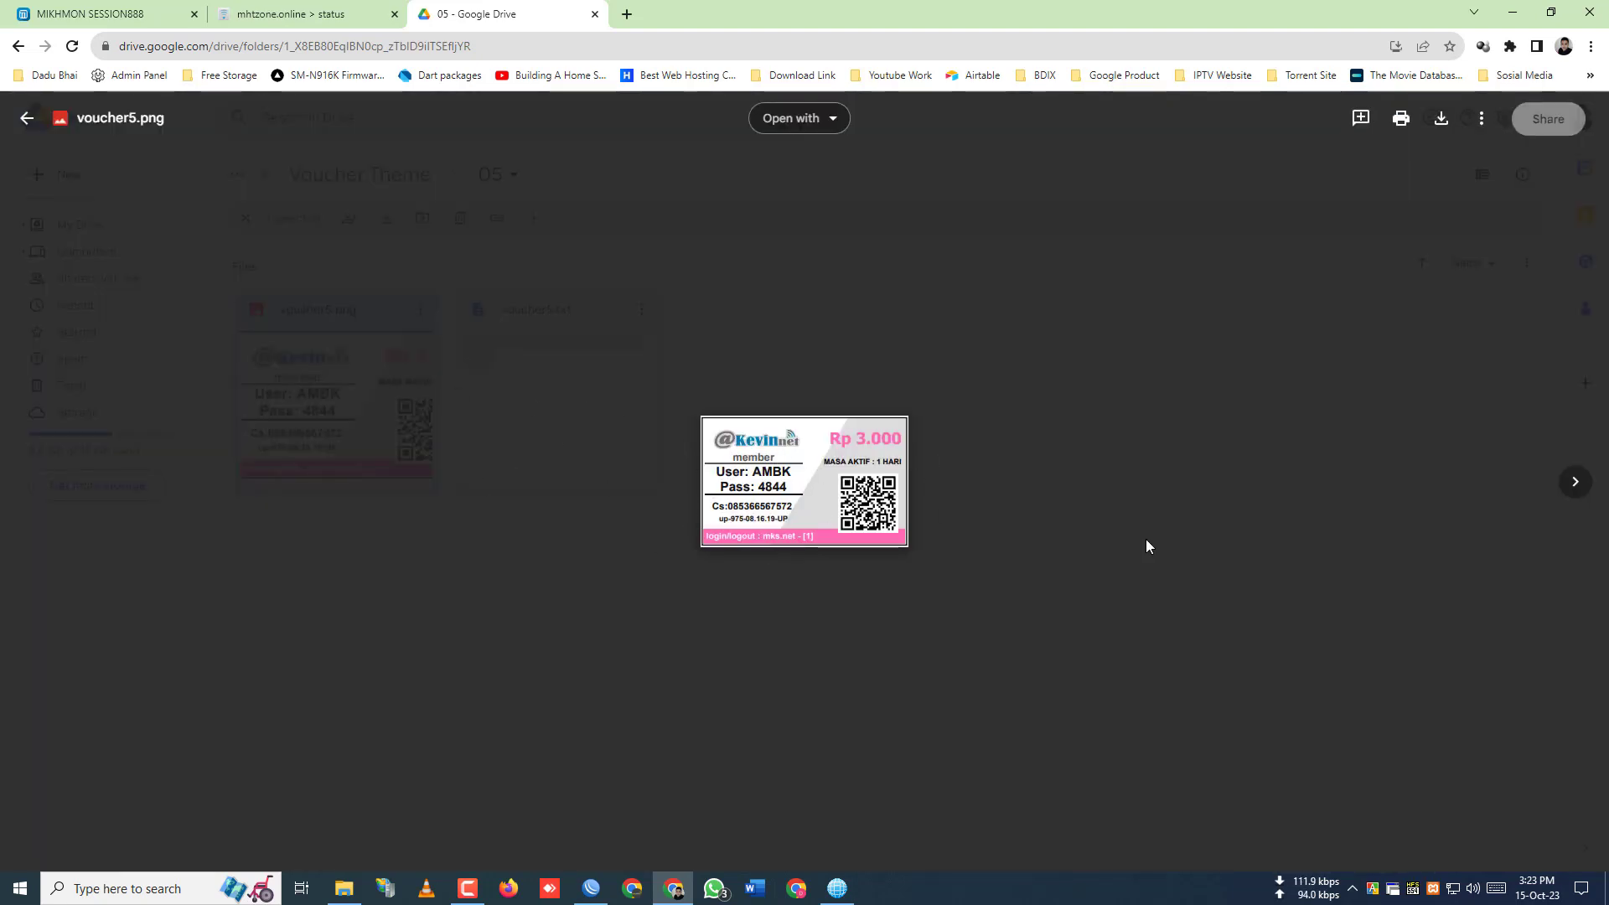
click(27, 118)
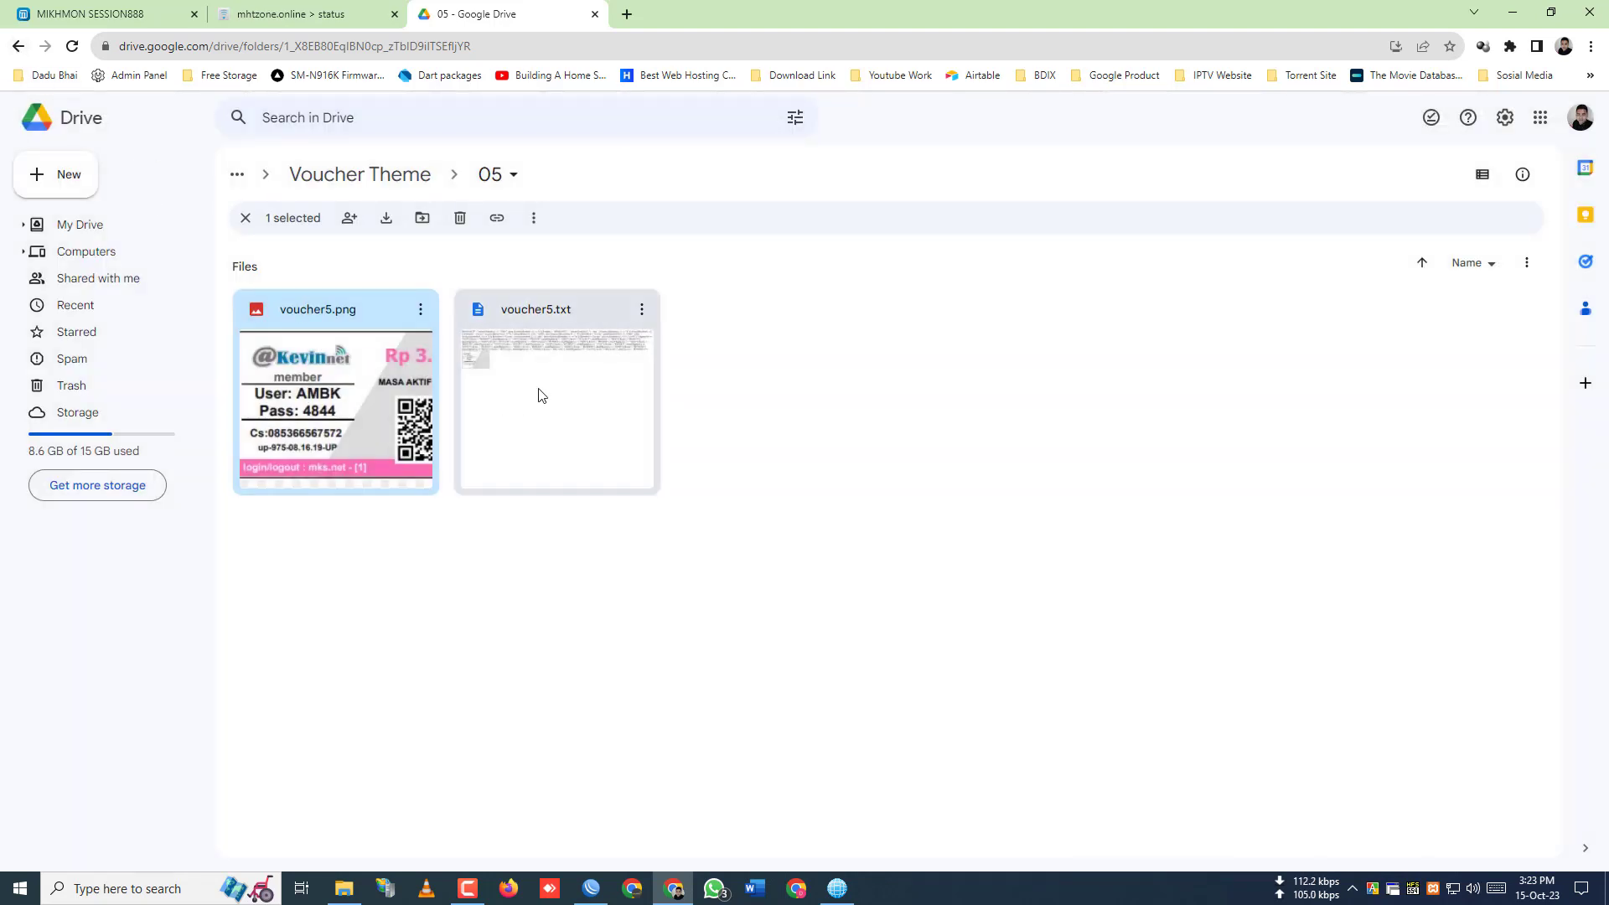
double_click(599, 395)
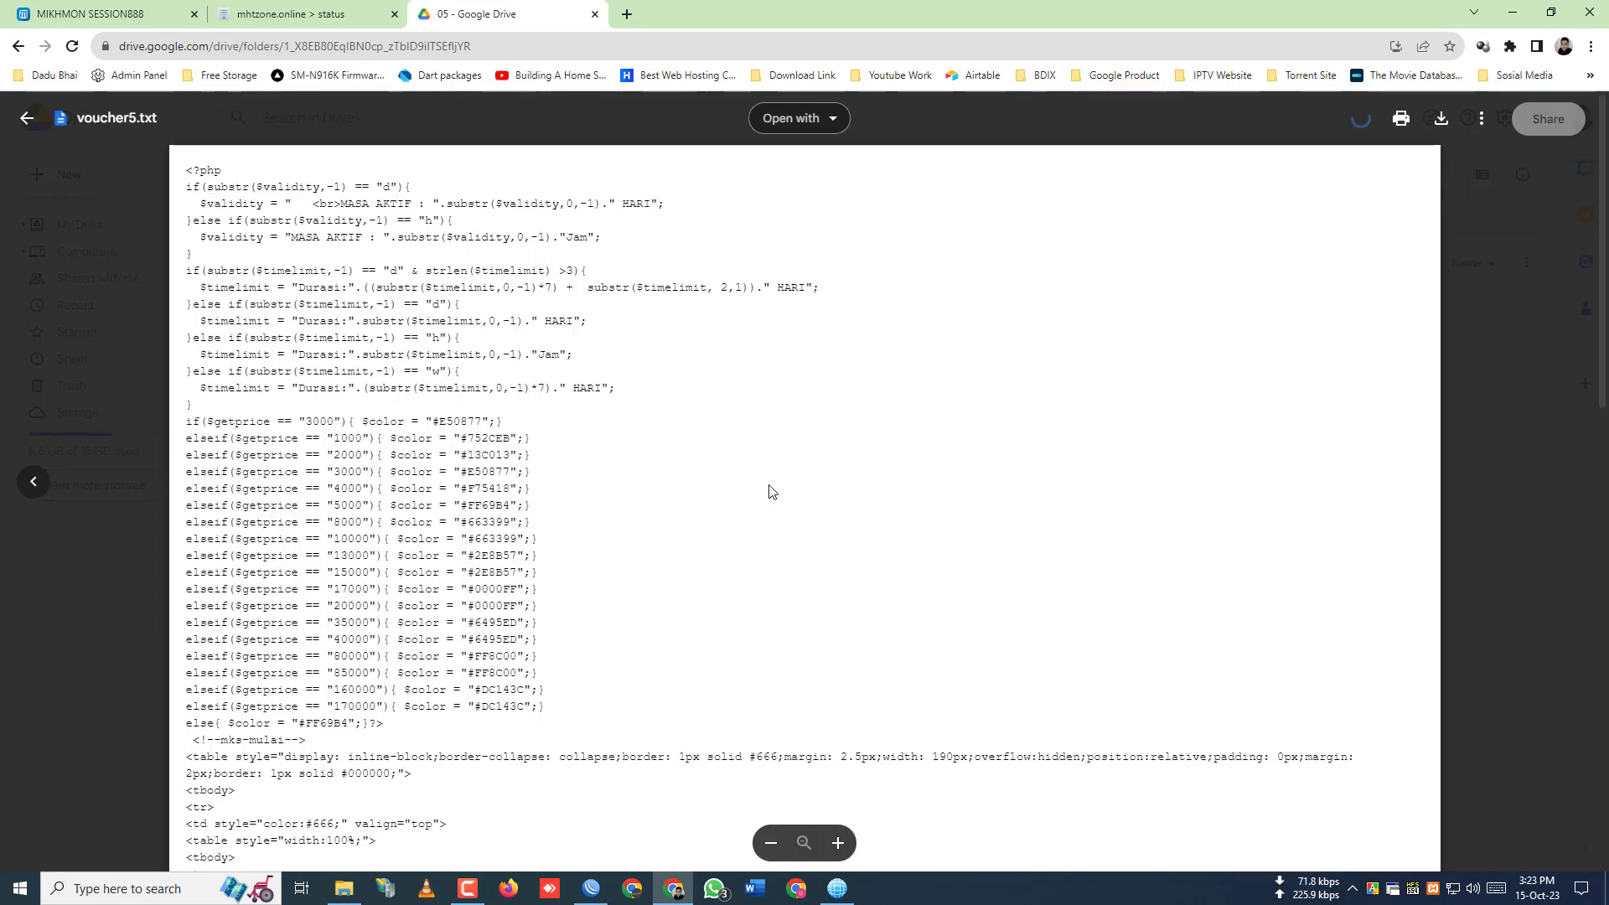
click(25, 118)
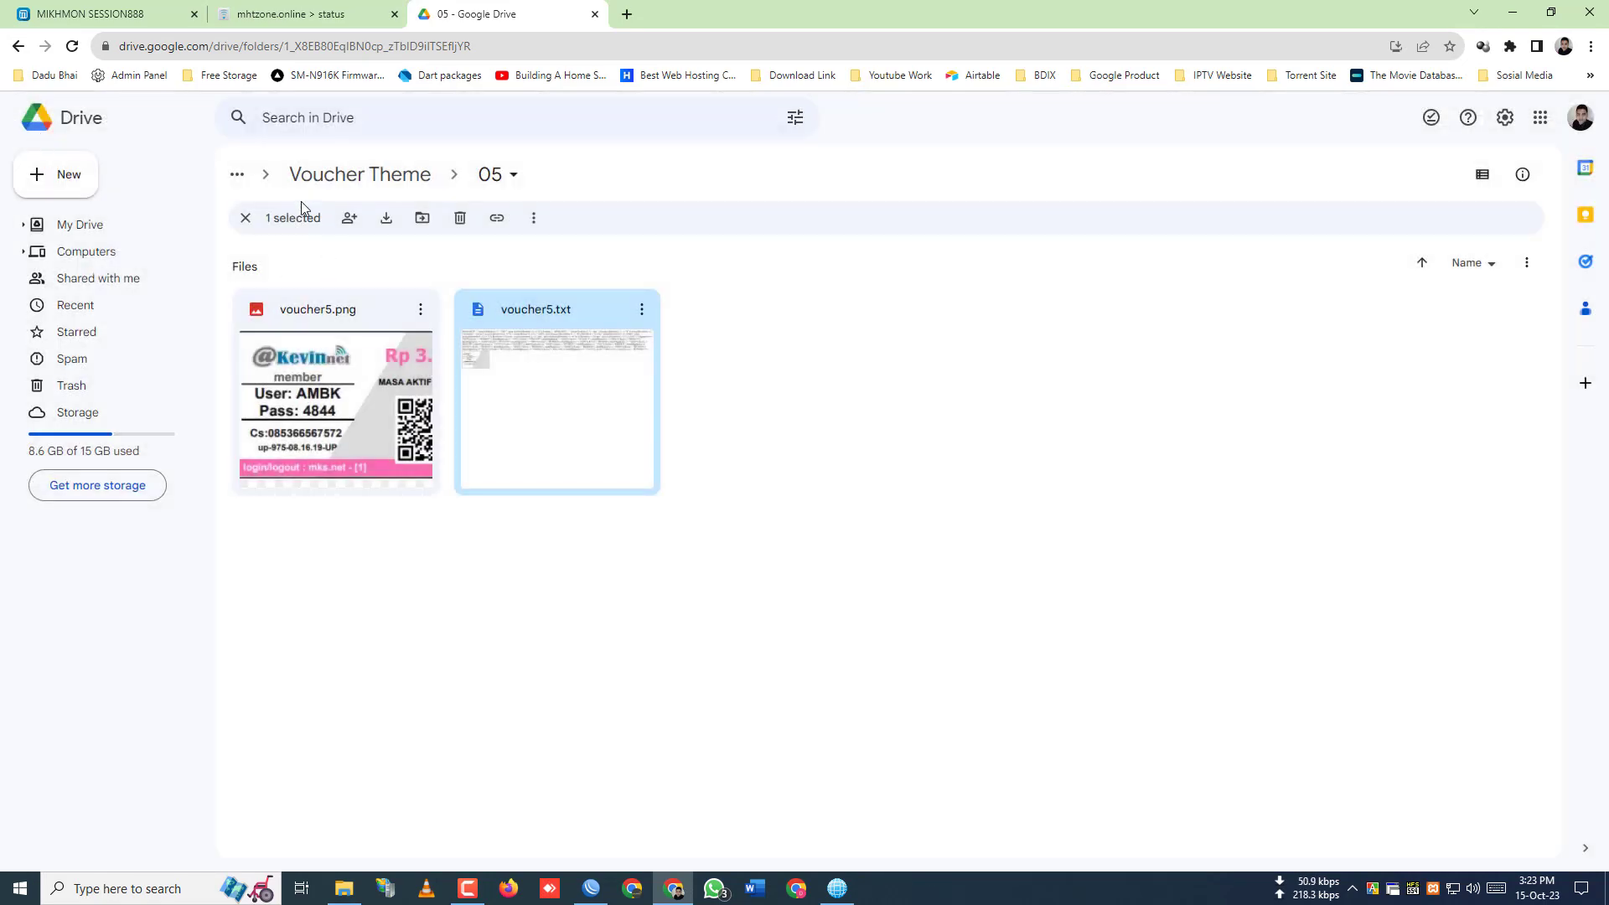
click(18, 46)
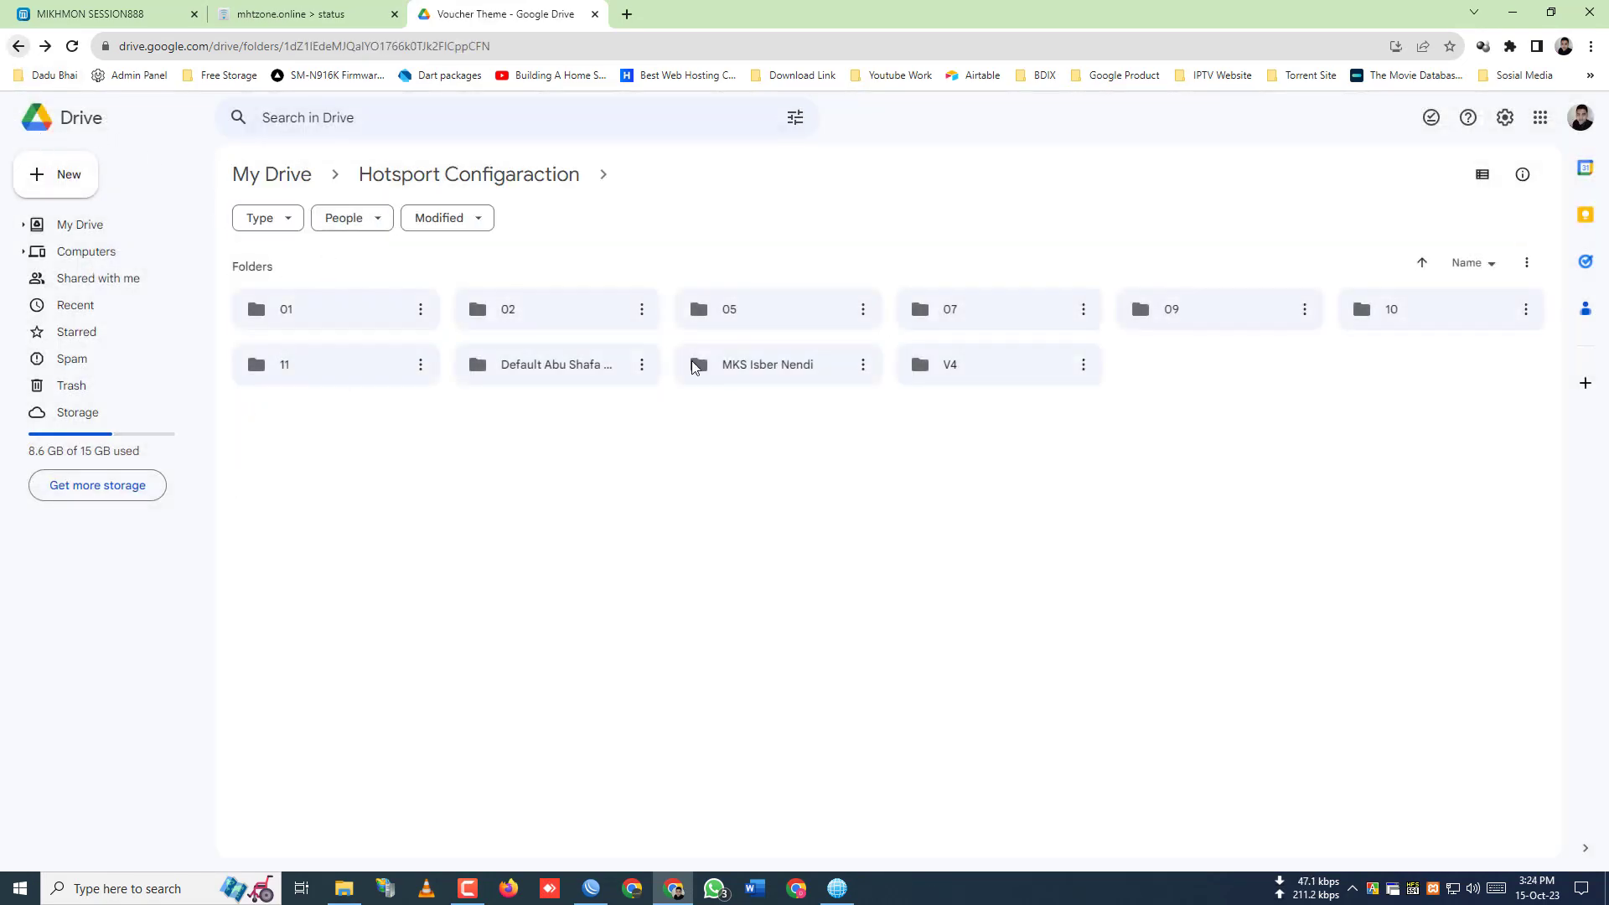
click(987, 312)
double_click(987, 312)
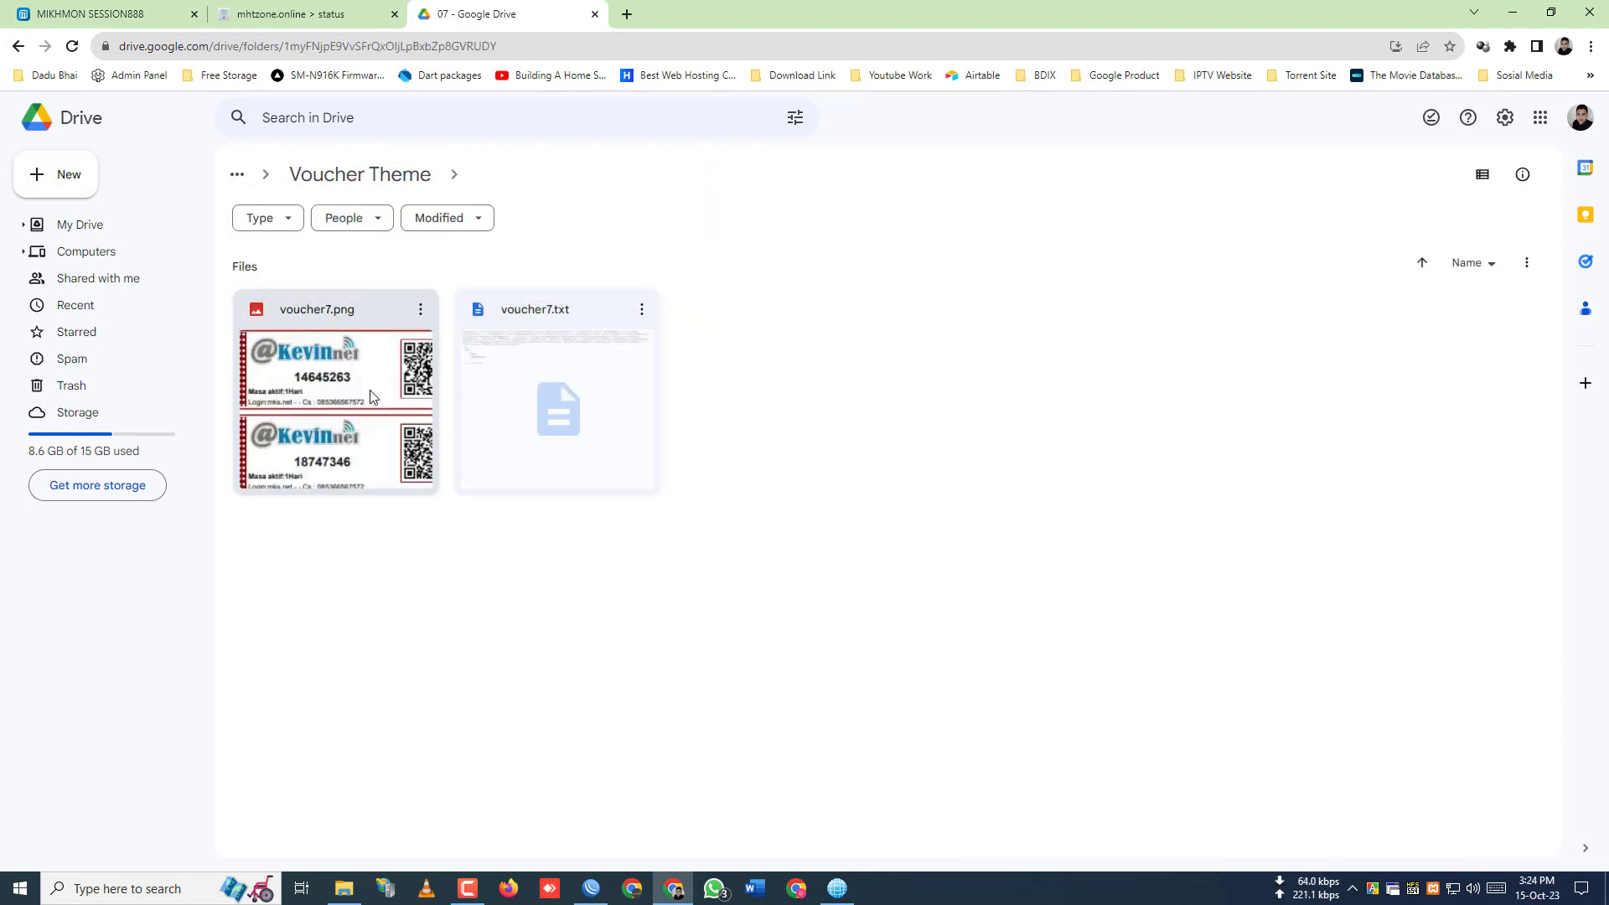
double_click(335, 385)
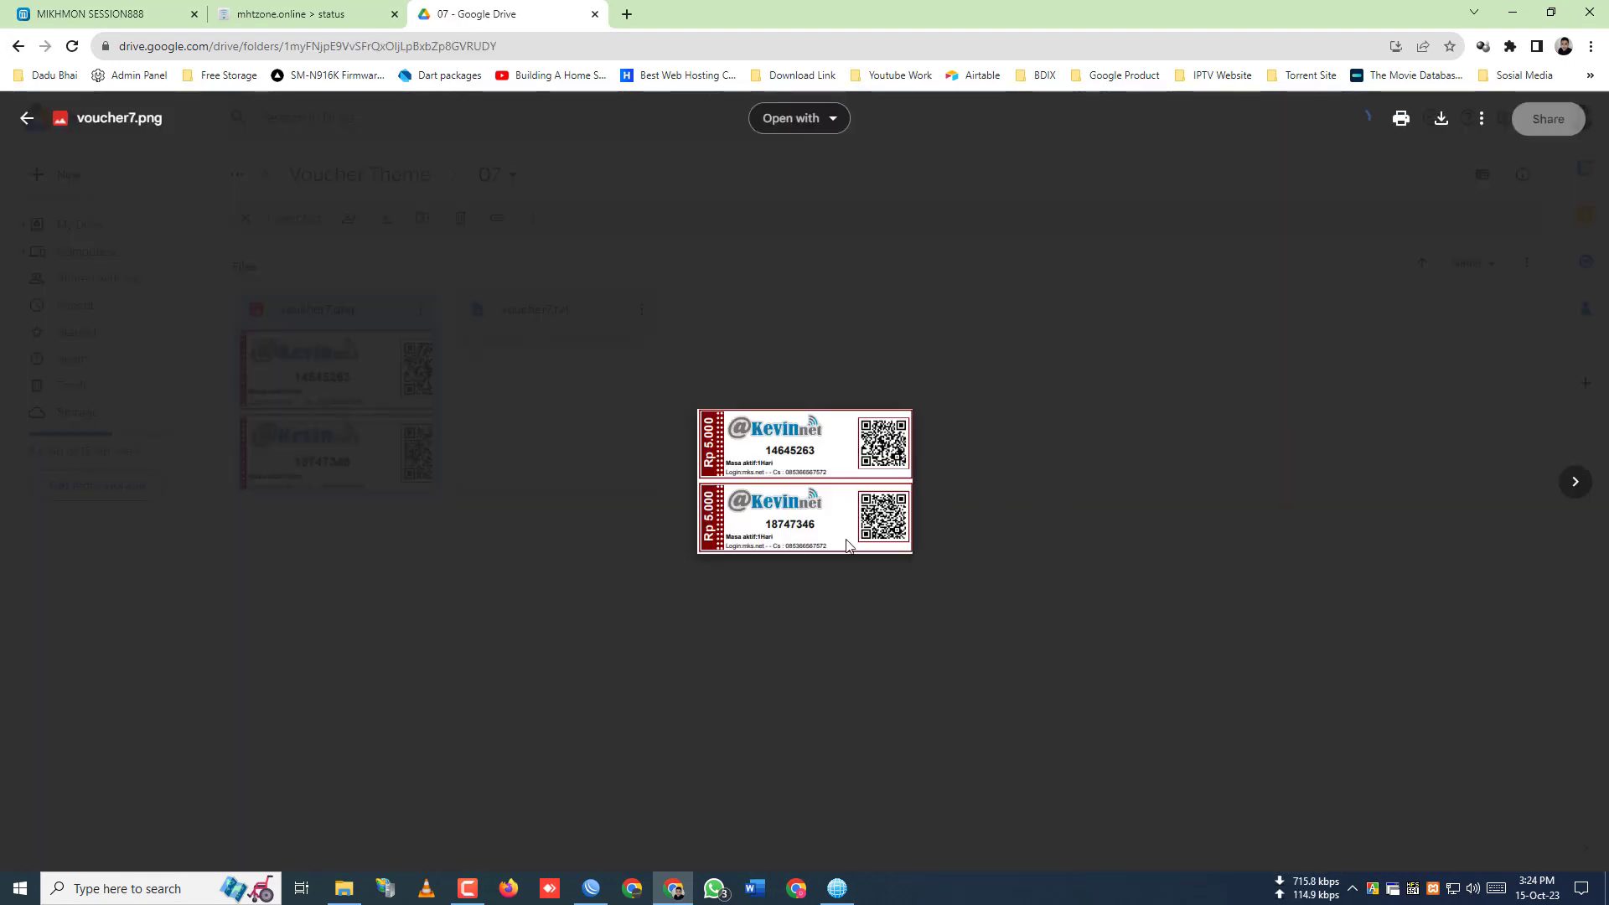
click(27, 117)
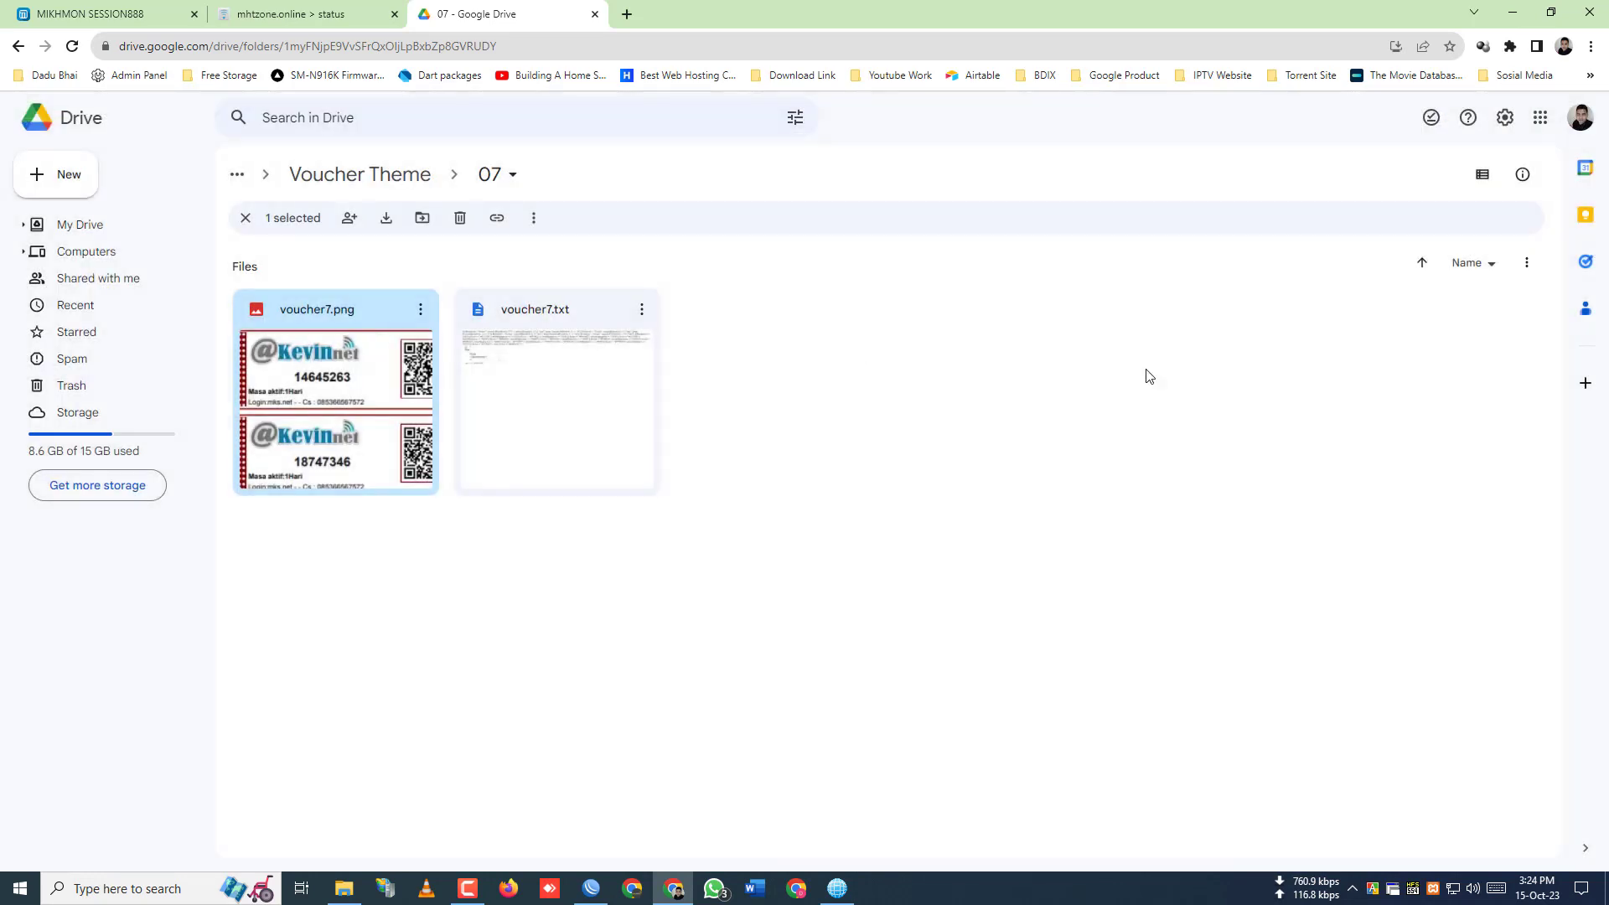
click(16, 46)
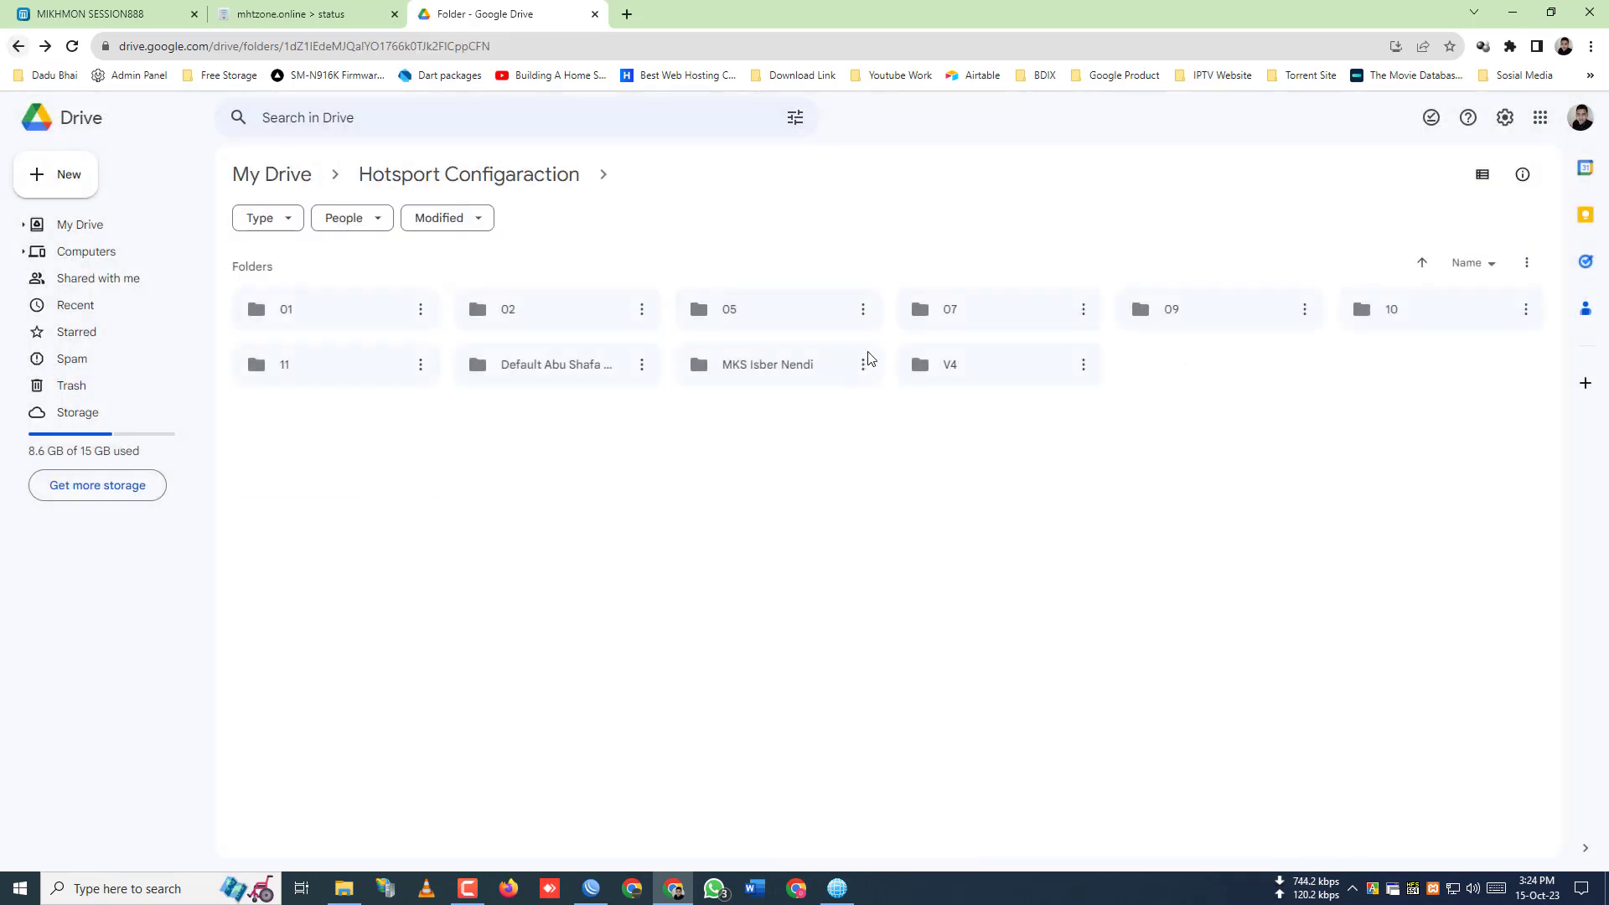
double_click(1237, 314)
double_click(399, 380)
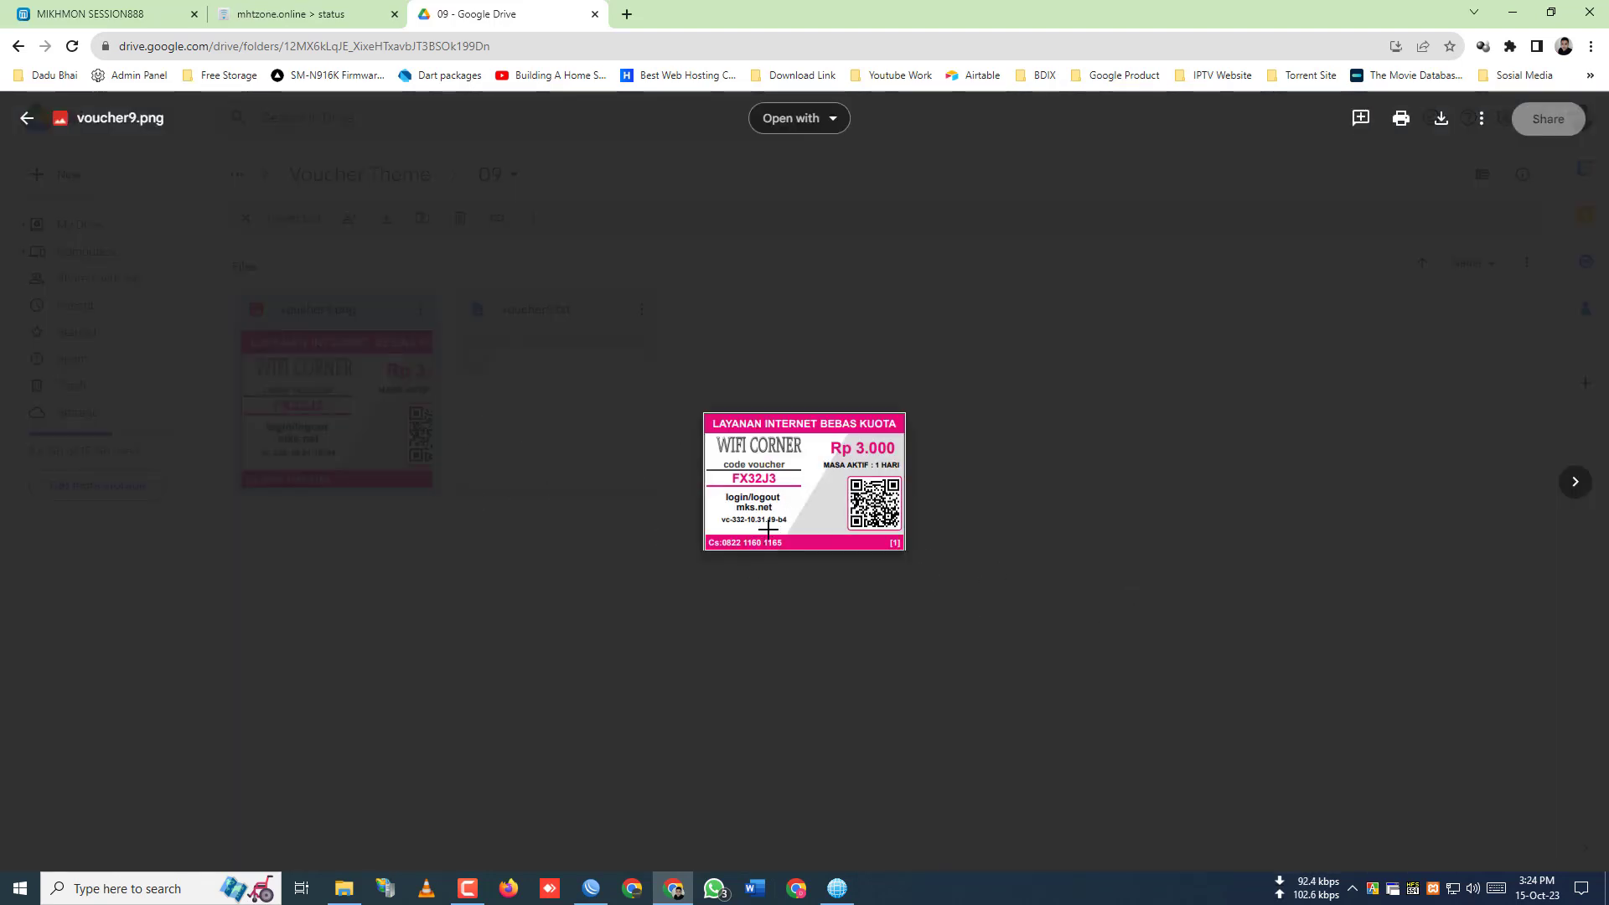
click(27, 118)
click(17, 47)
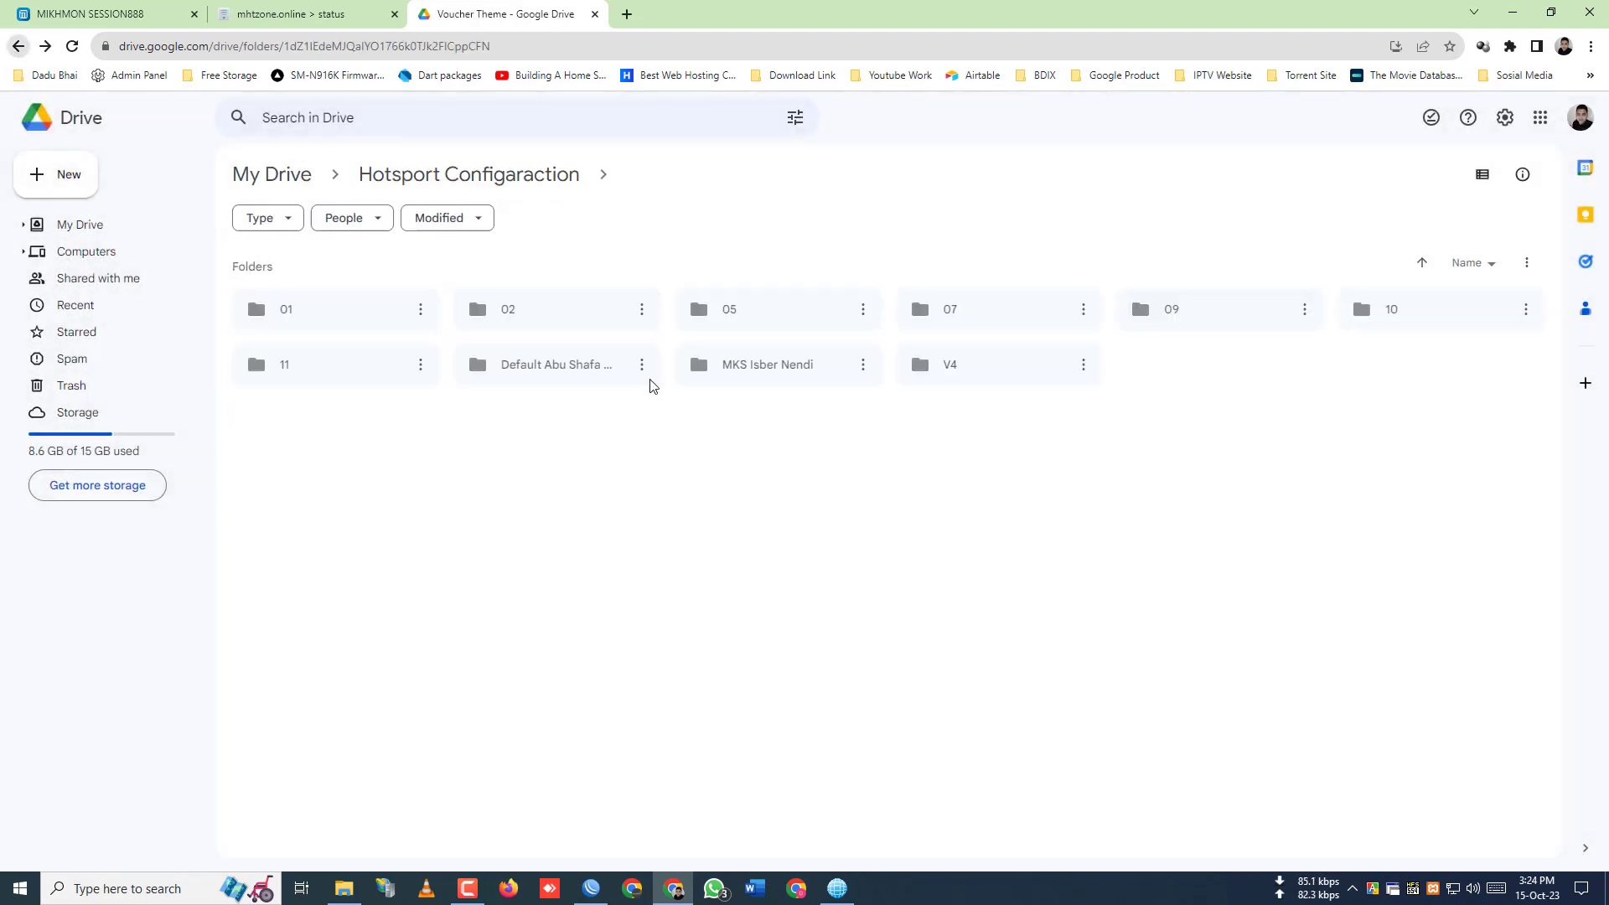
double_click(279, 358)
double_click(426, 389)
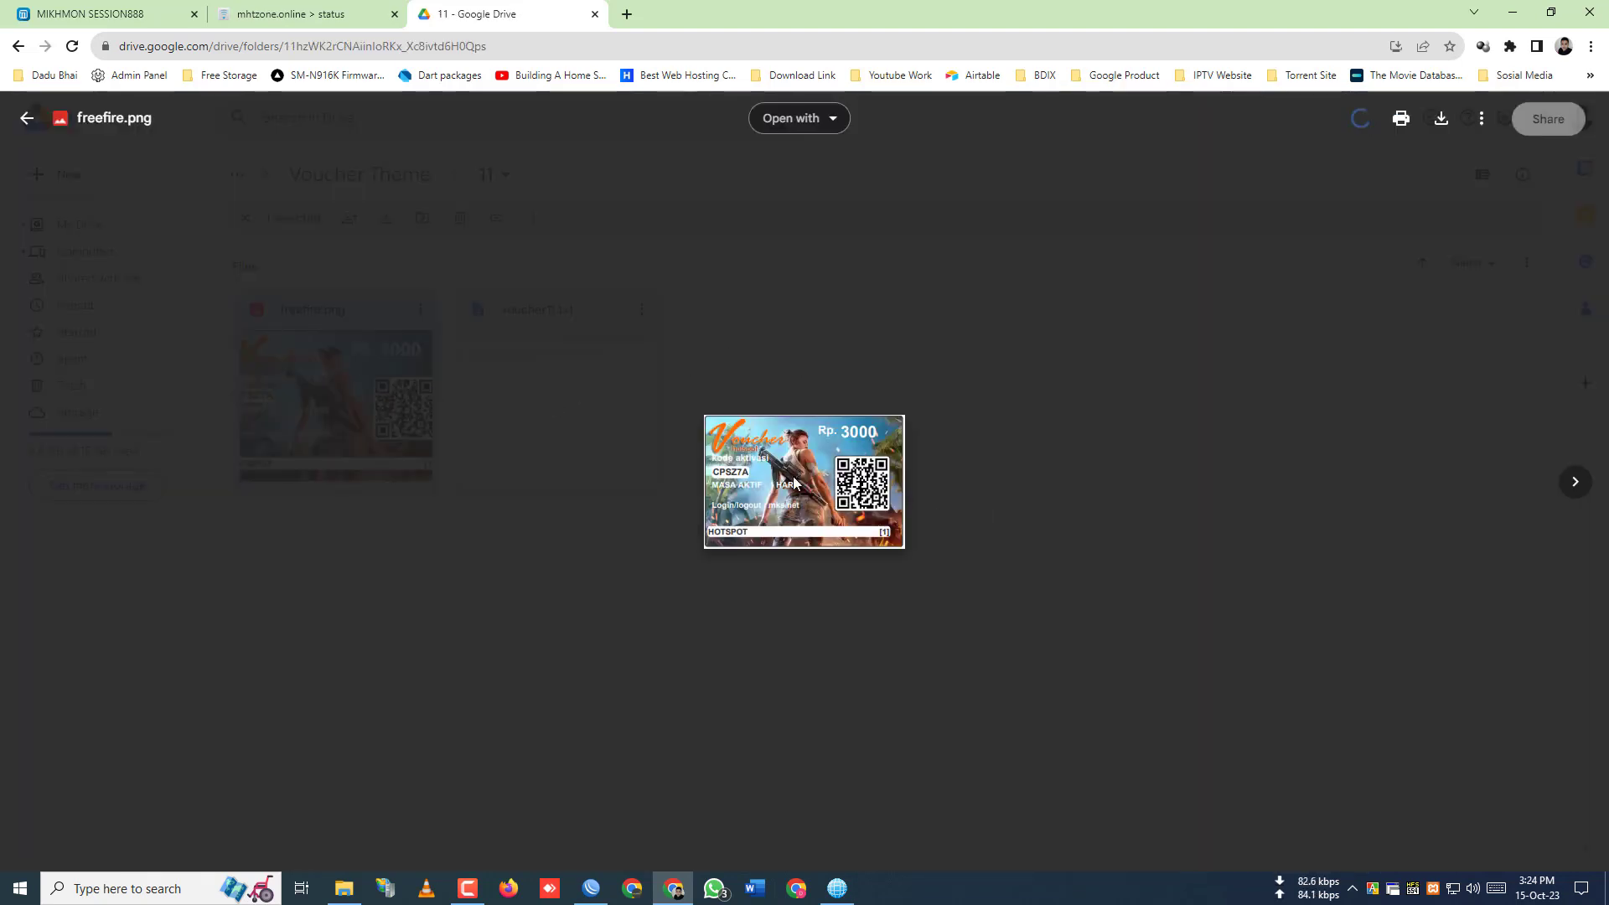
key(ctrl+plus)
key(ctrl+plus)
key(ctrl+plus)
key(ctrl+plus)
key(ctrl+plus)
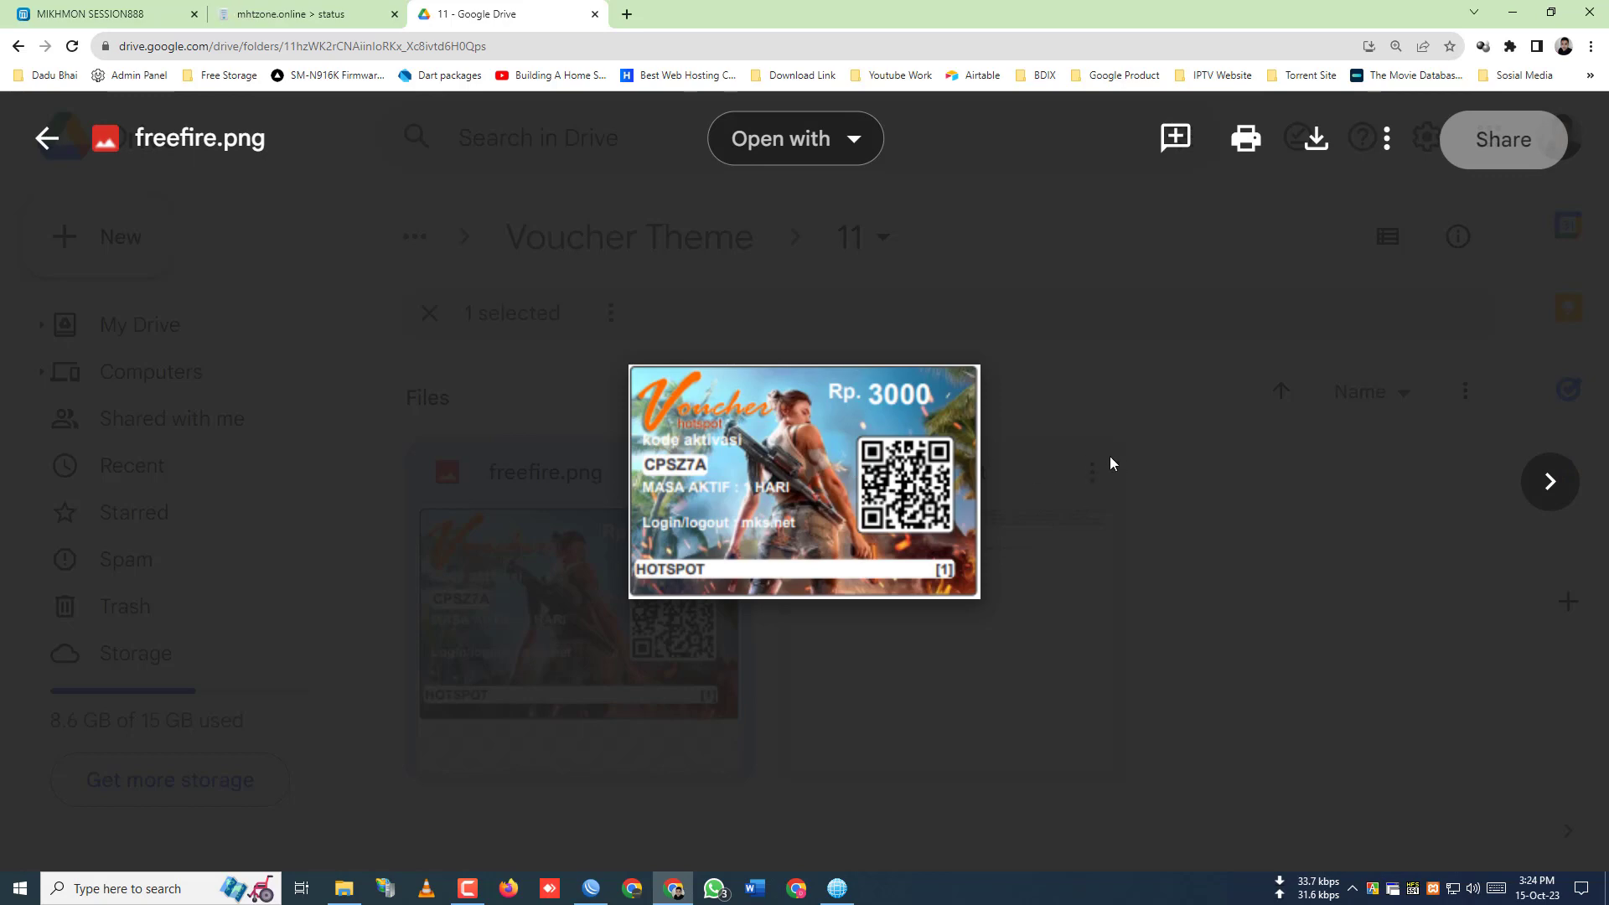
click(46, 138)
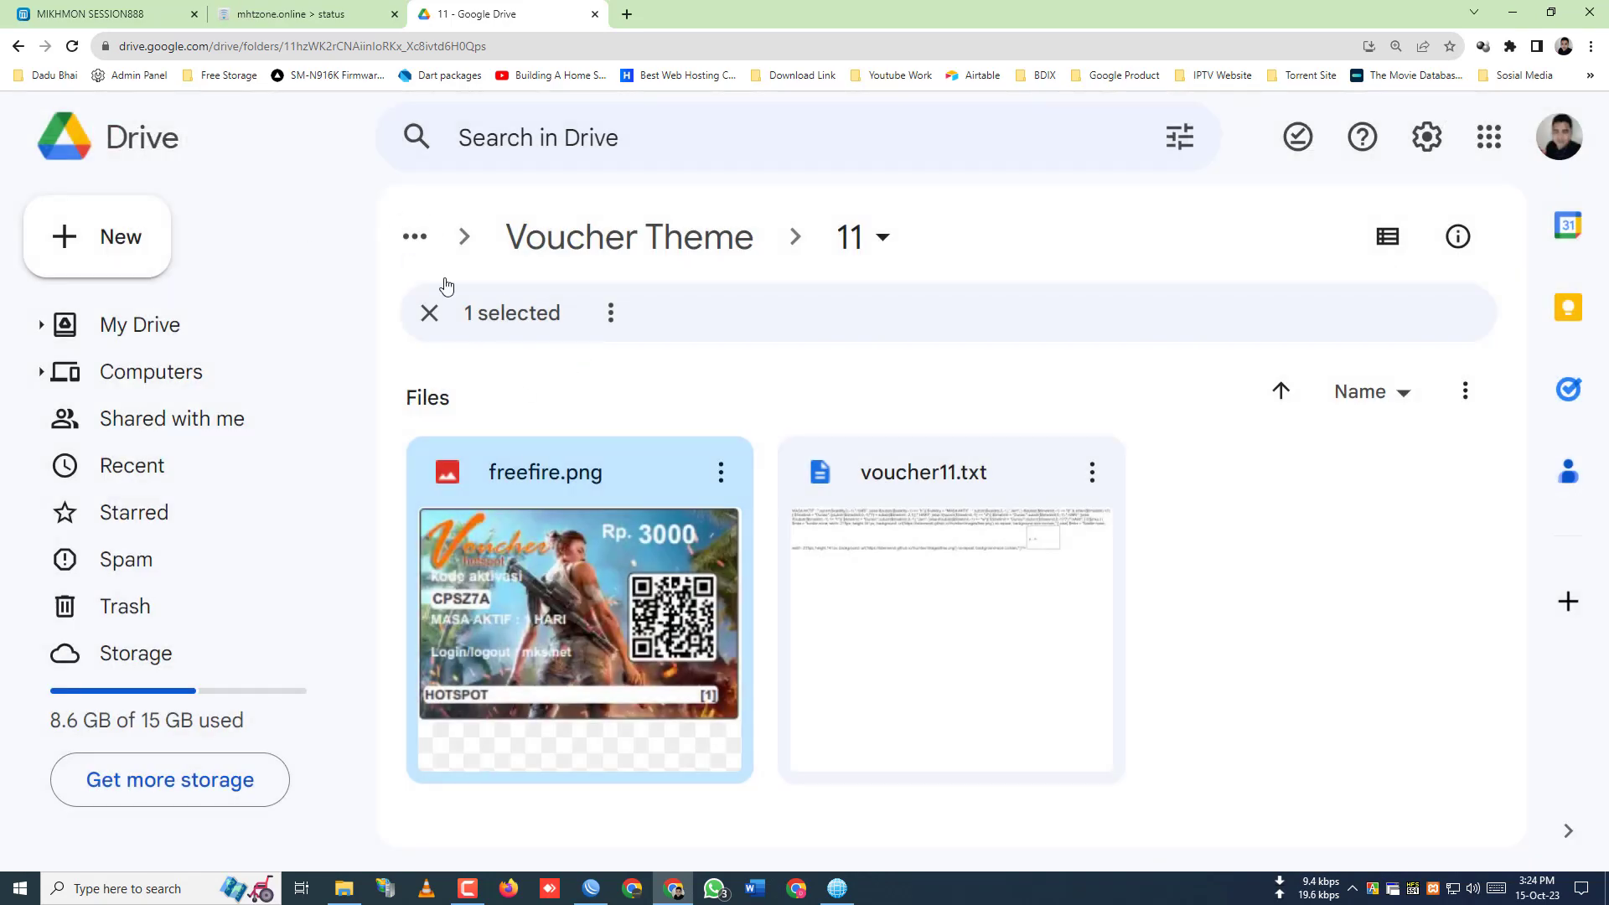
key(ctrl+minus)
key(ctrl+minus)
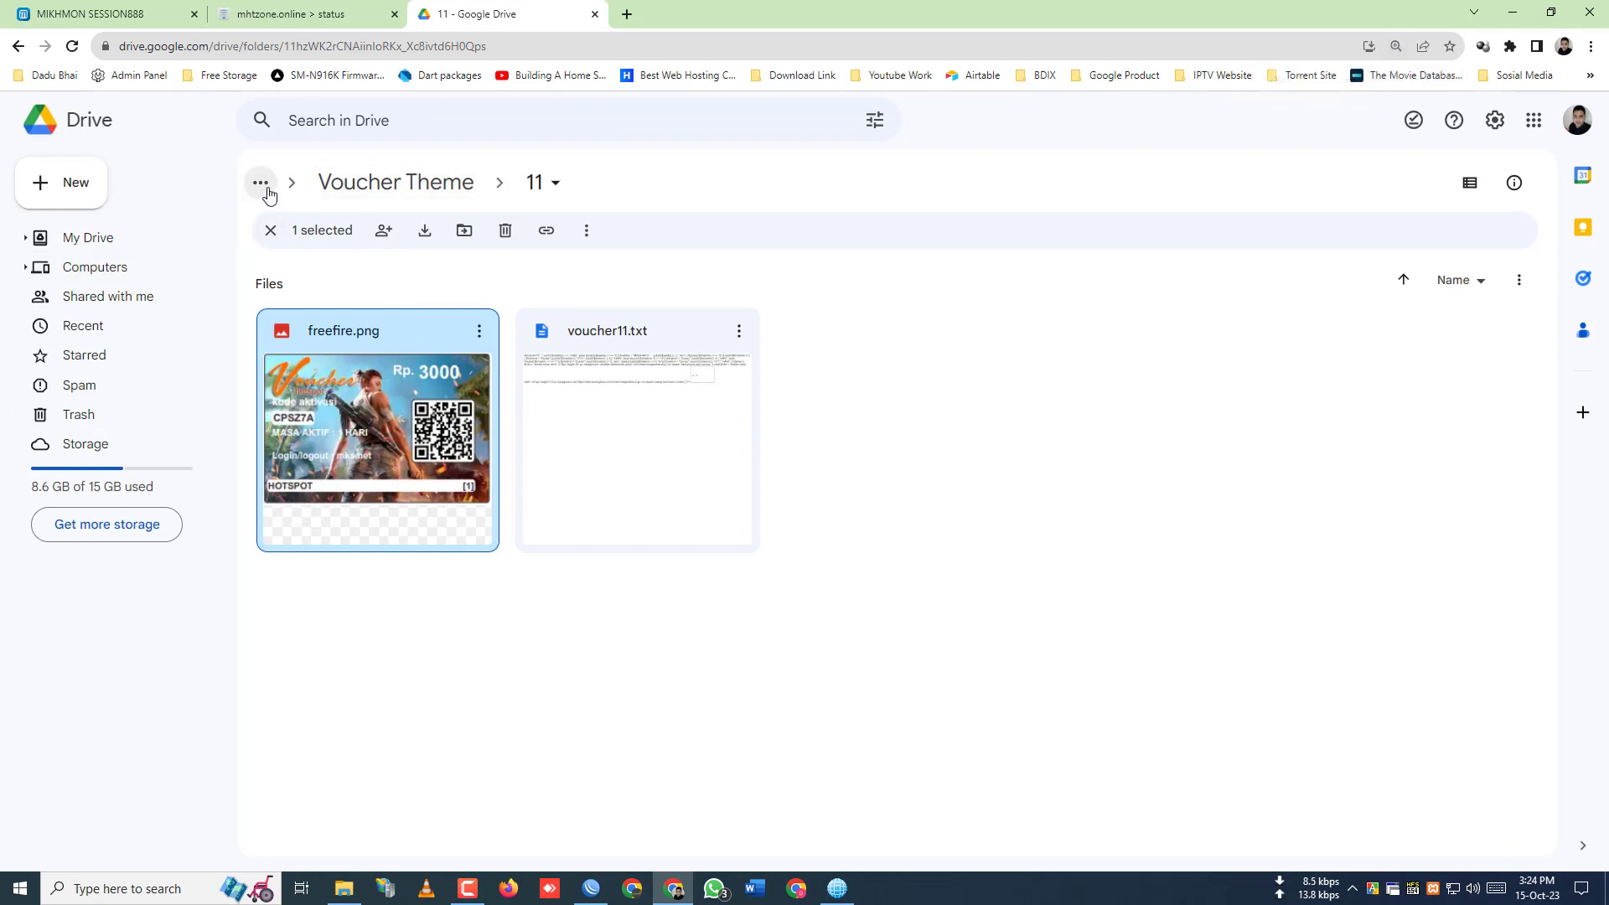
click(18, 46)
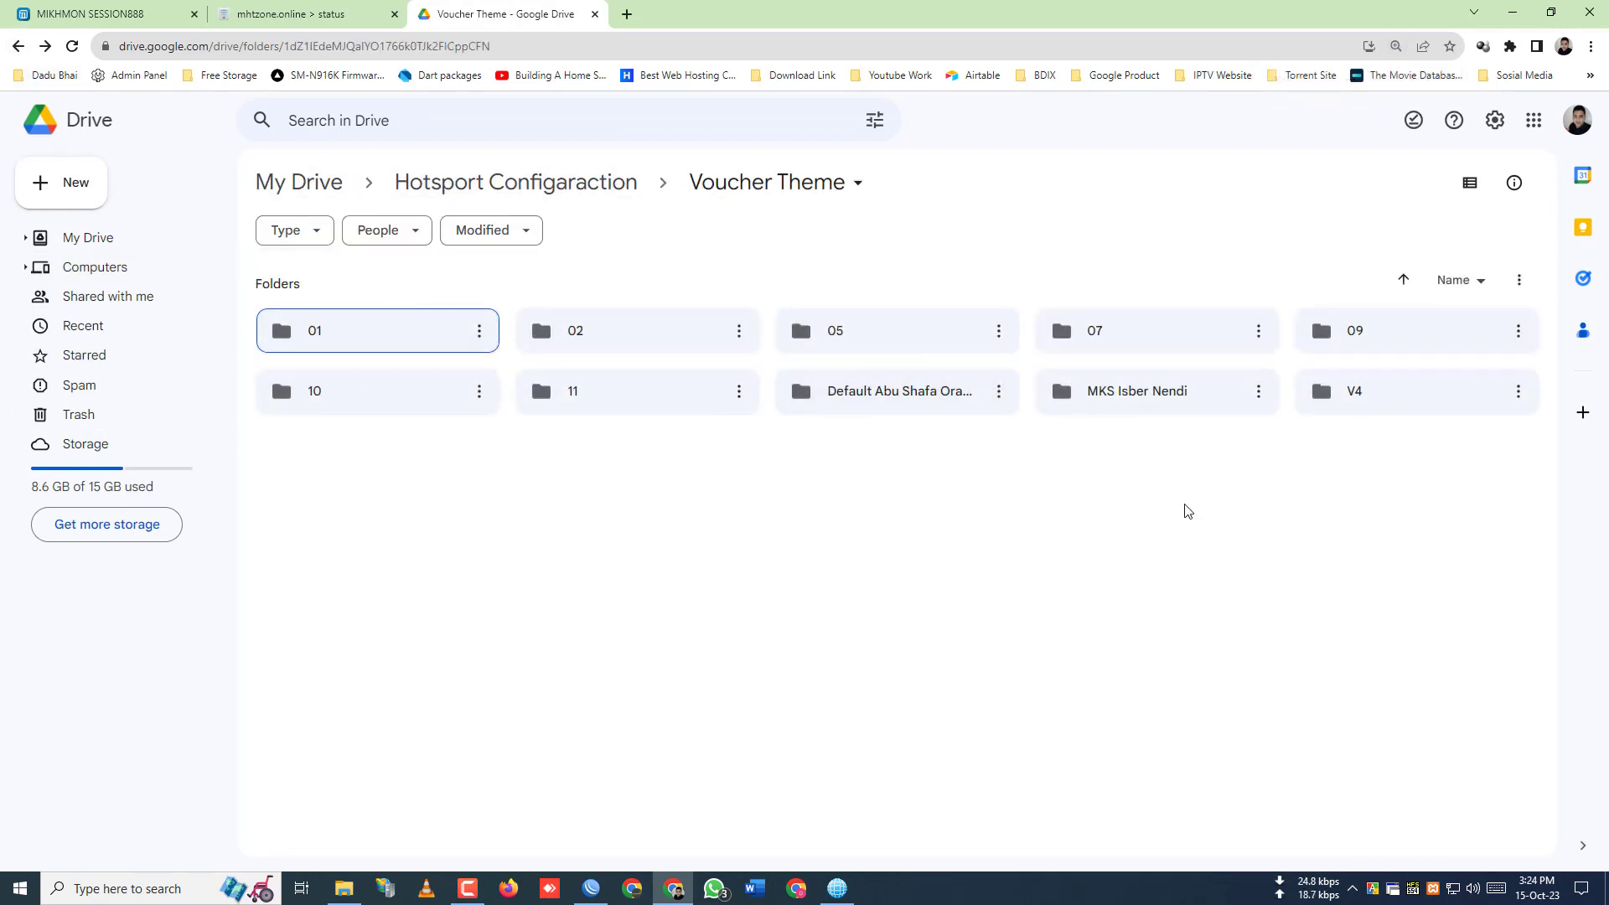
- Read the row.txt HTML voucher template in V4 › MKS, then go back to My Drive
double_click(1411, 416)
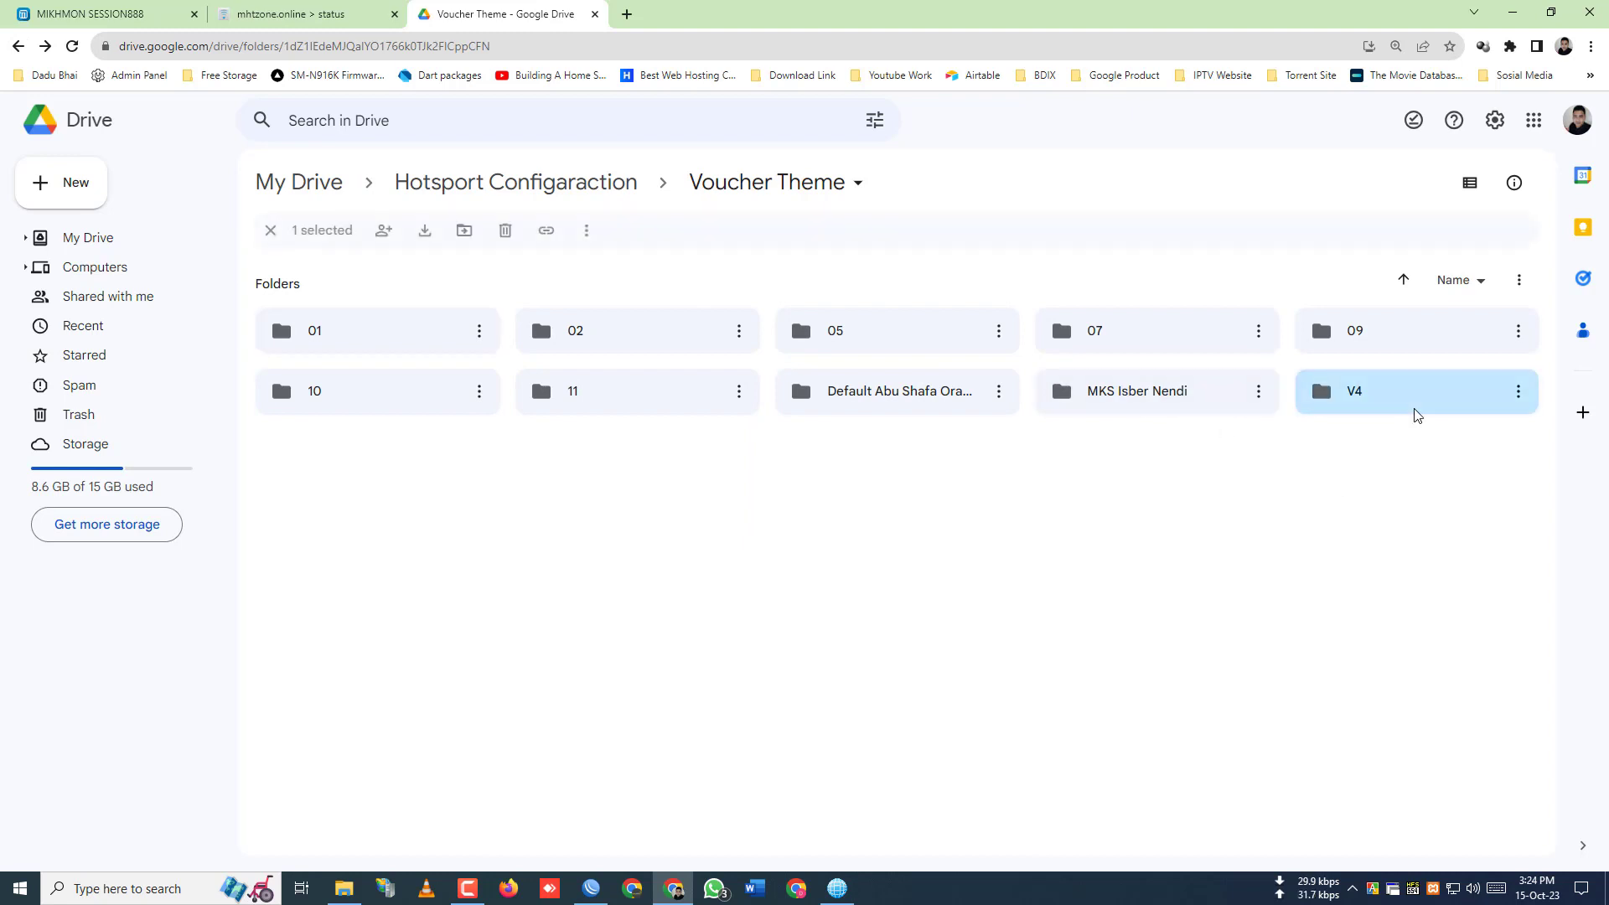
double_click(615, 330)
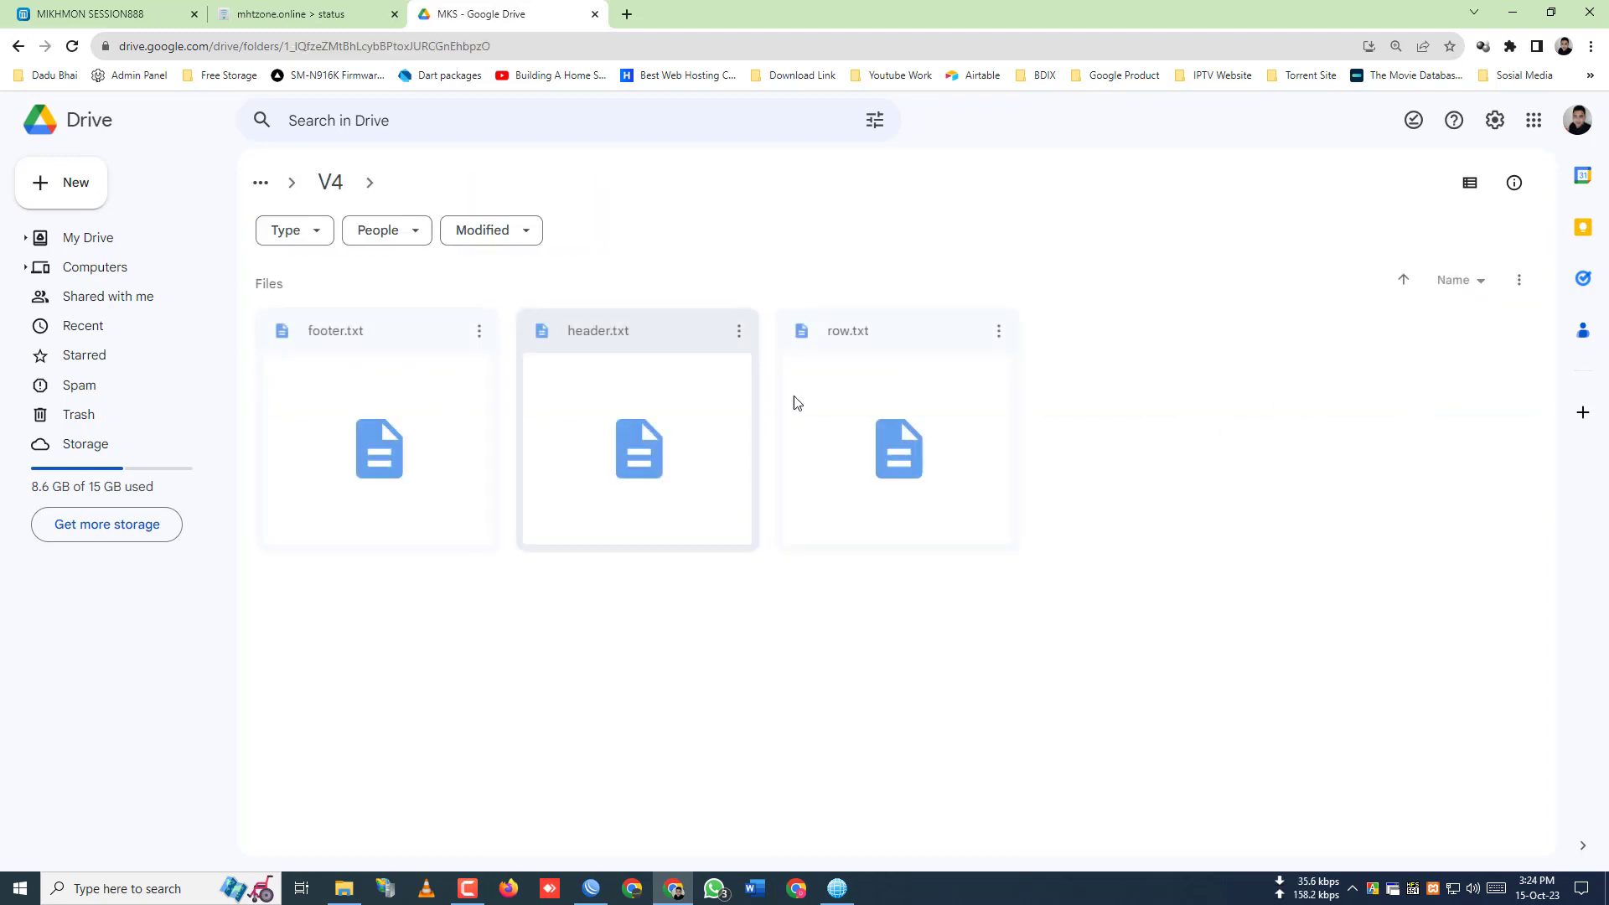
double_click(801, 373)
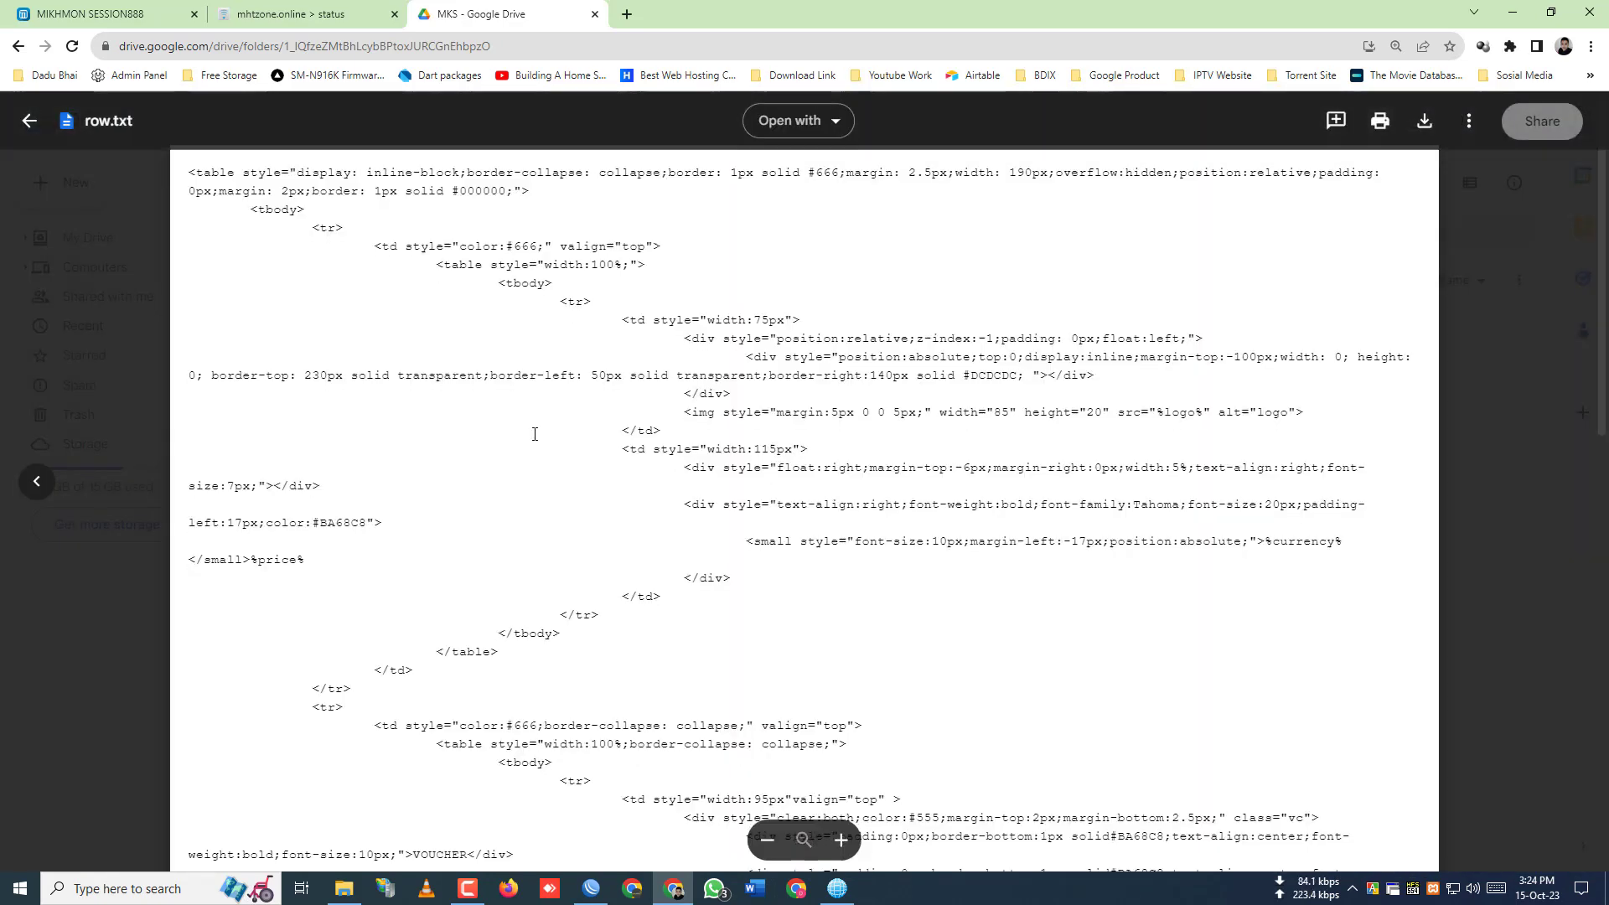
scroll(531, 431, down, 7)
click(32, 120)
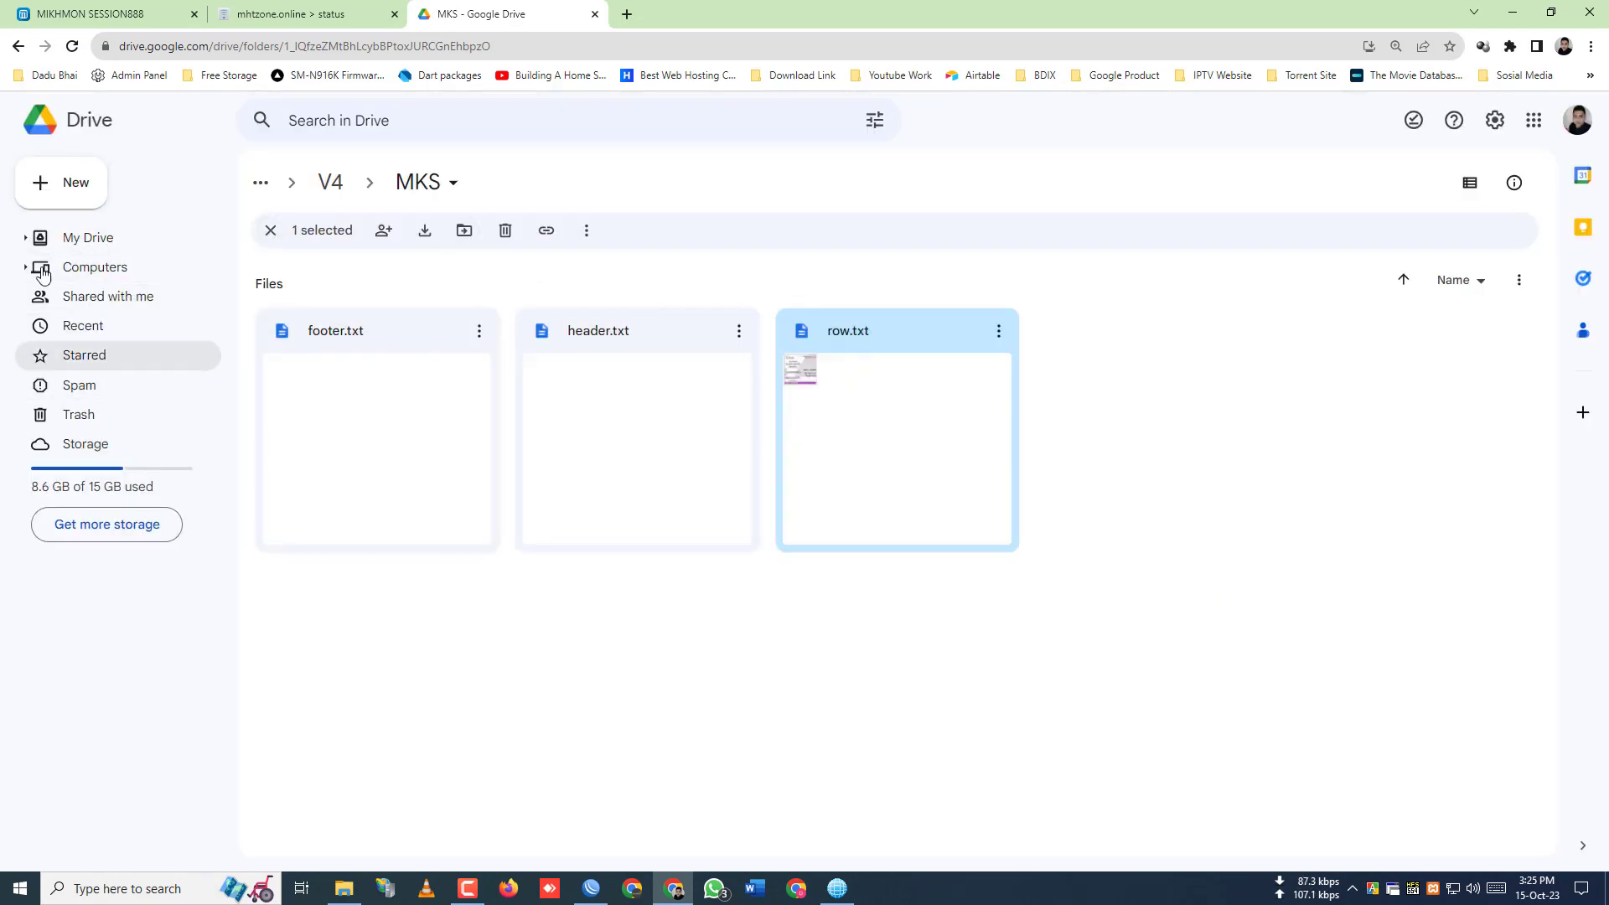
click(102, 238)
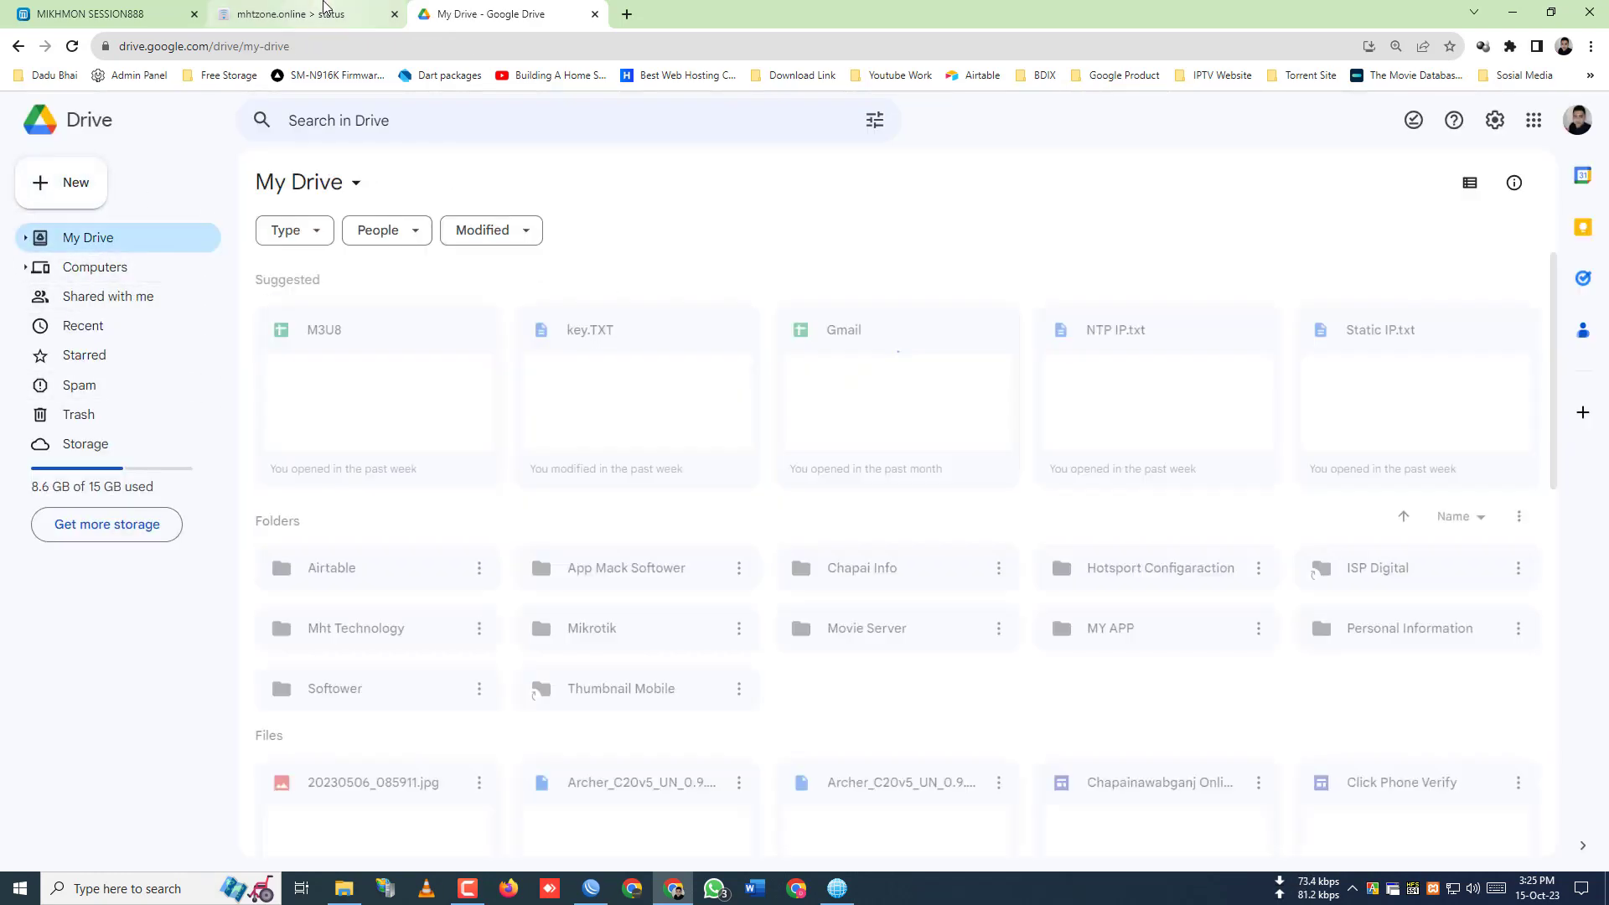
- Check the hotspot status page (99.9 GiB remaining), then switch to the MIKHMON SESSION888 tab
click(297, 13)
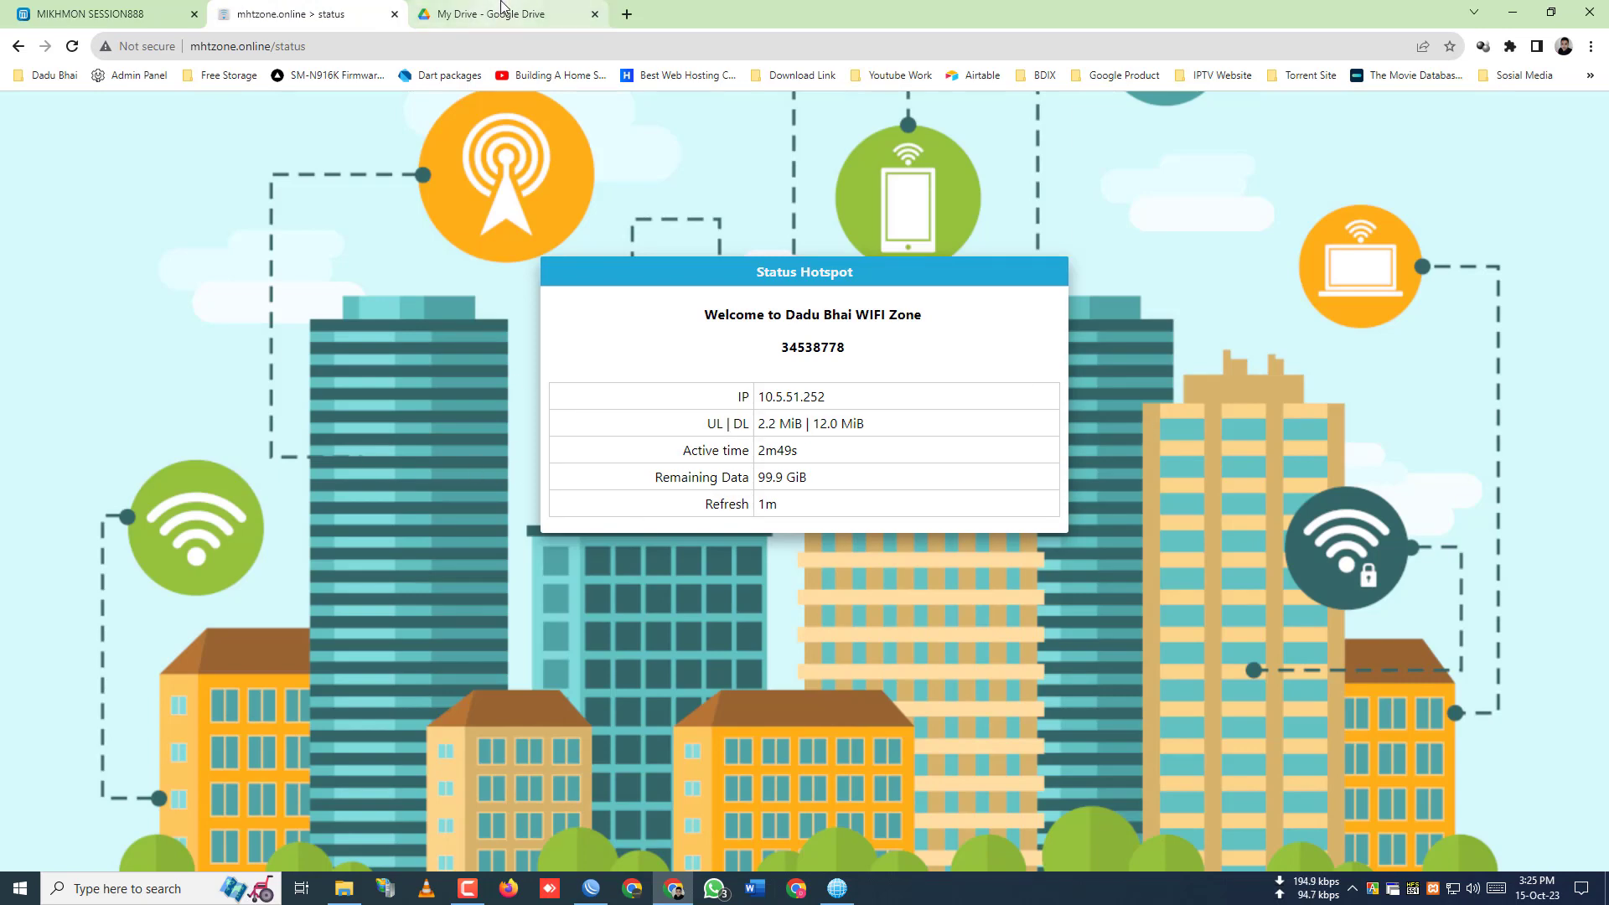
click(497, 10)
click(315, 14)
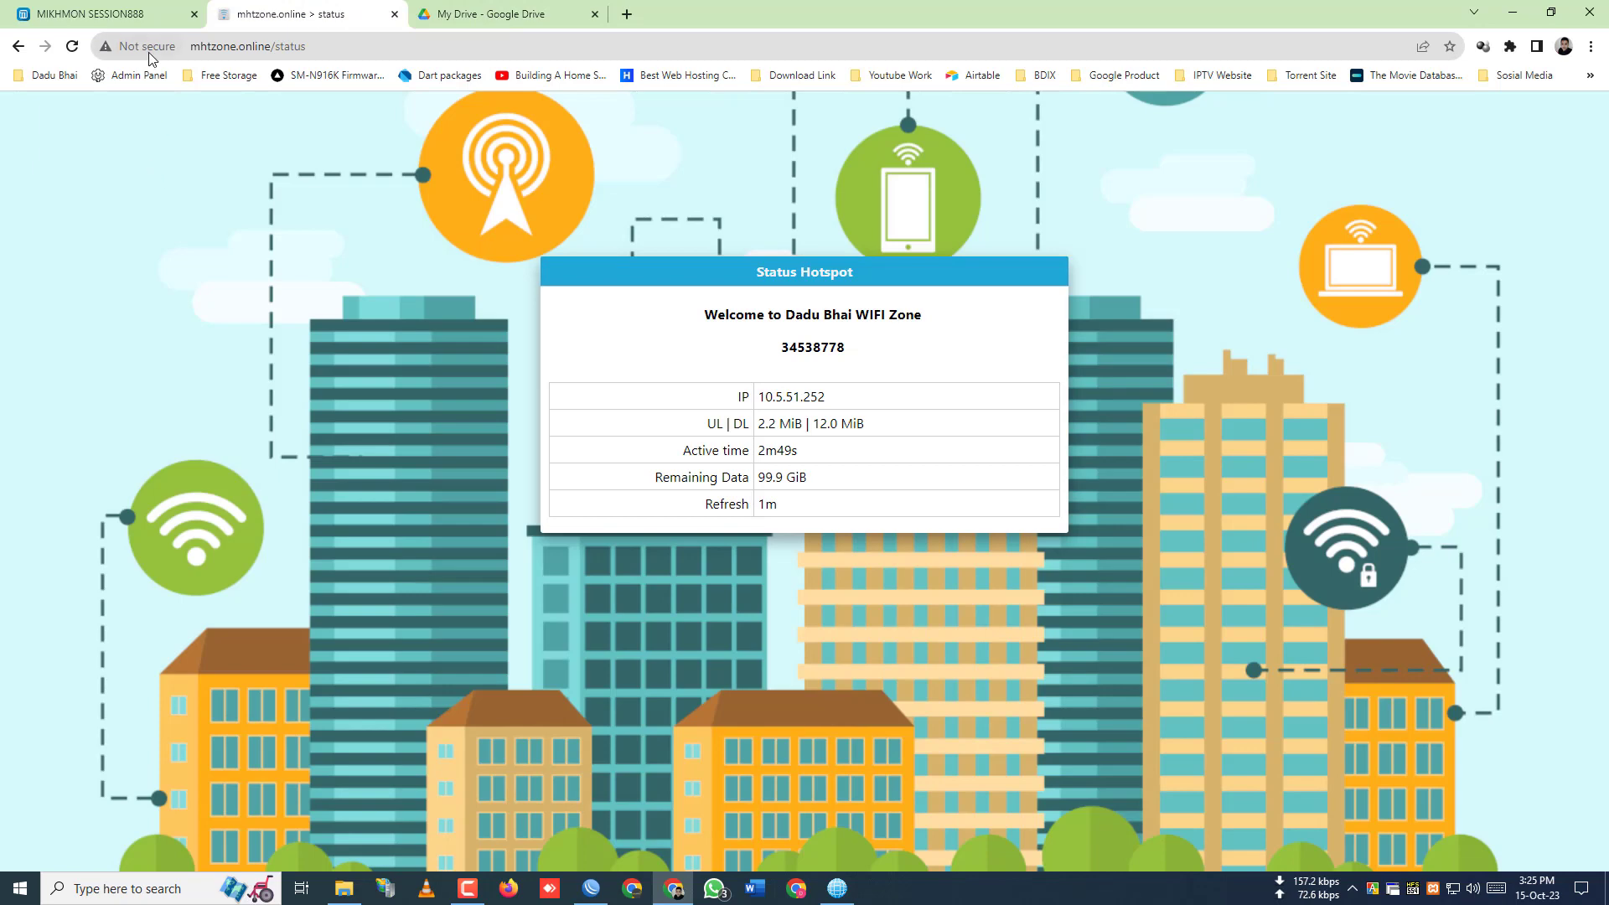
click(109, 13)
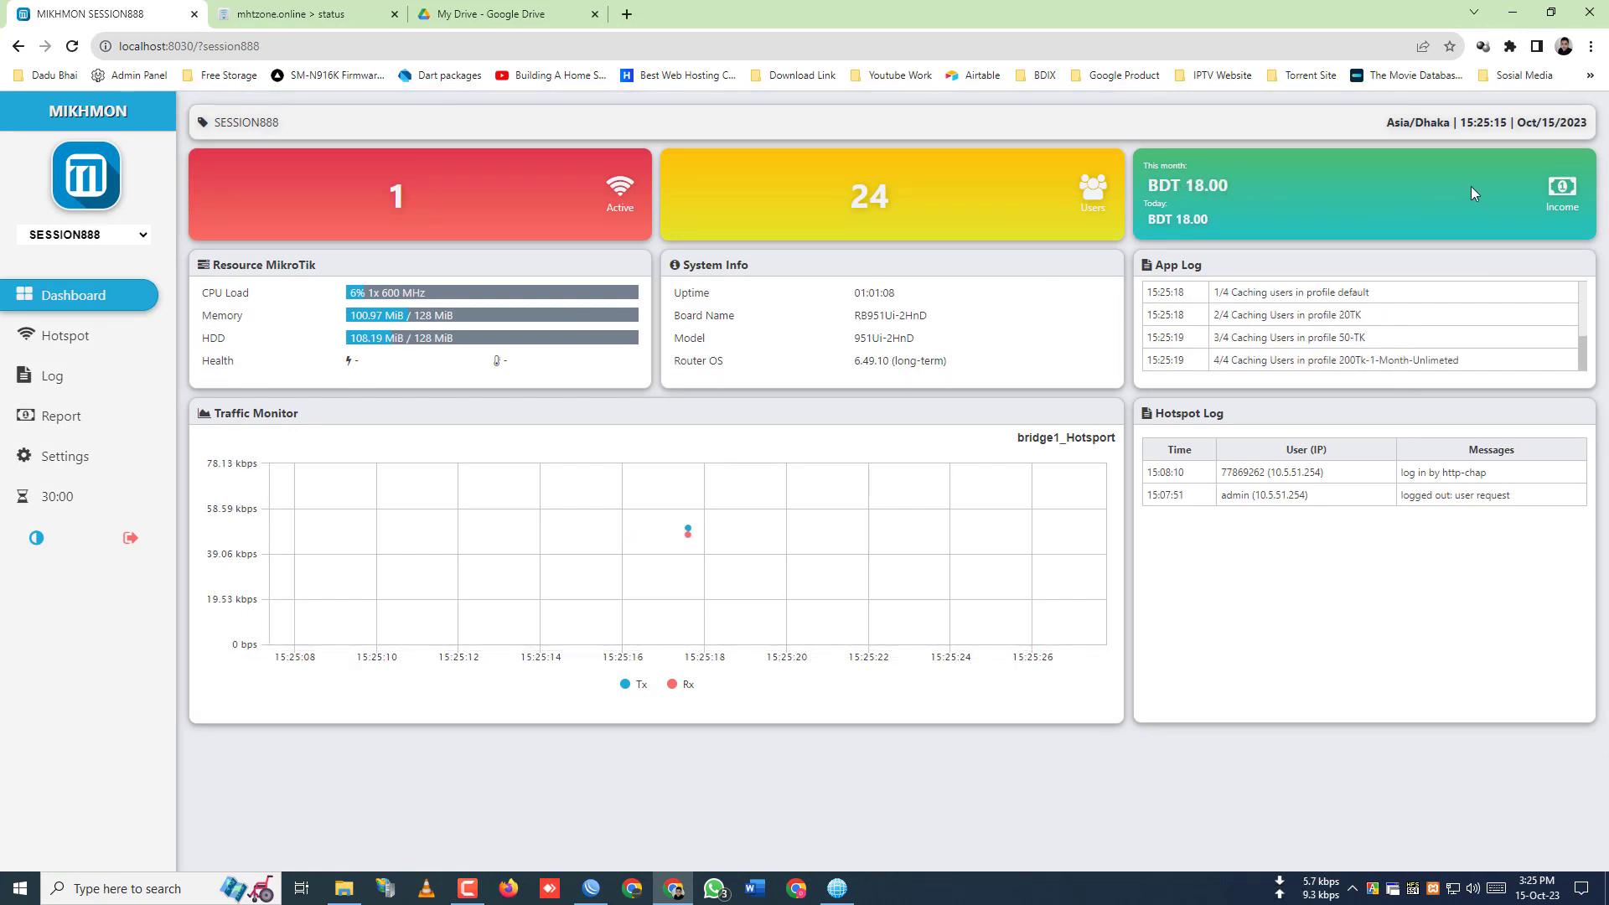
- Log out of MikHmon, sign back in with the admin password, and dismiss Chrome's password prompt
click(134, 537)
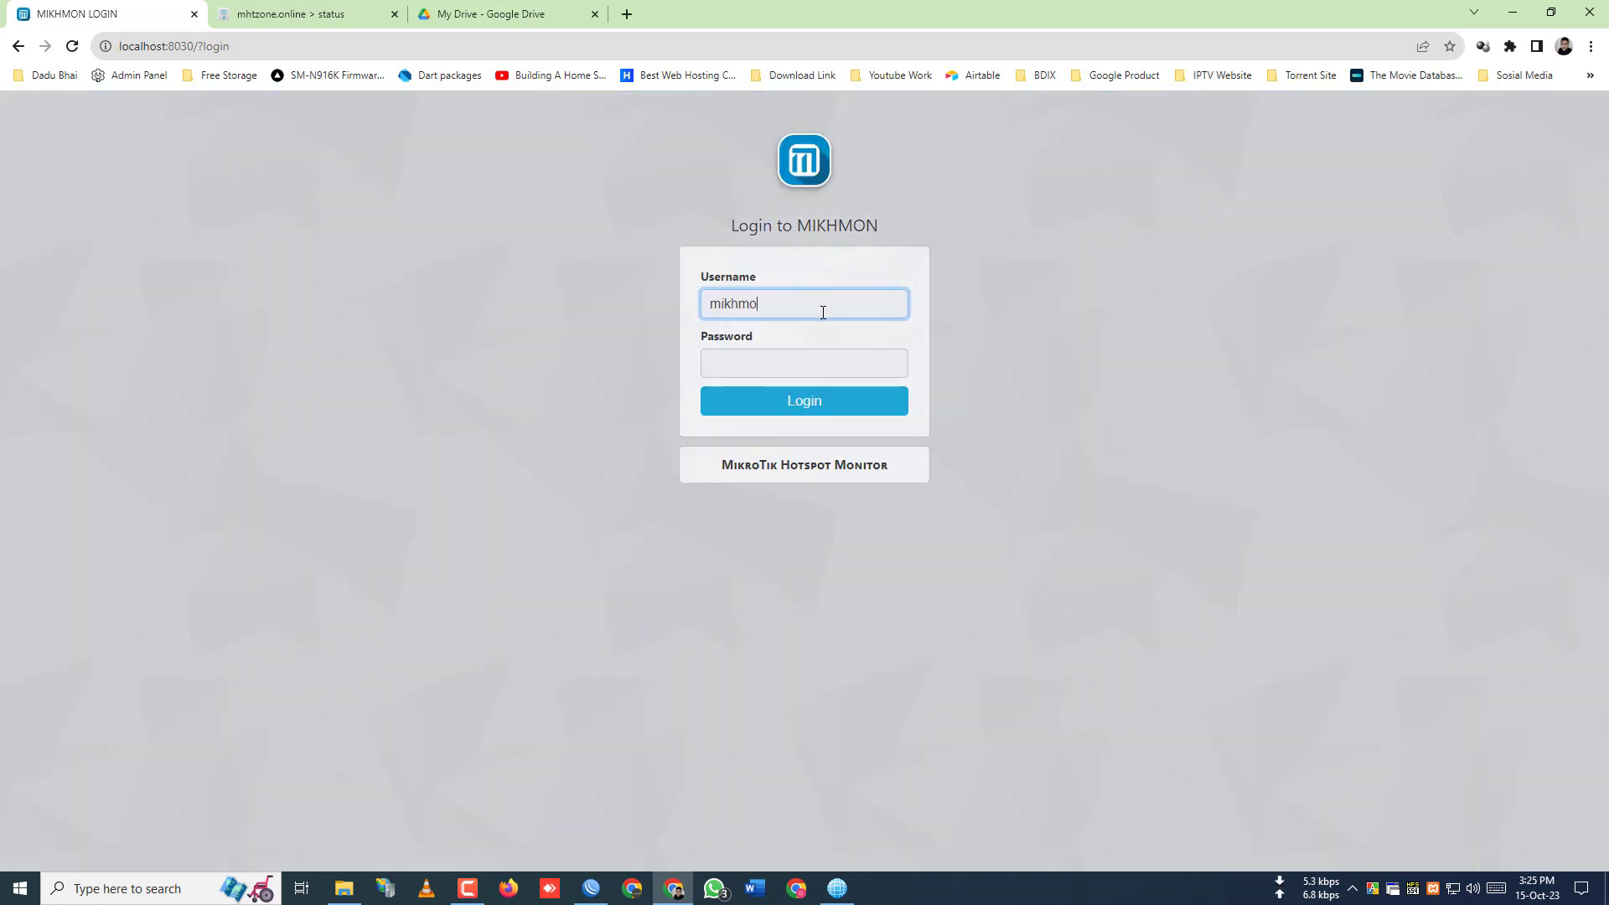
click(812, 356)
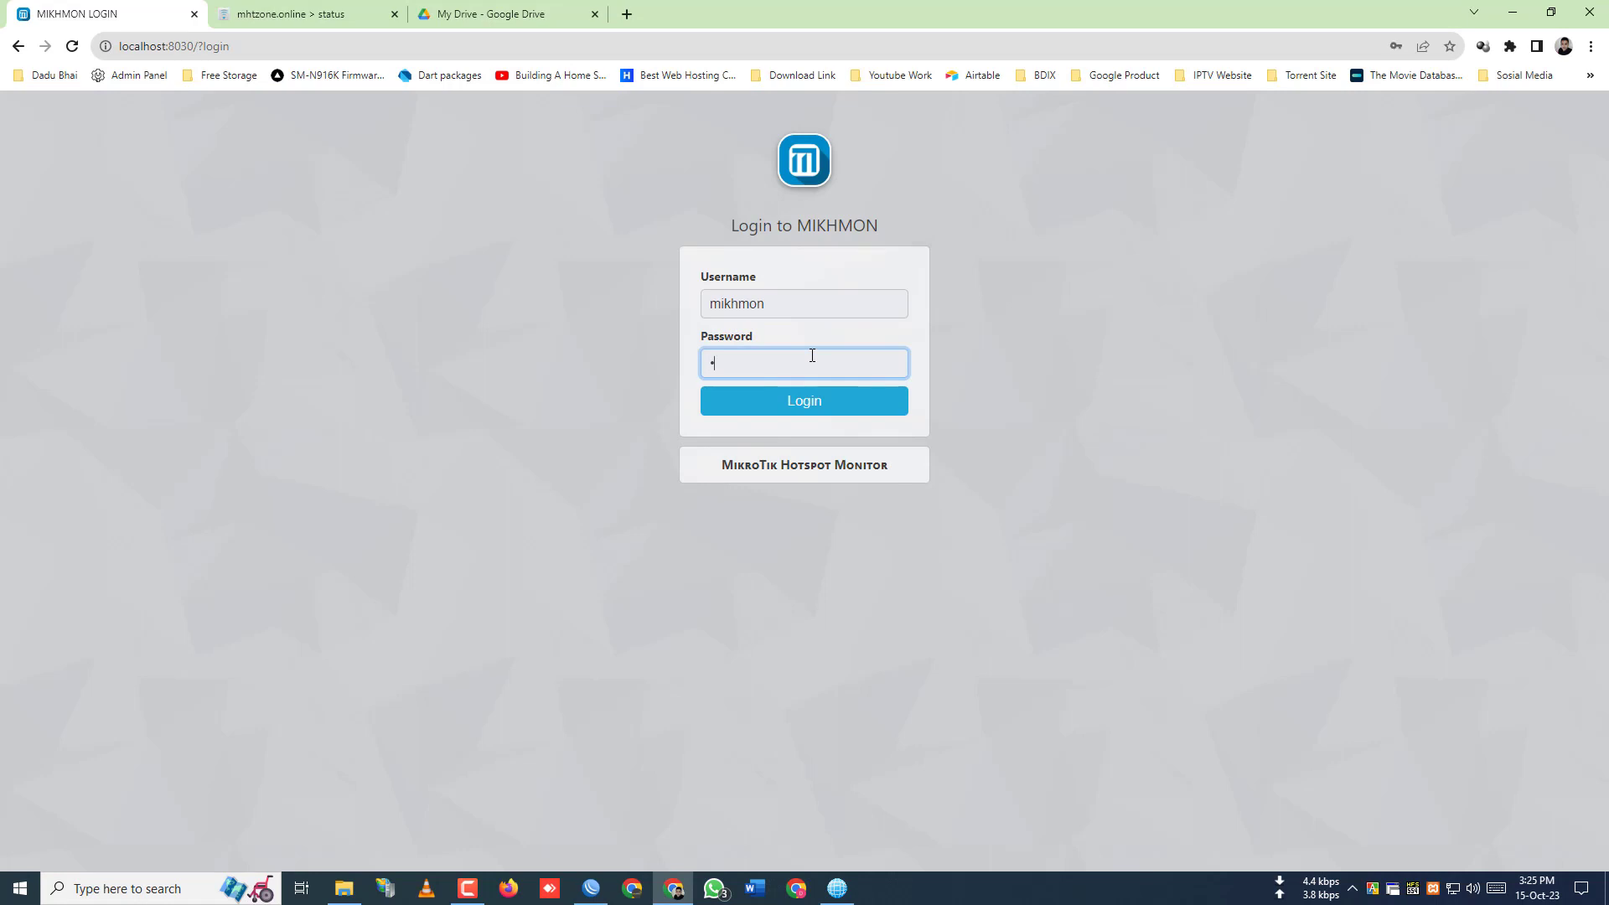
text(1234)
key(Return)
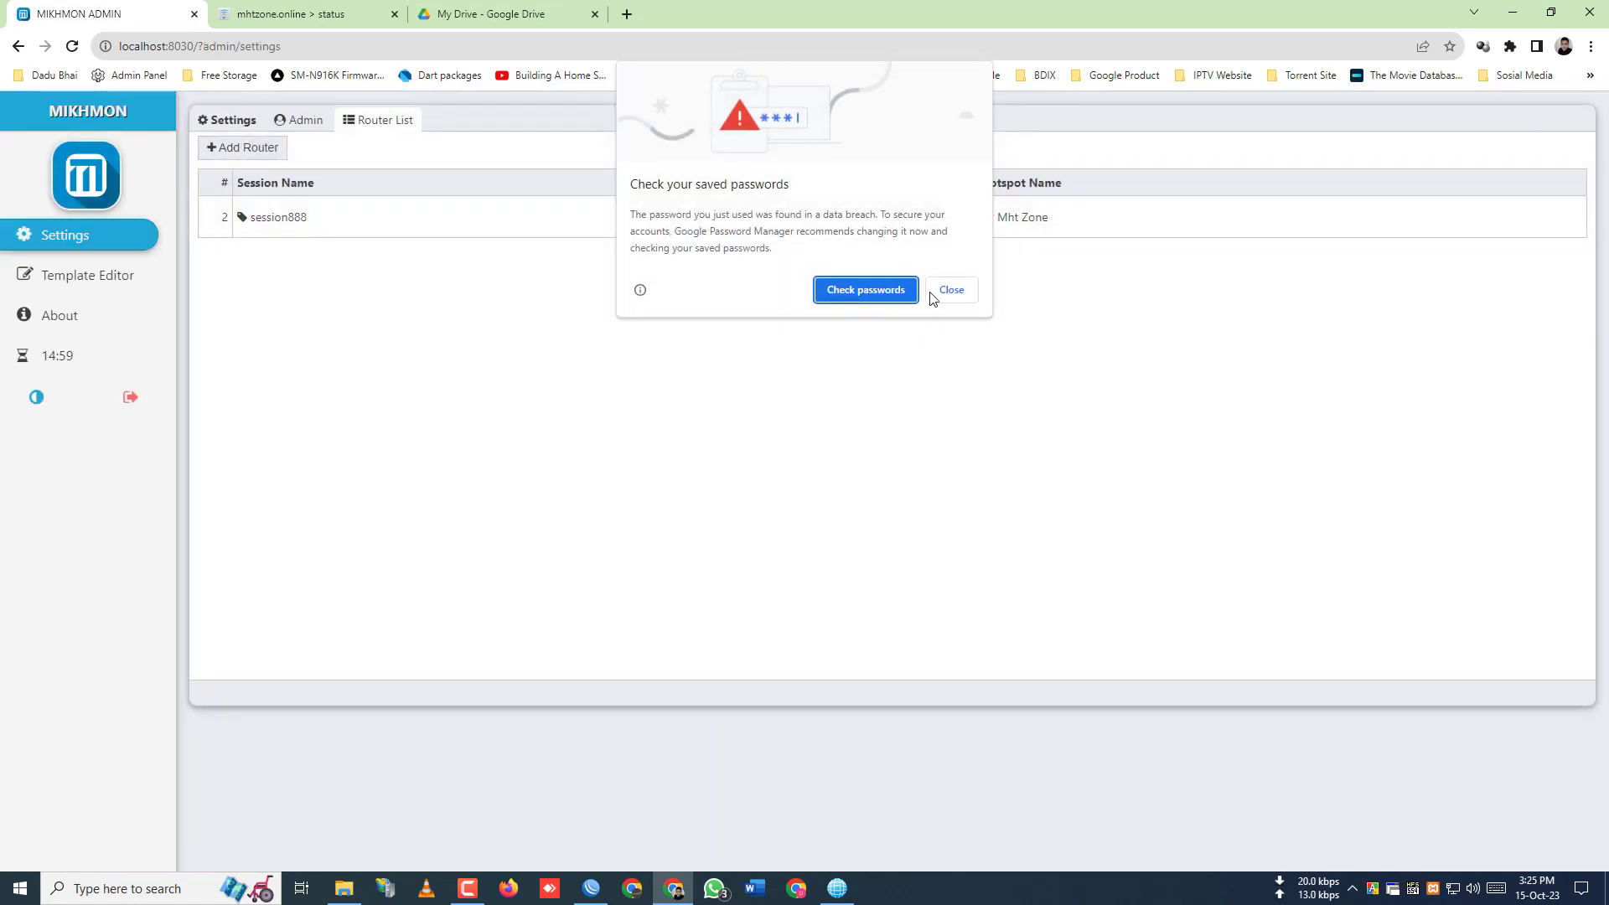
click(928, 295)
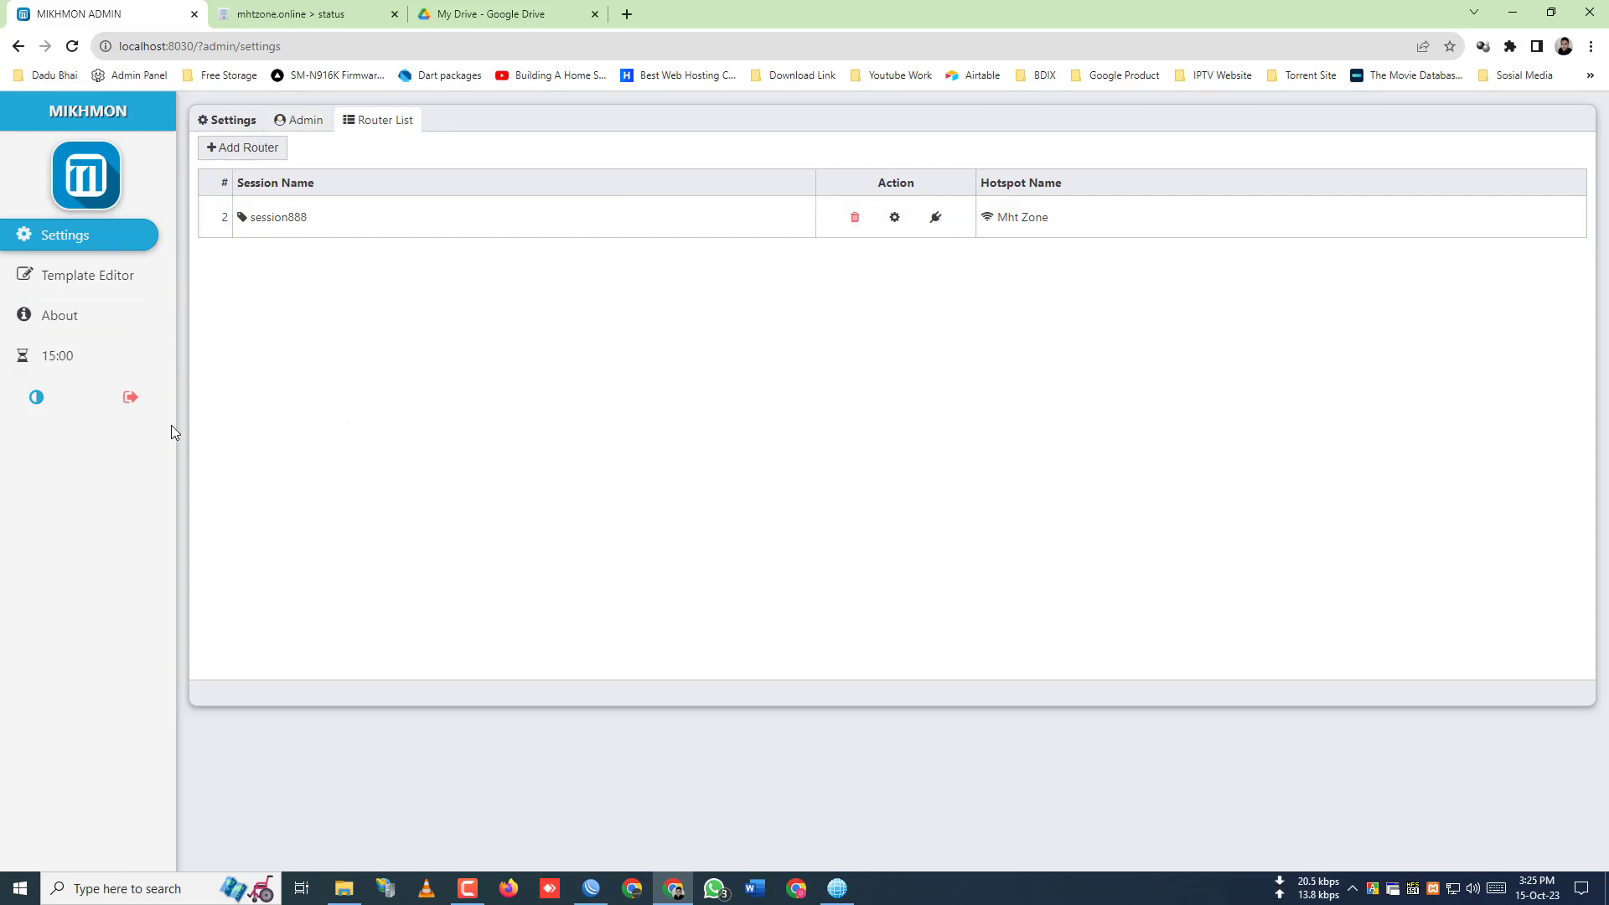
- Review the admin username and password, then connect to session888 from the Router List
click(316, 126)
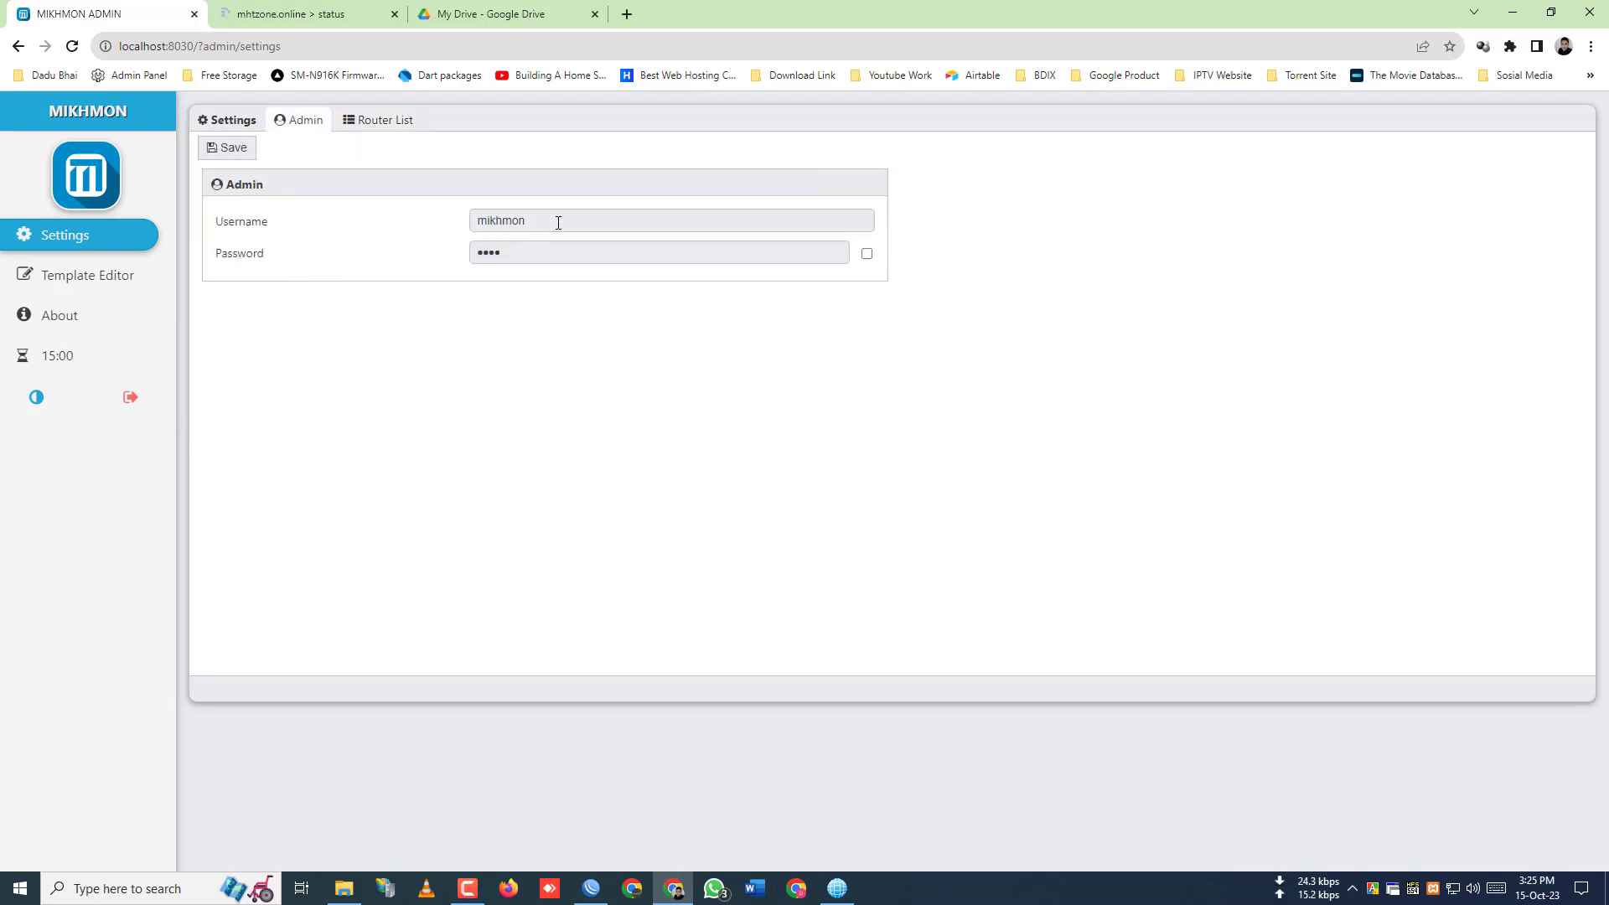
drag(558, 222, 432, 223)
click(867, 253)
drag(685, 251, 255, 262)
click(653, 214)
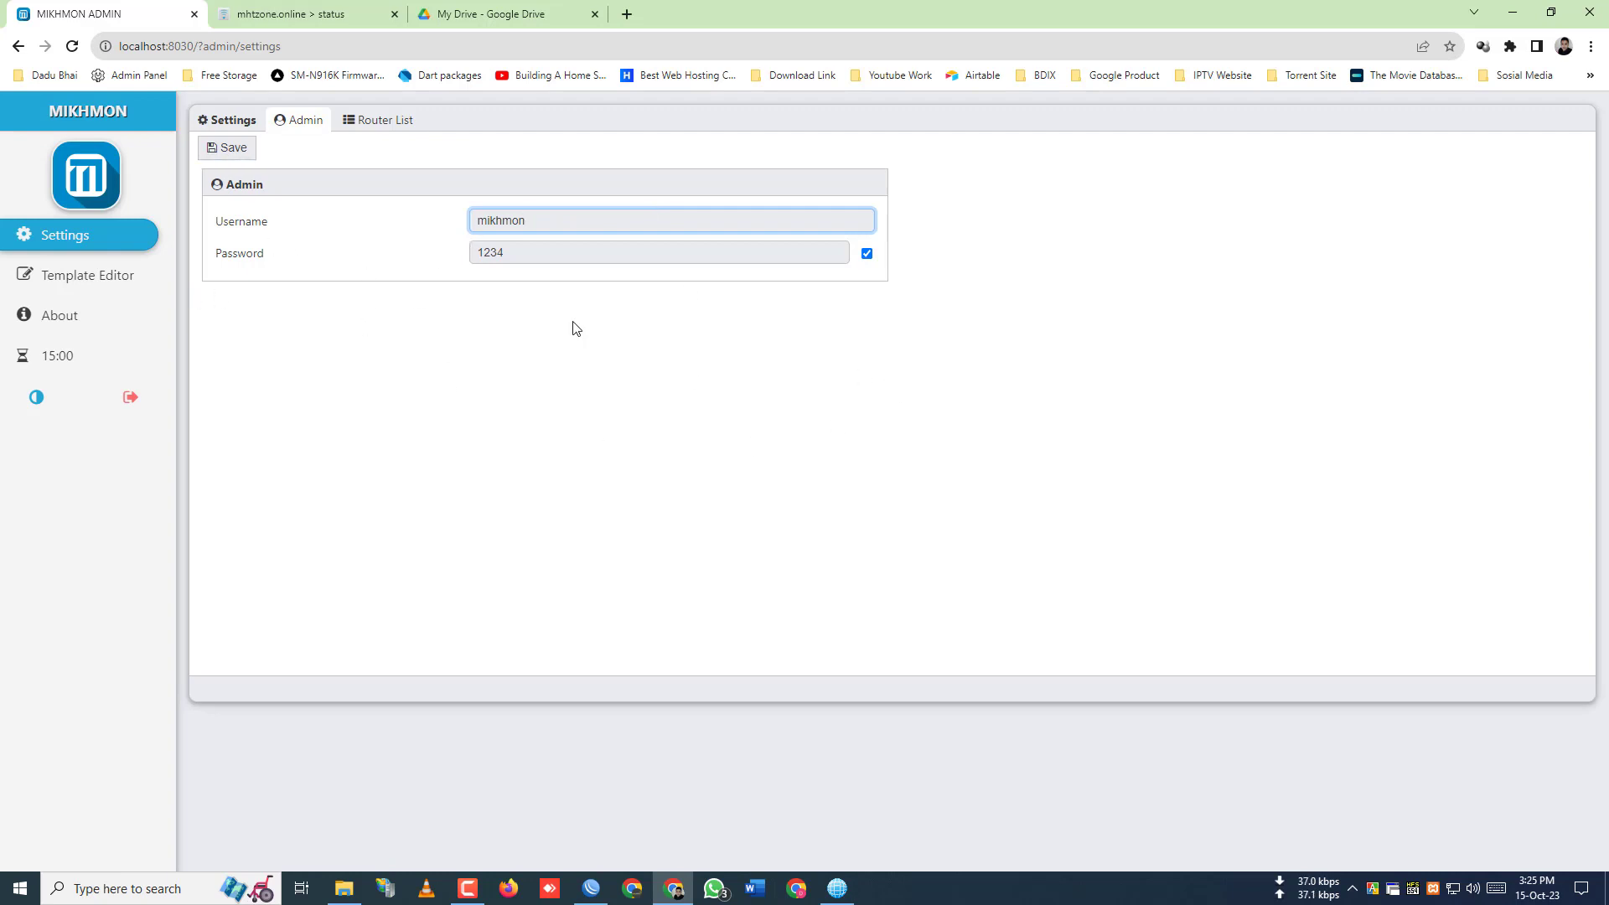
click(379, 120)
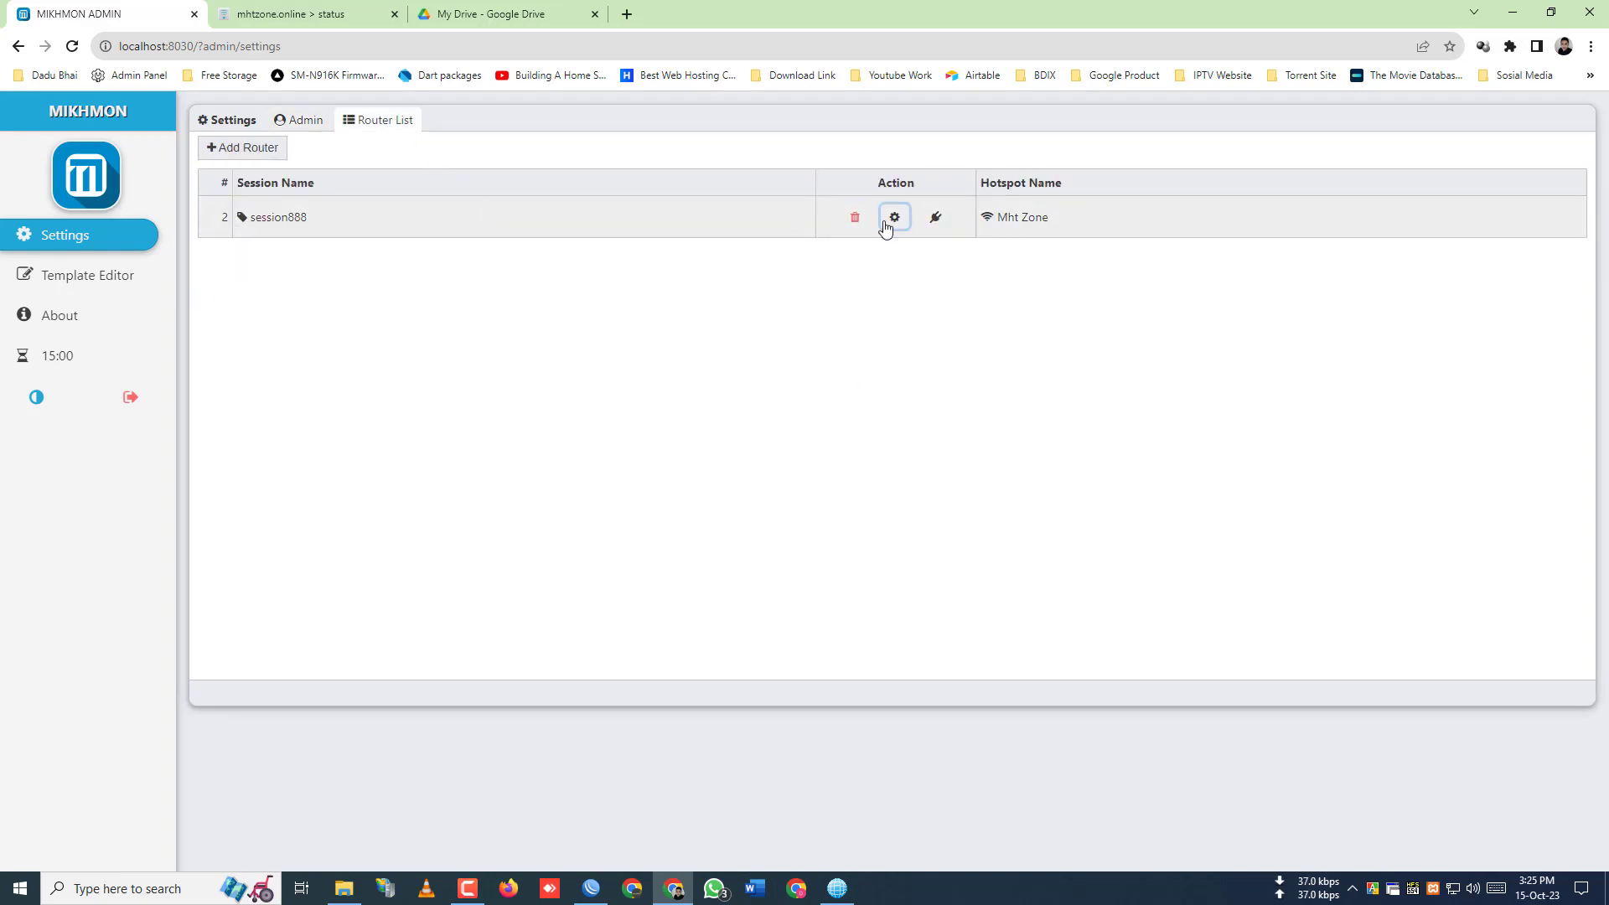
click(936, 218)
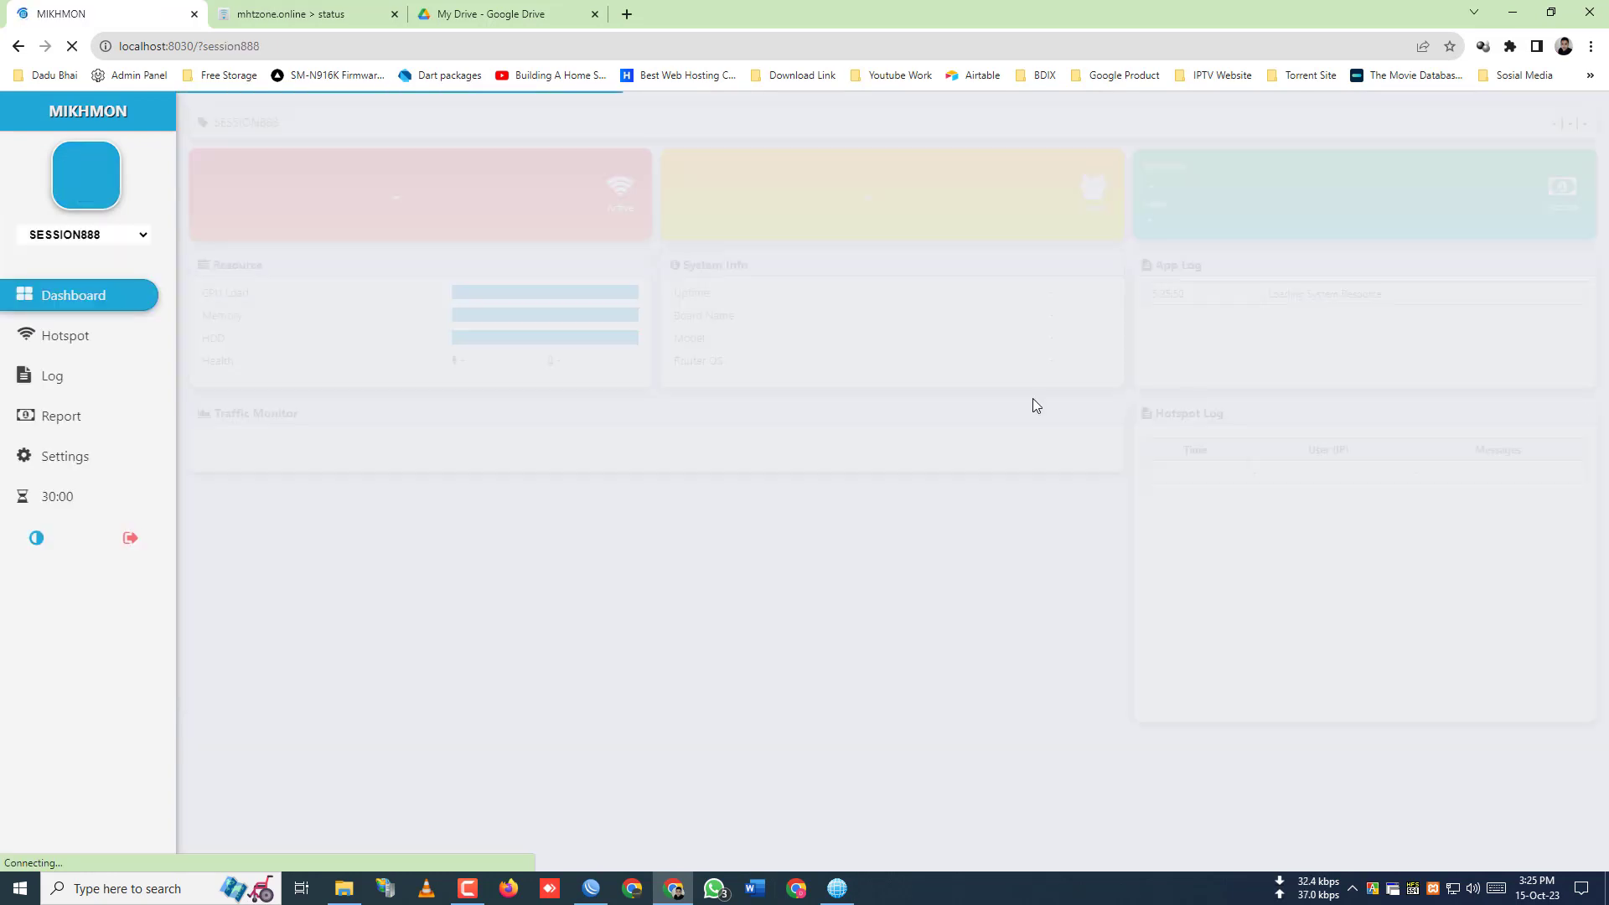